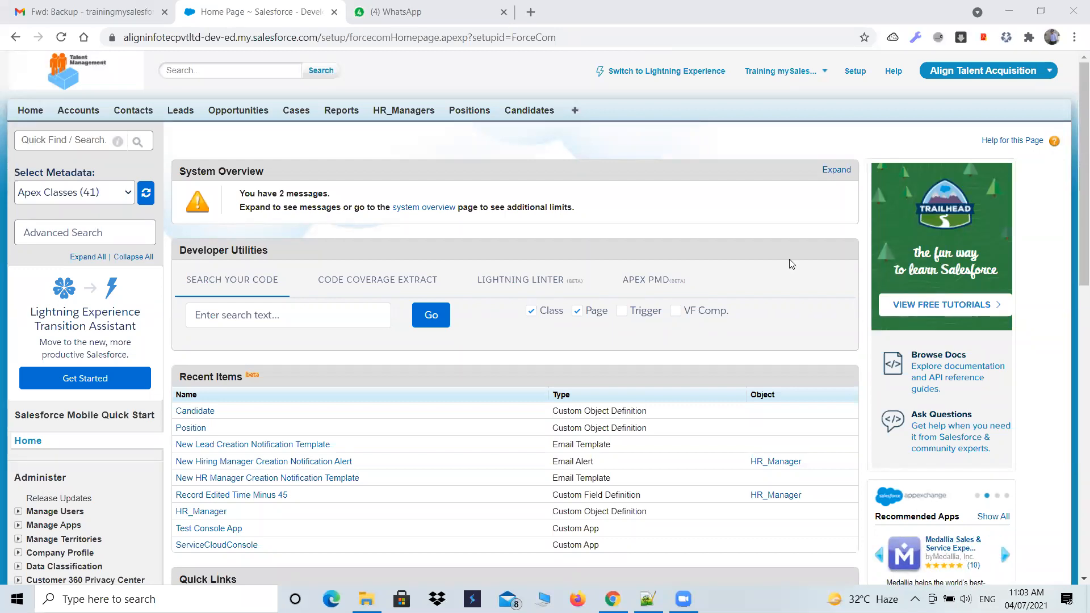
# - Switch to 102-Admin.txt in Notepad++ and read through the two tasks in the Assignments section
pyautogui.click(648, 599)
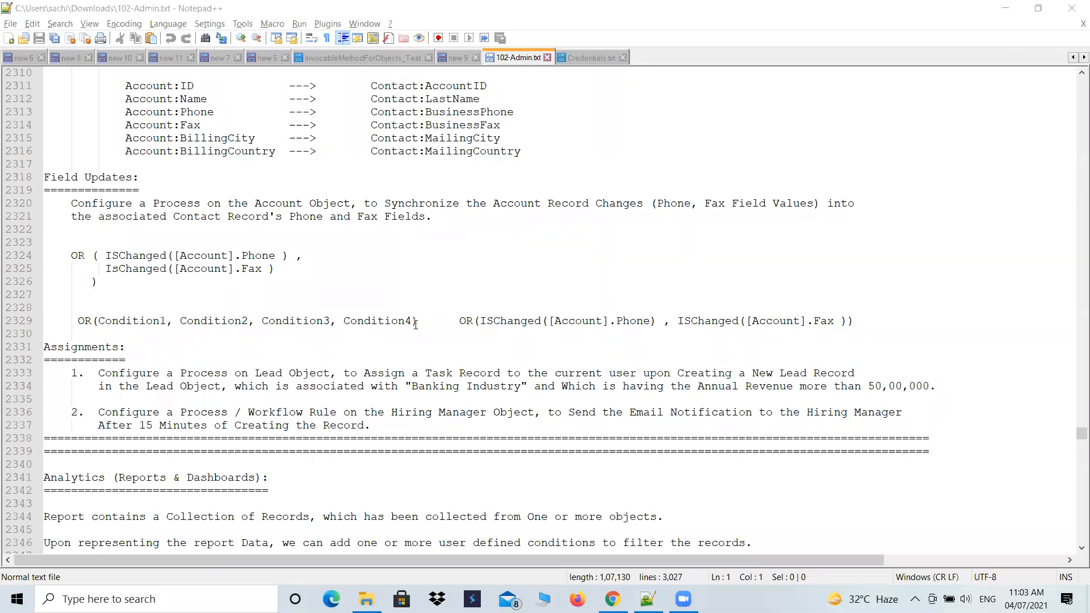
pyautogui.scroll(-2, 402, 343)
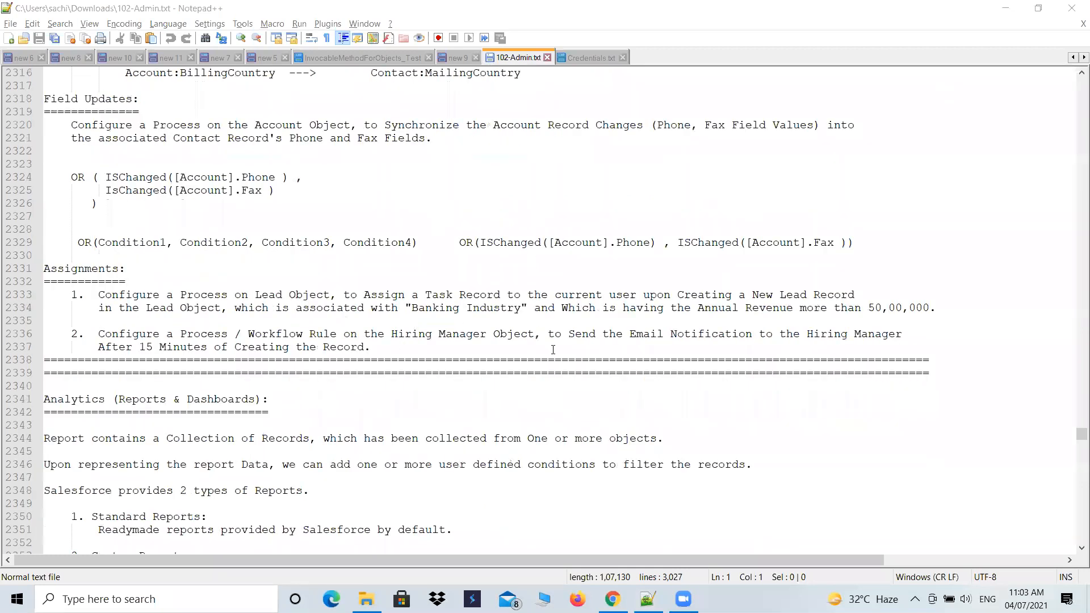
pyautogui.moveTo(454, 349); pyautogui.dragTo(70, 292)
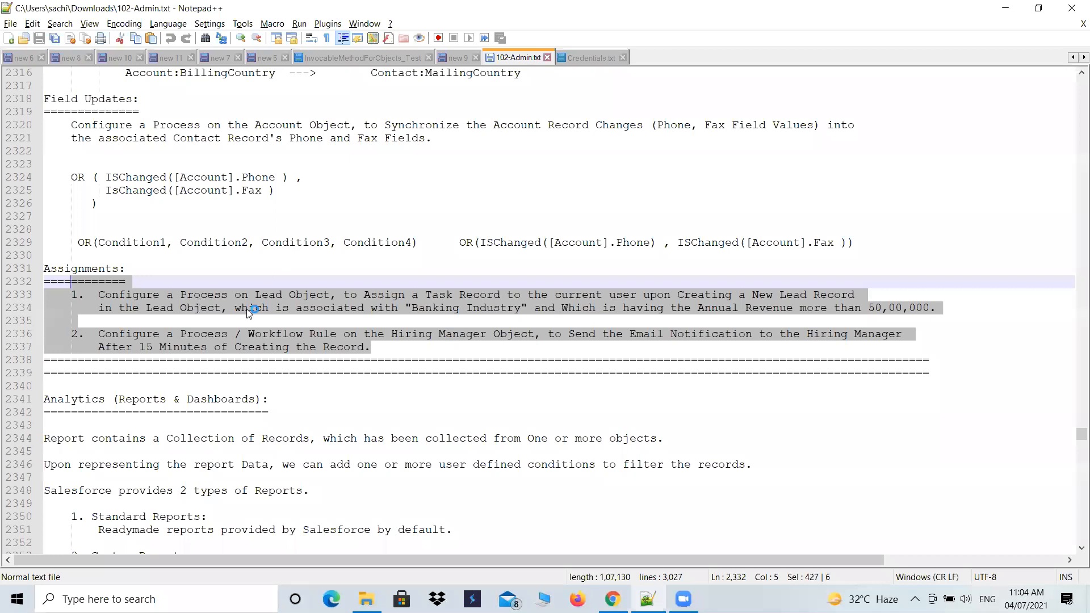
pyautogui.click(394, 326)
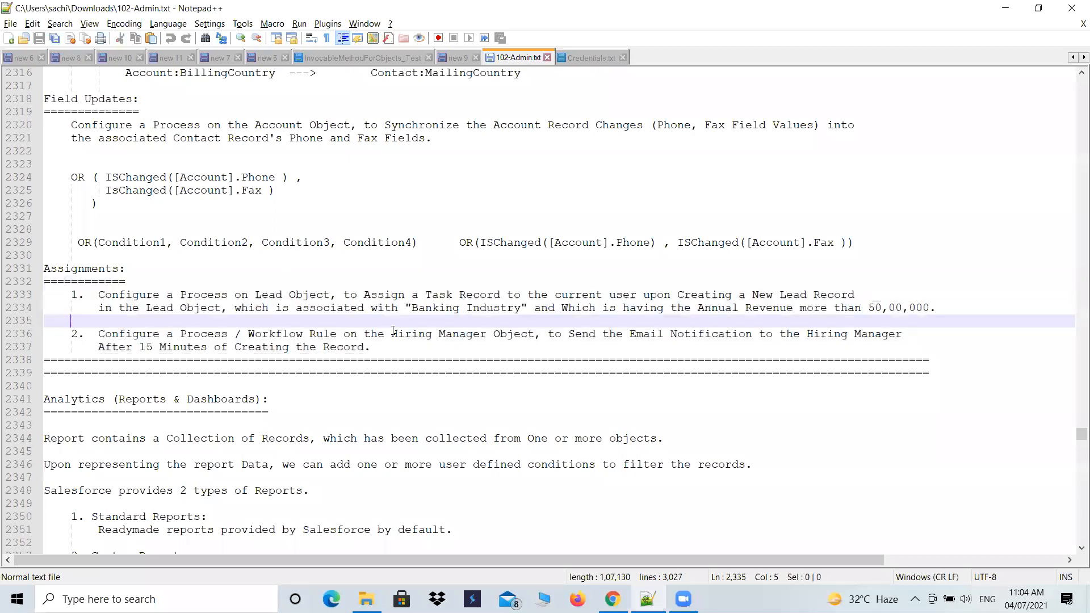
pyautogui.moveTo(375, 348); pyautogui.dragTo(61, 290)
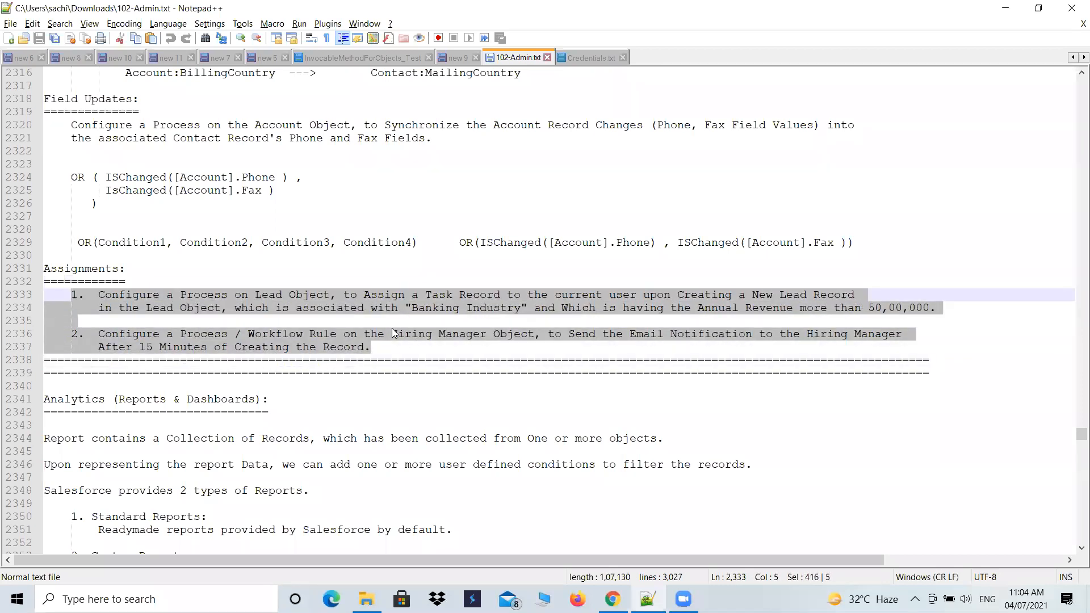
pyautogui.moveTo(372, 348); pyautogui.dragTo(34, 268)
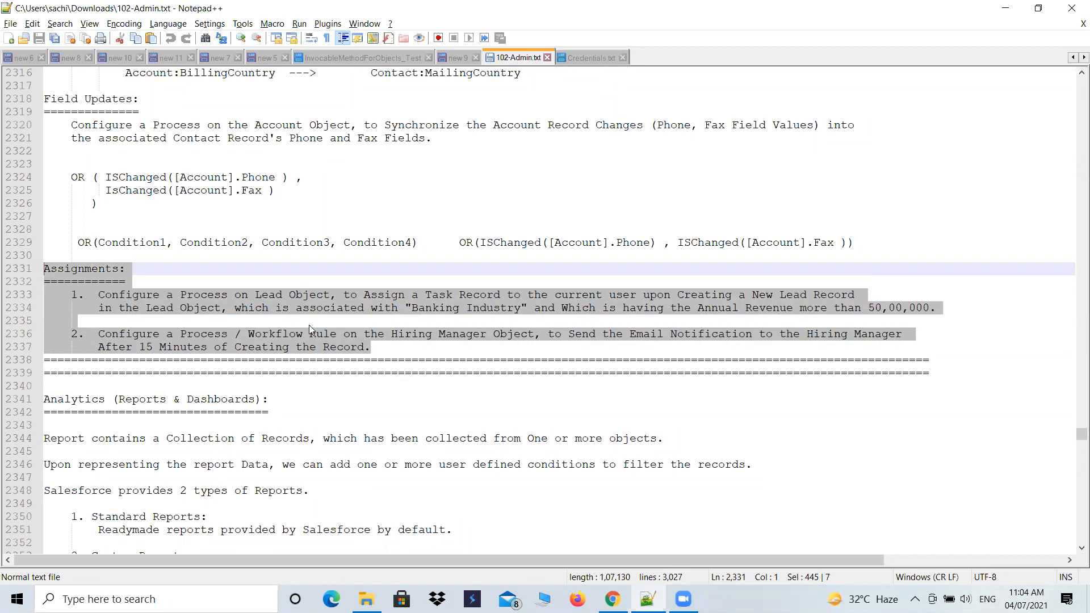
pyautogui.click(386, 352)
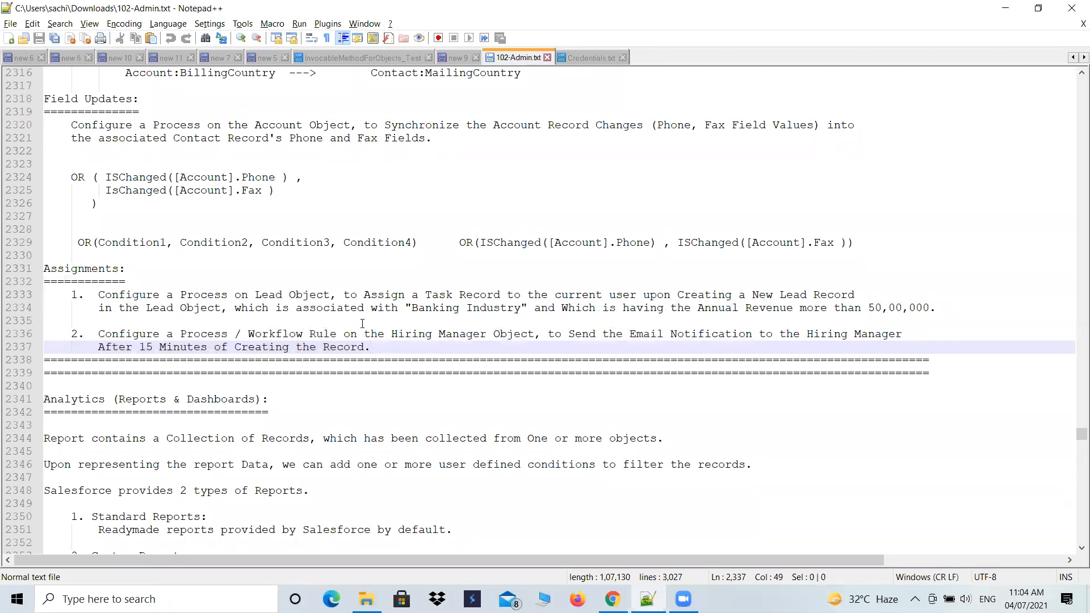
# - Examine the first assignment's wording about a Process on the Lead object that assigns a Task record
pyautogui.moveTo(371, 300); pyautogui.dragTo(515, 296)
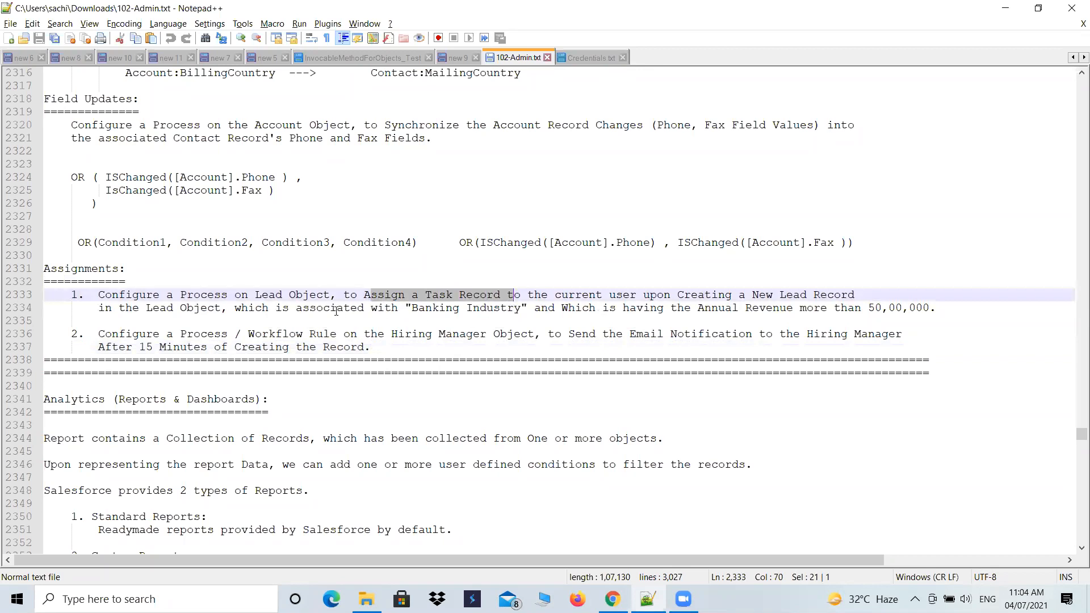
pyautogui.moveTo(181, 294); pyautogui.dragTo(291, 293)
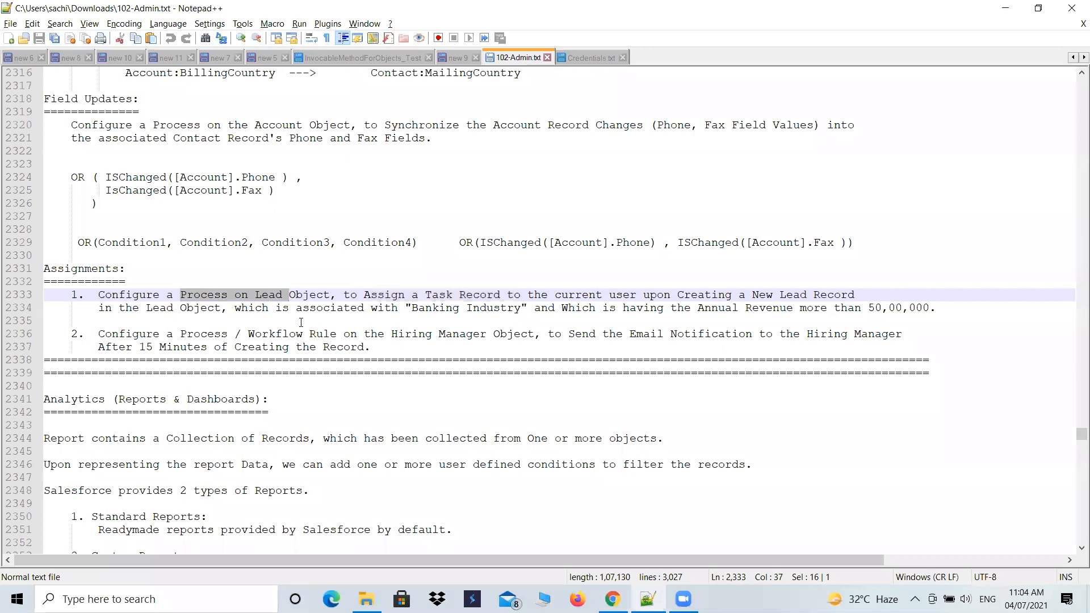
pyautogui.click(289, 310)
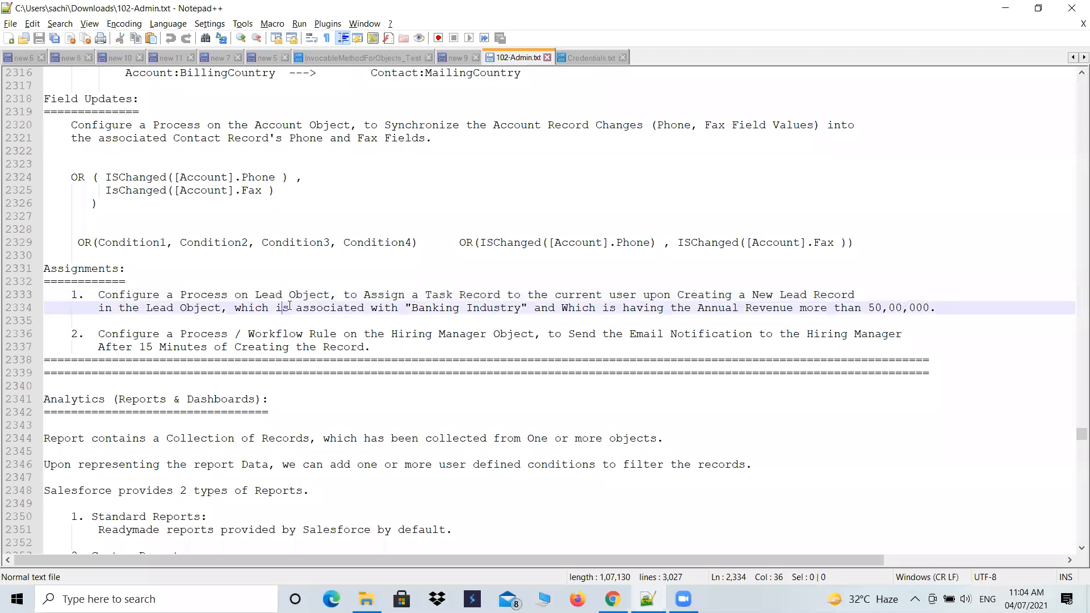
pyautogui.moveTo(180, 294); pyautogui.dragTo(227, 295)
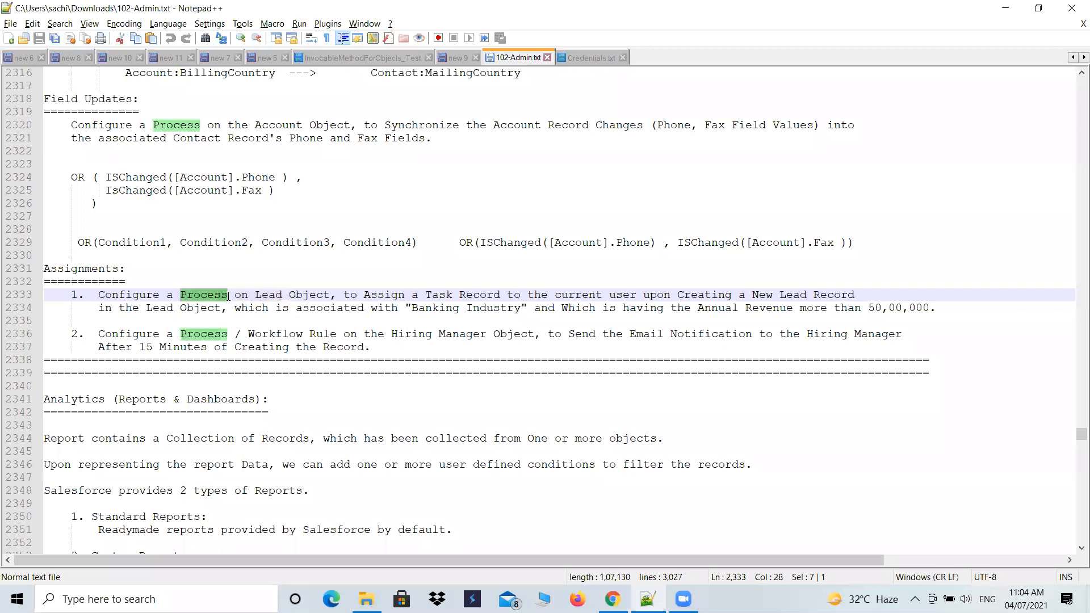
pyautogui.moveTo(418, 296); pyautogui.dragTo(533, 296)
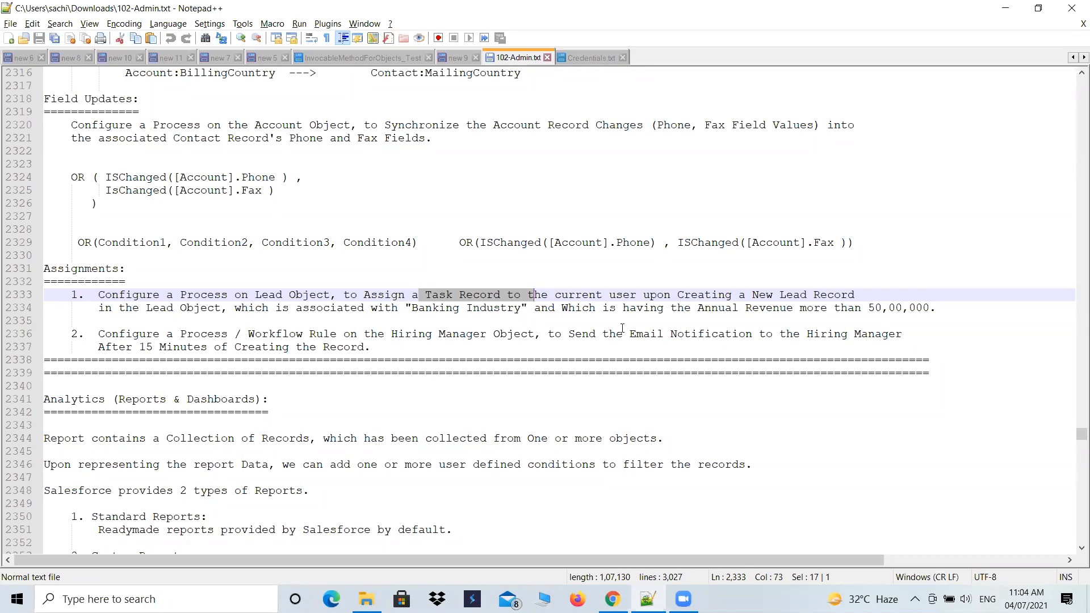
# - Examine the second assignment's wording about a Process or Workflow Rule on the Hiring Manager object and its 15-minute email notification
pyautogui.moveTo(625, 333); pyautogui.dragTo(372, 347)
pyautogui.click(340, 348)
pyautogui.moveTo(134, 350); pyautogui.dragTo(280, 347)
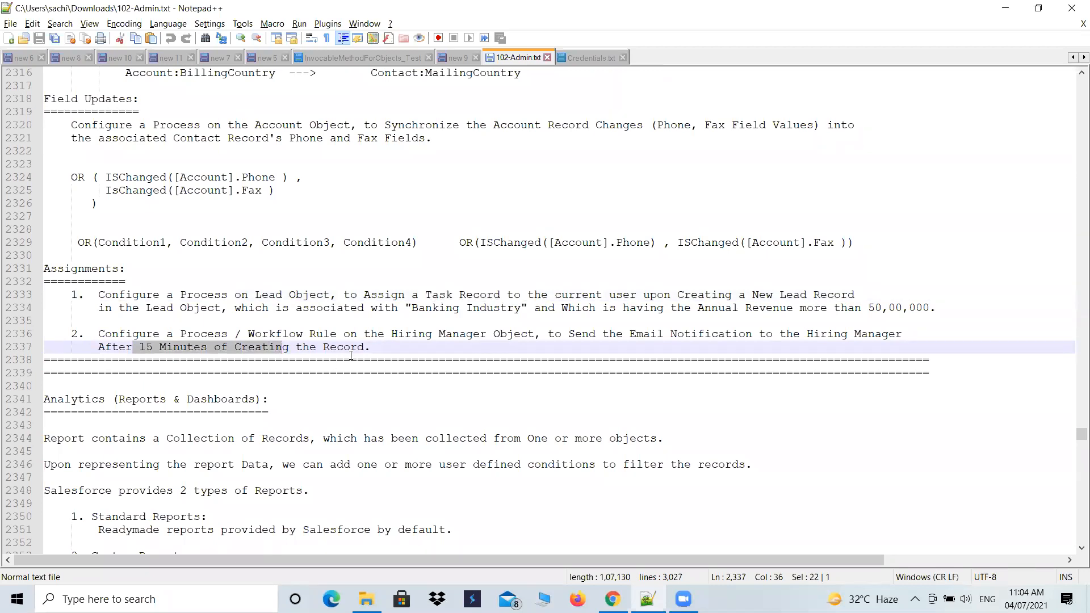
pyautogui.click(219, 334)
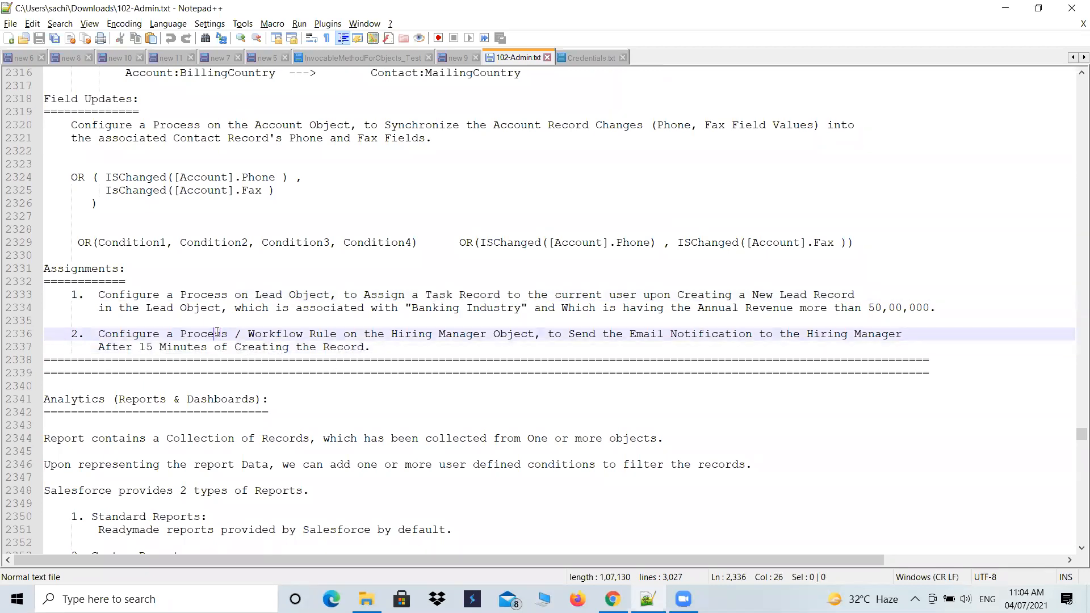
pyautogui.doubleClick(251, 334)
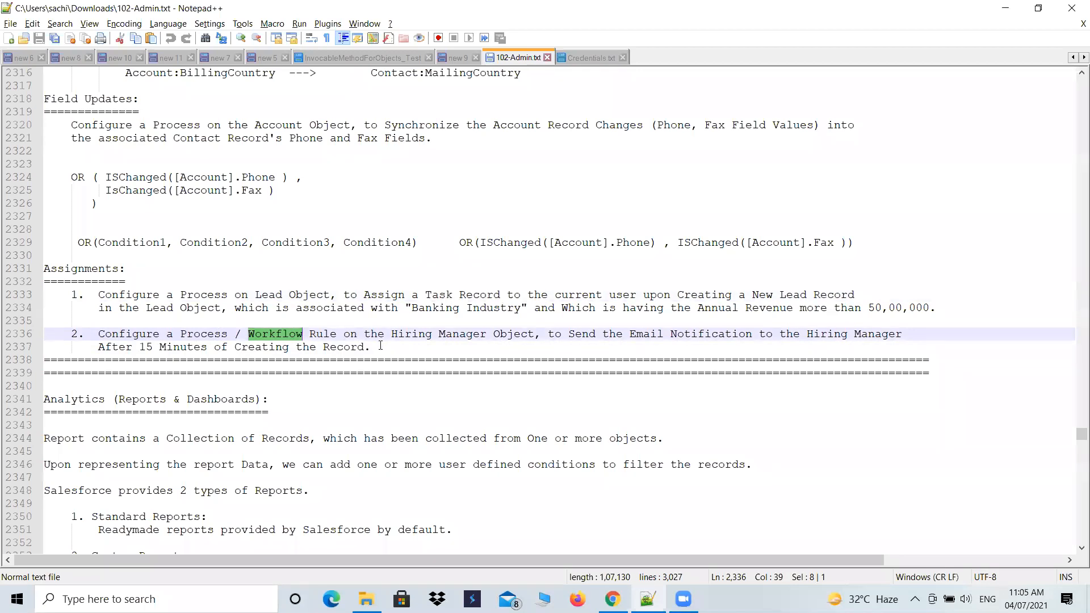
pyautogui.moveTo(372, 347); pyautogui.dragTo(76, 335)
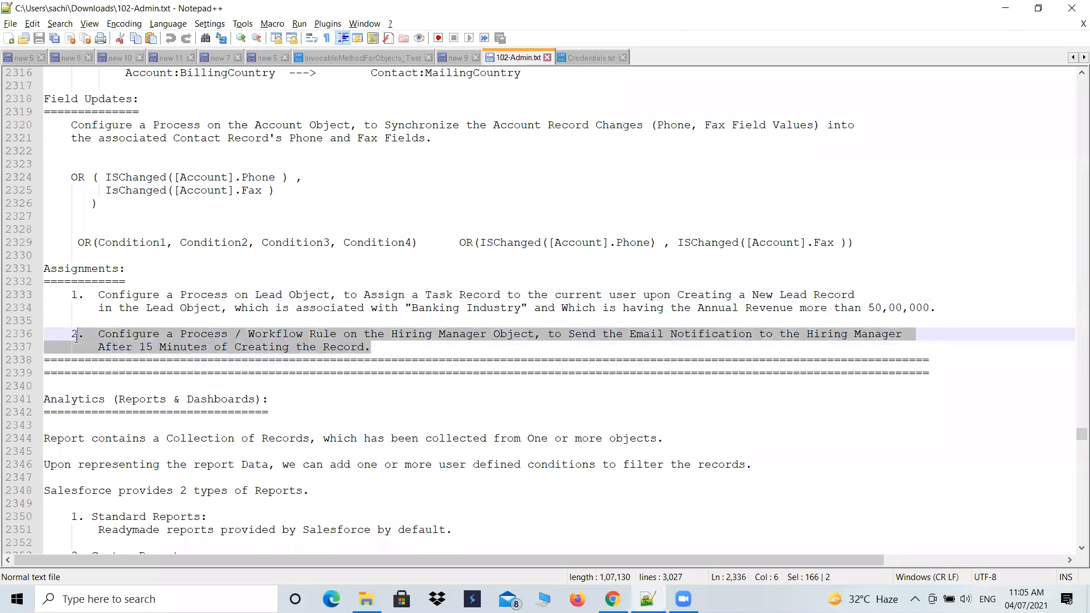
pyautogui.click(220, 333)
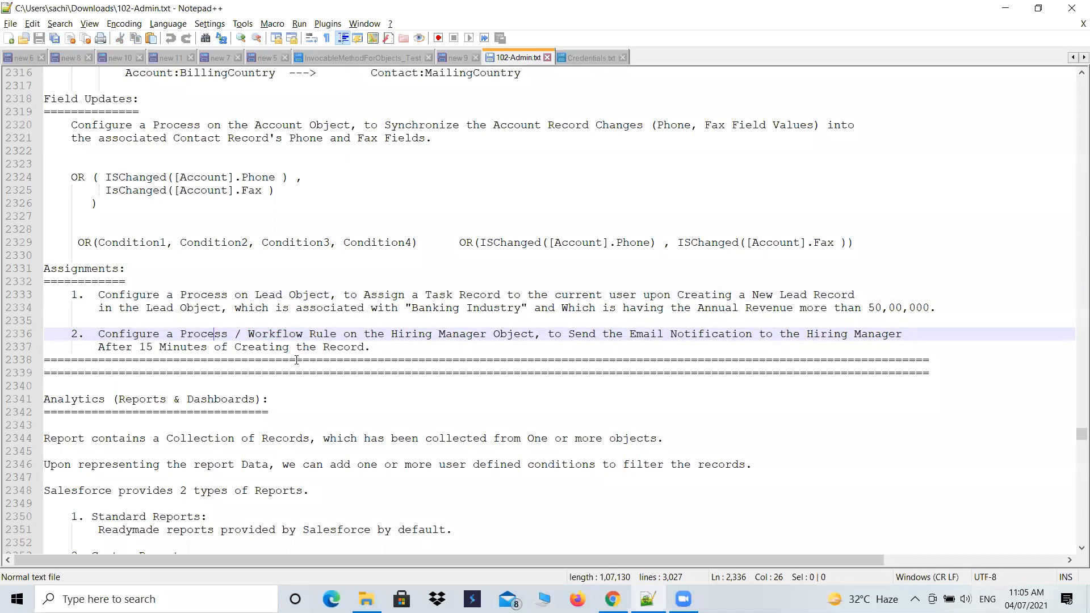
pyautogui.doubleClick(262, 335)
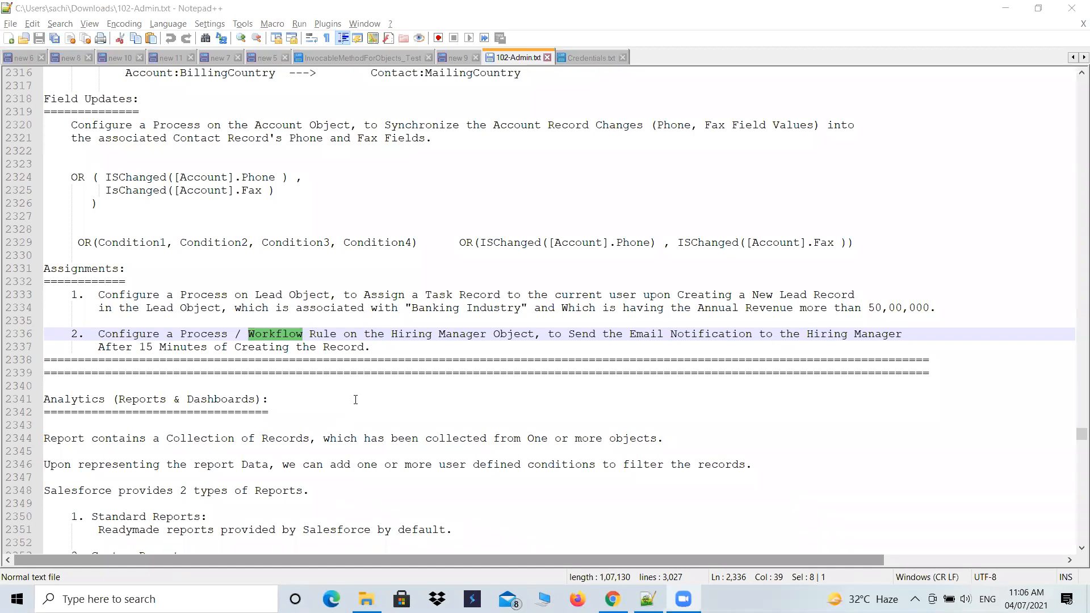
pyautogui.moveTo(393, 334); pyautogui.dragTo(534, 334)
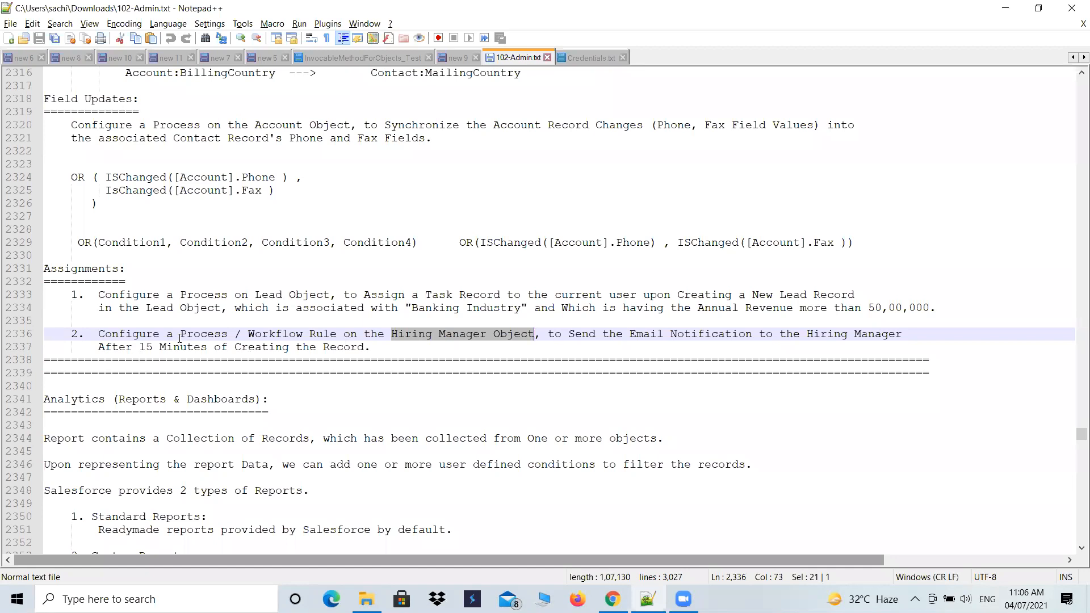
pyautogui.doubleClick(196, 335)
pyautogui.doubleClick(263, 335)
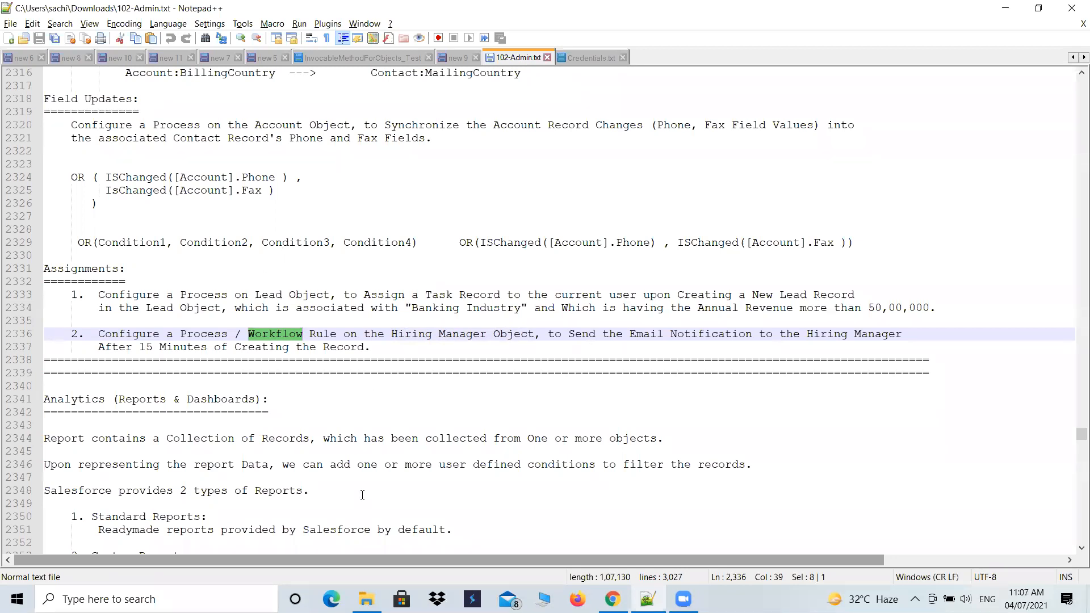
# - Switch to Salesforce in Chrome and change the current app to Sales
pyautogui.click(611, 598)
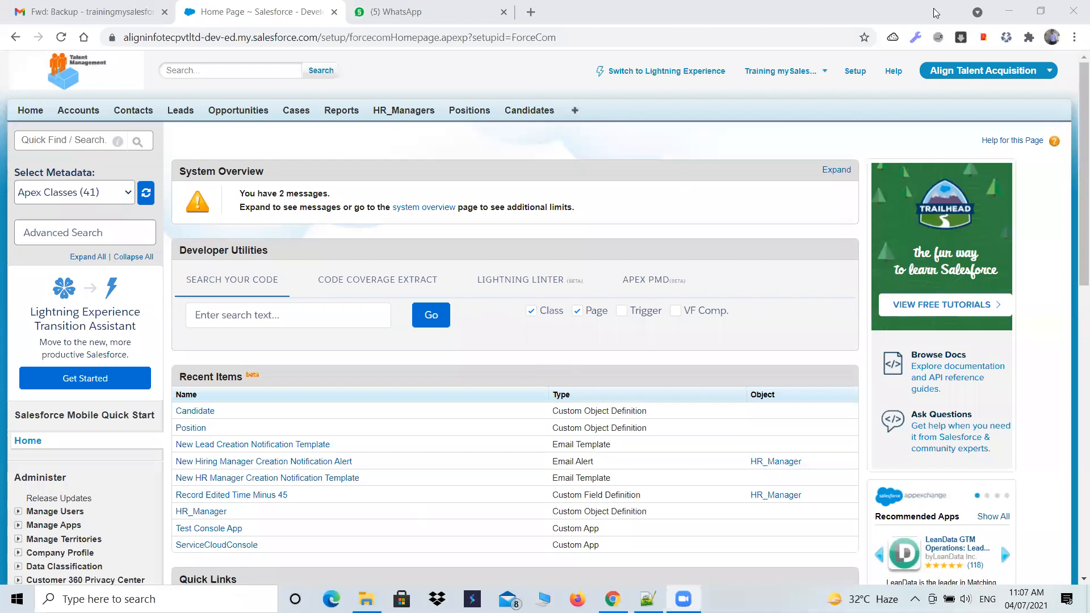
pyautogui.click(857, 71)
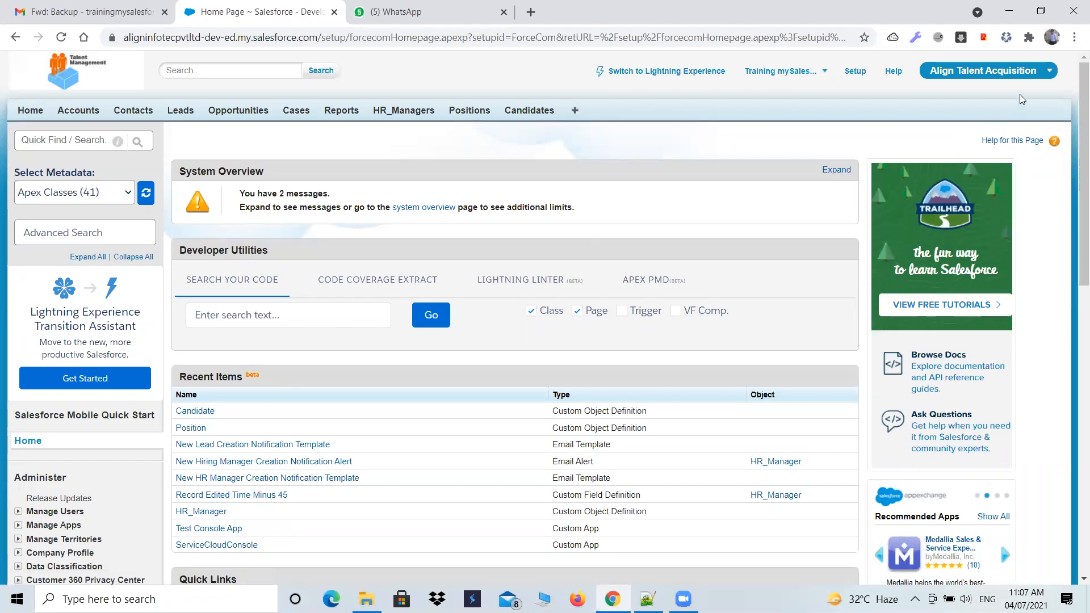
pyautogui.click(1002, 76)
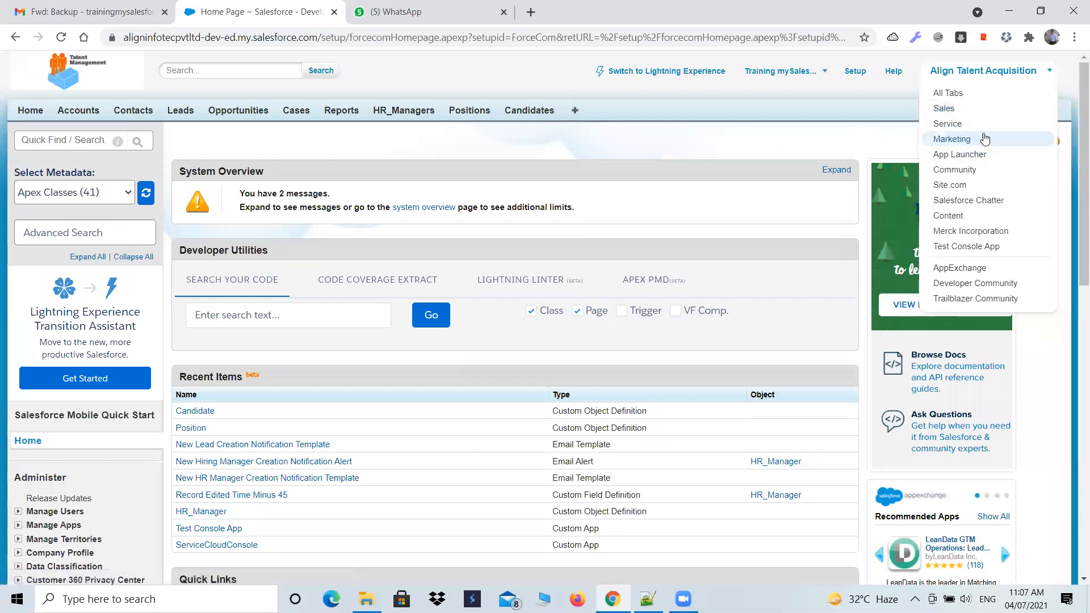
pyautogui.click(963, 112)
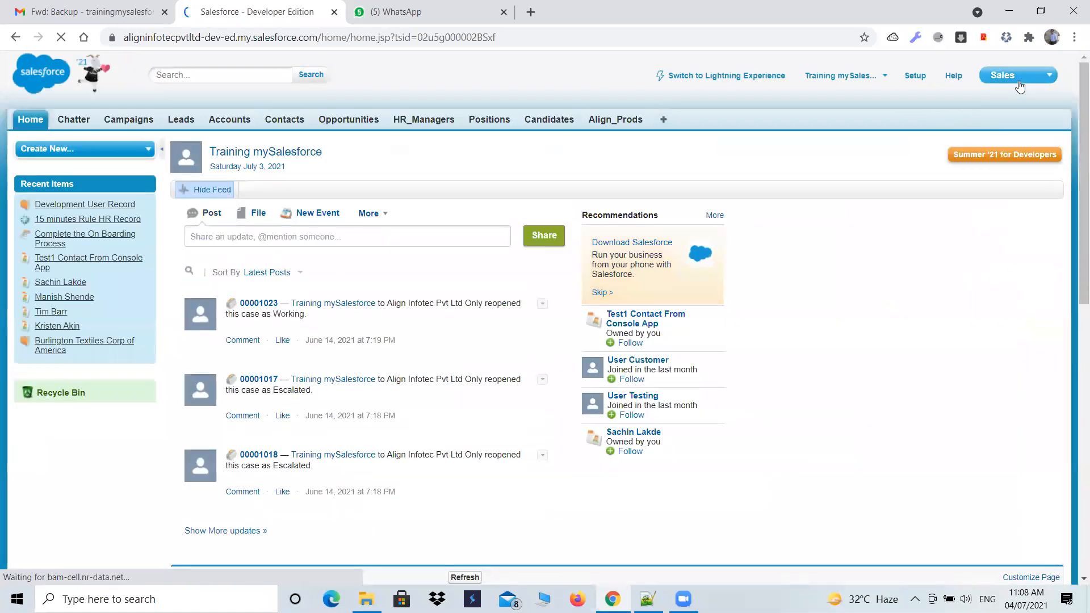
# - Change the current app back to Align Talent Acquisition and open the Setup home page
pyautogui.click(1020, 79)
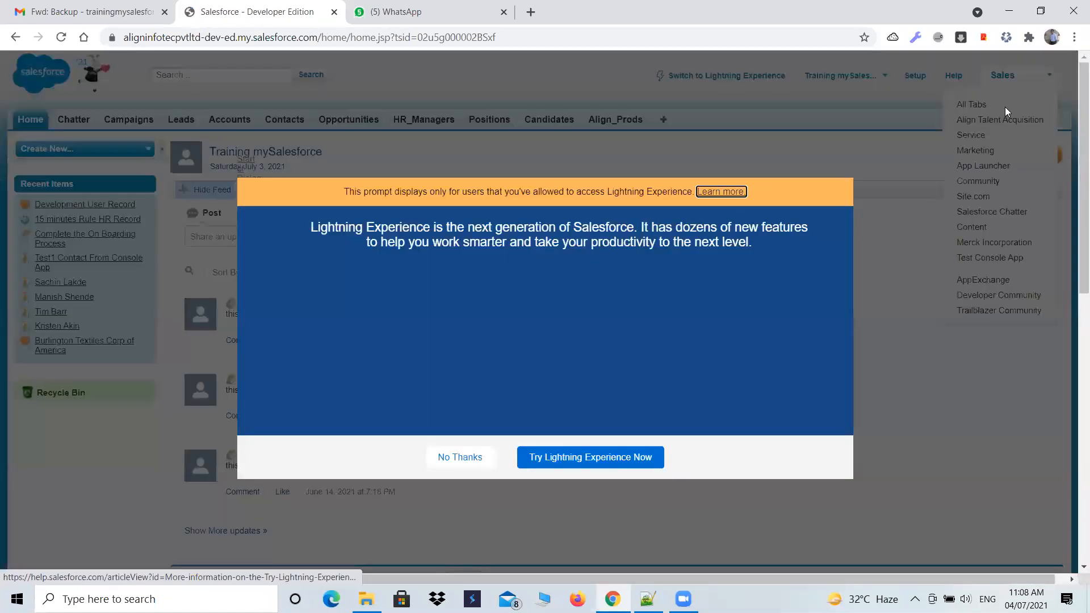
pyautogui.click(837, 166)
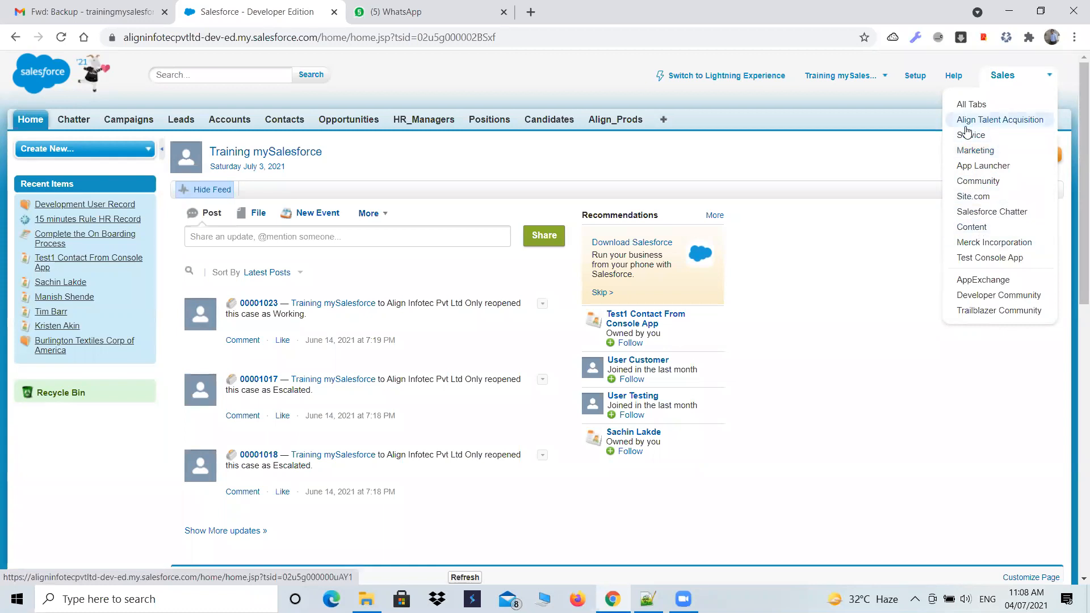
pyautogui.click(993, 131)
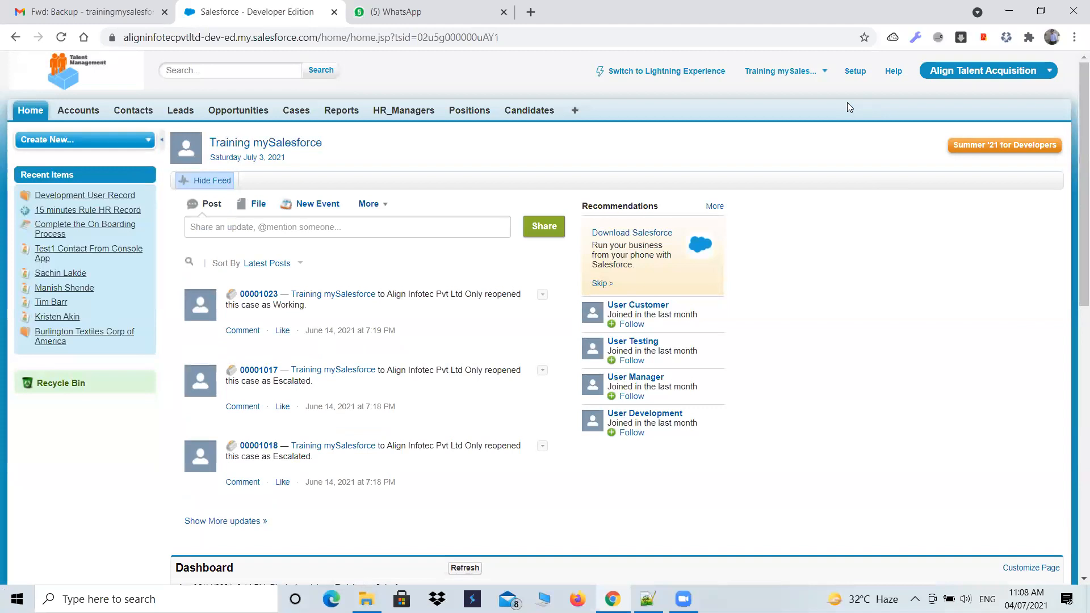
pyautogui.click(855, 71)
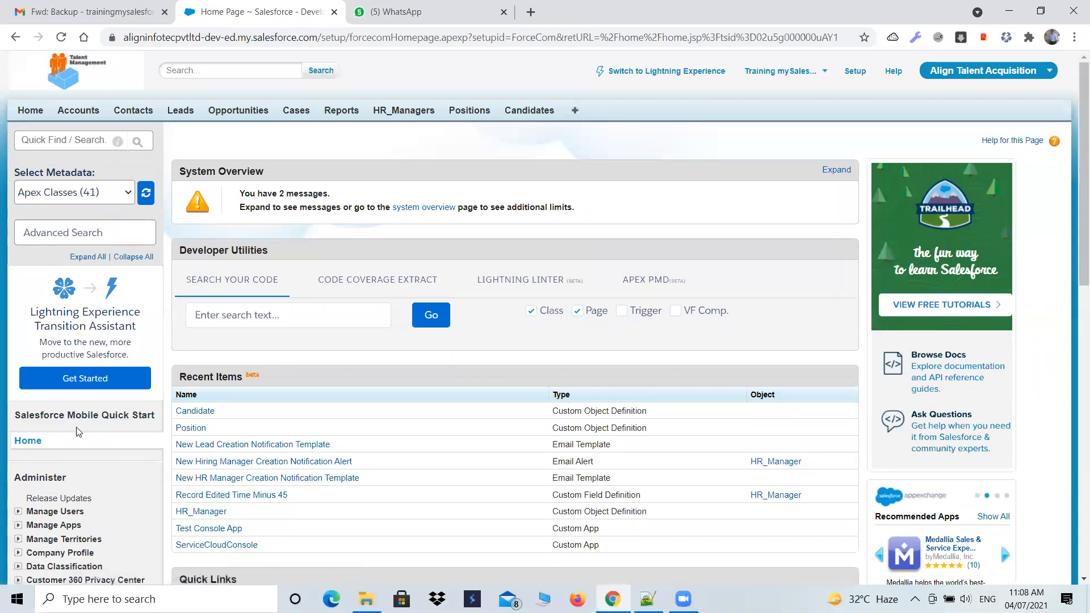
# - Examine the Administer, Build, Deploy and Monitor sections of the Setup navigation
pyautogui.scroll(-7, 78, 432)
pyautogui.scroll(5, 78, 432)
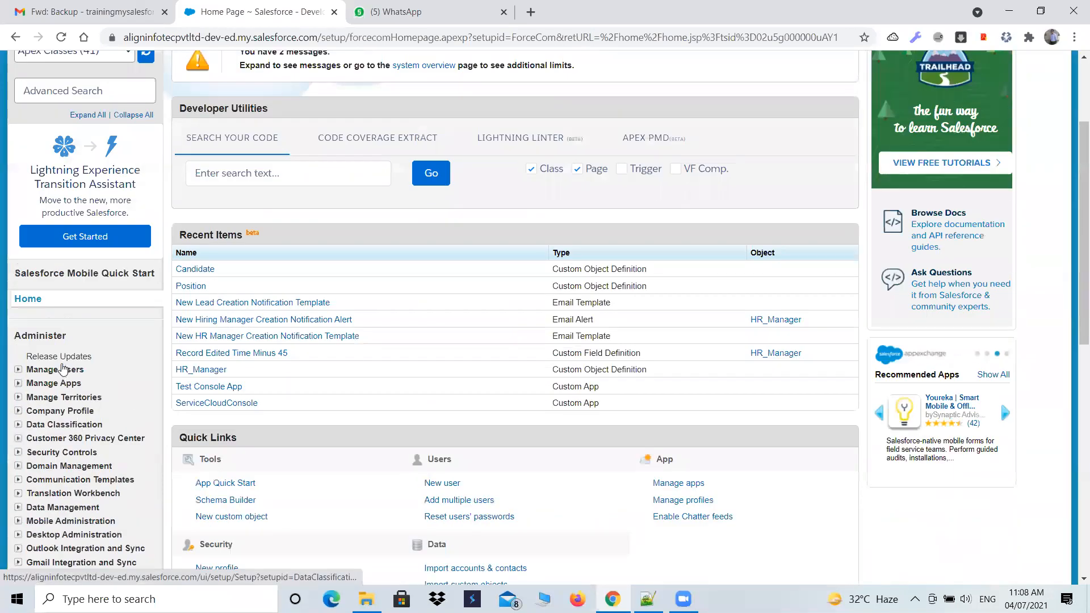
pyautogui.doubleClick(17, 335)
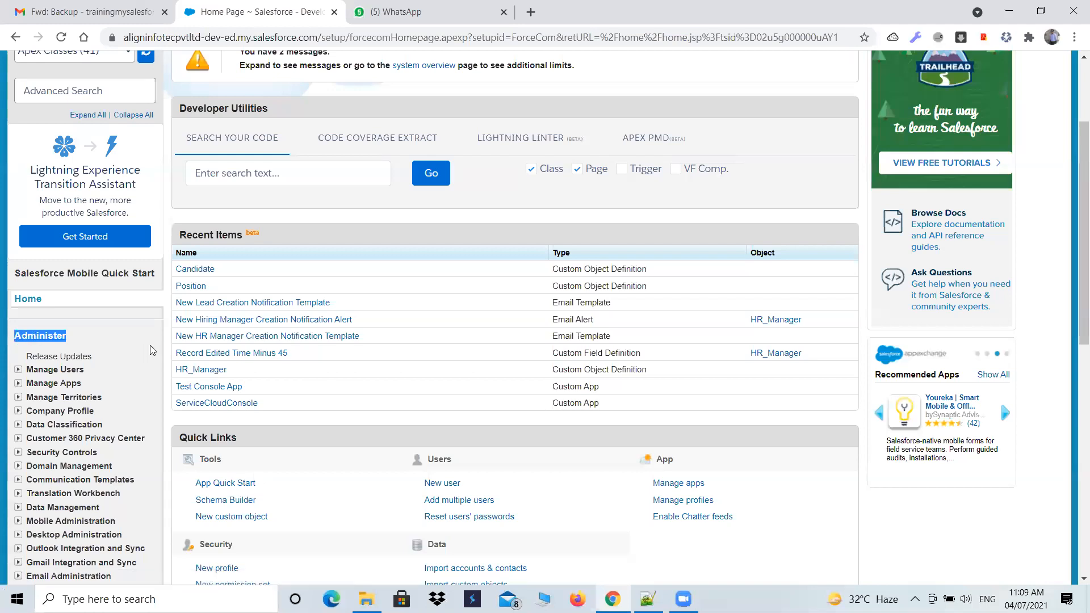
pyautogui.scroll(-3, 151, 345)
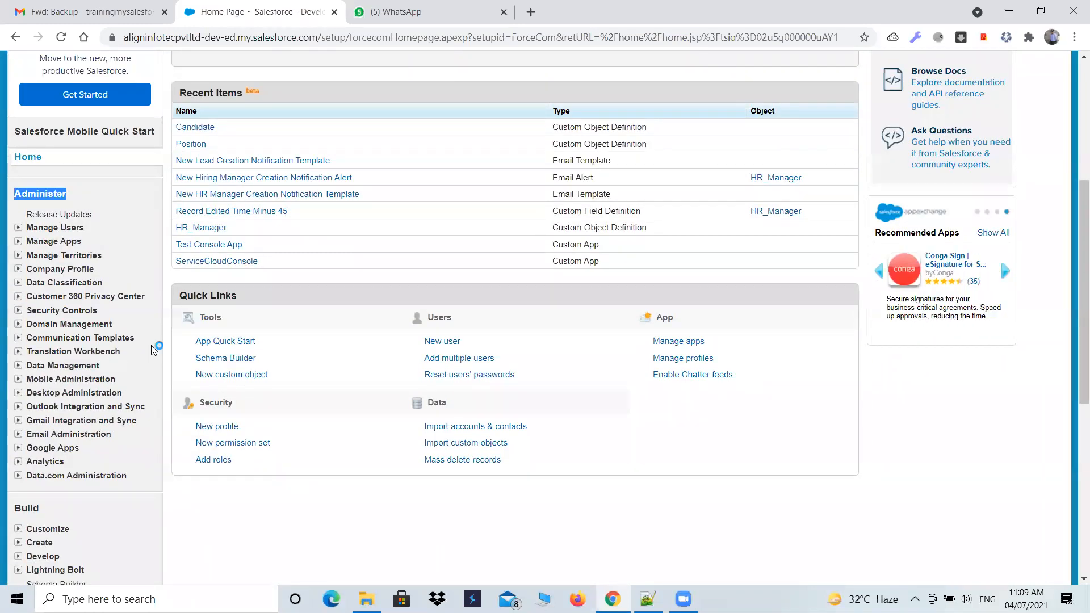
pyautogui.scroll(-5, 151, 345)
pyautogui.doubleClick(26, 224)
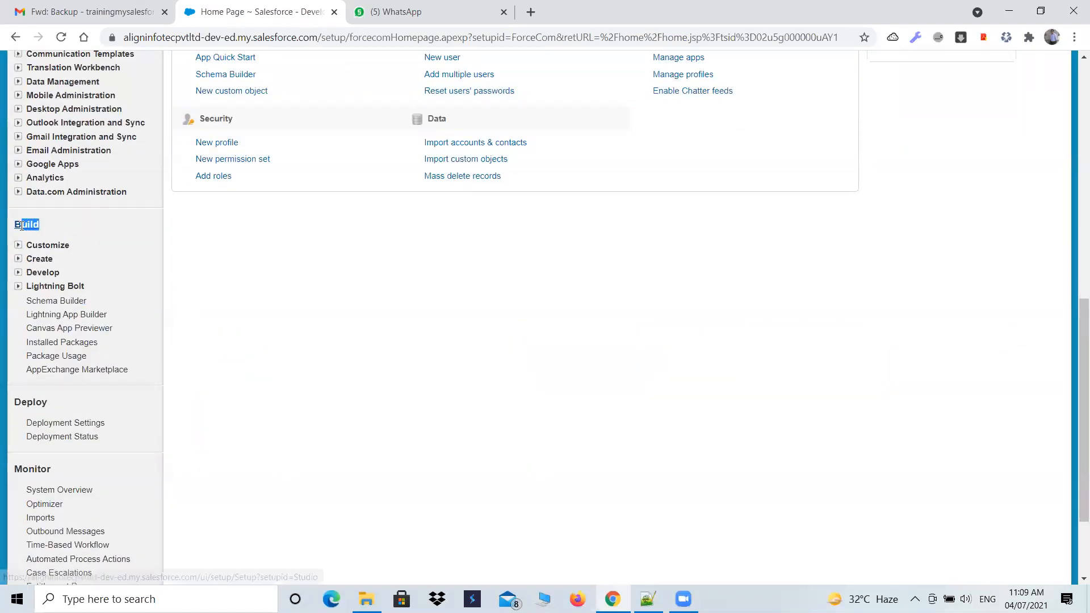
pyautogui.scroll(-1, 27, 337)
pyautogui.moveTo(49, 331); pyautogui.dragTo(13, 333)
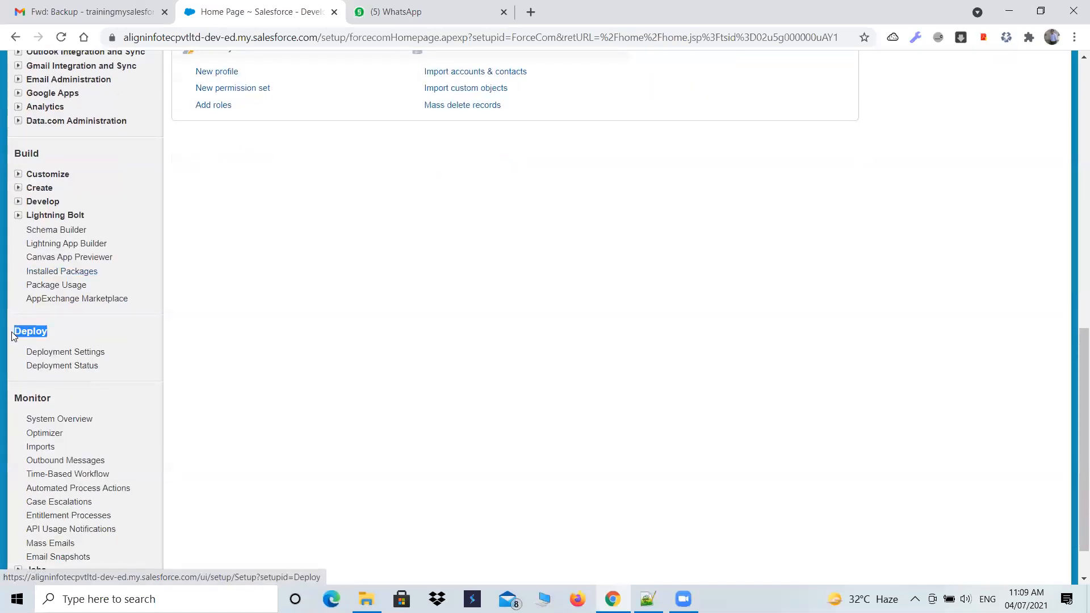
pyautogui.moveTo(51, 398); pyautogui.dragTo(12, 397)
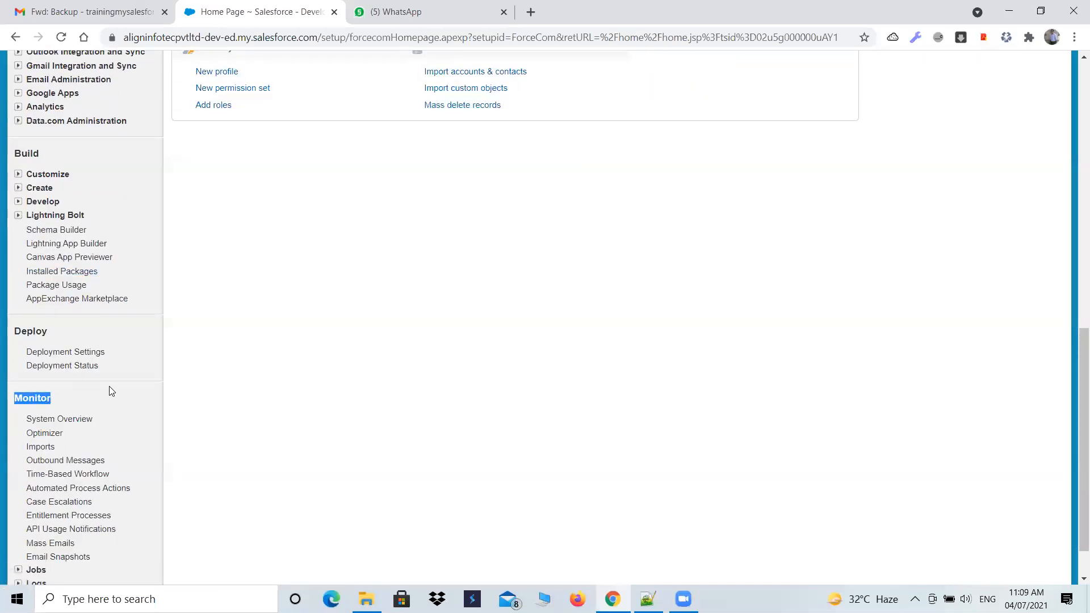
pyautogui.scroll(2, 112, 386)
pyautogui.scroll(2, 114, 385)
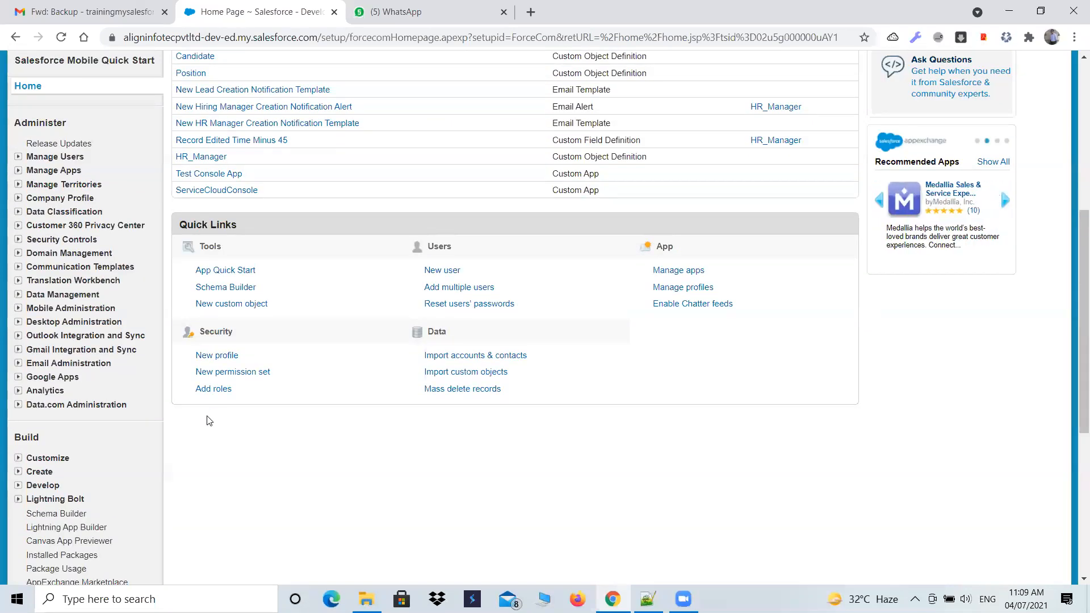
# - Examine the Administer section of the Setup navigation, from Release Updates down to Data.com Administration
pyautogui.scroll(-2, 205, 423)
pyautogui.scroll(3, 170, 397)
pyautogui.moveTo(66, 195); pyautogui.dragTo(13, 228)
pyautogui.click(120, 200)
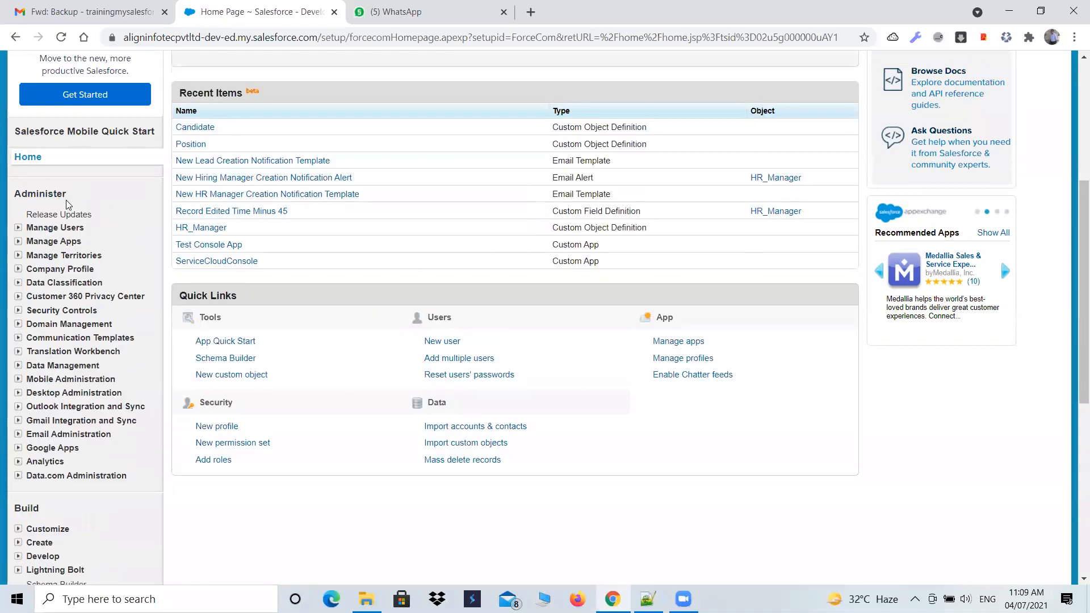
pyautogui.scroll(-2, 56, 373)
pyautogui.scroll(-3, 49, 386)
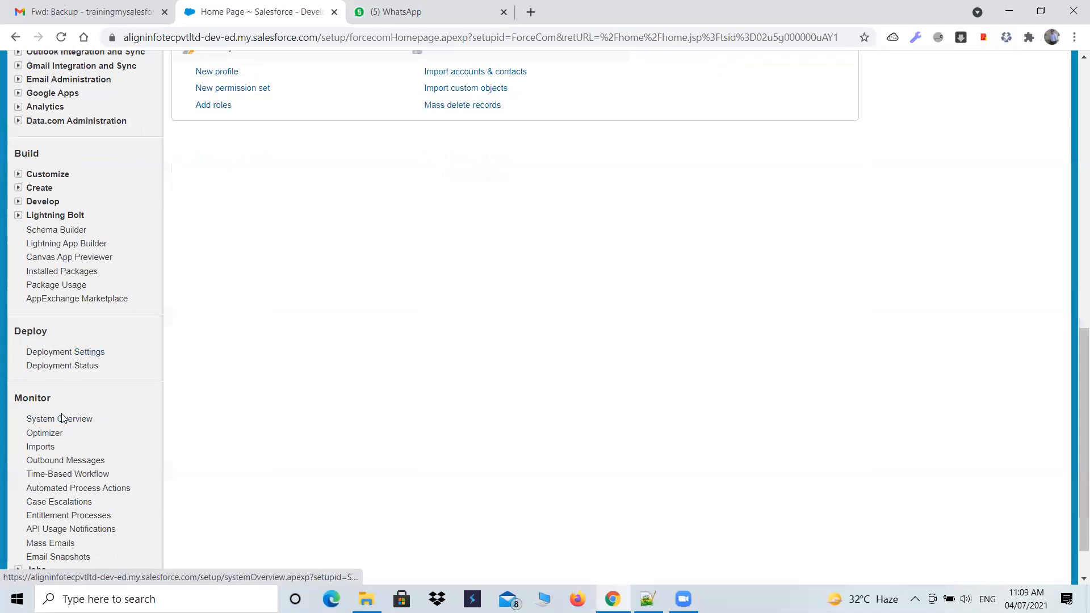
# - Expand Jobs and Logs in the Monitor section of the Setup navigation
pyautogui.doubleClick(32, 398)
pyautogui.scroll(-1, 138, 411)
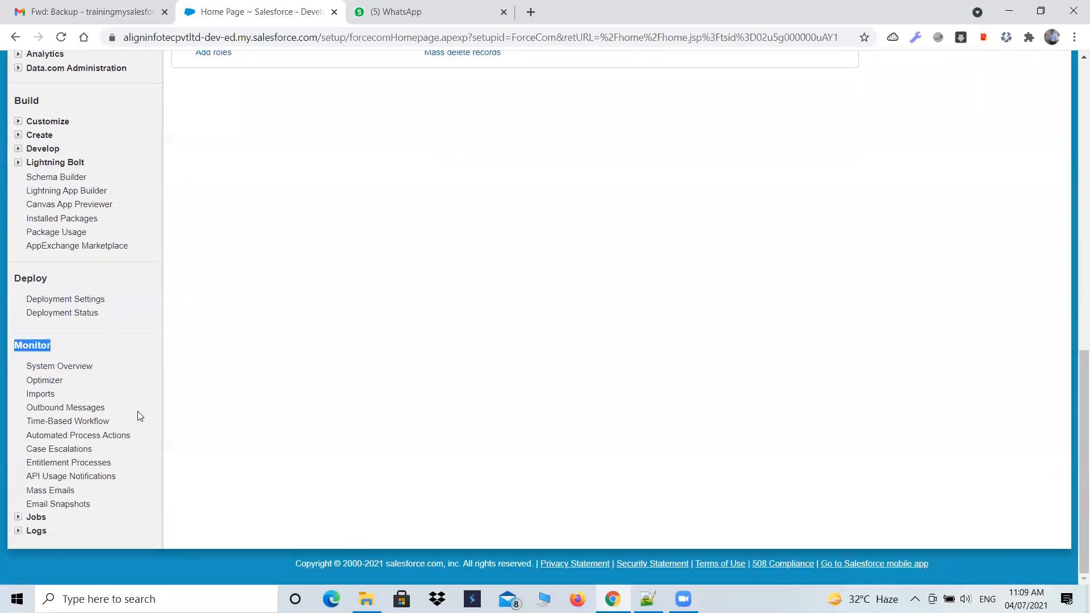
pyautogui.click(17, 517)
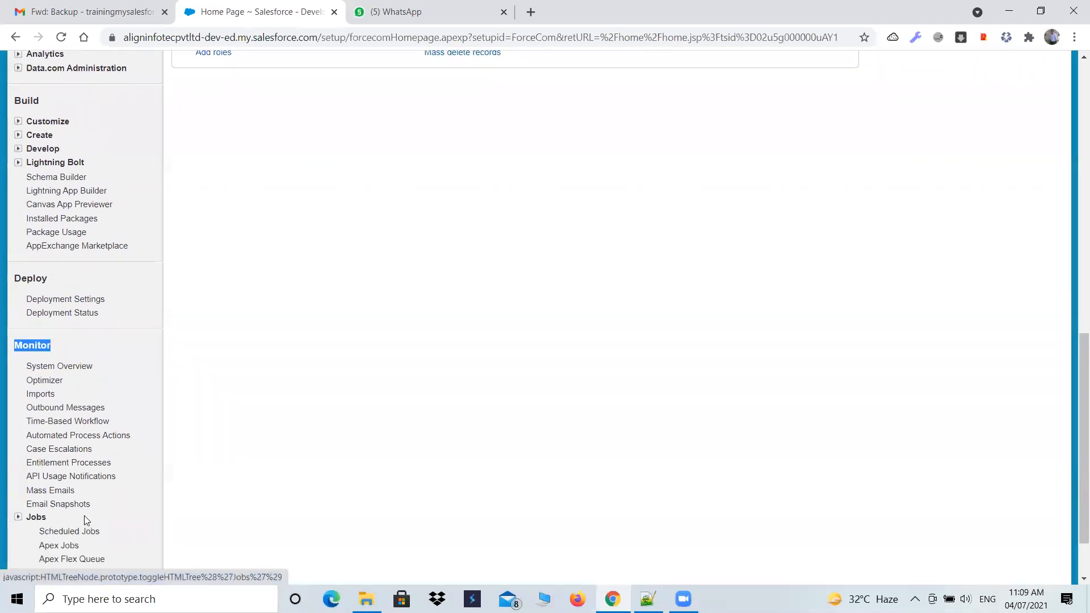
pyautogui.scroll(-1, 85, 518)
pyautogui.click(18, 530)
pyautogui.scroll(-1, 50, 531)
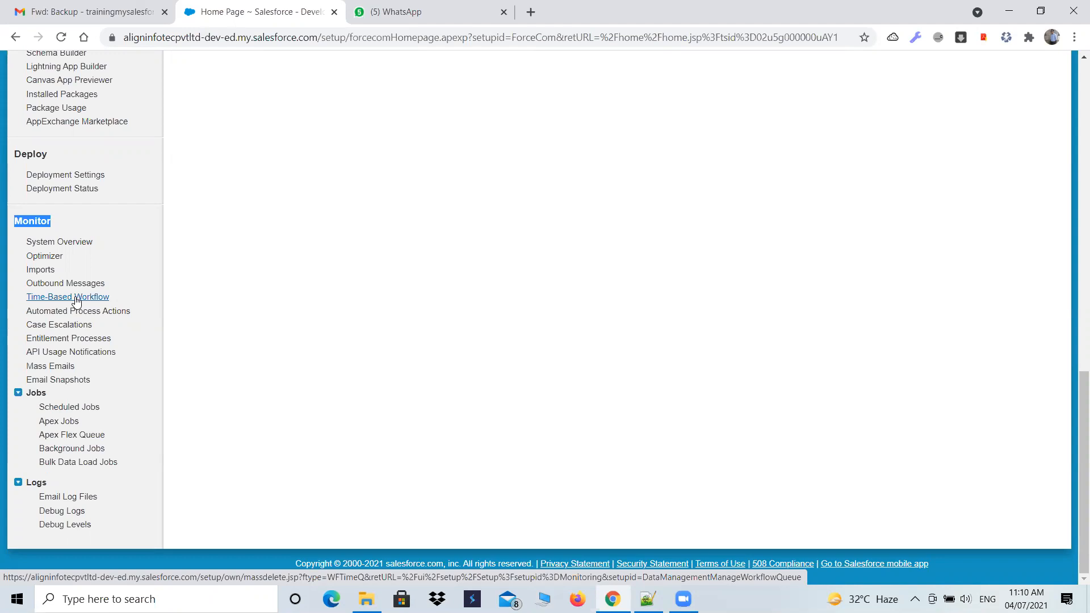
# - Examine the Deploy section's deployment entries and review the Build and Administer sections of the Setup navigation again
pyautogui.scroll(4, 73, 360)
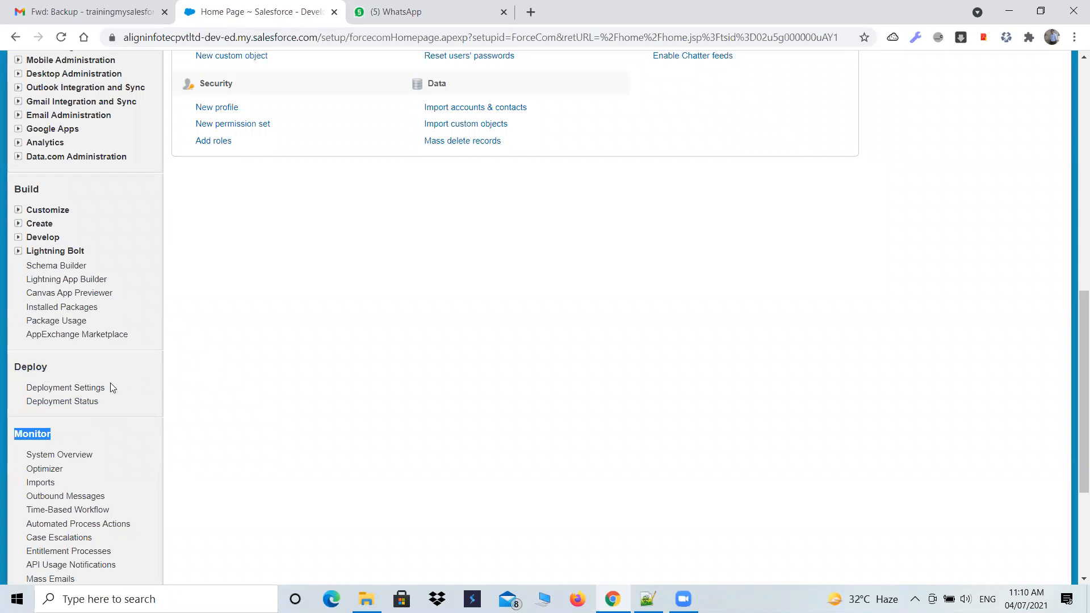
pyautogui.moveTo(110, 403); pyautogui.dragTo(12, 366)
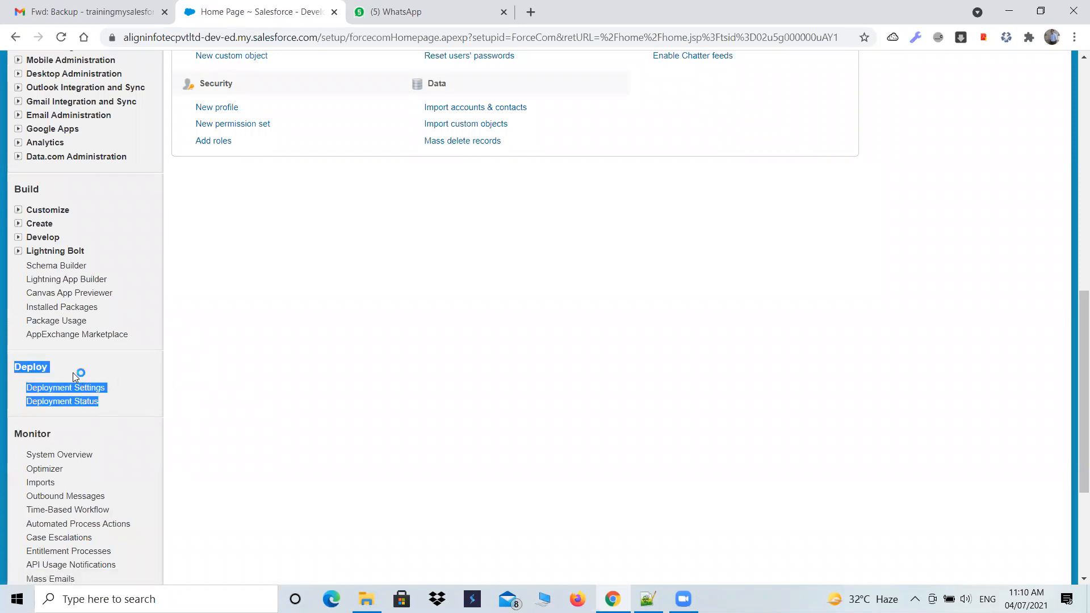
pyautogui.scroll(6, 78, 376)
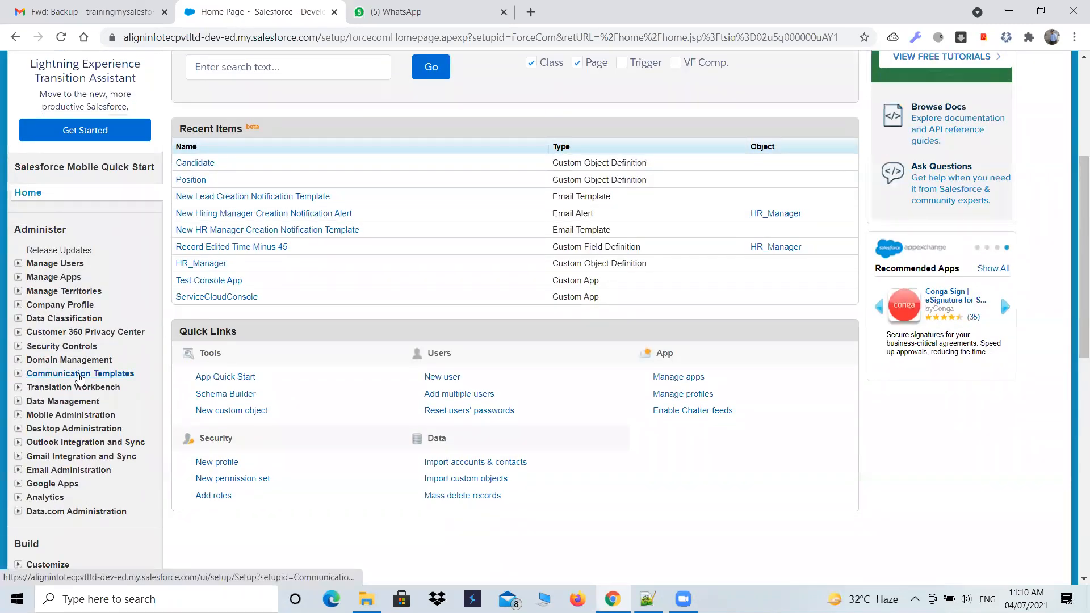
pyautogui.scroll(-7, 80, 378)
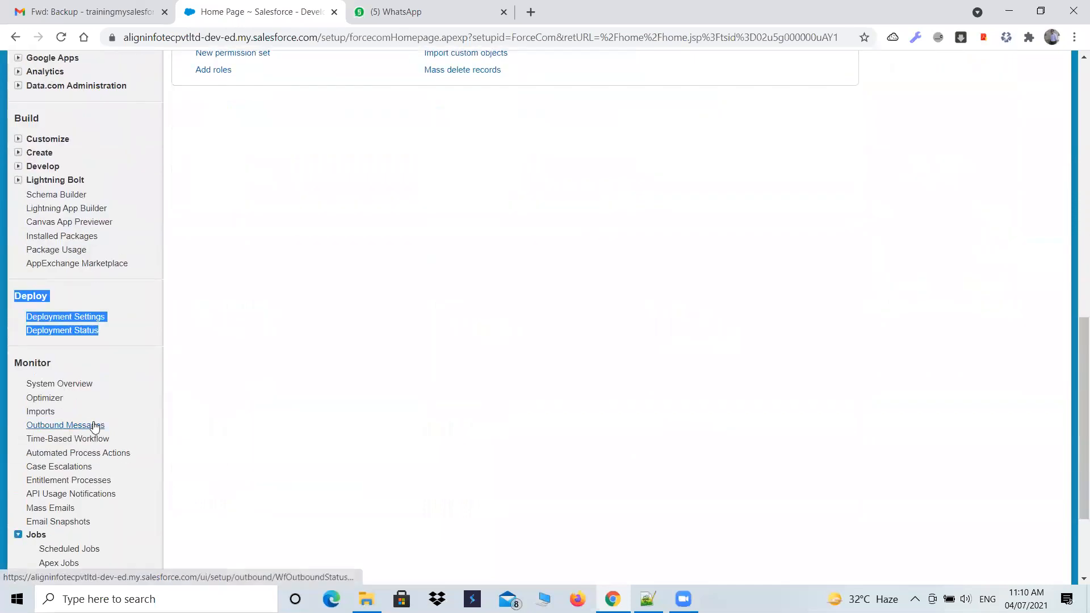
pyautogui.scroll(4, 95, 427)
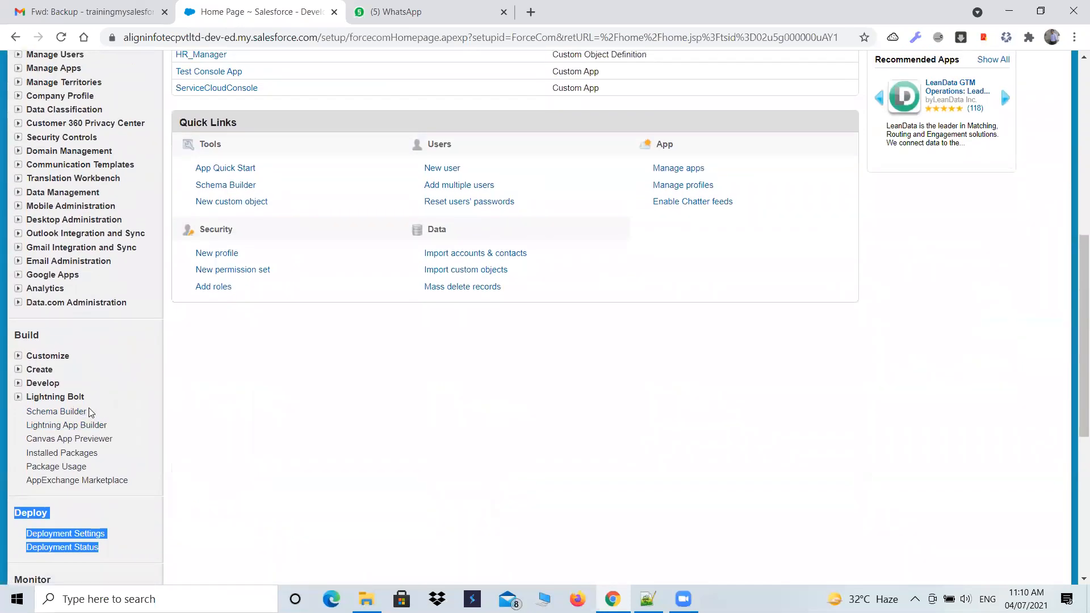
pyautogui.scroll(3, 89, 411)
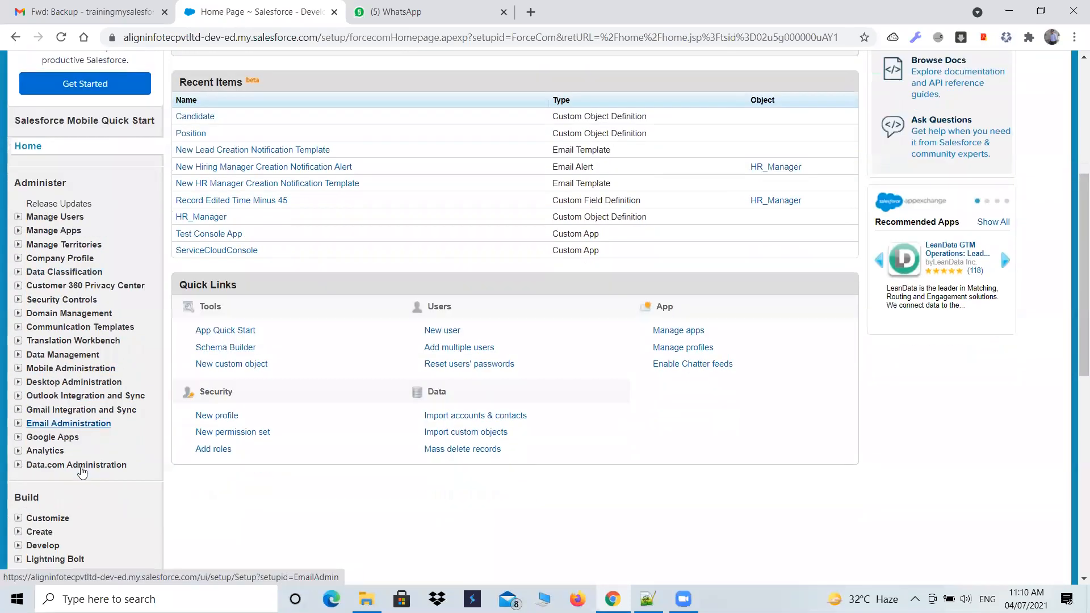
pyautogui.scroll(-1, 83, 472)
pyautogui.scroll(1, 343, 454)
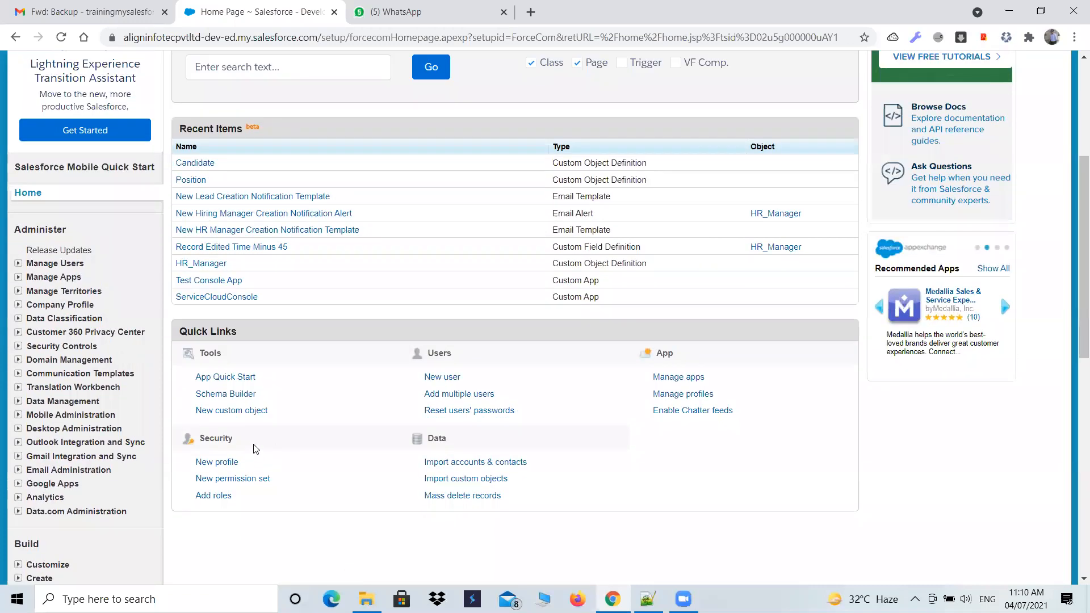
pyautogui.scroll(-3, 174, 411)
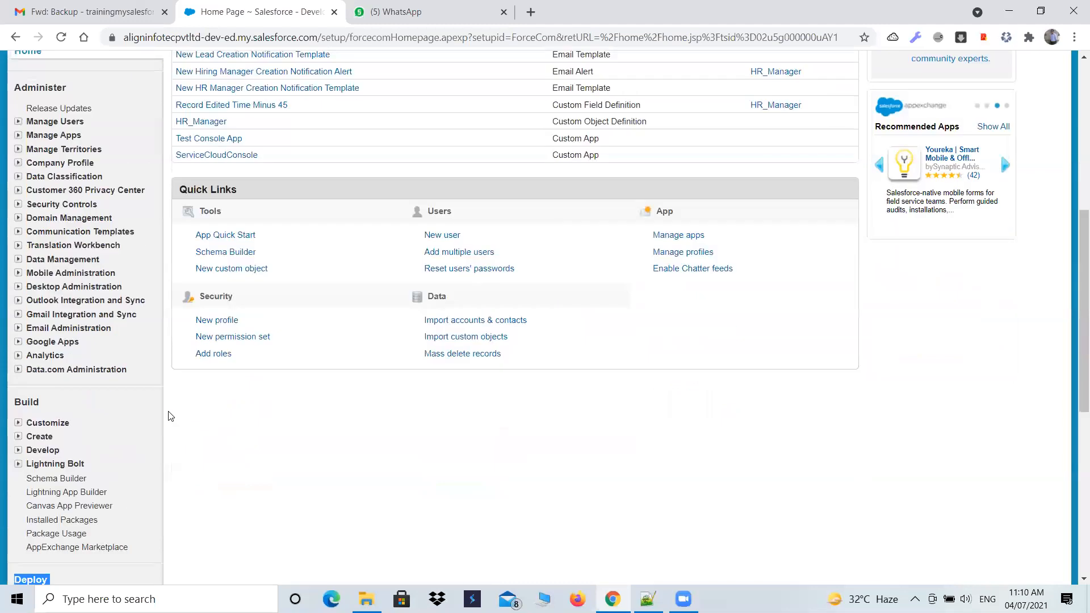
pyautogui.scroll(5, 191, 413)
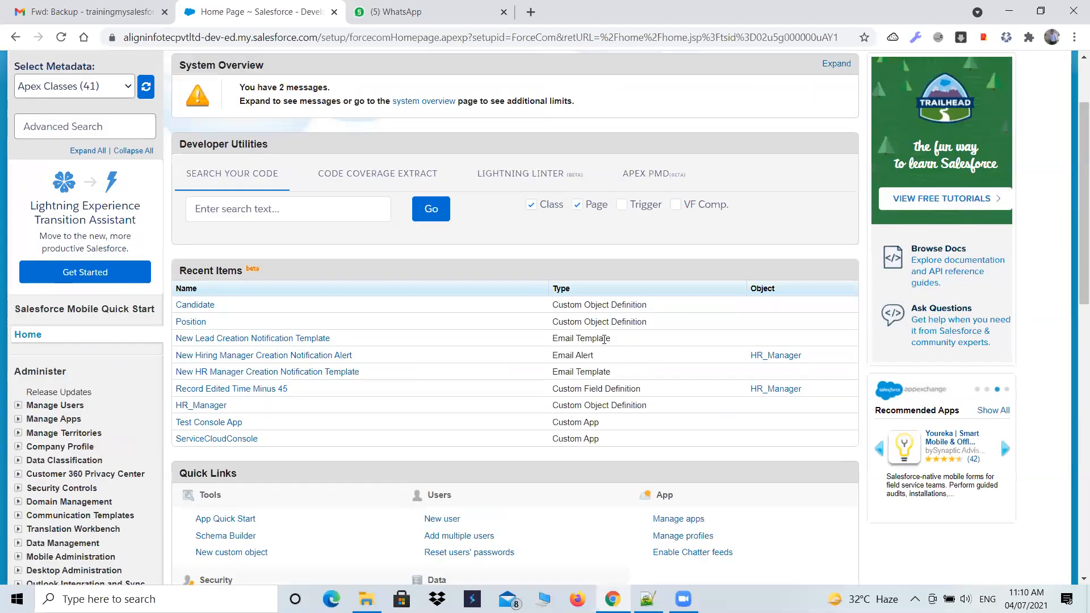
# - View the list of available apps, and open the Create page in the Build section of Setup
pyautogui.scroll(2, 567, 284)
pyautogui.click(998, 73)
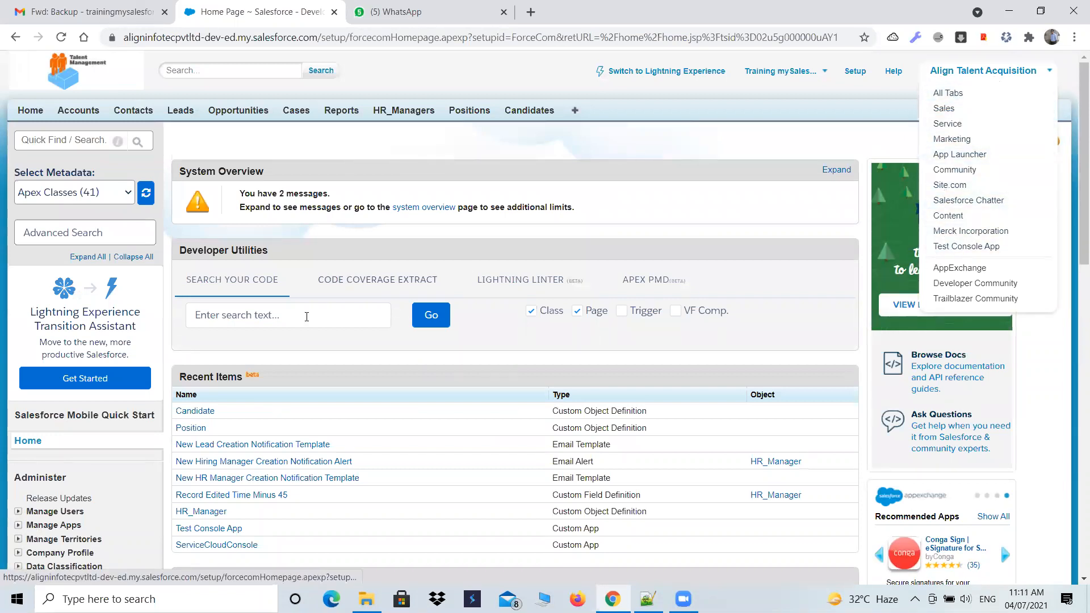
pyautogui.scroll(-1, 142, 332)
pyautogui.scroll(-7, 142, 332)
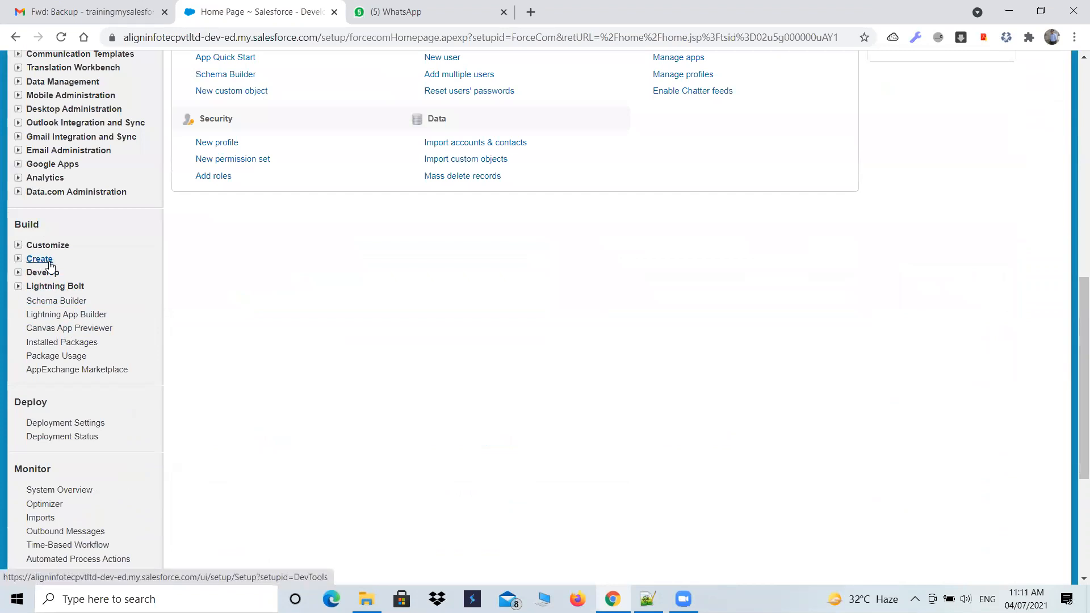
pyautogui.click(19, 261)
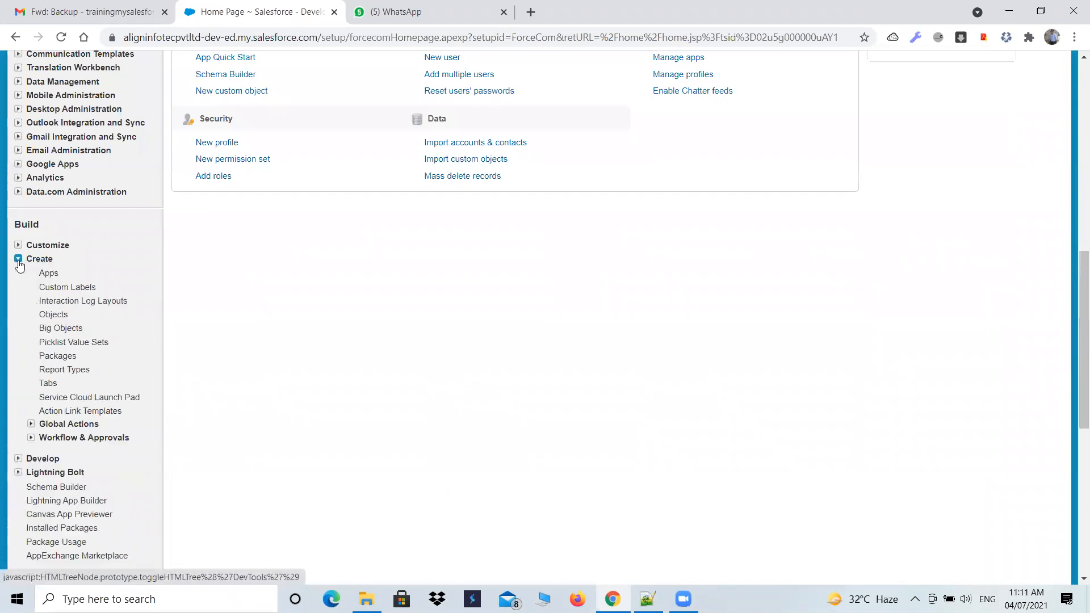
pyautogui.click(40, 259)
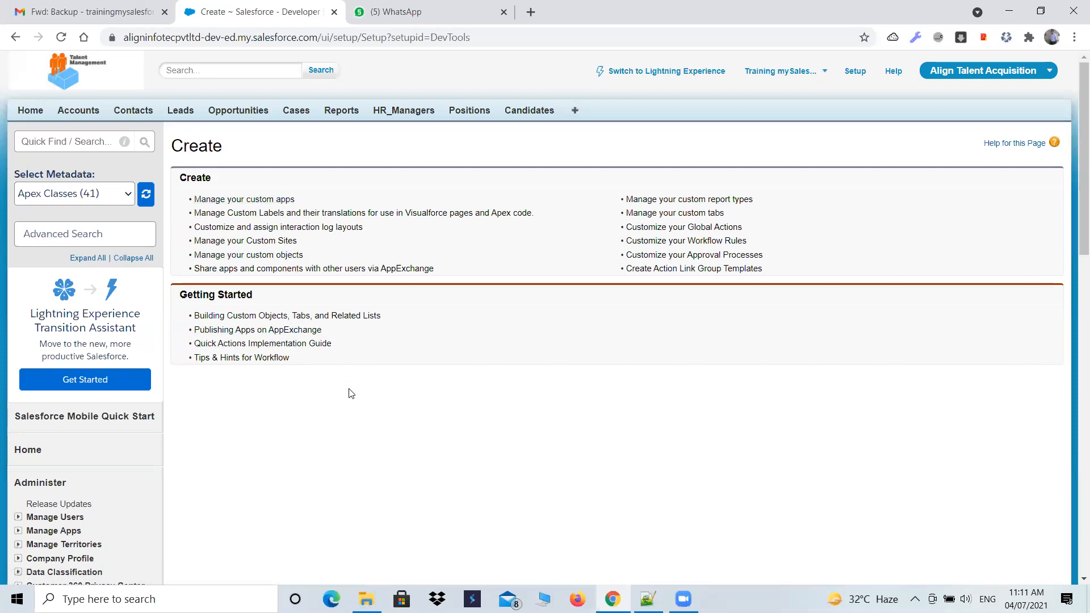
# - Open the Apps page listed under Create in the Build section
pyautogui.scroll(-3, 350, 392)
pyautogui.scroll(-3, 351, 392)
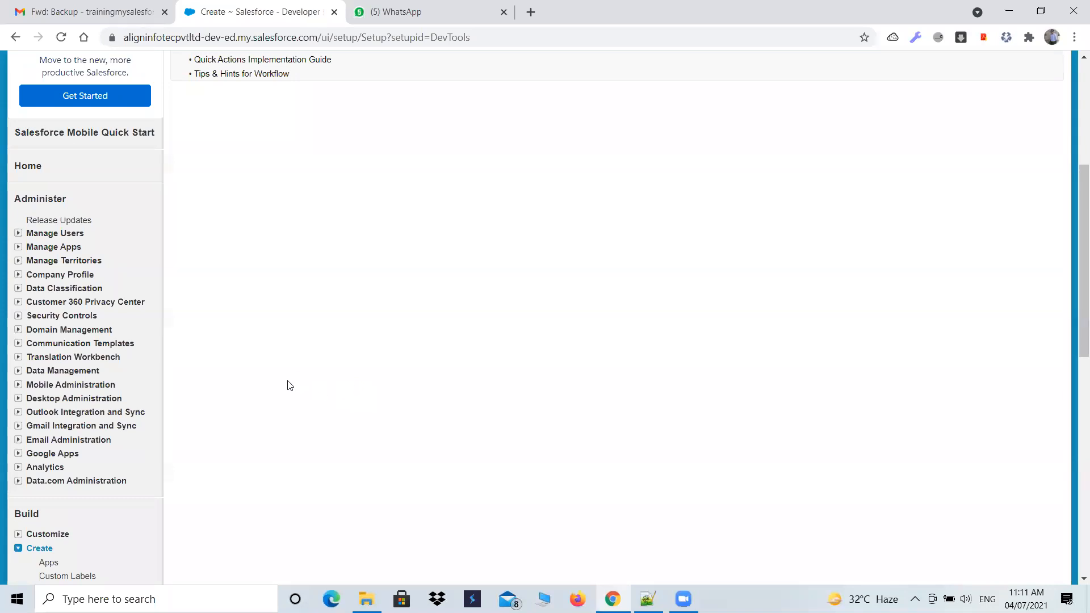
pyautogui.scroll(-1, 187, 448)
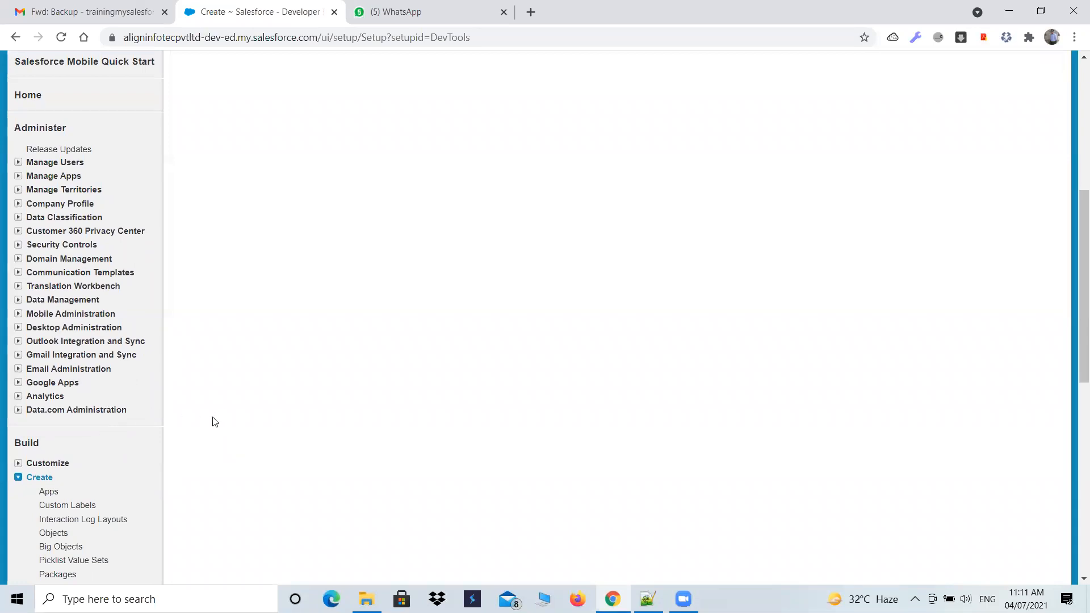
pyautogui.scroll(-2, 197, 418)
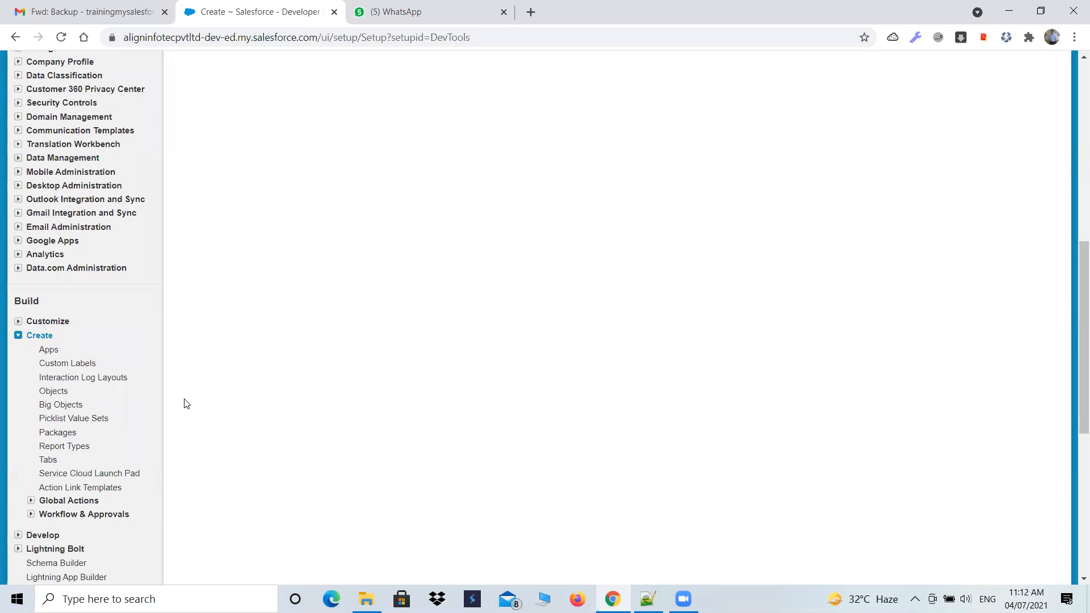
pyautogui.click(18, 336)
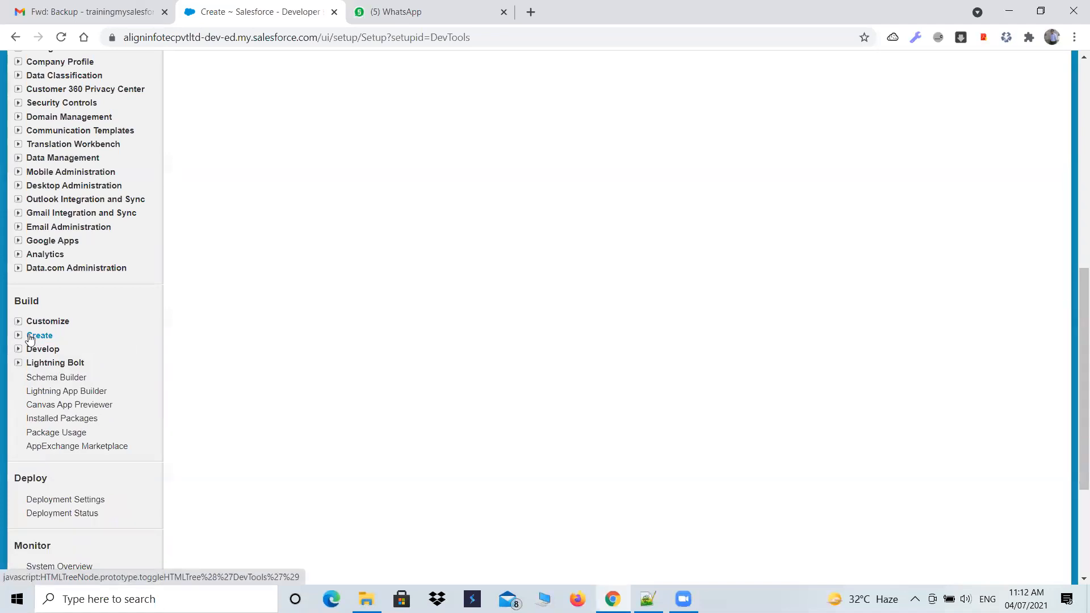
pyautogui.click(18, 335)
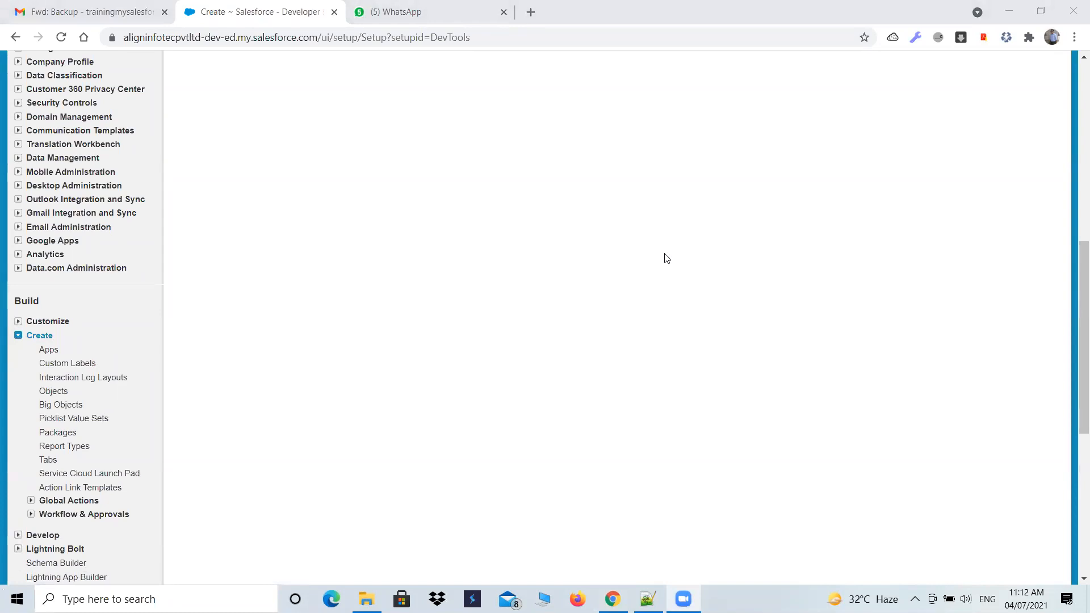
pyautogui.click(49, 350)
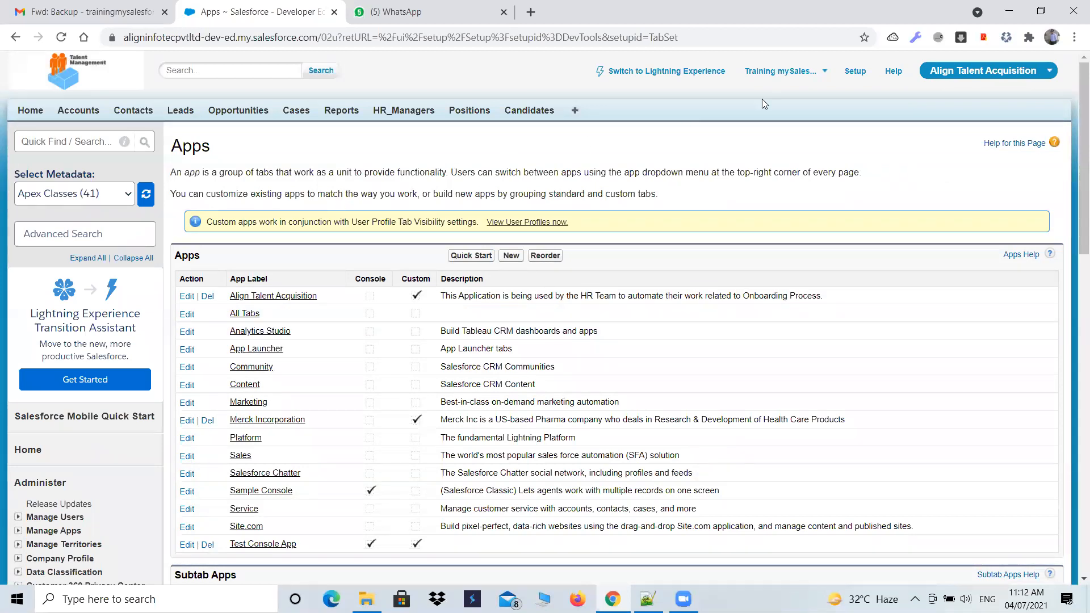
# - Compare the apps offered for switching with those listed on the Apps page
pyautogui.click(986, 71)
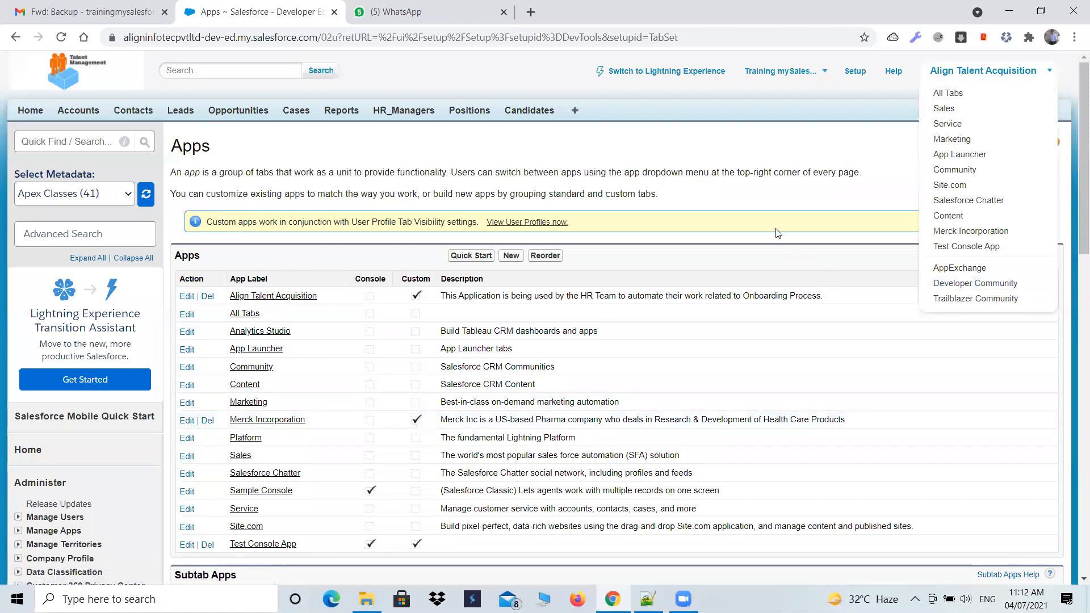
pyautogui.click(770, 187)
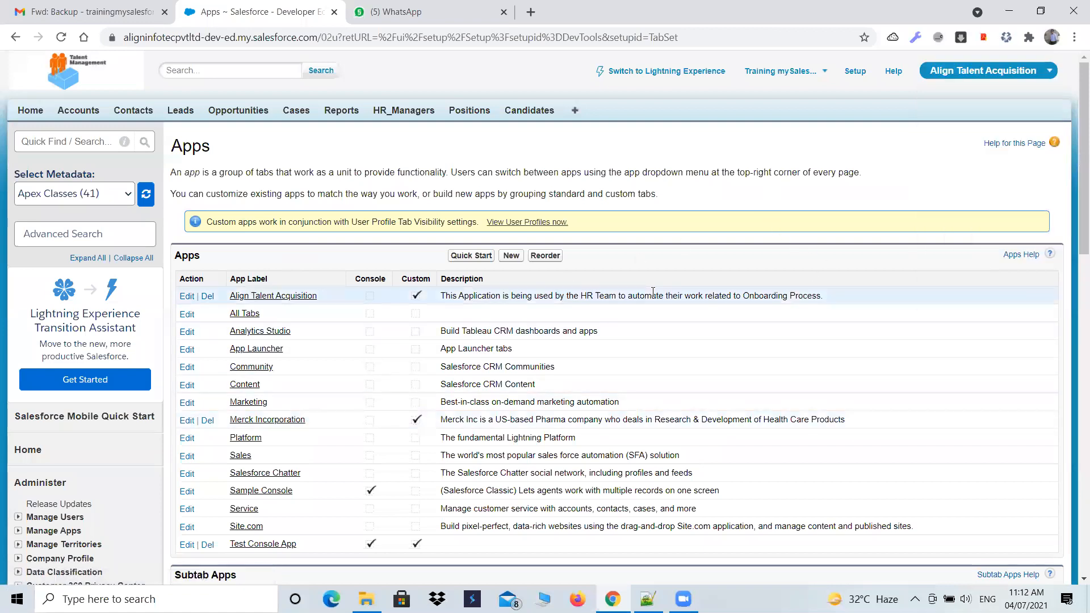
pyautogui.scroll(-1, 653, 291)
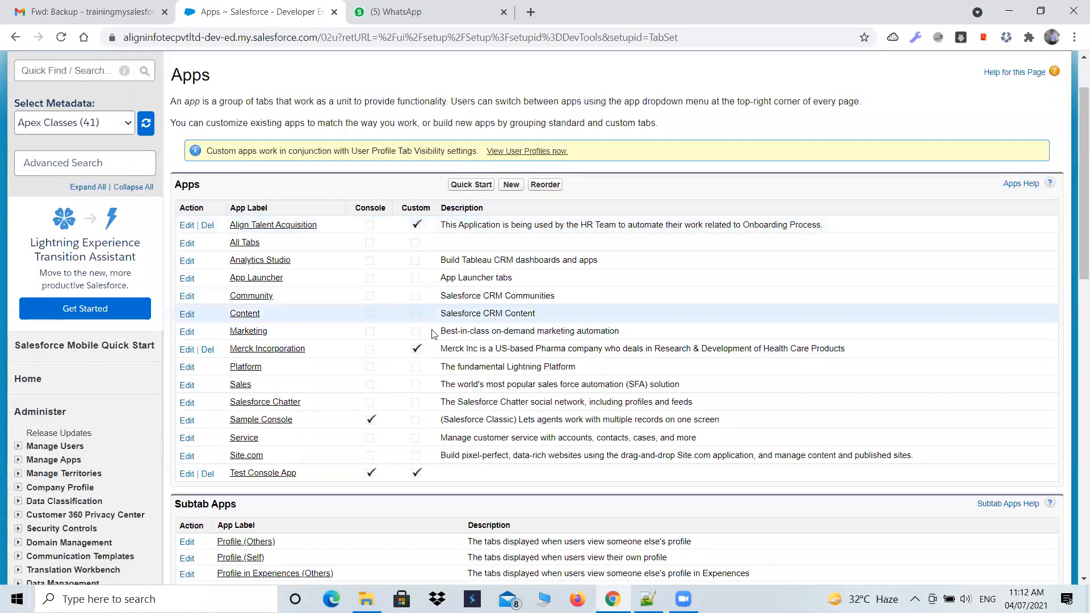
# - Outline the Console and Custom columns of the Apps table with the red annotation pen
pyautogui.click(479, 596)
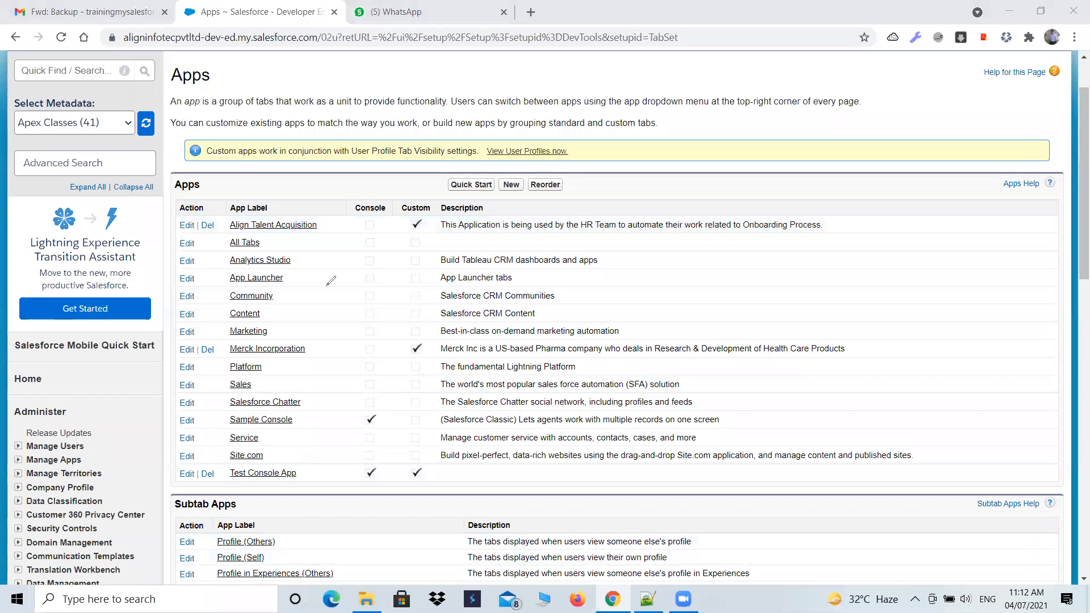
pyautogui.click(346, 198)
pyautogui.moveTo(342, 244)
pyautogui.mouseDown()
pyautogui.moveTo(334, 426)
pyautogui.moveTo(373, 488)
pyautogui.moveTo(393, 432)
pyautogui.moveTo(395, 345)
pyautogui.mouseUp()
pyautogui.moveTo(407, 280)
pyautogui.mouseDown()
pyautogui.moveTo(398, 192)
pyautogui.moveTo(343, 200)
pyautogui.moveTo(434, 208)
pyautogui.mouseUp()
pyautogui.moveTo(434, 340)
pyautogui.mouseDown()
pyautogui.moveTo(427, 482)
pyautogui.moveTo(389, 483)
pyautogui.mouseUp()
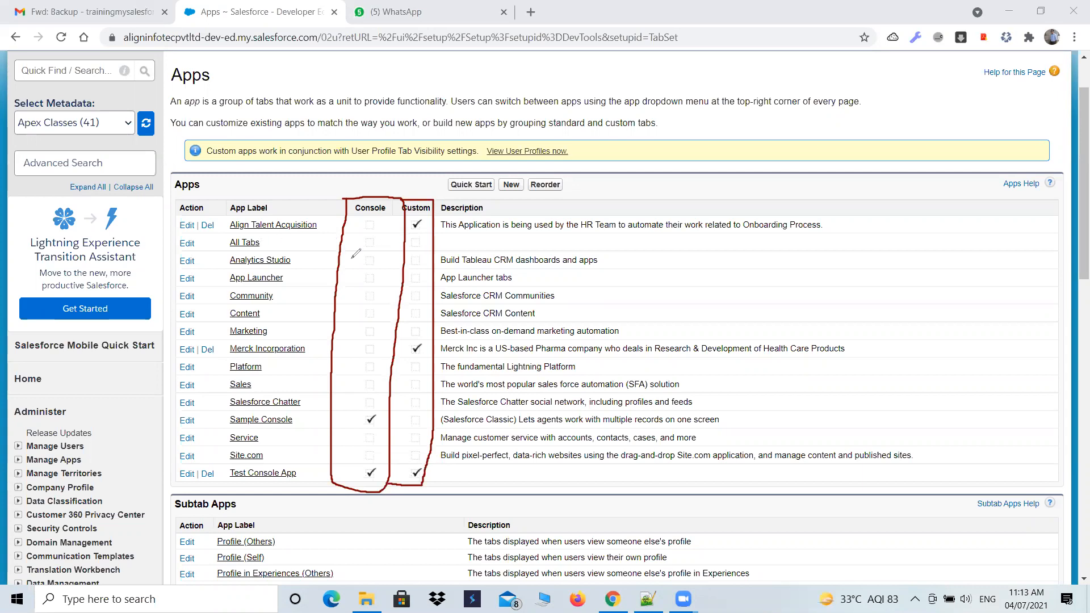
# - Draw red tick marks beside the Marketing, Sales and Service apps in the Apps table
pyautogui.moveTo(208, 339); pyautogui.dragTo(231, 328)
pyautogui.moveTo(208, 388); pyautogui.dragTo(230, 384)
pyautogui.moveTo(209, 444); pyautogui.dragTo(231, 436)
# - Draw red arrows from the Marketing, Sales and Service apps to the Custom column
pyautogui.moveTo(273, 335)
pyautogui.mouseDown()
pyautogui.moveTo(414, 335)
pyautogui.moveTo(403, 339)
pyautogui.mouseUp()
pyautogui.moveTo(255, 384)
pyautogui.mouseDown()
pyautogui.moveTo(412, 381)
pyautogui.moveTo(401, 391)
pyautogui.mouseUp()
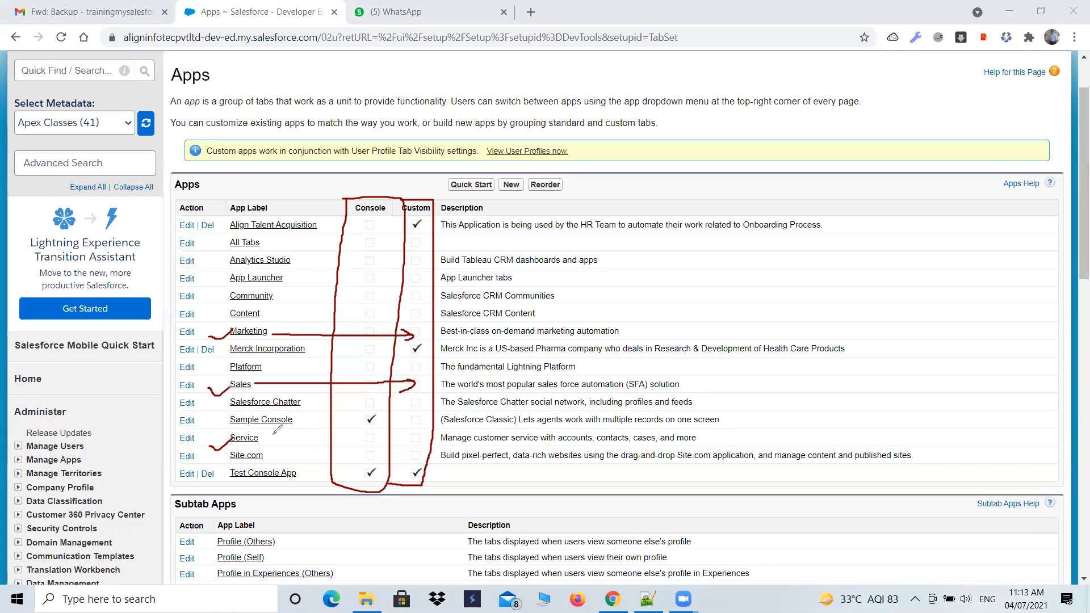
pyautogui.moveTo(259, 436)
pyautogui.mouseDown()
pyautogui.moveTo(409, 434)
pyautogui.moveTo(401, 440)
pyautogui.mouseUp()
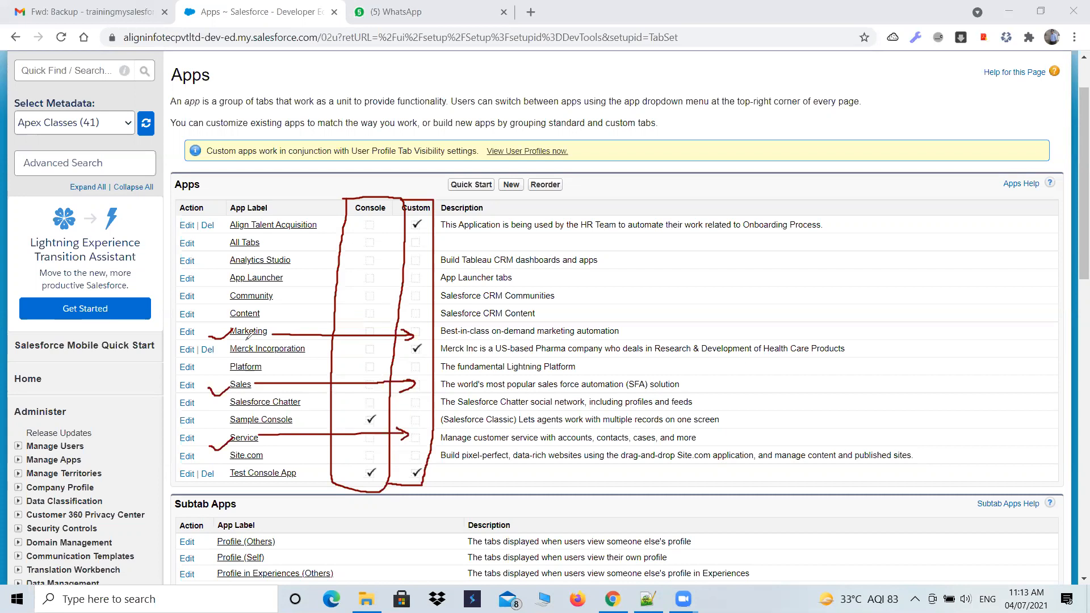
# - Undo the arrows drawn from the Marketing, Sales and Service apps
pyautogui.hotkey('ctrl', 'z')
pyautogui.hotkey('ctrl', 'z')
pyautogui.hotkey('ctrl', 'z')
pyautogui.hotkey('ctrl', 'z')
pyautogui.hotkey('ctrl', 'z')
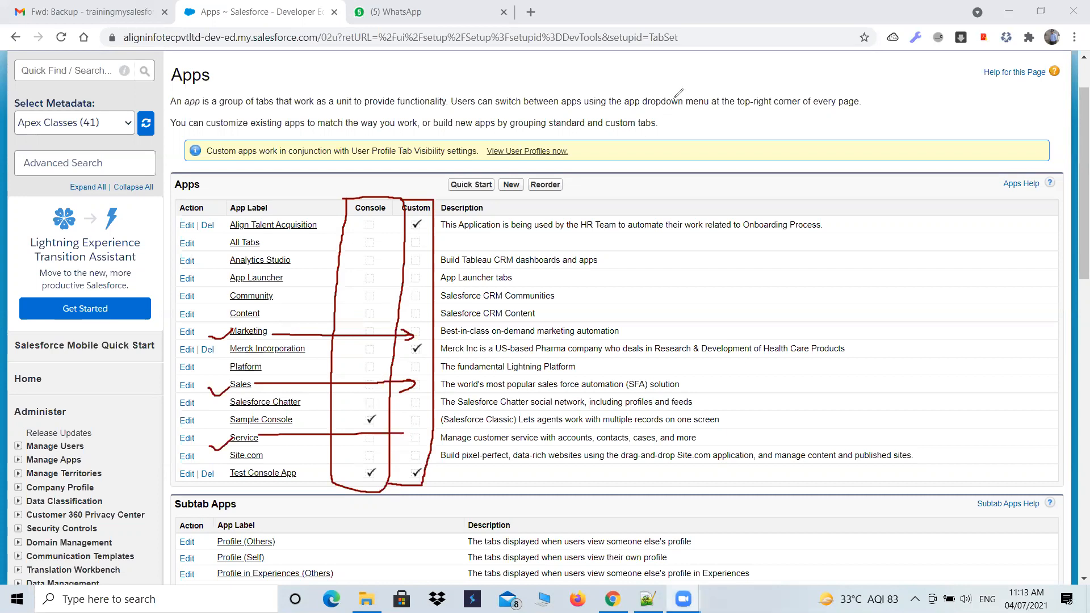
pyautogui.hotkey('ctrl', 'z')
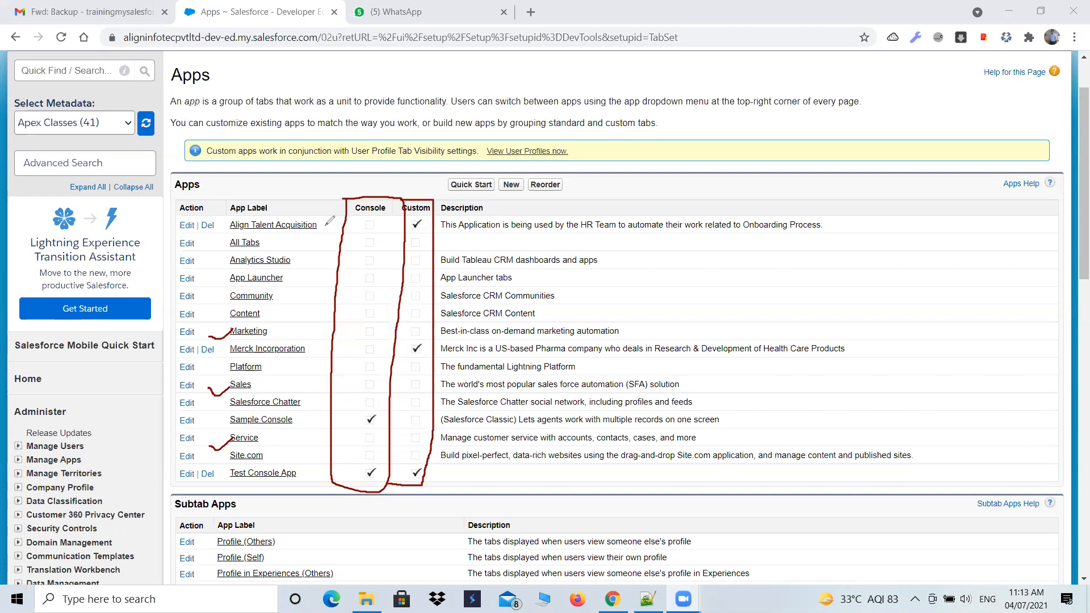
# - Draw arrows from Align Talent Acquisition and Merck Incorporation to their Custom check marks, and outline Test Console App
pyautogui.moveTo(325, 225)
pyautogui.mouseDown()
pyautogui.moveTo(405, 224)
pyautogui.moveTo(390, 233)
pyautogui.mouseUp()
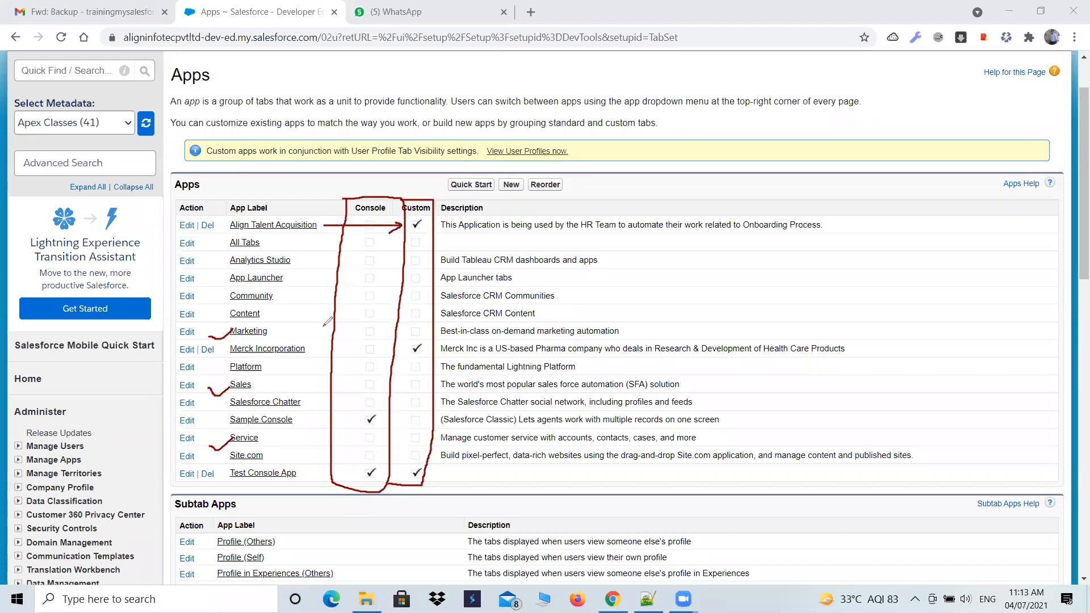
pyautogui.moveTo(313, 351); pyautogui.dragTo(407, 356)
pyautogui.moveTo(217, 482)
pyautogui.mouseDown()
pyautogui.moveTo(310, 476)
pyautogui.moveTo(303, 454)
pyautogui.moveTo(226, 476)
pyautogui.moveTo(211, 491)
pyautogui.mouseUp()
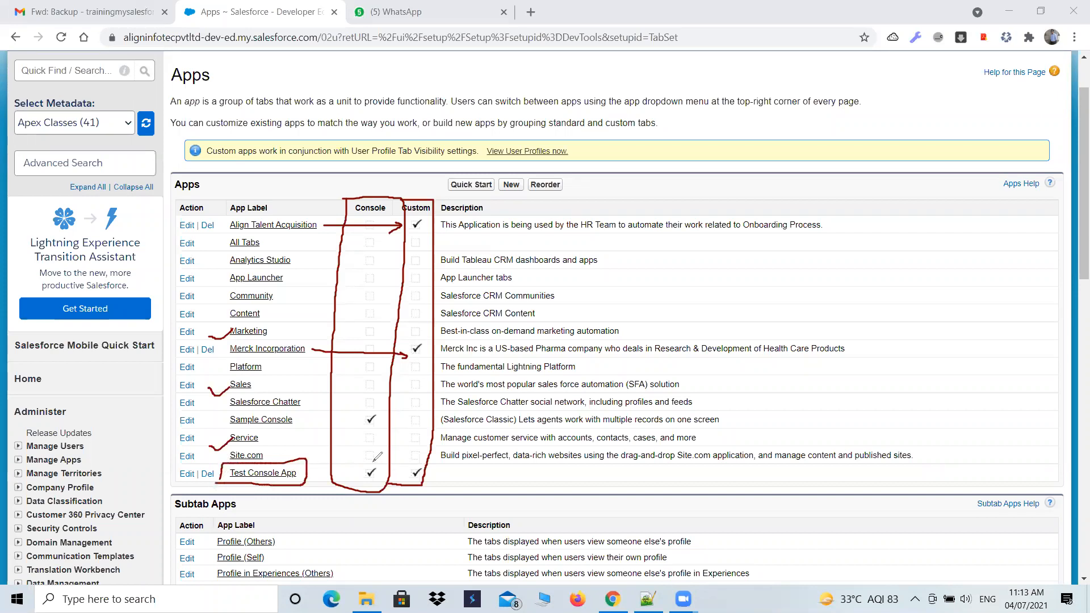
# - Circle Test Console App's Console and Custom check marks, and undo the recent circles, arrows, outline and Service tick mark
pyautogui.moveTo(362, 465)
pyautogui.mouseDown()
pyautogui.moveTo(391, 467)
pyautogui.moveTo(370, 462)
pyautogui.moveTo(405, 486)
pyautogui.moveTo(431, 461)
pyautogui.mouseUp()
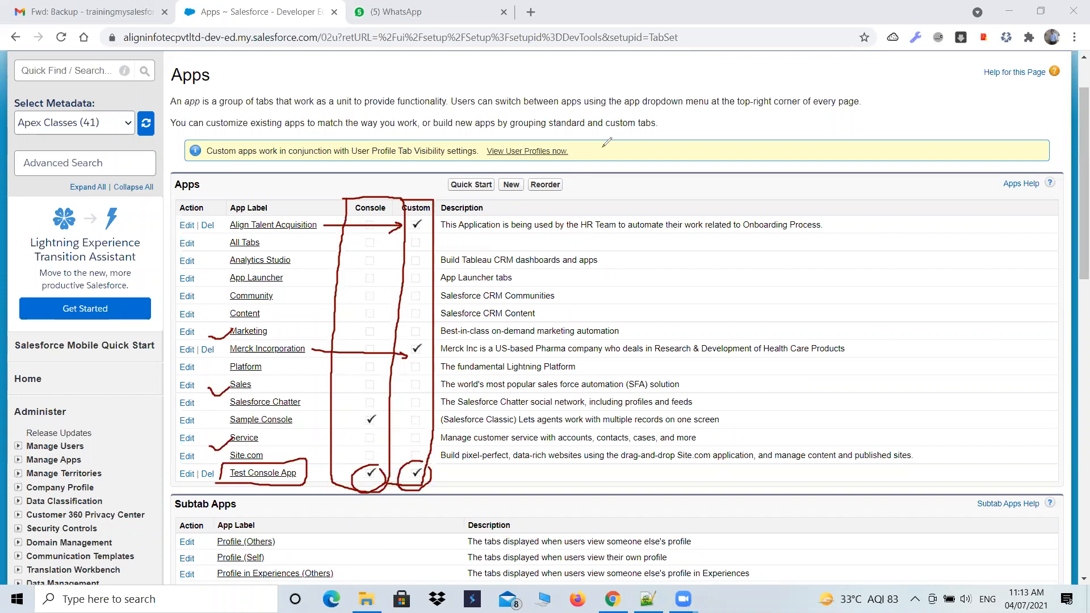
pyautogui.hotkey('ctrl', 'z')
pyautogui.hotkey('ctrl', 'z')
pyautogui.hotkey('ctrl', 'z')
pyautogui.hotkey('ctrl', 'z')
pyautogui.hotkey('ctrl', 'z')
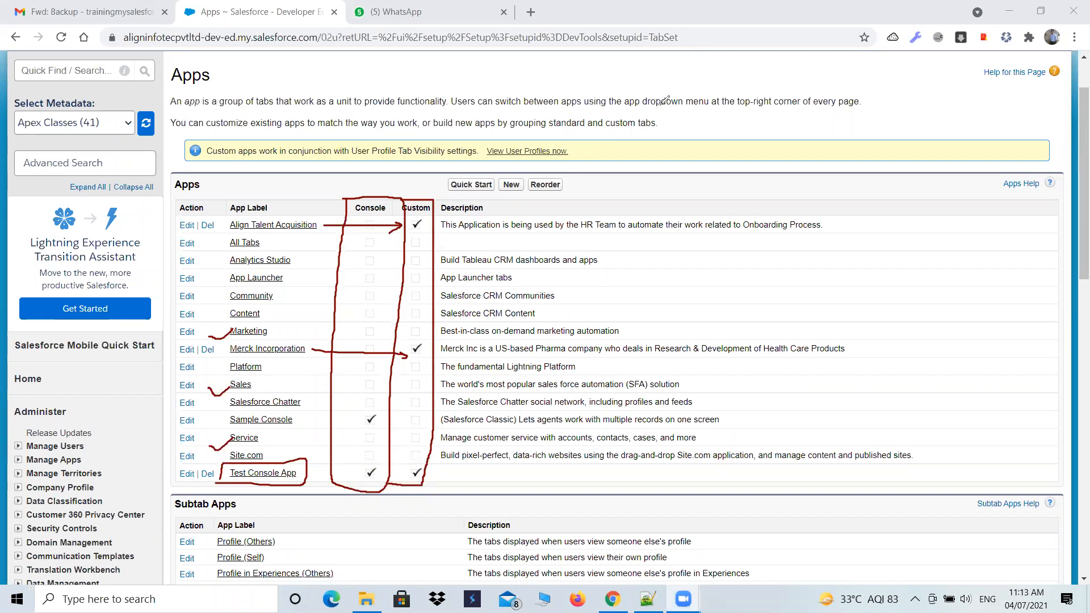
pyautogui.hotkey('ctrl', 'z')
pyautogui.hotkey('ctrl', 'z')
pyautogui.hotkey('ctrl', 'z')
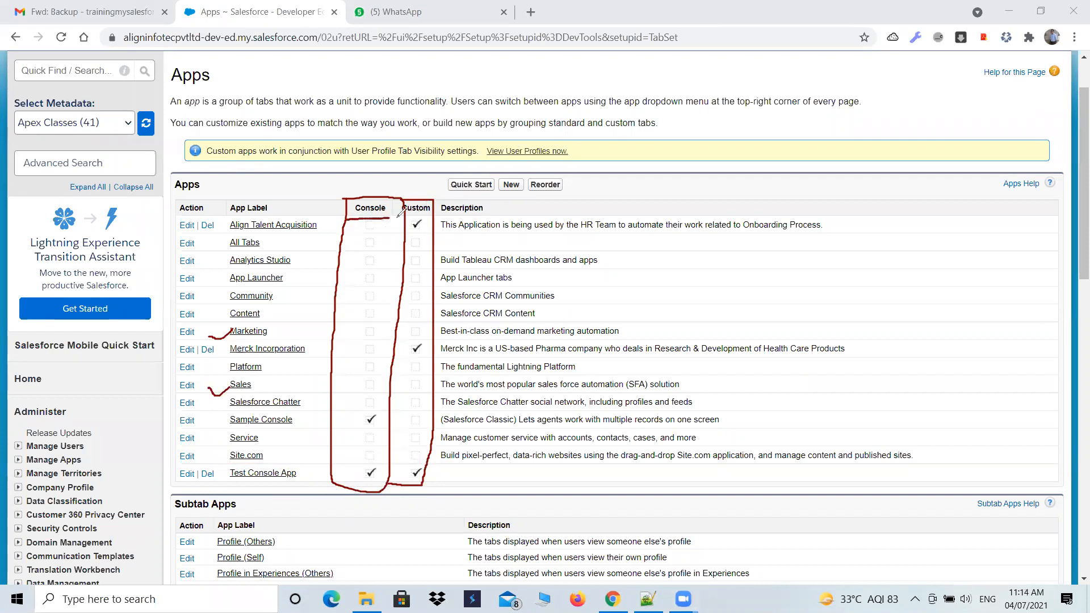
# - Outline Align Talent Acquisition and Merck Incorporation in red, with an arrow from Align Talent Acquisition to its Custom check mark
pyautogui.moveTo(435, 214); pyautogui.dragTo(434, 216)
pyautogui.moveTo(240, 228)
pyautogui.mouseDown()
pyautogui.moveTo(311, 233)
pyautogui.moveTo(233, 220)
pyautogui.moveTo(227, 236)
pyautogui.mouseUp()
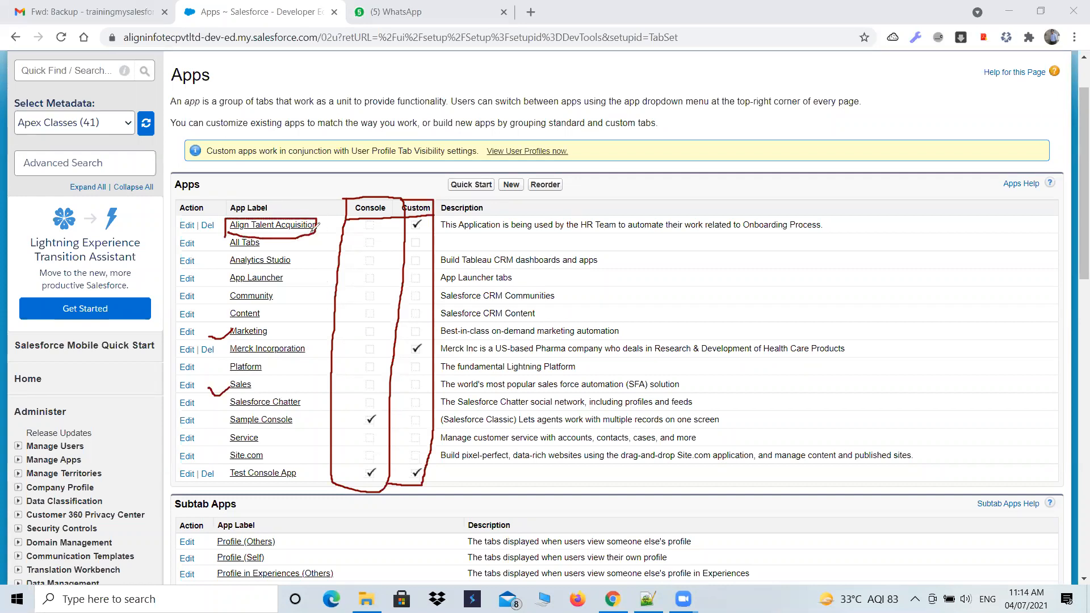
pyautogui.moveTo(317, 227); pyautogui.dragTo(410, 227)
pyautogui.moveTo(226, 357)
pyautogui.mouseDown()
pyautogui.moveTo(308, 356)
pyautogui.moveTo(318, 328)
pyautogui.moveTo(228, 337)
pyautogui.mouseUp()
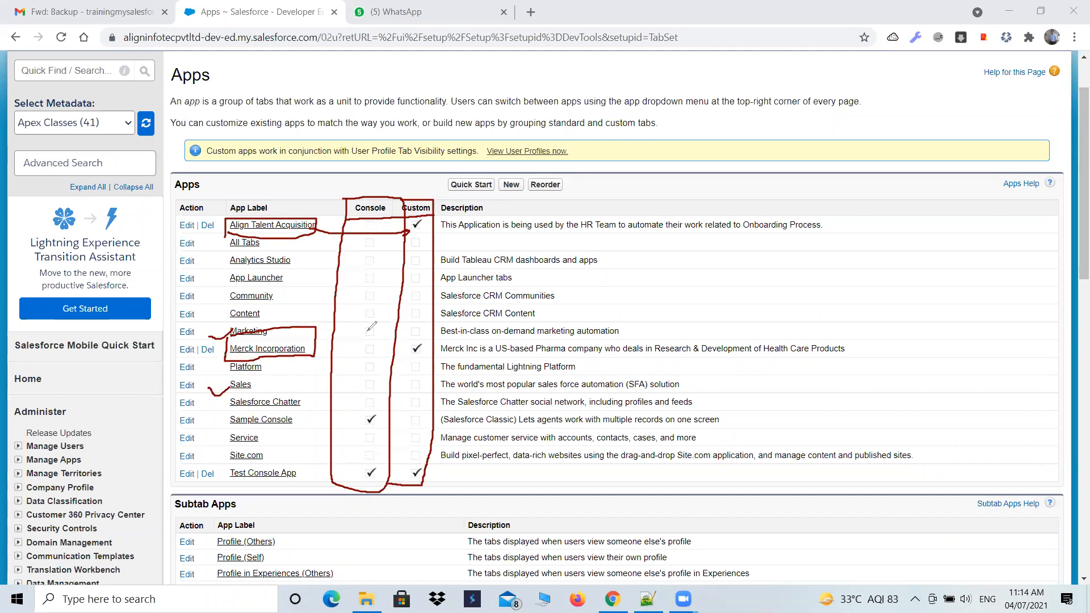
# - Outline Test Console App and Sample Console, and mark Test Console App's Console and Custom check marks with an arrow and circles
pyautogui.moveTo(376, 458)
pyautogui.mouseDown()
pyautogui.moveTo(361, 480)
pyautogui.moveTo(385, 477)
pyautogui.moveTo(387, 452)
pyautogui.mouseUp()
pyautogui.moveTo(313, 464)
pyautogui.mouseDown()
pyautogui.moveTo(227, 465)
pyautogui.moveTo(221, 489)
pyautogui.moveTo(301, 493)
pyautogui.moveTo(309, 463)
pyautogui.moveTo(356, 478)
pyautogui.mouseUp()
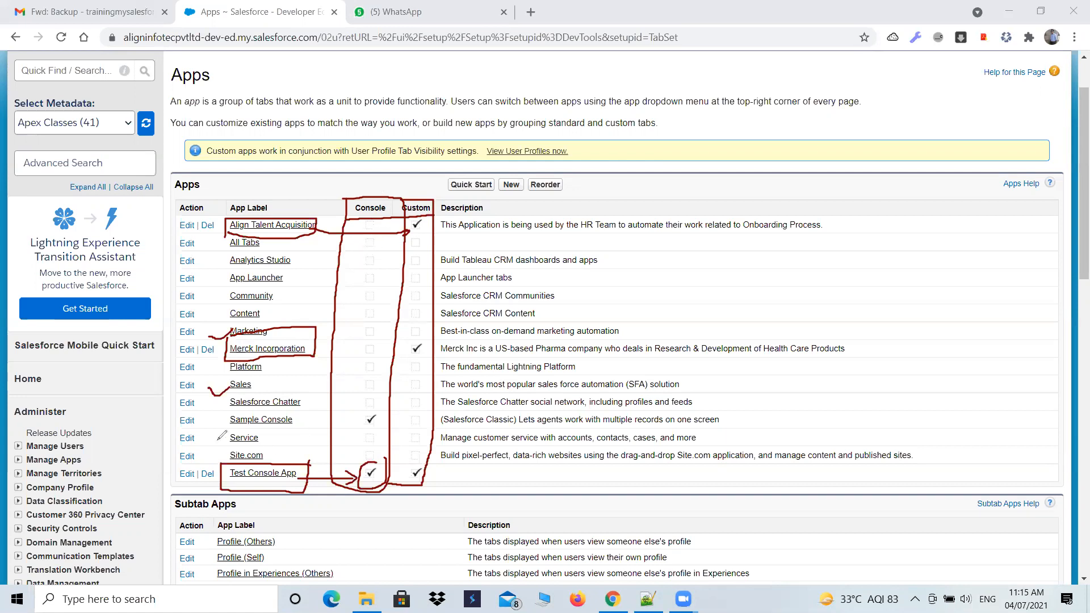
pyautogui.moveTo(217, 430)
pyautogui.mouseDown()
pyautogui.moveTo(313, 422)
pyautogui.moveTo(210, 414)
pyautogui.moveTo(211, 430)
pyautogui.mouseUp()
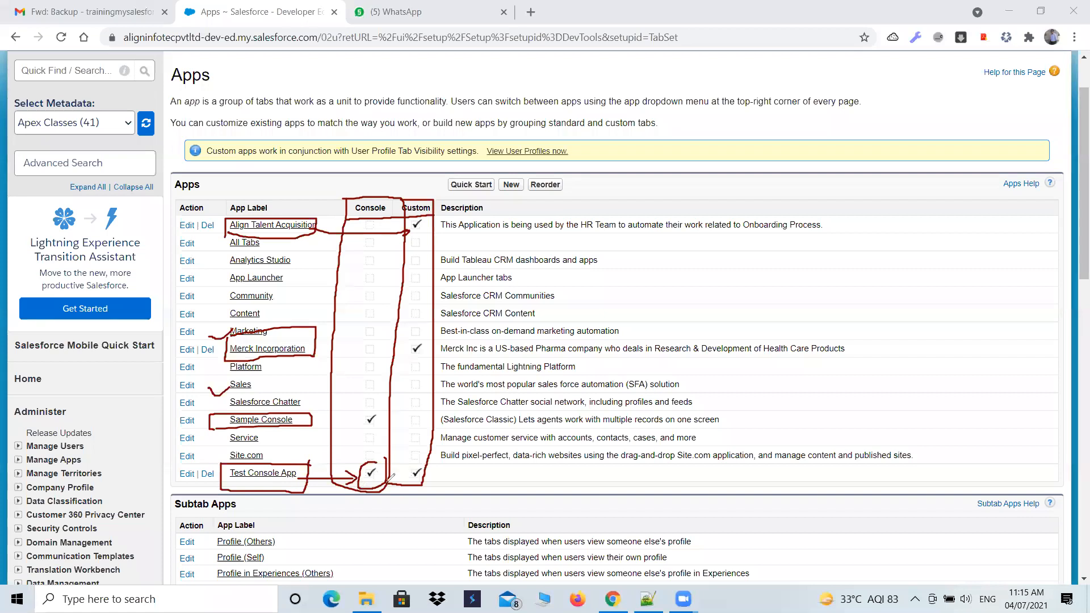
pyautogui.moveTo(398, 467)
pyautogui.mouseDown()
pyautogui.moveTo(442, 464)
pyautogui.moveTo(434, 476)
pyautogui.moveTo(378, 478)
pyautogui.mouseUp()
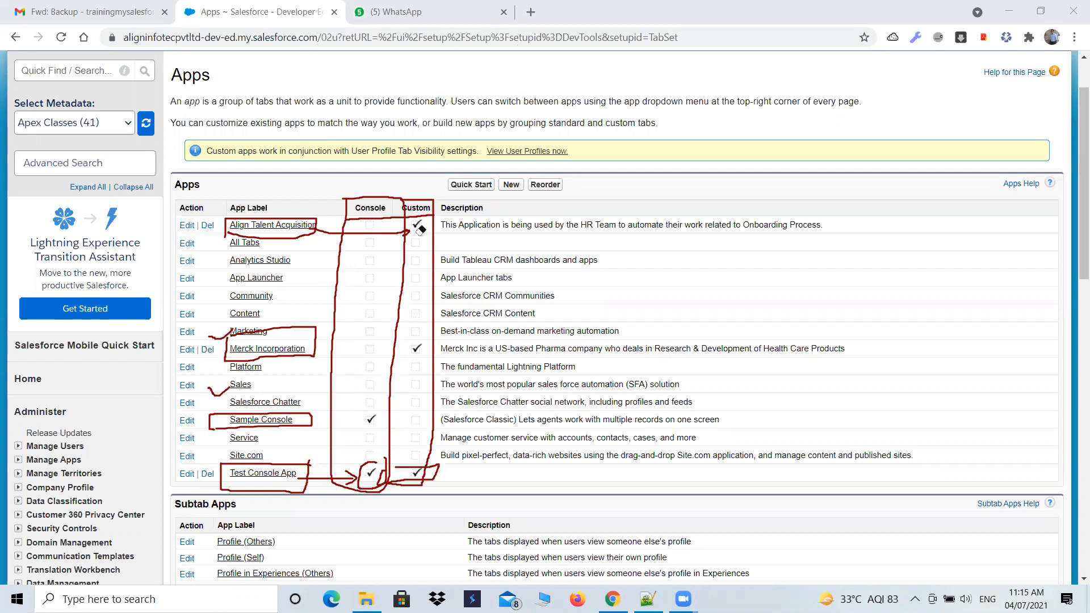
# - Erase all the red annotations from the Apps table
pyautogui.click(344, 202)
pyautogui.click(433, 203)
pyautogui.click(355, 234)
pyautogui.click(233, 230)
pyautogui.click(210, 337)
pyautogui.click(227, 329)
pyautogui.click(209, 391)
pyautogui.click(211, 420)
pyautogui.click(307, 477)
pyautogui.click(367, 478)
pyautogui.click(423, 468)
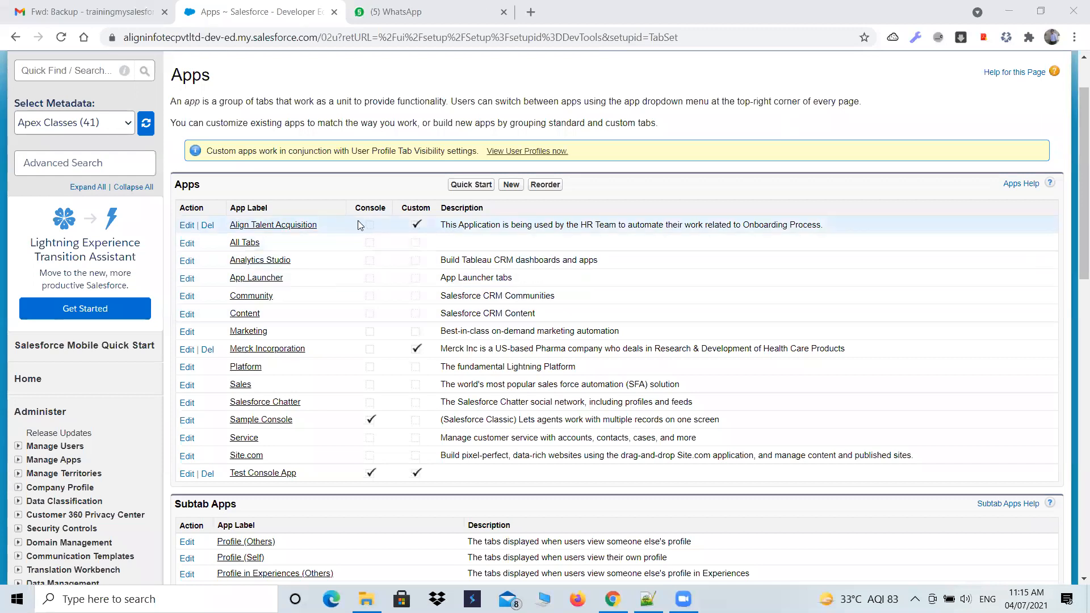
# - Highlight the Console column heading and start creating a new app from the Apps list
pyautogui.doubleClick(383, 208)
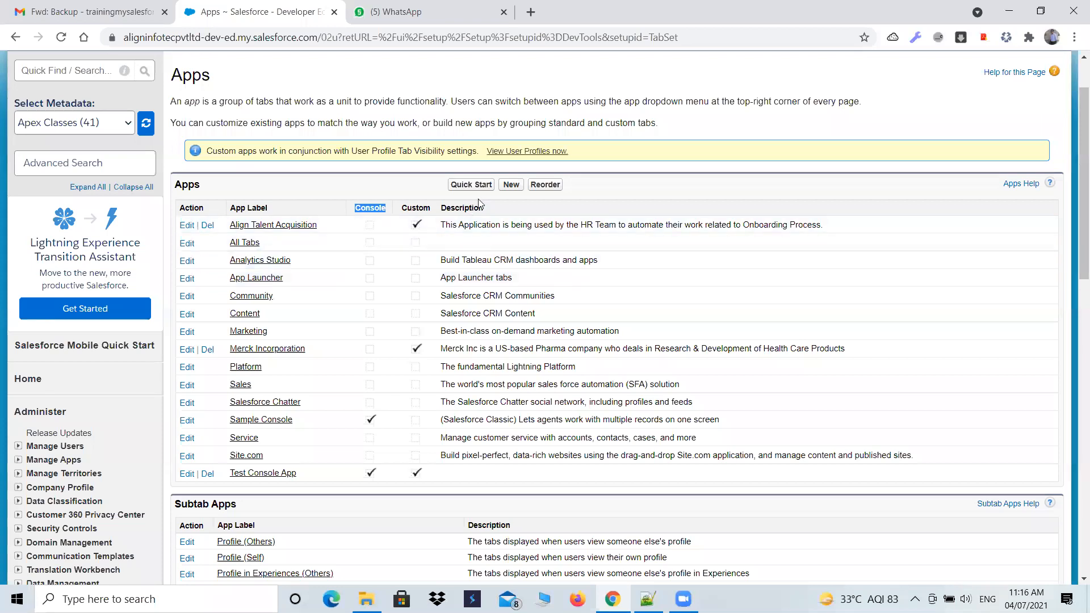
pyautogui.click(509, 186)
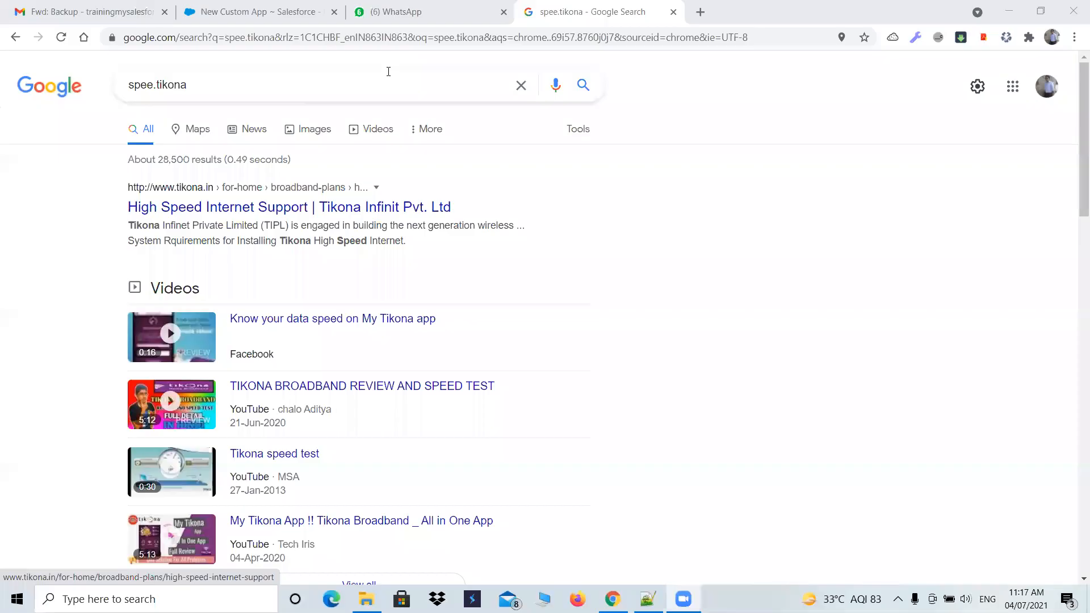
# - Return to the New Custom App page and view the list of available apps beside Align Talent Acquisition
pyautogui.click(255, 4)
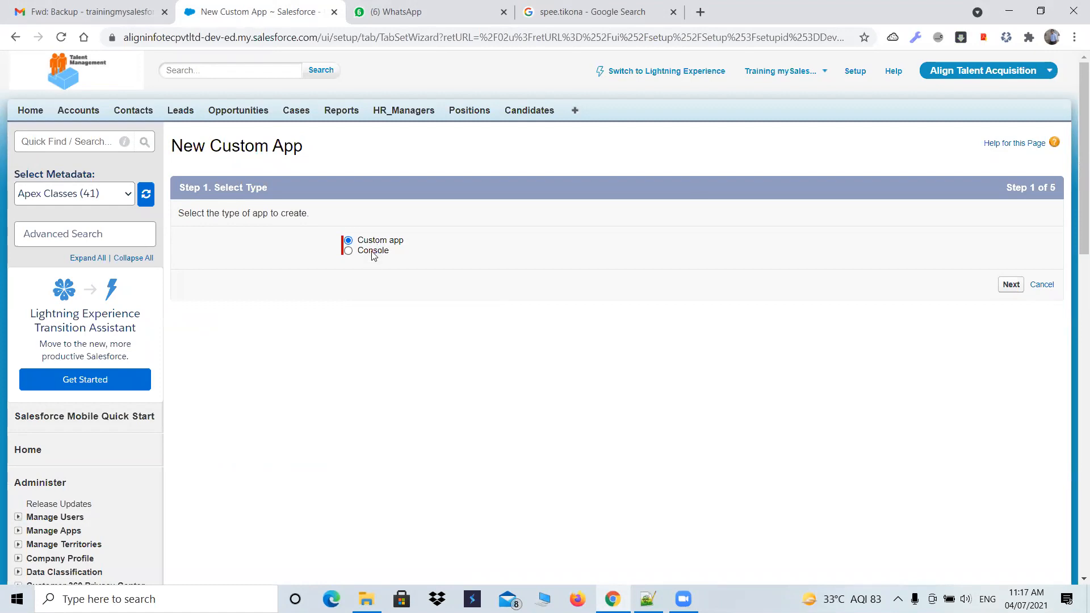
pyautogui.click(1046, 80)
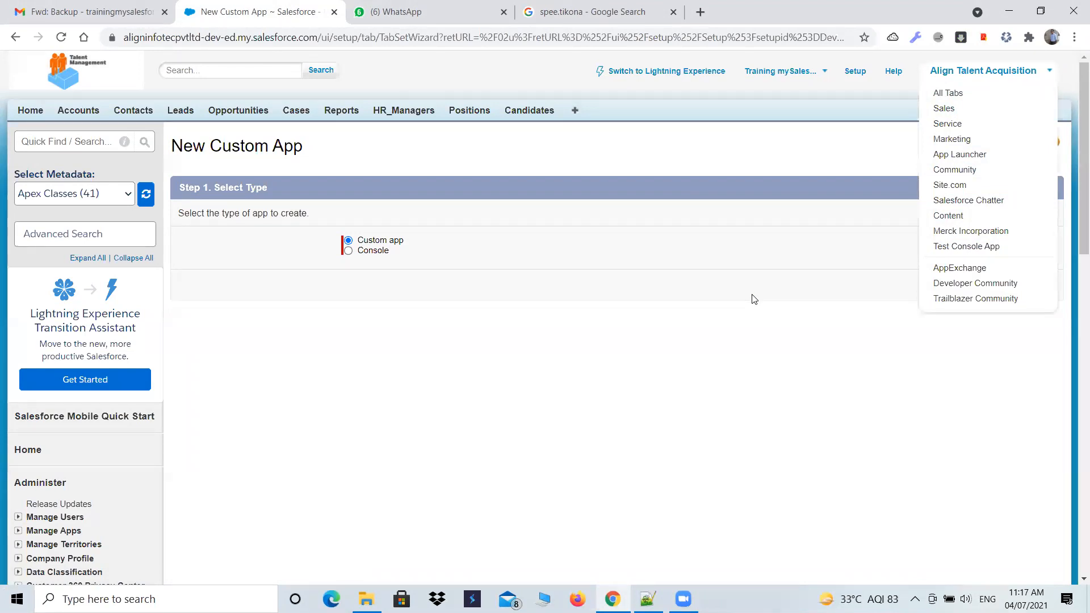
pyautogui.click(481, 291)
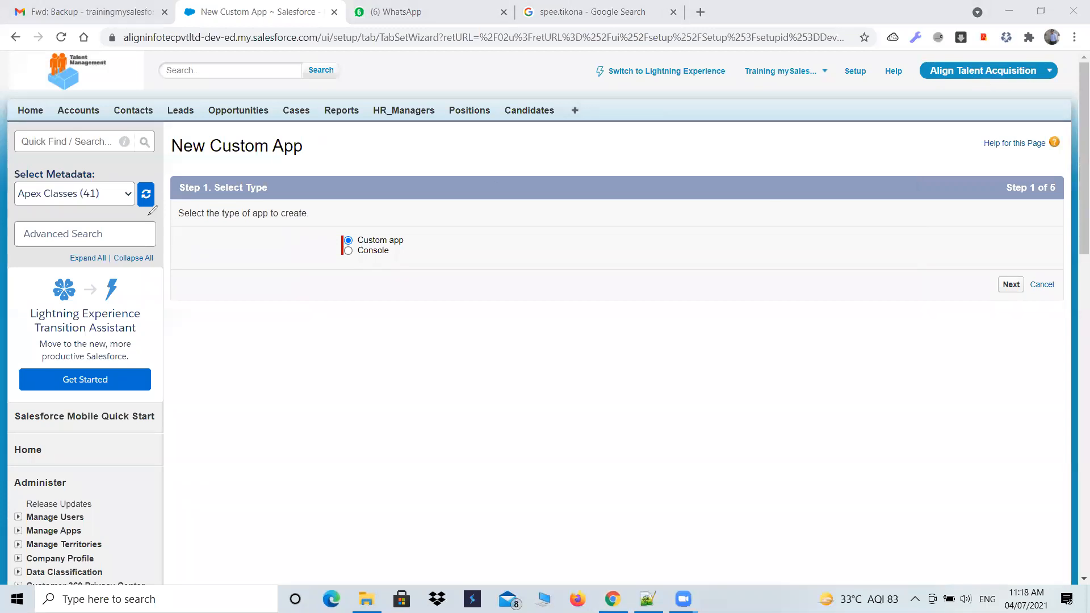
# - Outline the address bar and page area in green, and draw red lines bounding the header and the row of tabs
pyautogui.moveTo(6, 24)
pyautogui.mouseDown()
pyautogui.moveTo(28, 534)
pyautogui.moveTo(147, 578)
pyautogui.moveTo(779, 600)
pyautogui.moveTo(1052, 273)
pyautogui.moveTo(1039, 144)
pyautogui.moveTo(813, 42)
pyautogui.moveTo(130, 47)
pyautogui.moveTo(9, 25)
pyautogui.moveTo(1028, 16)
pyautogui.moveTo(1045, 31)
pyautogui.moveTo(1036, 46)
pyautogui.mouseUp()
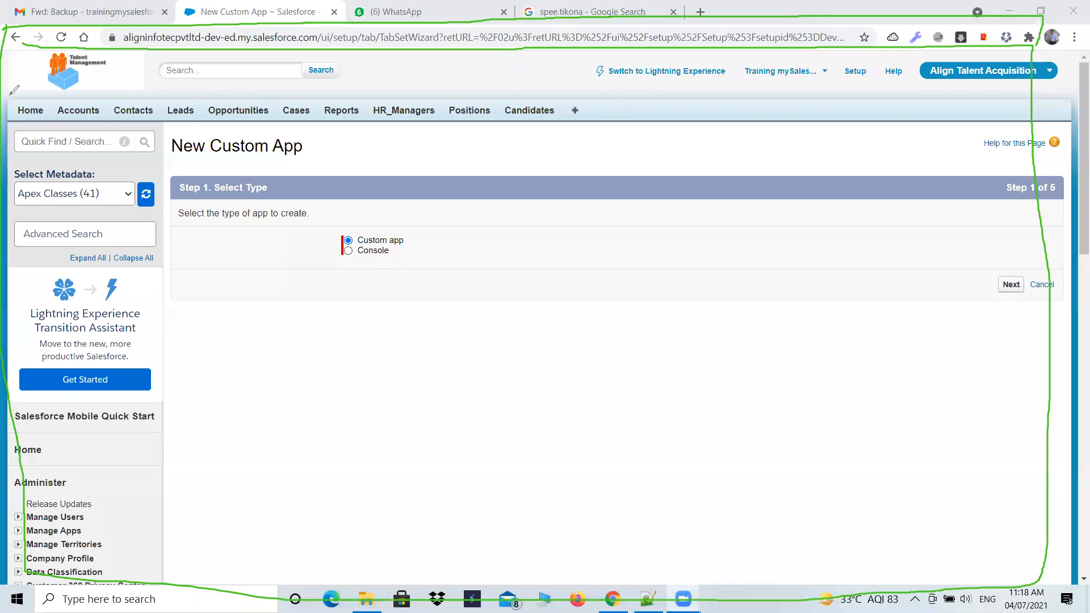
pyautogui.moveTo(7, 94)
pyautogui.mouseDown()
pyautogui.moveTo(1049, 102)
pyautogui.moveTo(1036, 55)
pyautogui.mouseUp()
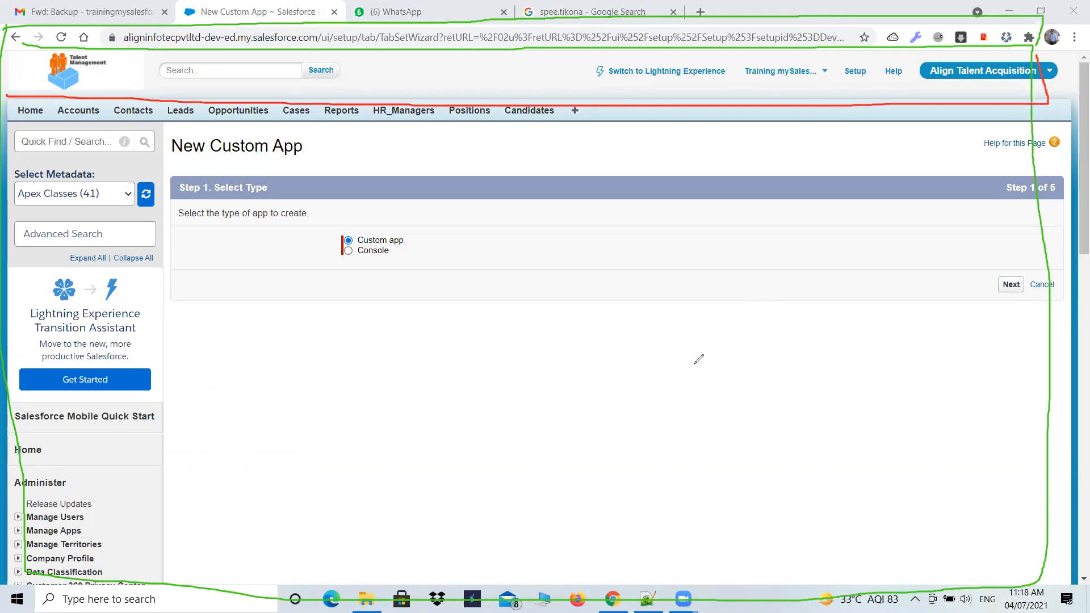
pyautogui.moveTo(2, 126); pyautogui.dragTo(744, 128)
pyautogui.moveTo(921, 131); pyautogui.dragTo(1021, 122)
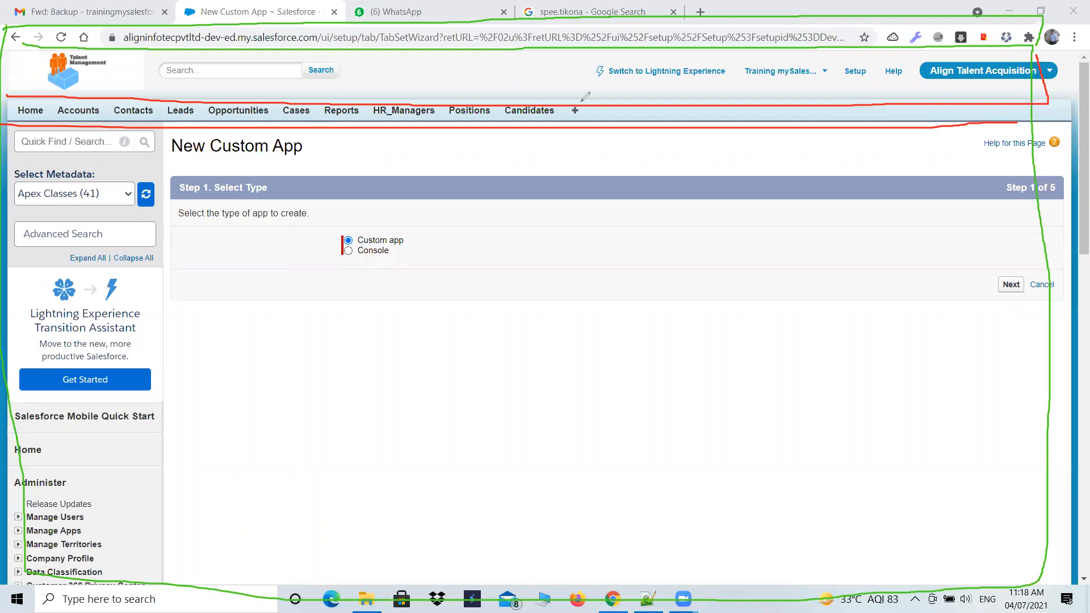
# - Draw red dividers between the page's tabs, box the plus sign, and outline the body area below them
pyautogui.moveTo(573, 101)
pyautogui.mouseDown()
pyautogui.moveTo(590, 125)
pyautogui.moveTo(590, 98)
pyautogui.moveTo(580, 100)
pyautogui.mouseUp()
pyautogui.moveTo(57, 101); pyautogui.dragTo(51, 125)
pyautogui.moveTo(111, 102)
pyautogui.mouseDown()
pyautogui.moveTo(107, 121)
pyautogui.moveTo(205, 123)
pyautogui.mouseUp()
pyautogui.moveTo(278, 103)
pyautogui.mouseDown()
pyautogui.moveTo(276, 126)
pyautogui.moveTo(366, 121)
pyautogui.mouseUp()
pyautogui.moveTo(1, 560)
pyautogui.mouseDown()
pyautogui.moveTo(716, 596)
pyautogui.moveTo(1087, 579)
pyautogui.mouseUp()
pyautogui.moveTo(1078, 441)
pyautogui.mouseDown()
pyautogui.moveTo(1085, 255)
pyautogui.moveTo(1057, 111)
pyautogui.mouseUp()
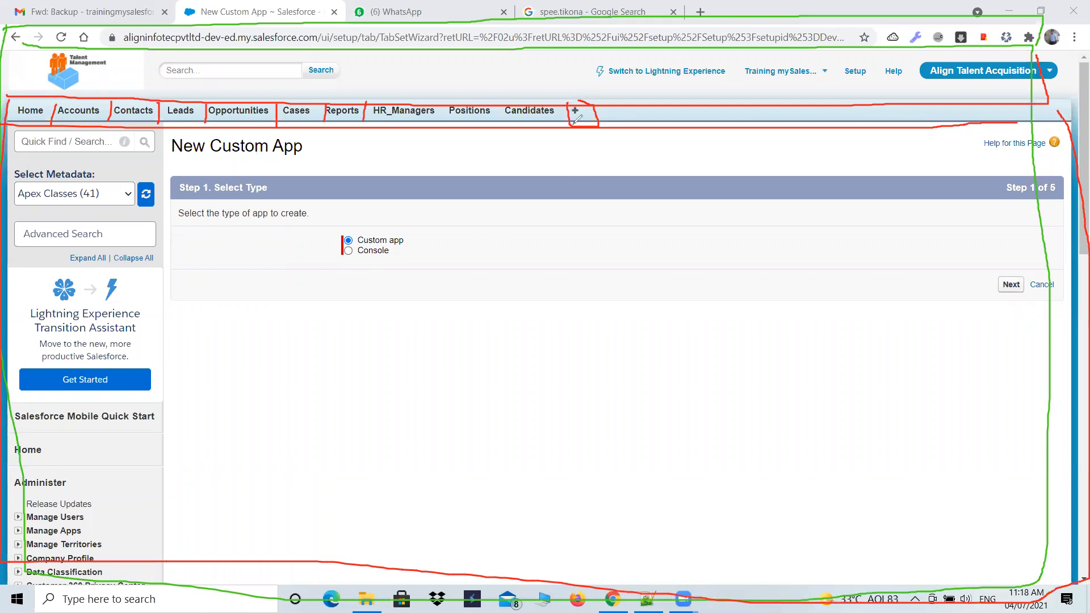
# - Undo all the green and red annotations on the New Custom App page and leave drawing mode
pyautogui.hotkey('ctrl', 'z')
pyautogui.hotkey('ctrl', 'z')
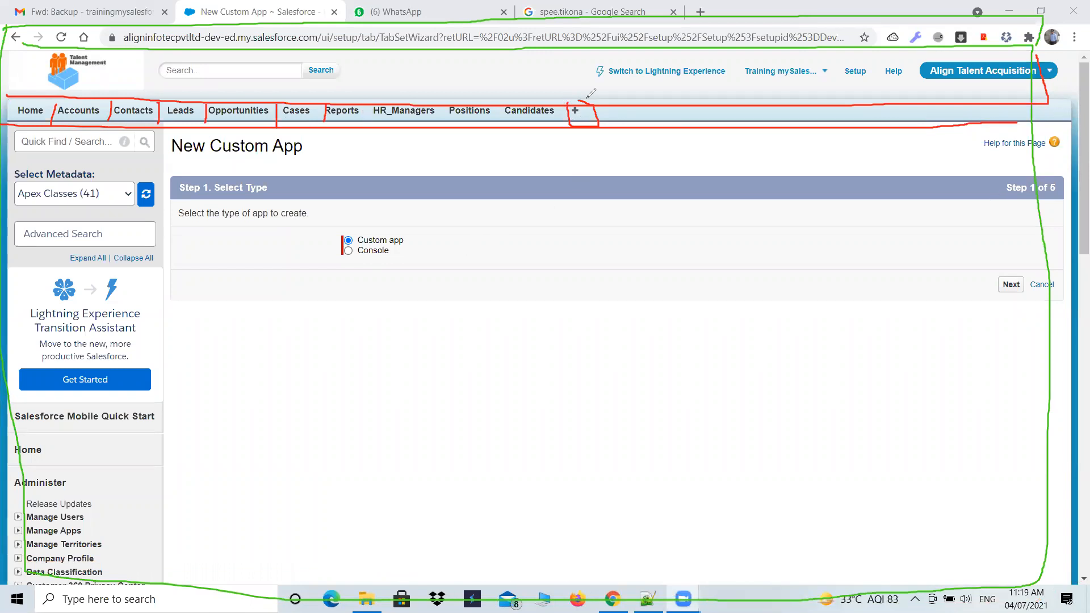
pyautogui.hotkey('ctrl', 'z')
pyautogui.hotkey('ctrl', 'z')
pyautogui.hotkey('ctrl', 'z')
pyautogui.hotkey('ctrl', 'z')
pyautogui.hotkey('ctrl', 'z')
pyautogui.hotkey('ctrl', 'z')
pyautogui.hotkey('ctrl', 'z')
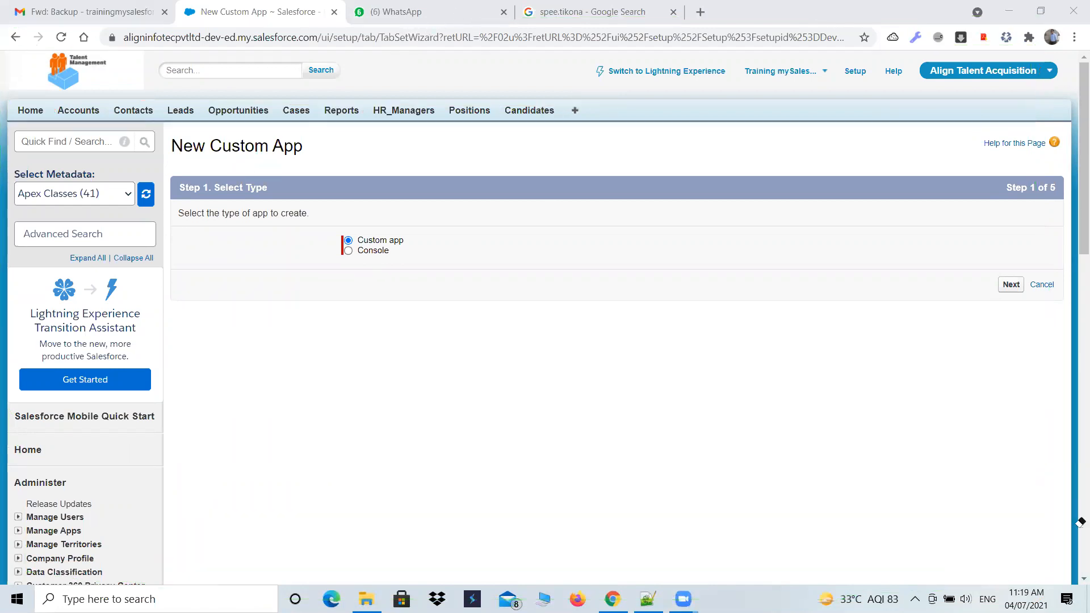
pyautogui.click(790, 96)
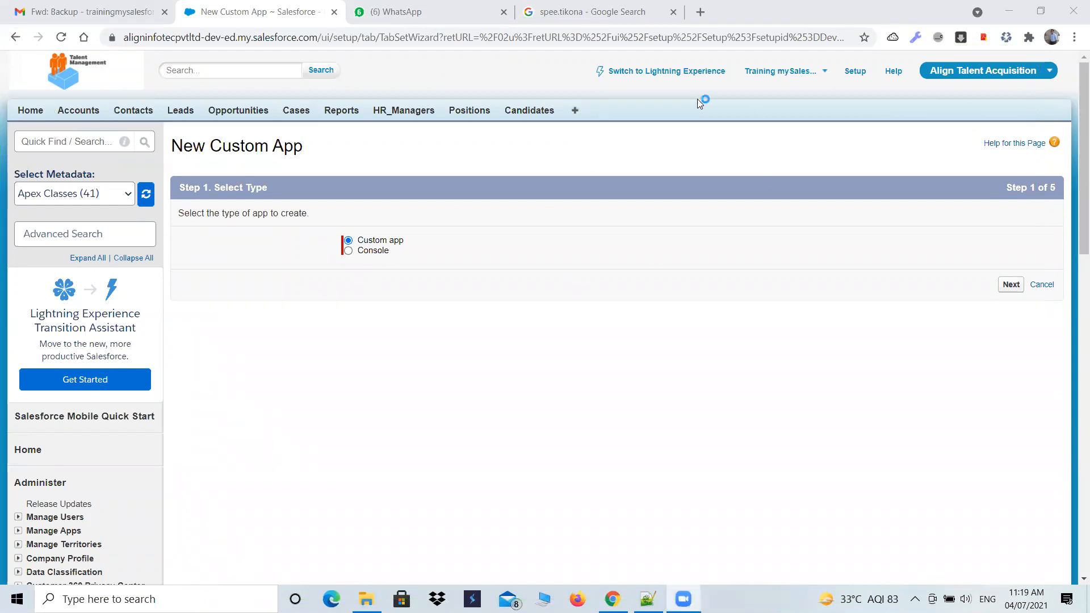
# - Search Windows for paint and open the Paint app
pyautogui.click(94, 596)
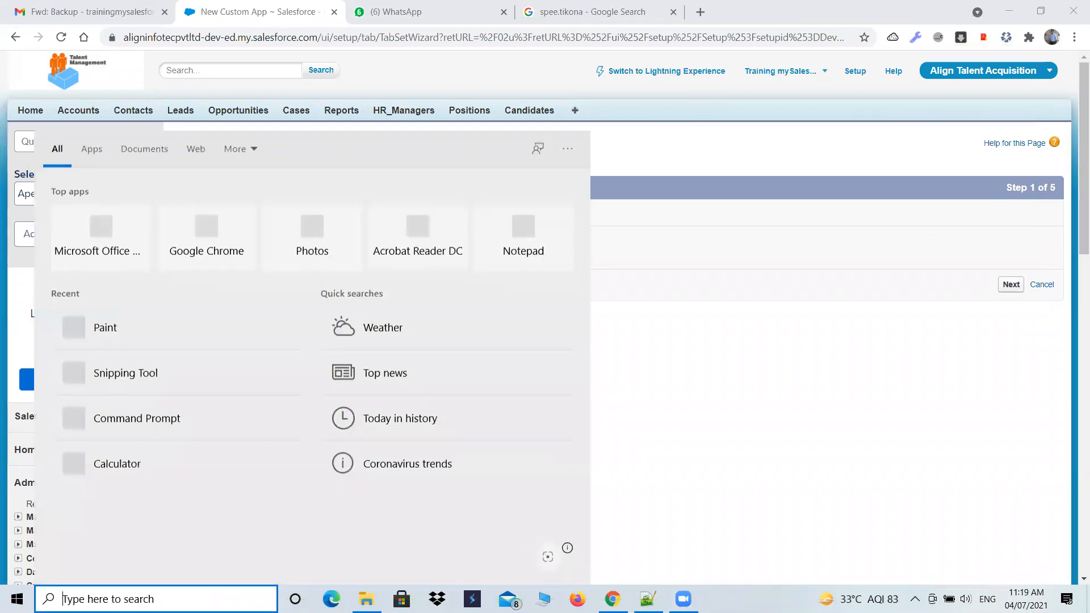
pyautogui.write('paint')
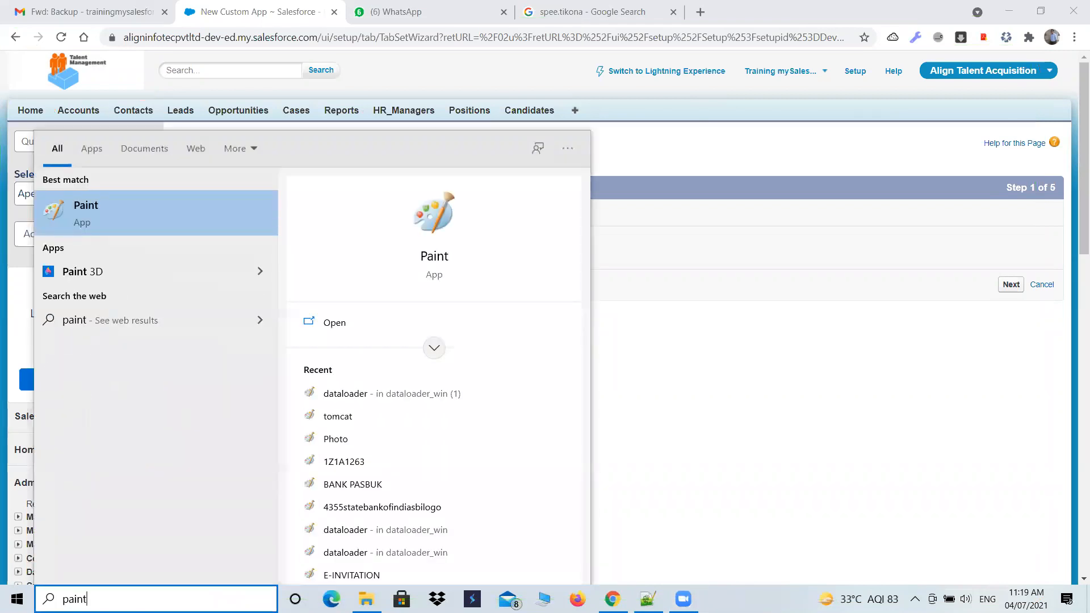
pyautogui.press('Return')
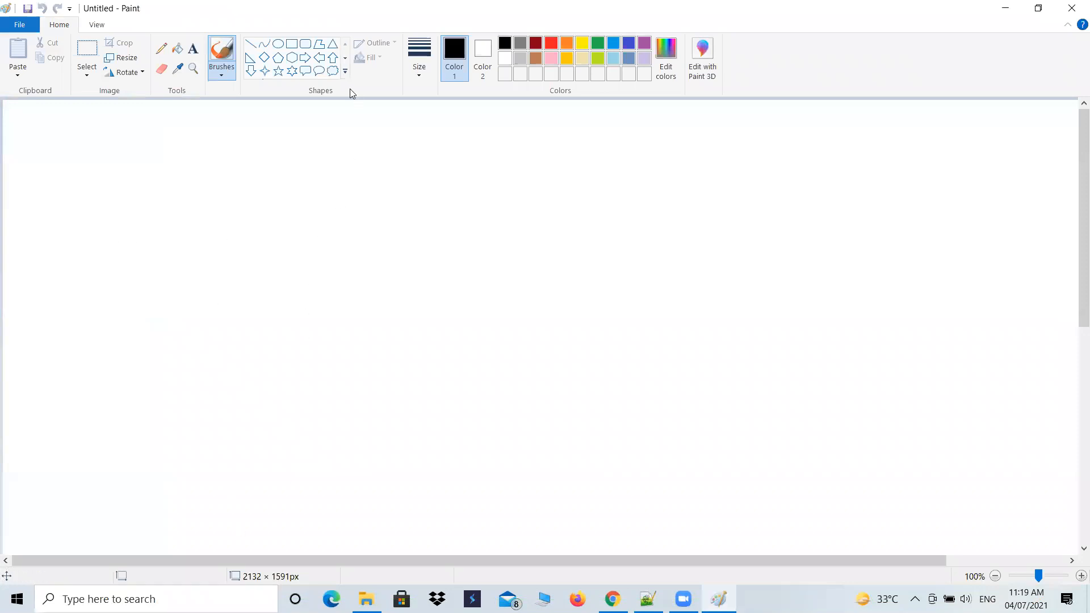
# - Draw a large black rectangle in the middle of the canvas as the page outline
pyautogui.click(291, 44)
pyautogui.moveTo(215, 187)
pyautogui.mouseDown()
pyautogui.moveTo(215, 424)
pyautogui.moveTo(447, 476)
pyautogui.moveTo(780, 489)
pyautogui.mouseUp()
pyautogui.click(221, 177)
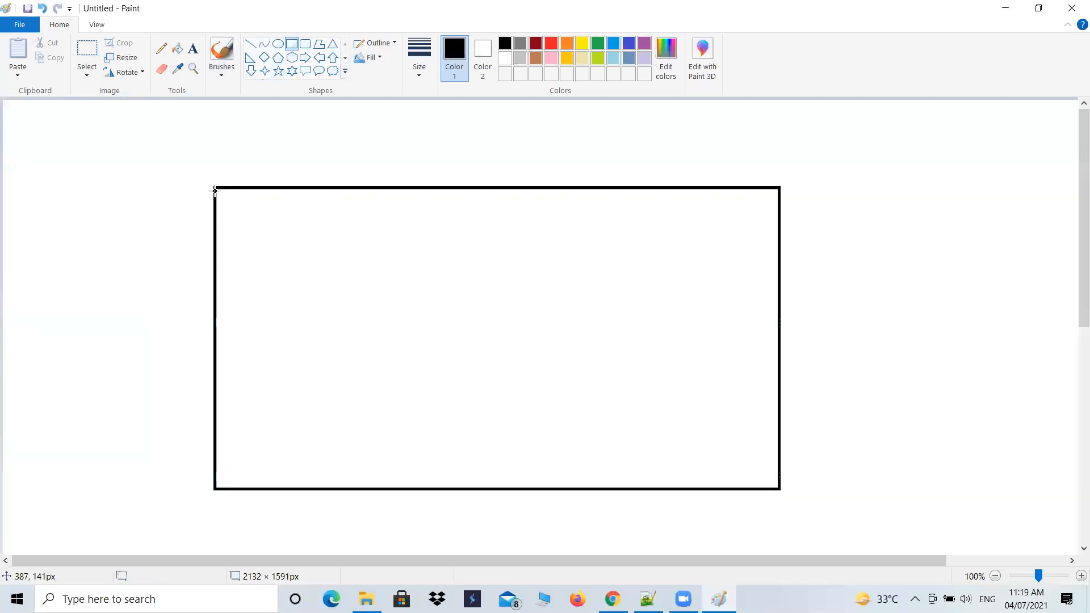
# - Draw three full-width strips stacked inside the rectangle's upper part, the second about 990 × 72 px and the third about 995 × 33 px
pyautogui.moveTo(215, 185); pyautogui.dragTo(779, 212)
pyautogui.moveTo(216, 252); pyautogui.dragTo(778, 212)
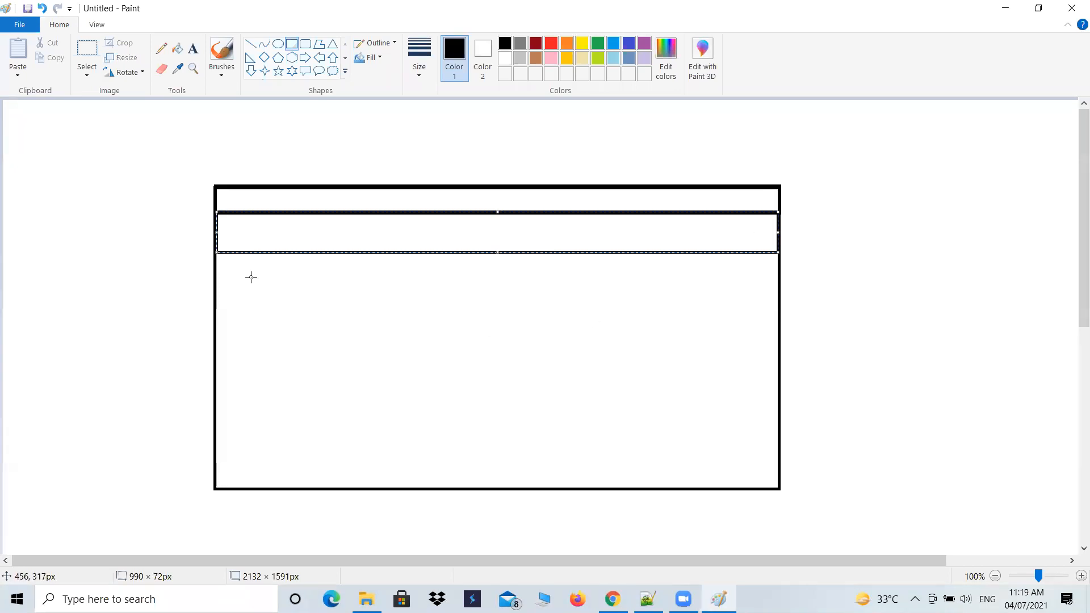
pyautogui.click(216, 271)
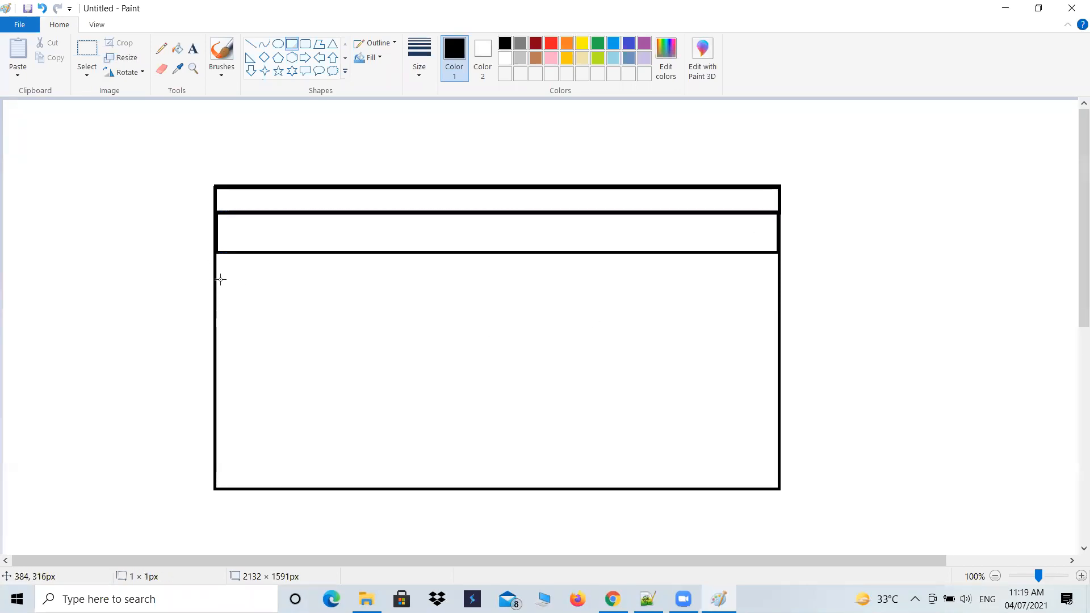
pyautogui.moveTo(214, 253); pyautogui.dragTo(778, 271)
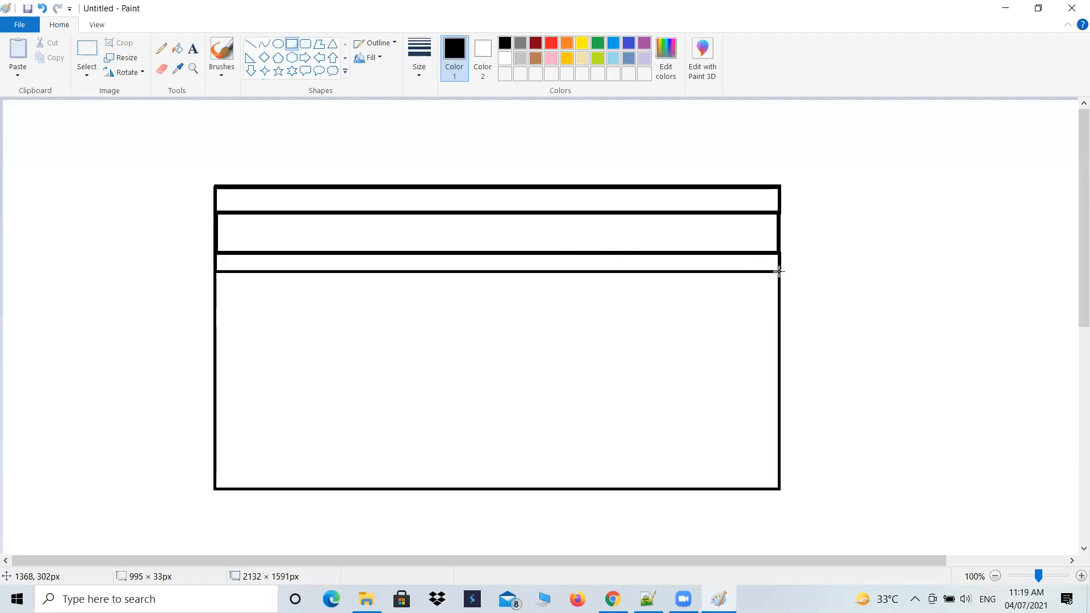
# - Add the red text label "Address bar ( URL)" inside the first strip of the page outline
pyautogui.click(193, 48)
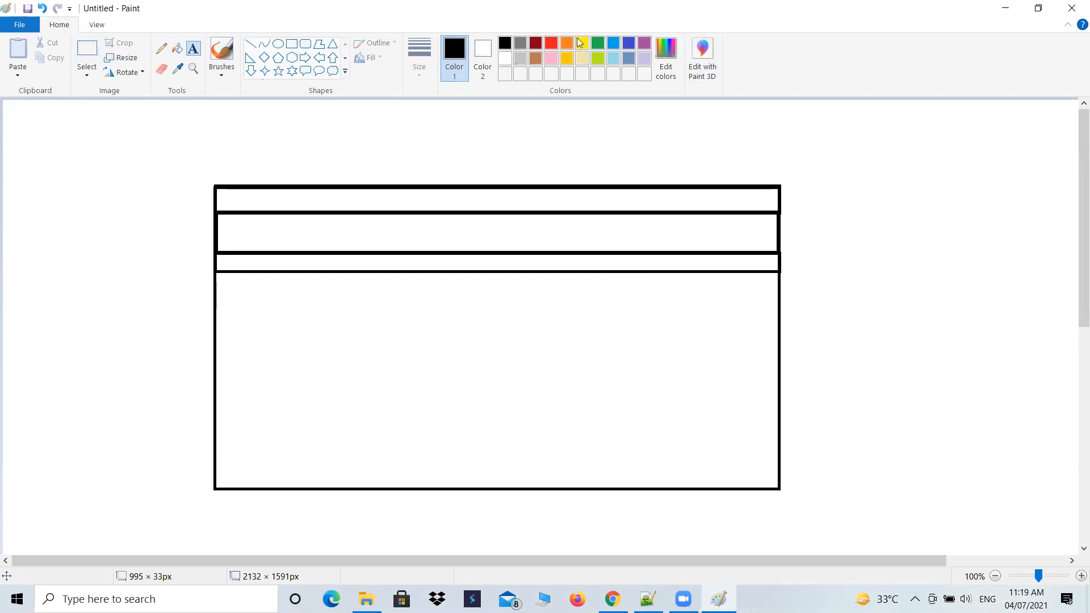
pyautogui.click(552, 44)
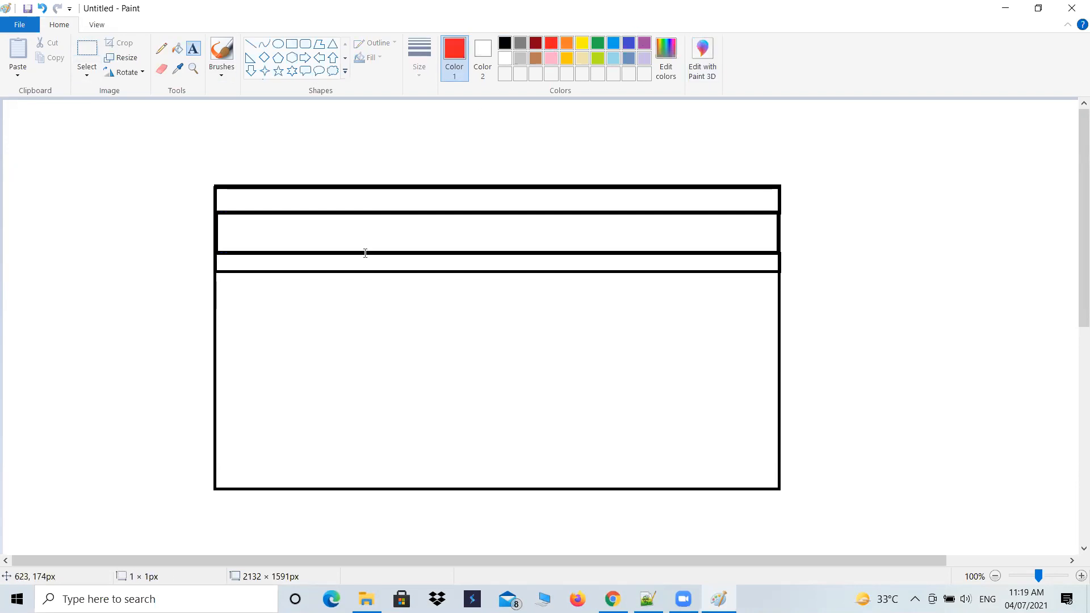
pyautogui.click(356, 190)
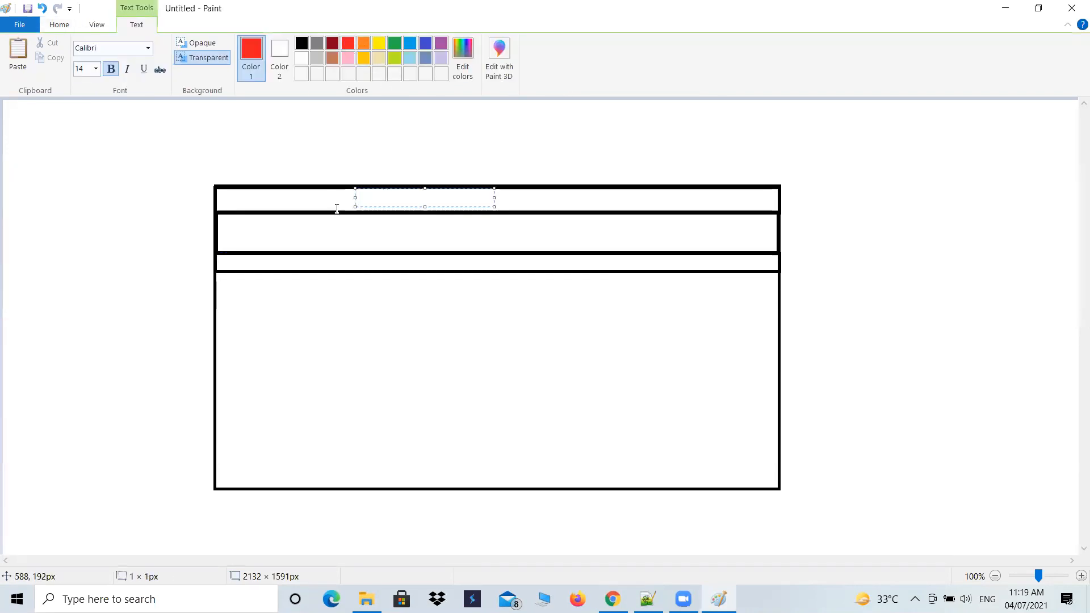
pyautogui.write('Address bar (')
pyautogui.press('Return')
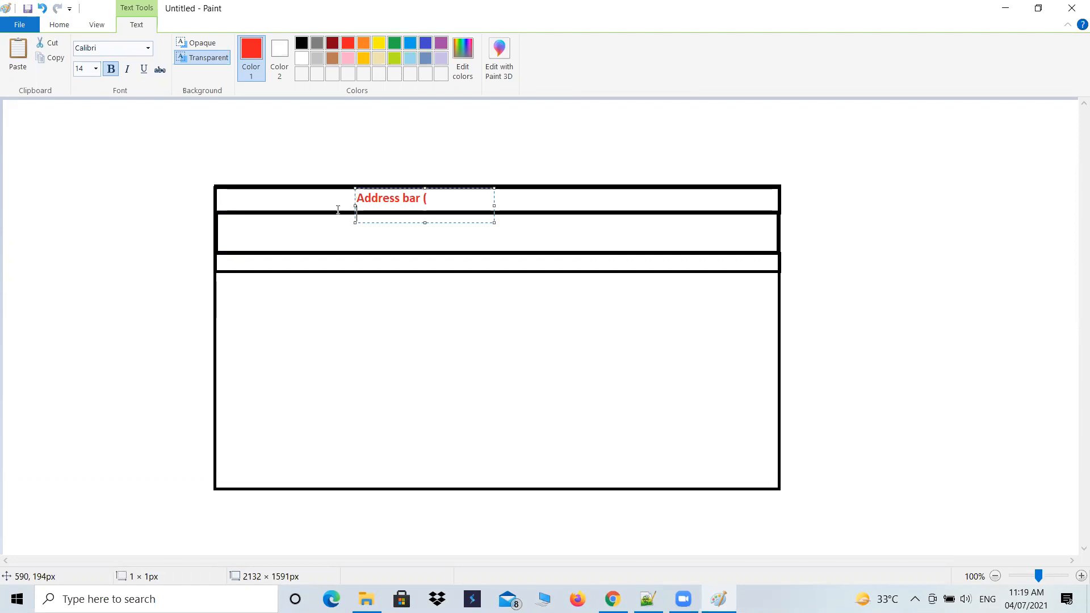
pyautogui.press('BackSpace')
pyautogui.write('URL')
pyautogui.click(394, 232)
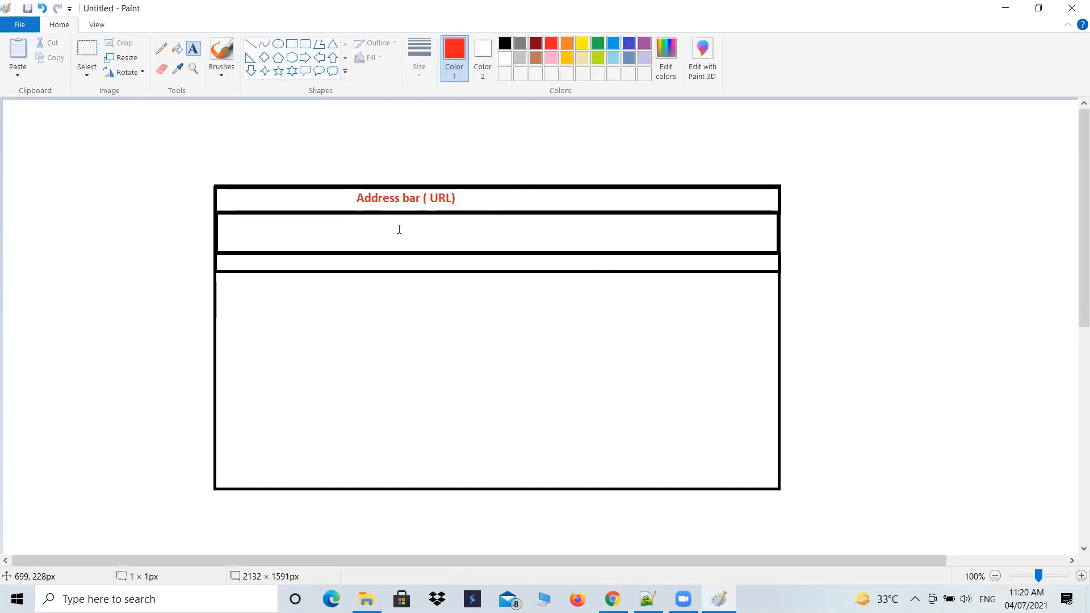
# - Add the red text label "Header Section" inside the second strip of the page outline
pyautogui.click(399, 228)
pyautogui.write('Header')
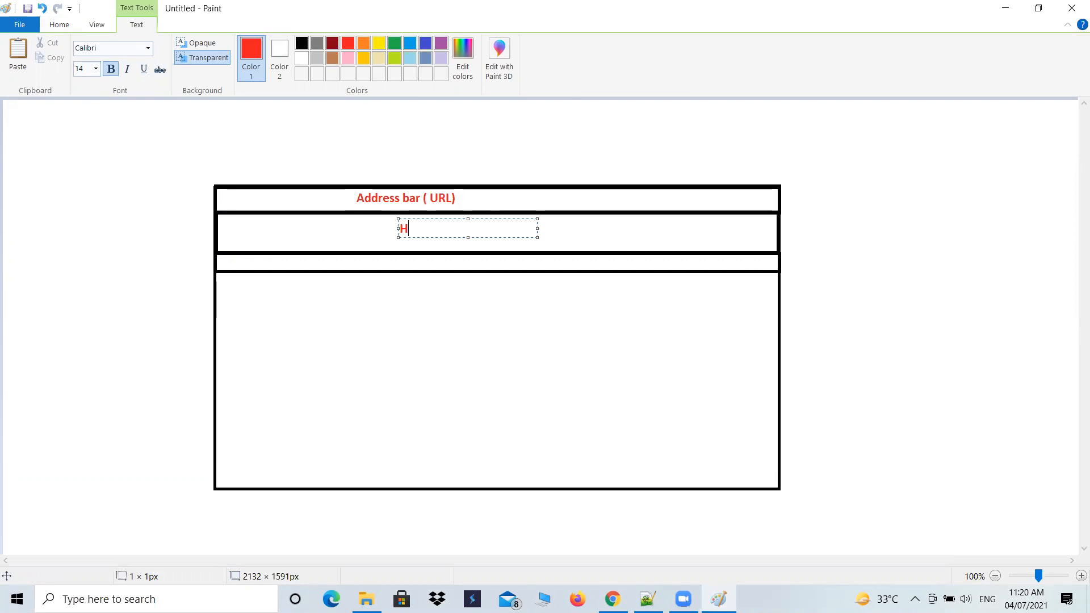
pyautogui.write('Section')
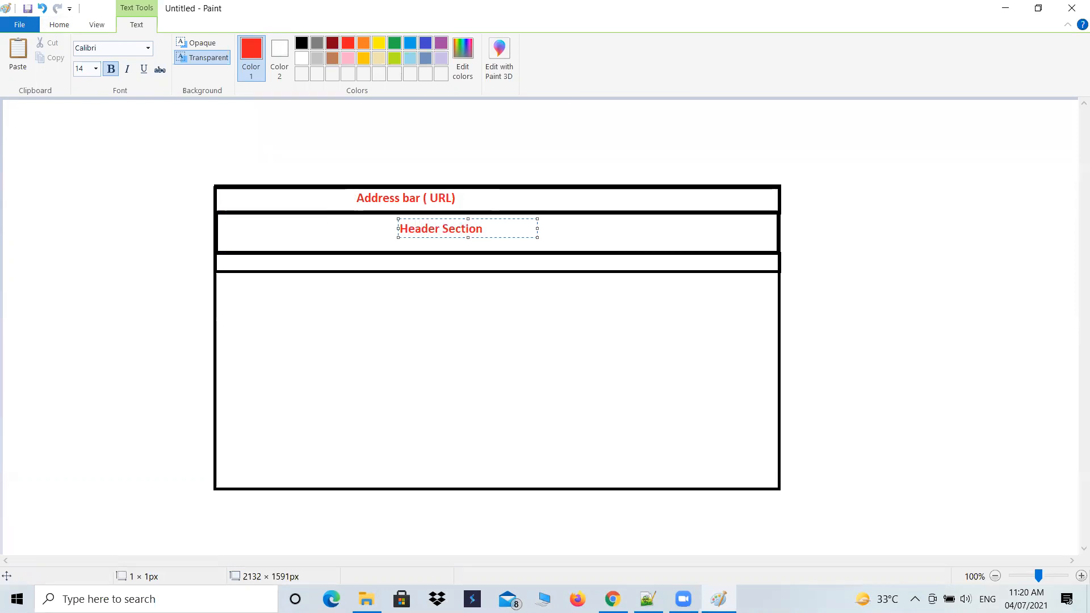
# - Add the red text label "Tab Bar" inside the third strip of the page outline
pyautogui.click(367, 266)
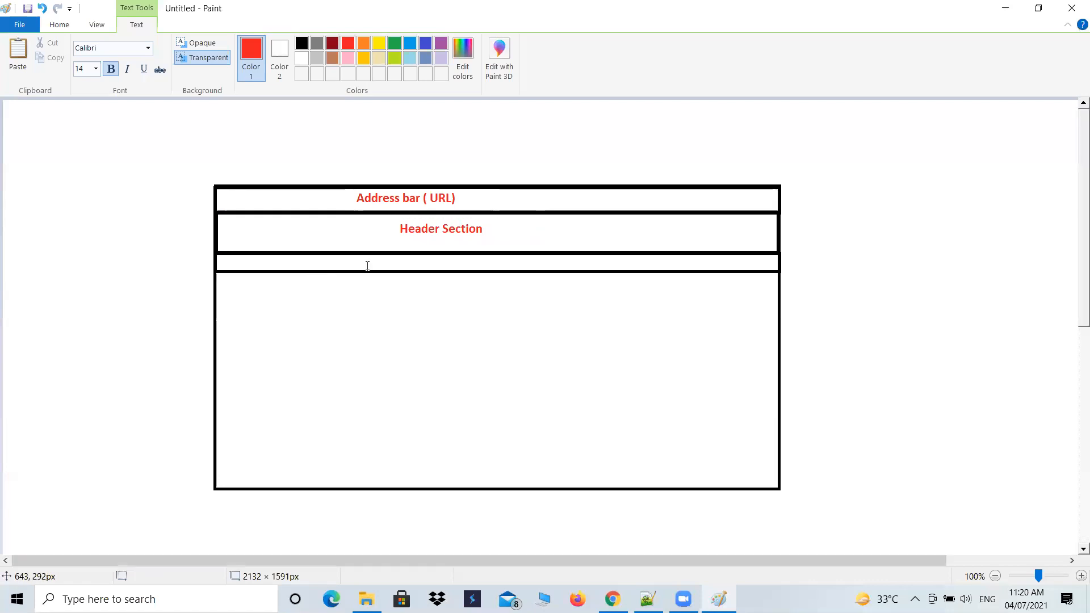
pyautogui.click(367, 265)
pyautogui.write('Tab Bar')
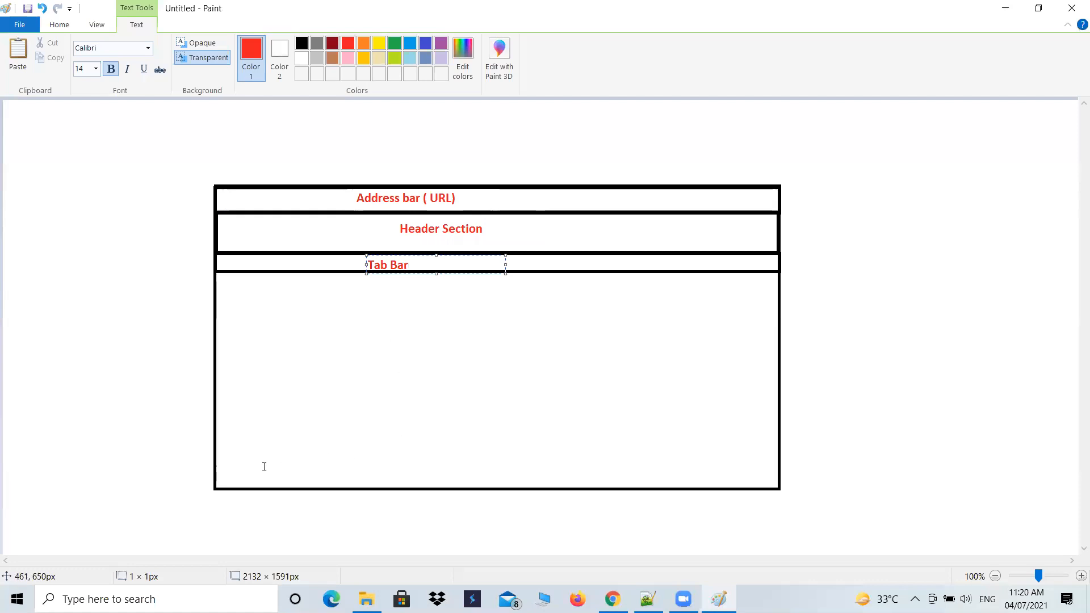
pyautogui.click(394, 156)
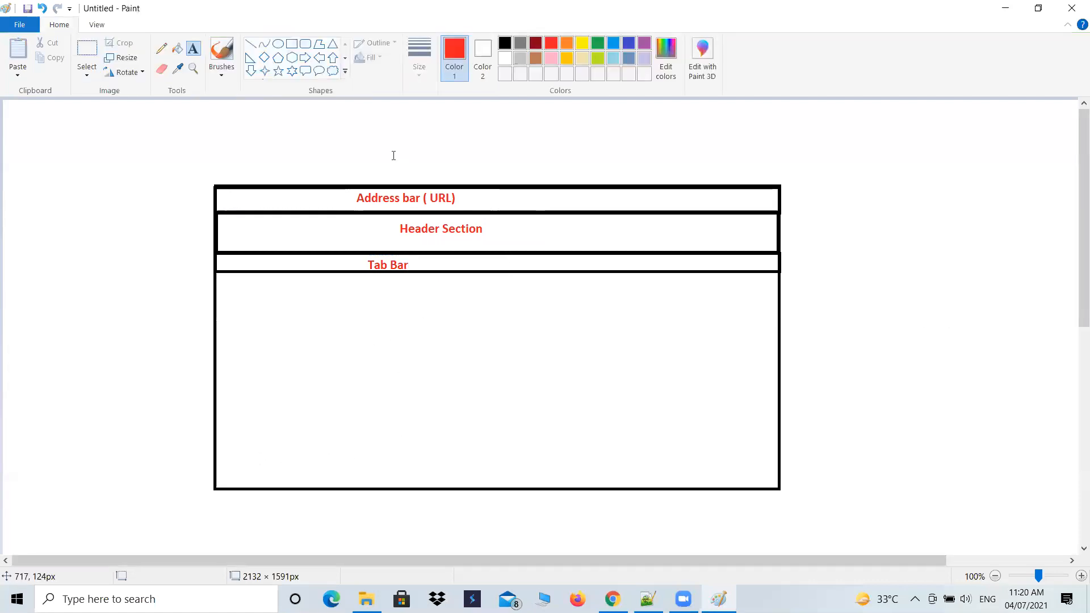
# - Draw a full-width black rectangle about 991 × 62 px along the bottom of the page outline
pyautogui.click(291, 44)
pyautogui.moveTo(216, 452)
pyautogui.mouseDown()
pyautogui.moveTo(675, 516)
pyautogui.moveTo(778, 487)
pyautogui.mouseUp()
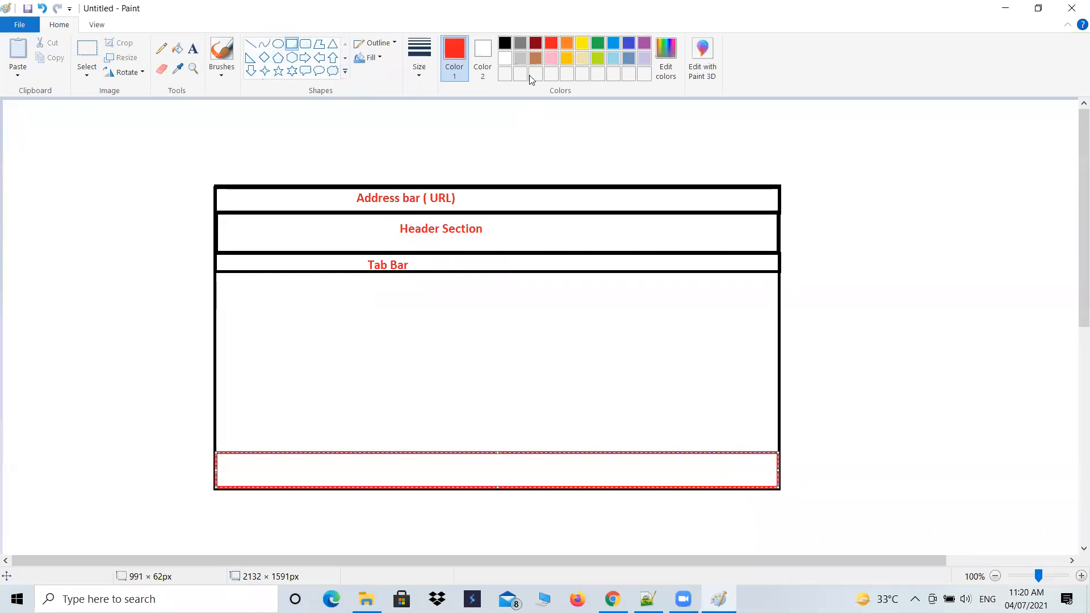
pyautogui.click(504, 43)
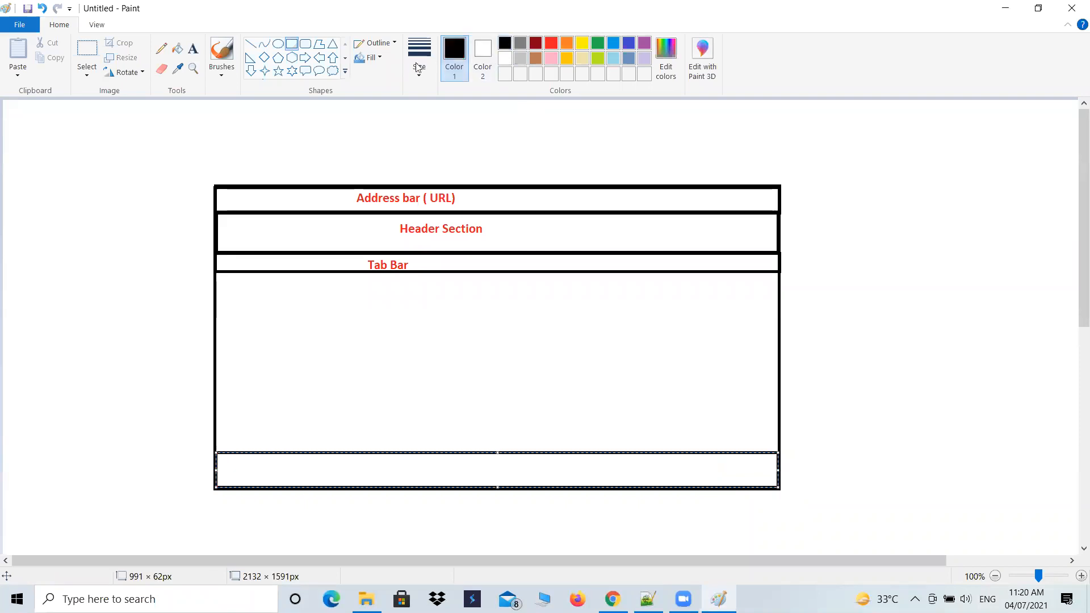
# - Add the dark red text label "Footer Section" inside the bottom strip of the page outline
pyautogui.click(193, 48)
pyautogui.click(535, 43)
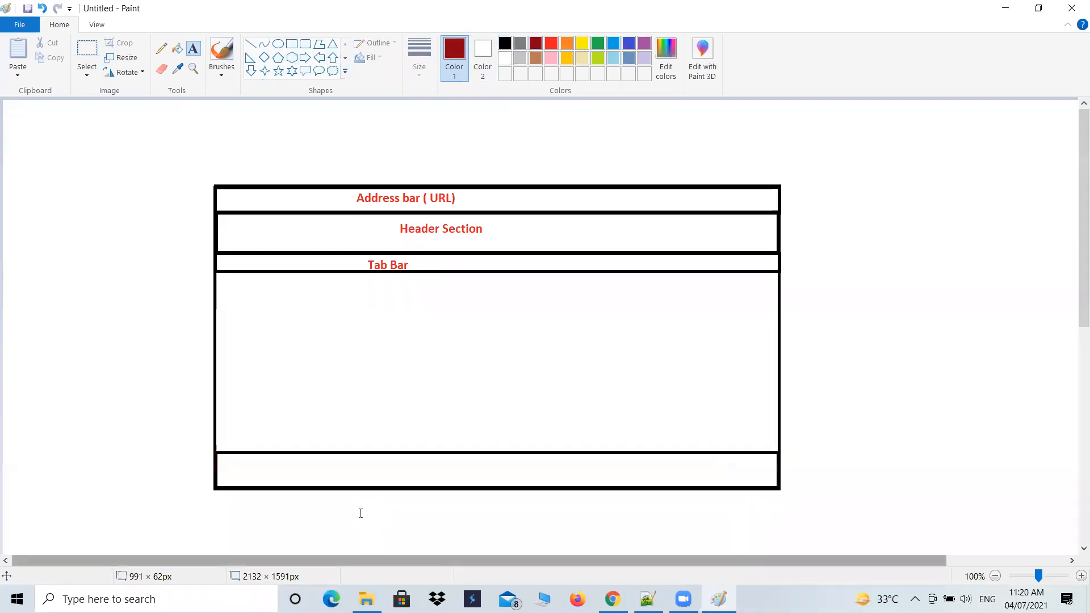
pyautogui.click(401, 456)
pyautogui.write('F')
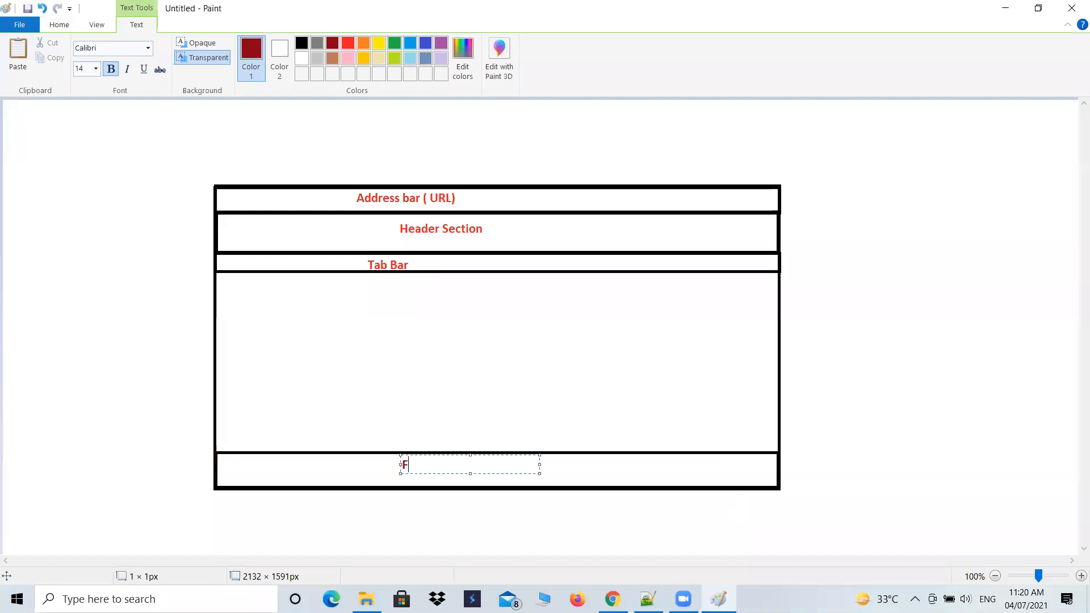
pyautogui.write('ooter Section')
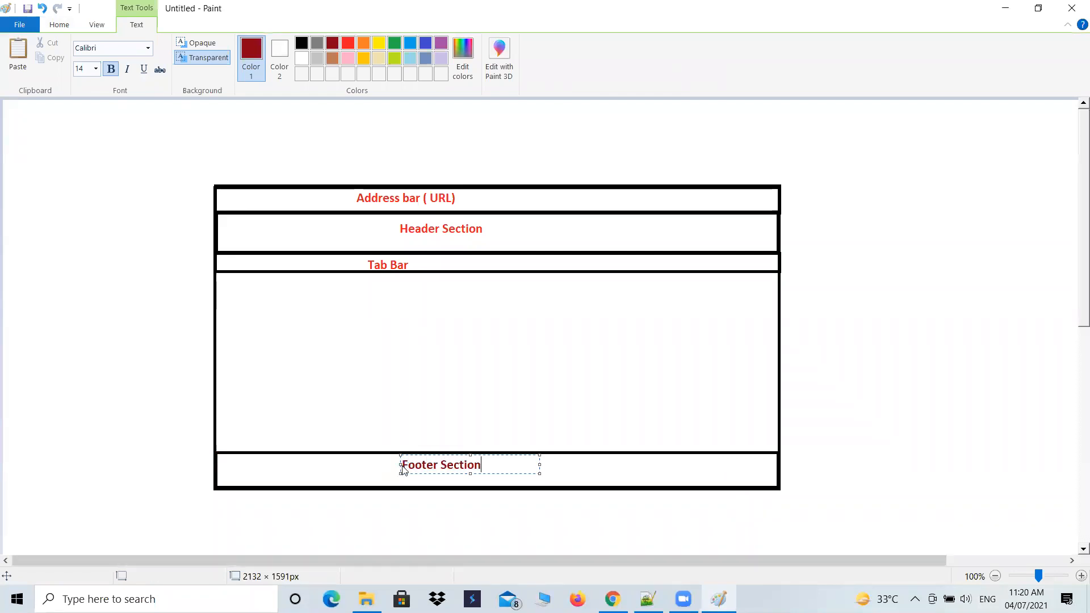
pyautogui.hotkey('ctrl', 's')
pyautogui.click(856, 113)
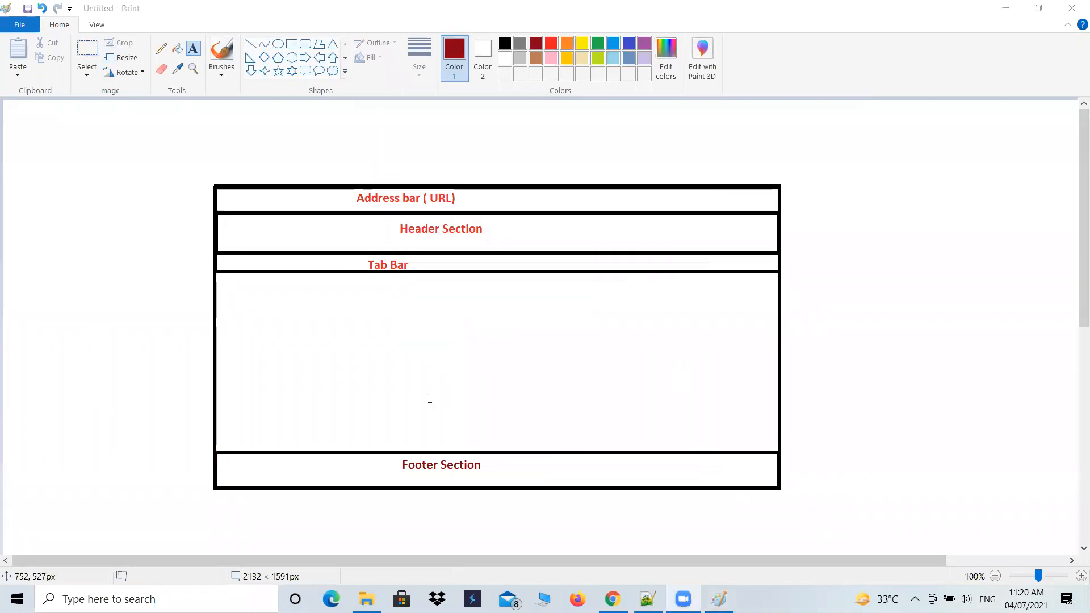
# - Switch to Salesforce in Chrome and change the current app to Merck Incorporation
pyautogui.click(612, 598)
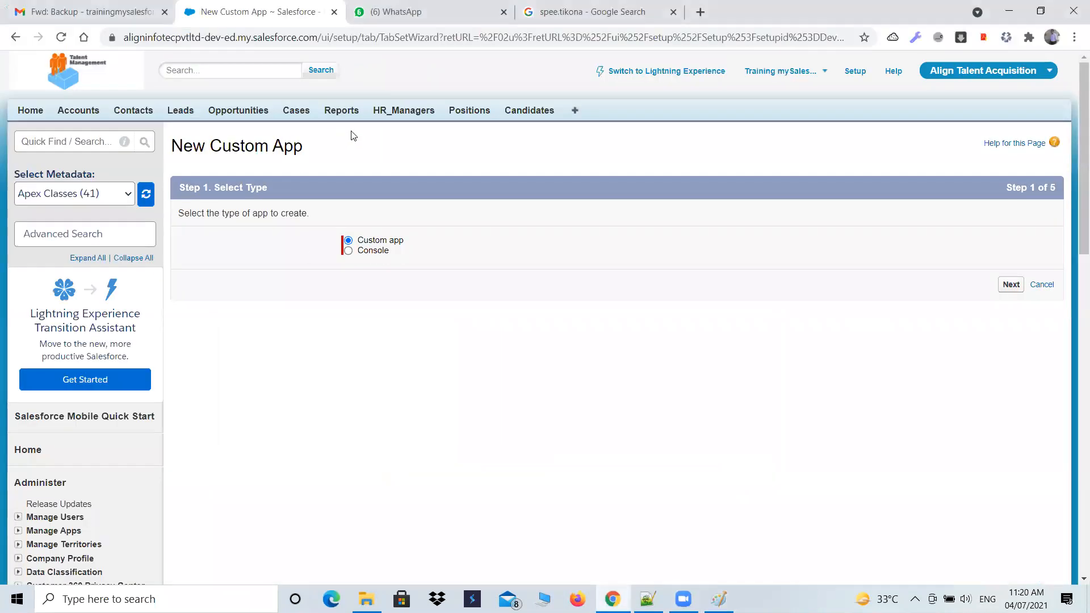
pyautogui.click(974, 78)
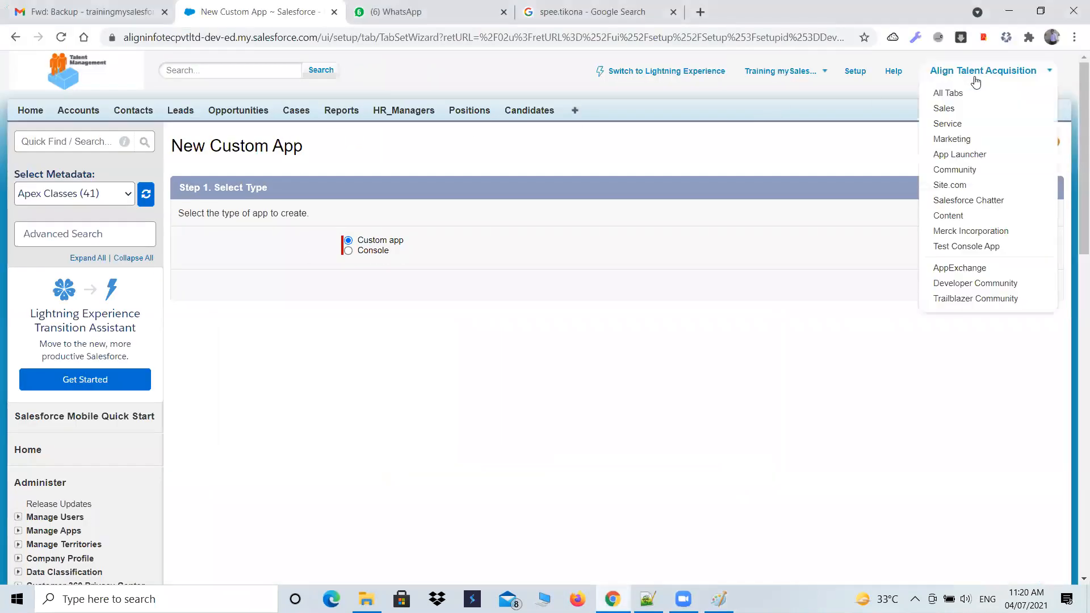
pyautogui.click(967, 232)
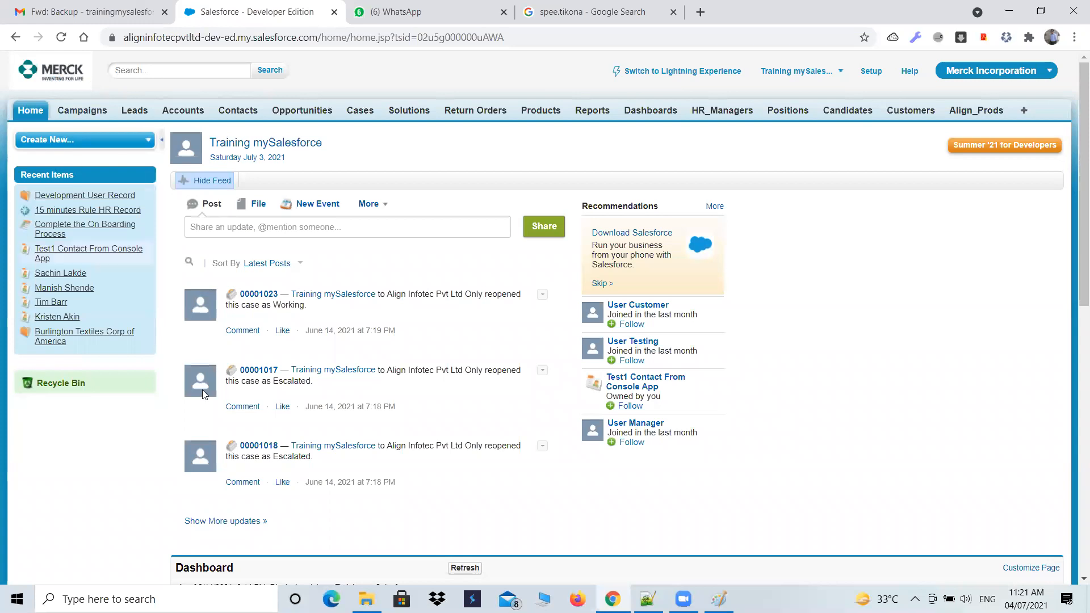
# - Review the layout sketch in Paint, then return to Salesforce in Chrome and open the Contacts home page
pyautogui.click(719, 599)
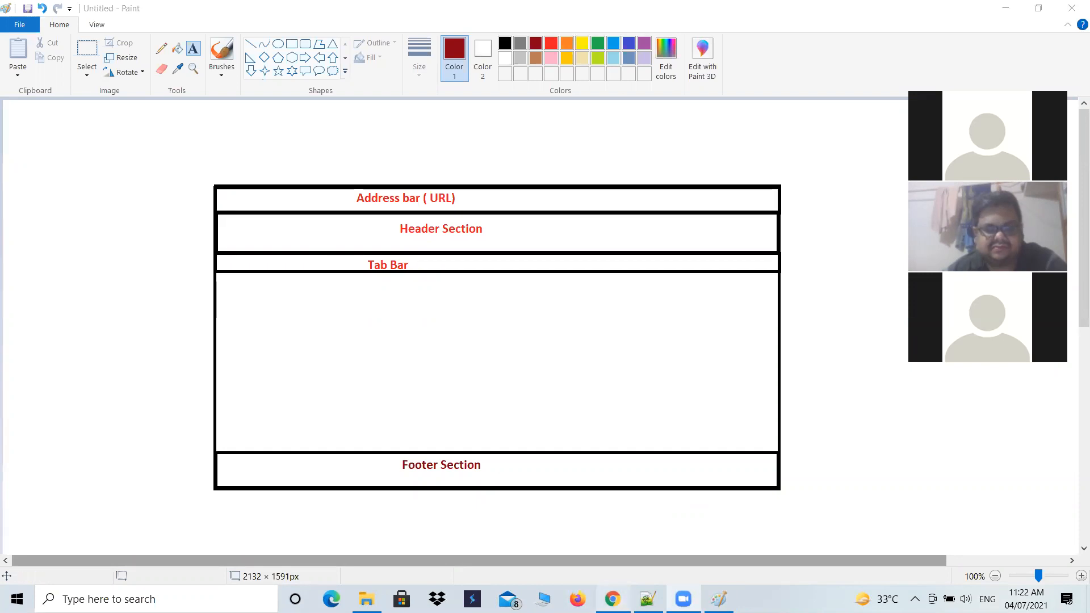
pyautogui.click(612, 599)
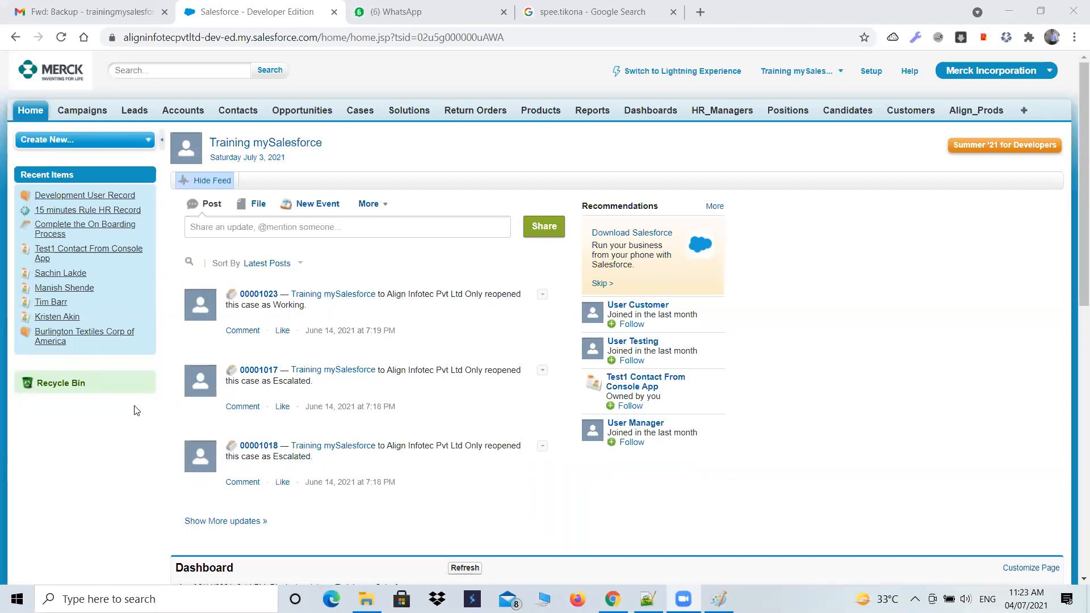
pyautogui.click(95, 114)
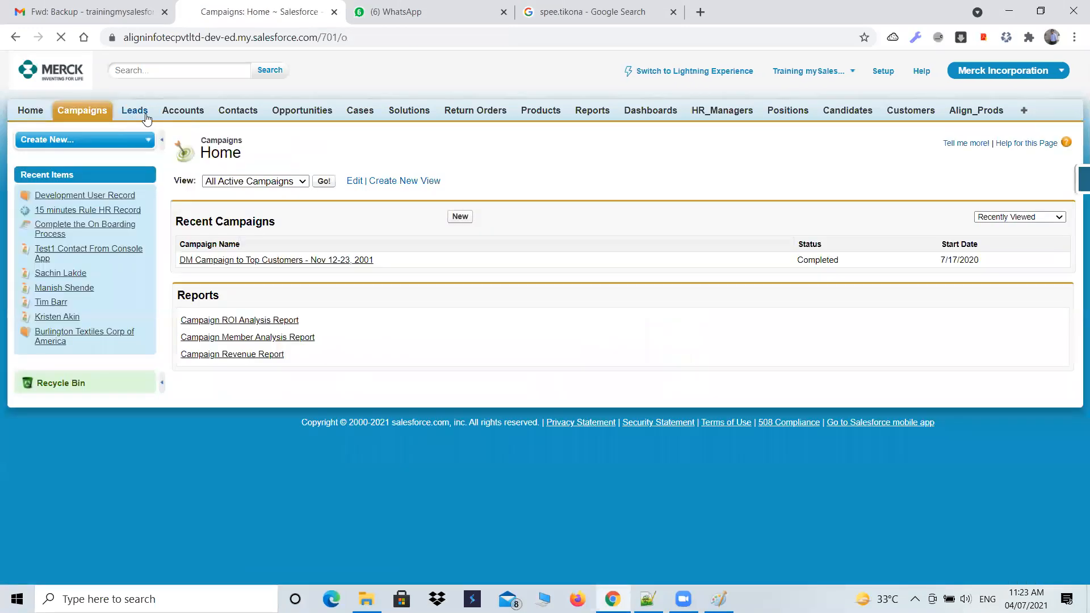
pyautogui.click(145, 116)
pyautogui.click(253, 119)
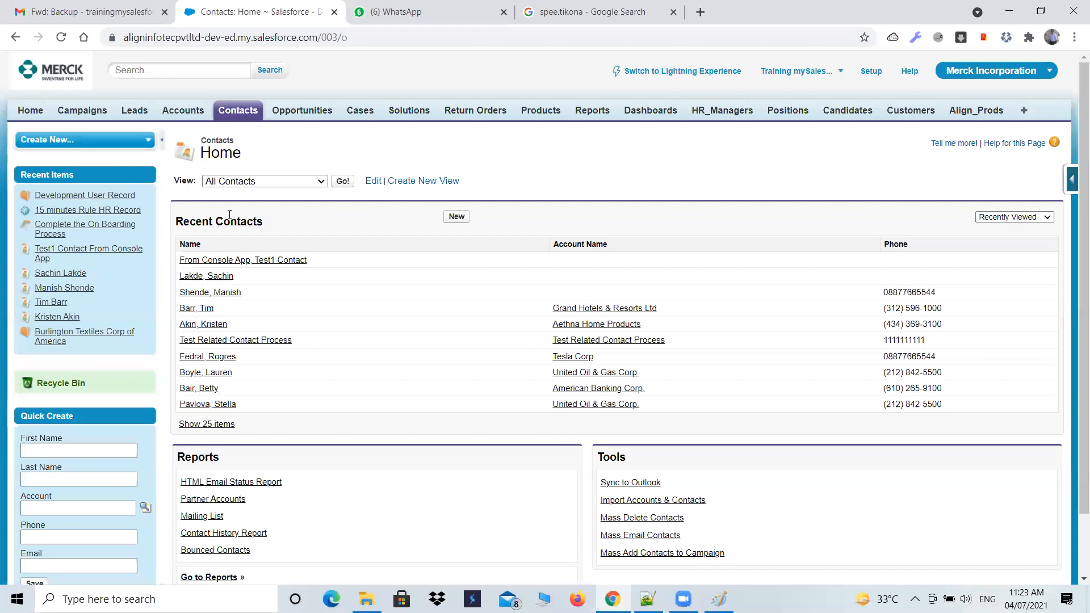
# - Highlight the Contacts page's URL in the browser to point out the address bar section, then clear the highlight
pyautogui.click(986, 76)
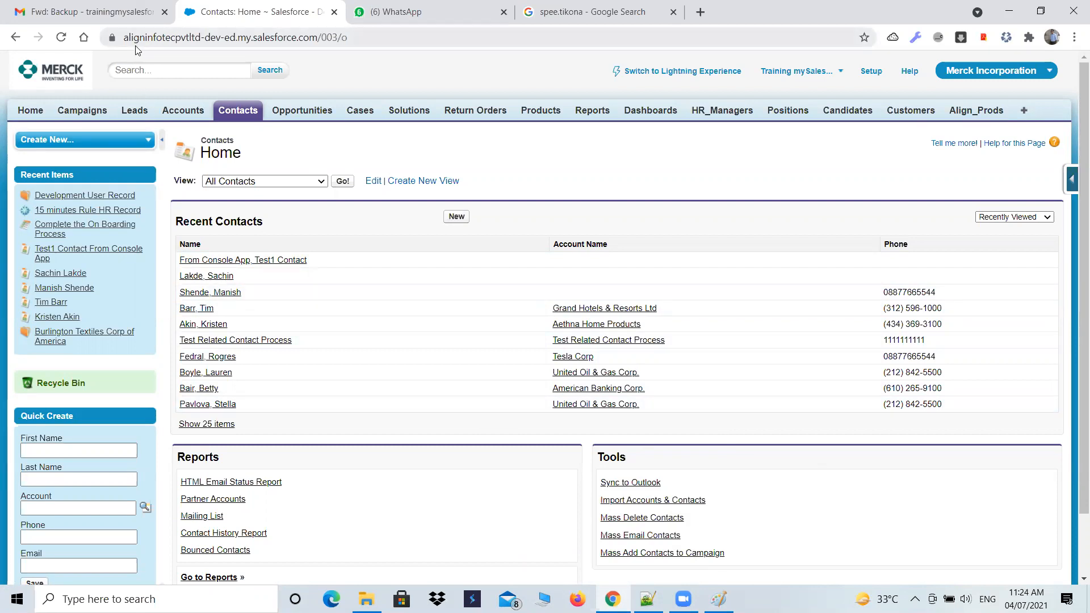
pyautogui.moveTo(205, 37); pyautogui.dragTo(369, 70)
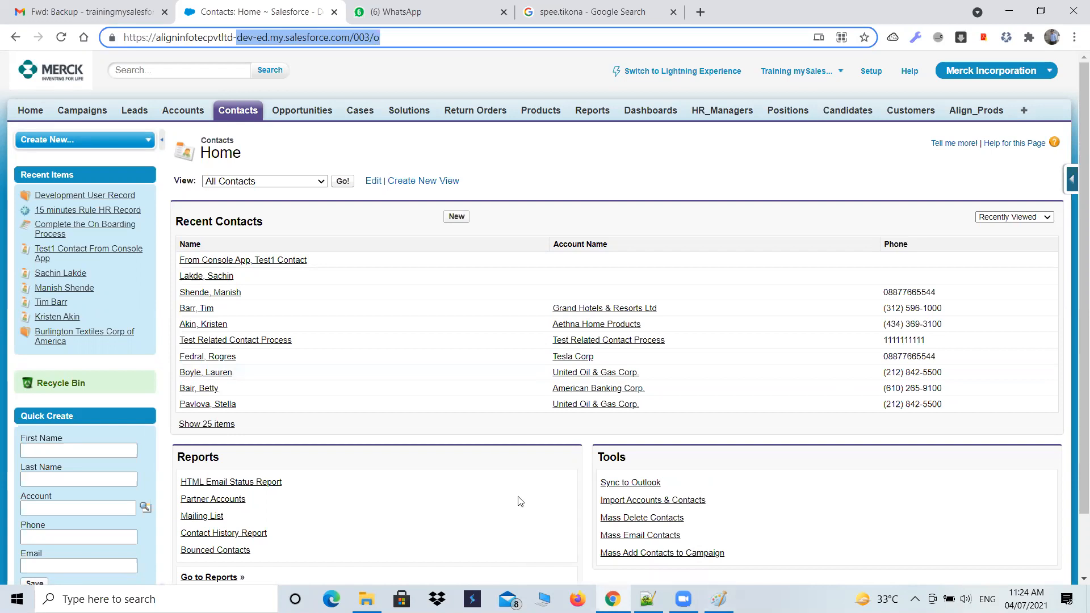
pyautogui.click(419, 39)
pyautogui.moveTo(418, 40); pyautogui.dragTo(123, 39)
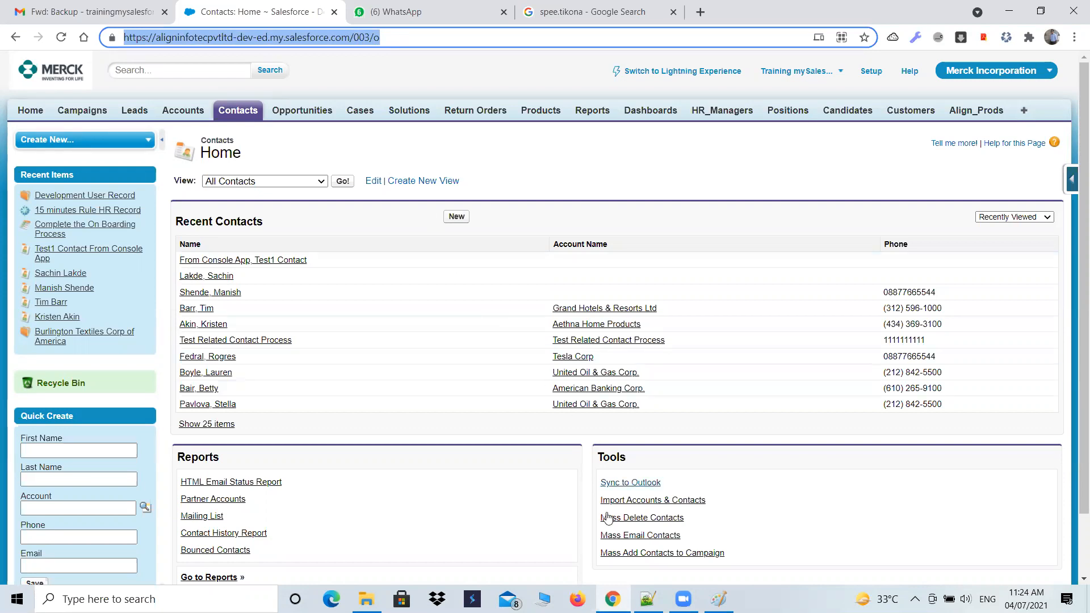
pyautogui.moveTo(612, 598)
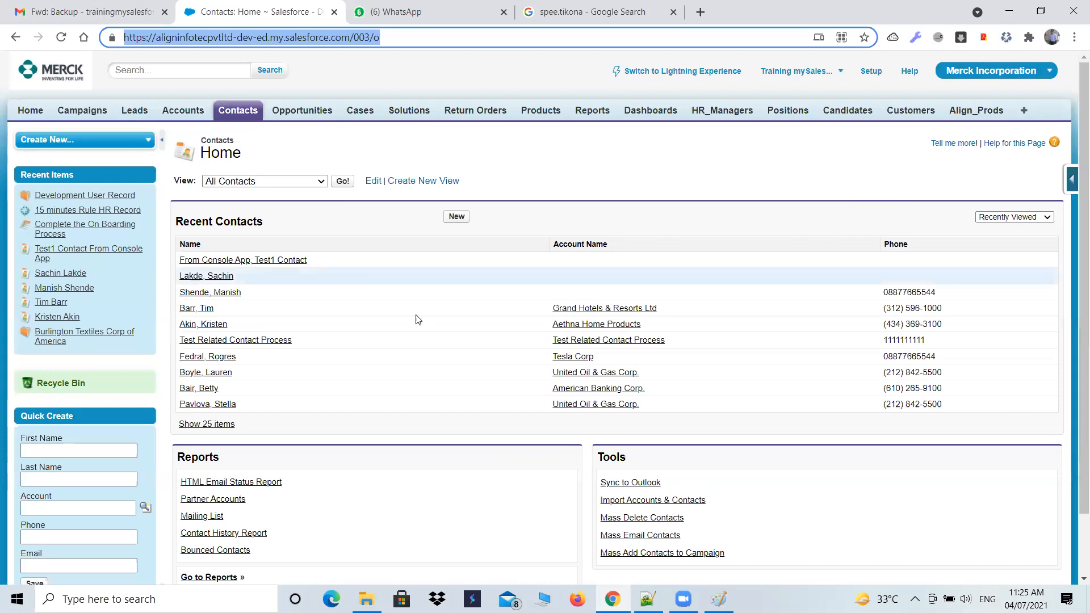
pyautogui.click(513, 513)
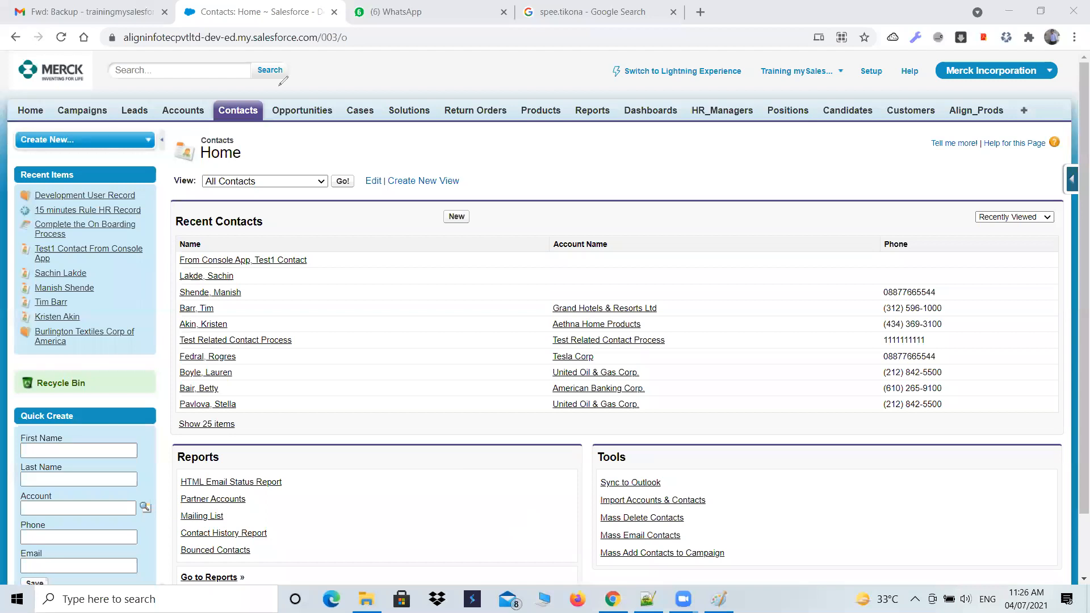
# - Outline in red the whole Salesforce page, the logo, the search box, the user and app links and the tab bar
pyautogui.moveTo(3, 50)
pyautogui.mouseDown()
pyautogui.moveTo(1, 508)
pyautogui.moveTo(57, 585)
pyautogui.moveTo(314, 596)
pyautogui.mouseUp()
pyautogui.moveTo(471, 594)
pyautogui.mouseDown()
pyautogui.moveTo(797, 599)
pyautogui.moveTo(1064, 580)
pyautogui.moveTo(1028, 179)
pyautogui.moveTo(1030, 62)
pyautogui.moveTo(15, 47)
pyautogui.mouseUp()
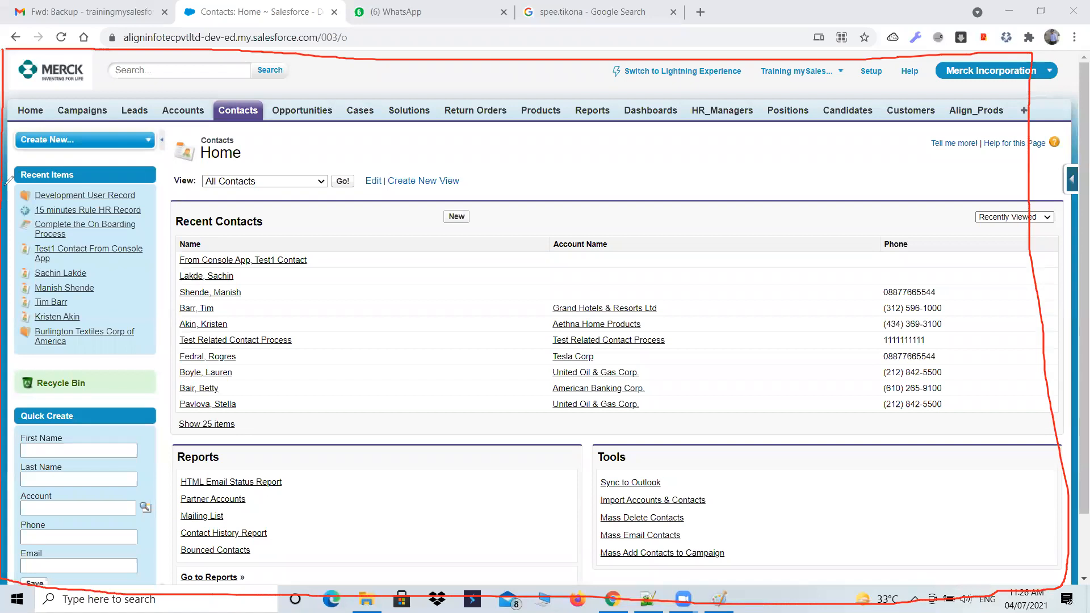
pyautogui.moveTo(4, 98)
pyautogui.mouseDown()
pyautogui.moveTo(86, 99)
pyautogui.moveTo(88, 44)
pyautogui.moveTo(89, 92)
pyautogui.moveTo(284, 91)
pyautogui.moveTo(305, 55)
pyautogui.mouseUp()
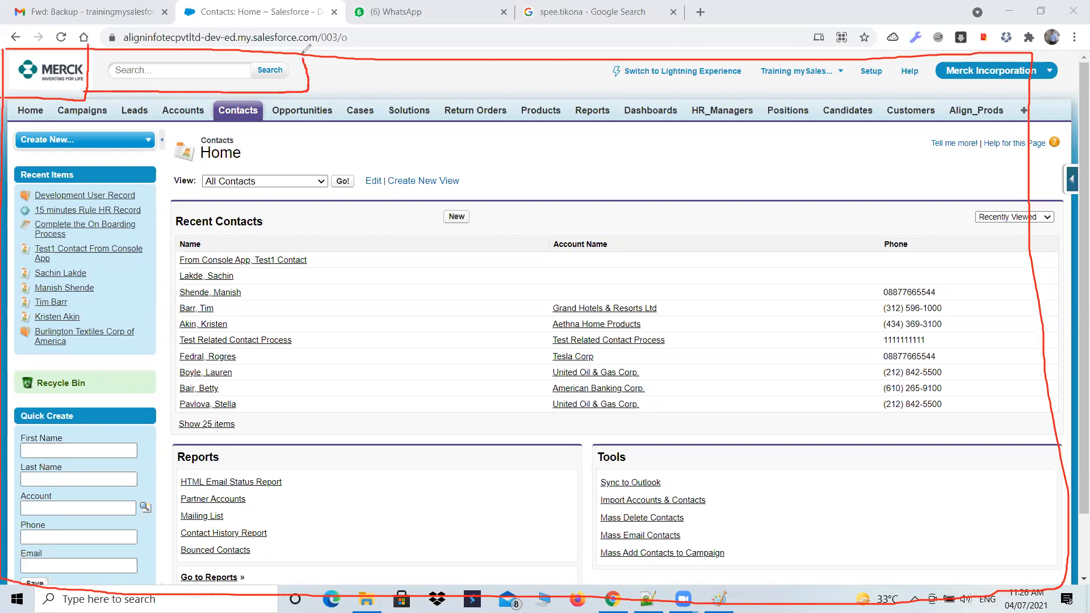
pyautogui.rightClick(690, 94)
pyautogui.moveTo(760, 56)
pyautogui.mouseDown()
pyautogui.moveTo(889, 89)
pyautogui.moveTo(1047, 89)
pyautogui.moveTo(1070, 55)
pyautogui.mouseUp()
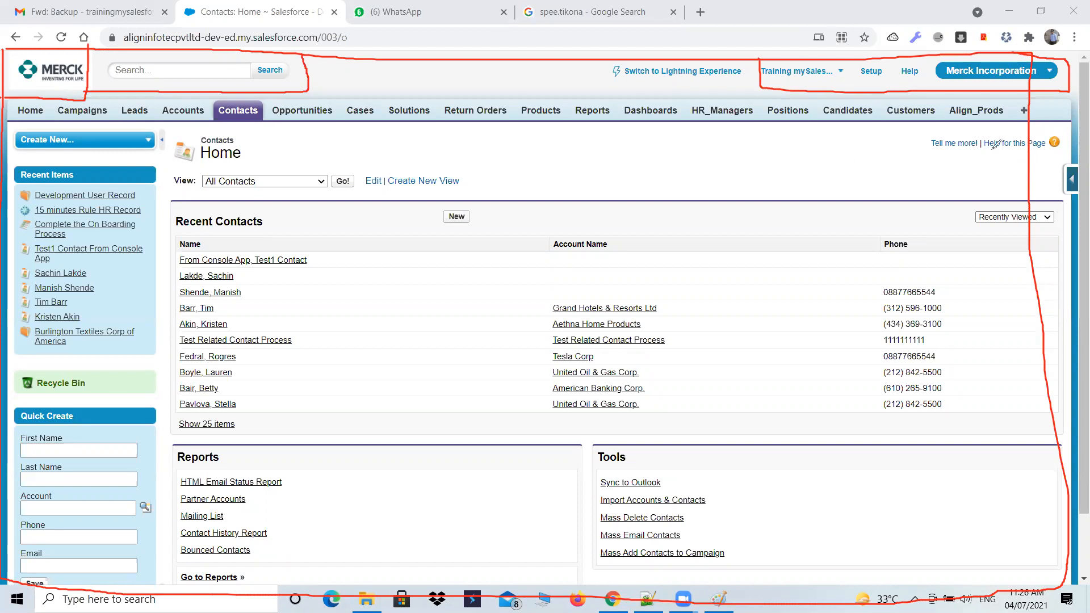
pyautogui.moveTo(8, 119)
pyautogui.mouseDown()
pyautogui.moveTo(155, 130)
pyautogui.moveTo(994, 134)
pyautogui.mouseUp()
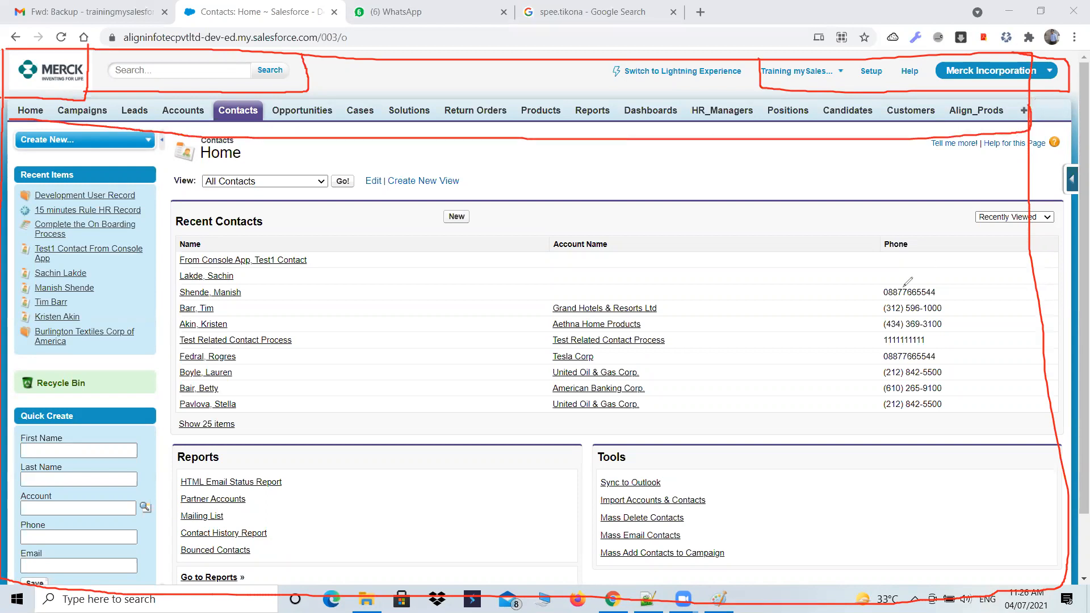
# - Mark off the sidebar, the Recycle Bin and the Contacts view selection area with red freehand lines
pyautogui.moveTo(169, 119); pyautogui.dragTo(153, 580)
pyautogui.moveTo(31, 390)
pyautogui.mouseDown()
pyautogui.moveTo(116, 404)
pyautogui.moveTo(64, 359)
pyautogui.moveTo(6, 370)
pyautogui.mouseUp()
pyautogui.moveTo(170, 180); pyautogui.dragTo(1044, 208)
pyautogui.moveTo(1036, 145); pyautogui.dragTo(1034, 210)
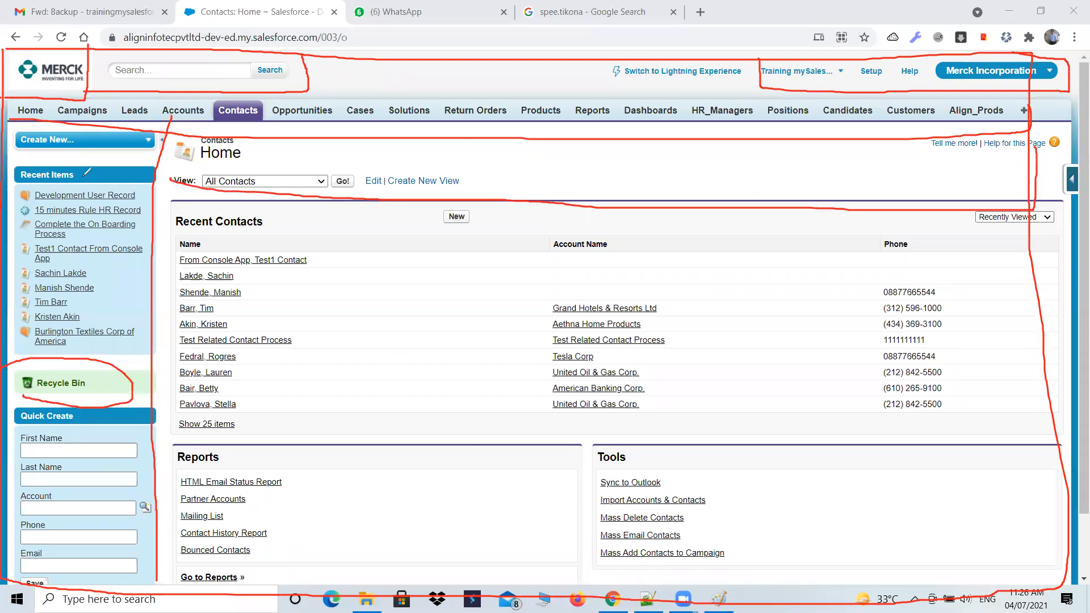
# - Draw red lines separating the Recent Contacts list from the Reports and Tools sections, and those two from each other
pyautogui.click(168, 413)
pyautogui.moveTo(335, 417); pyautogui.dragTo(1066, 429)
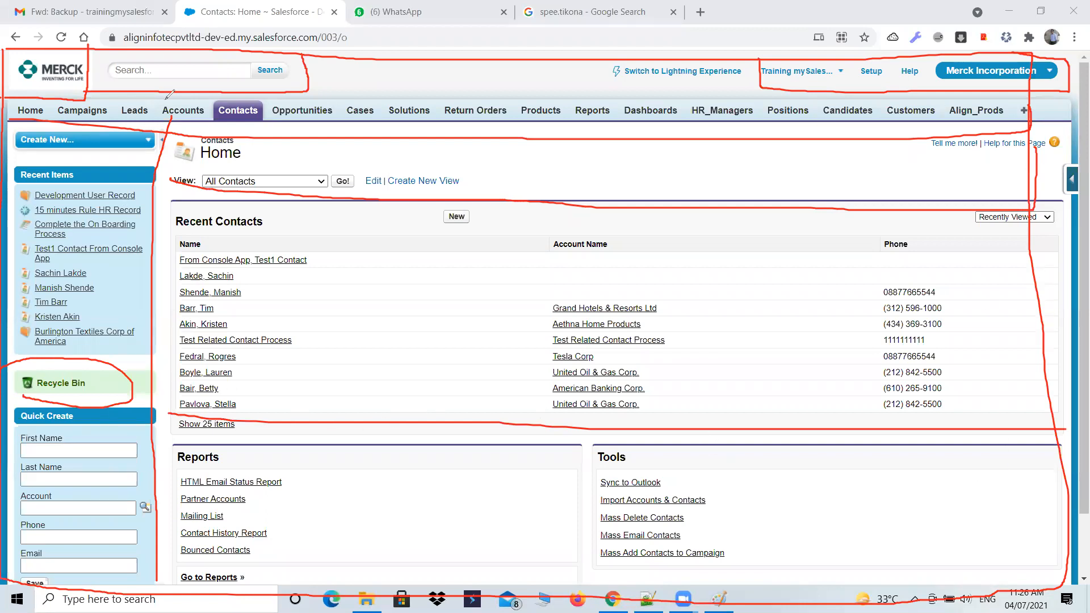
pyautogui.moveTo(580, 427); pyautogui.dragTo(581, 574)
# - Underline Quick Create, Recycle Bin and Create New in red and draw a long line down the sidebar
pyautogui.moveTo(21, 424); pyautogui.dragTo(74, 435)
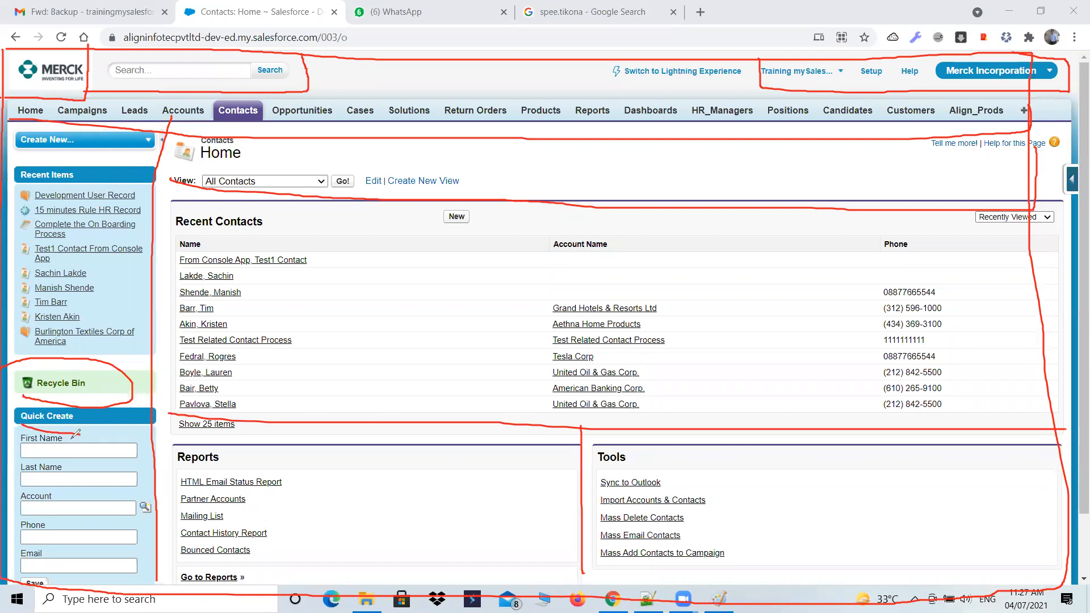
pyautogui.moveTo(28, 396); pyautogui.dragTo(121, 407)
pyautogui.moveTo(23, 150); pyautogui.dragTo(67, 151)
pyautogui.moveTo(139, 143); pyautogui.dragTo(95, 559)
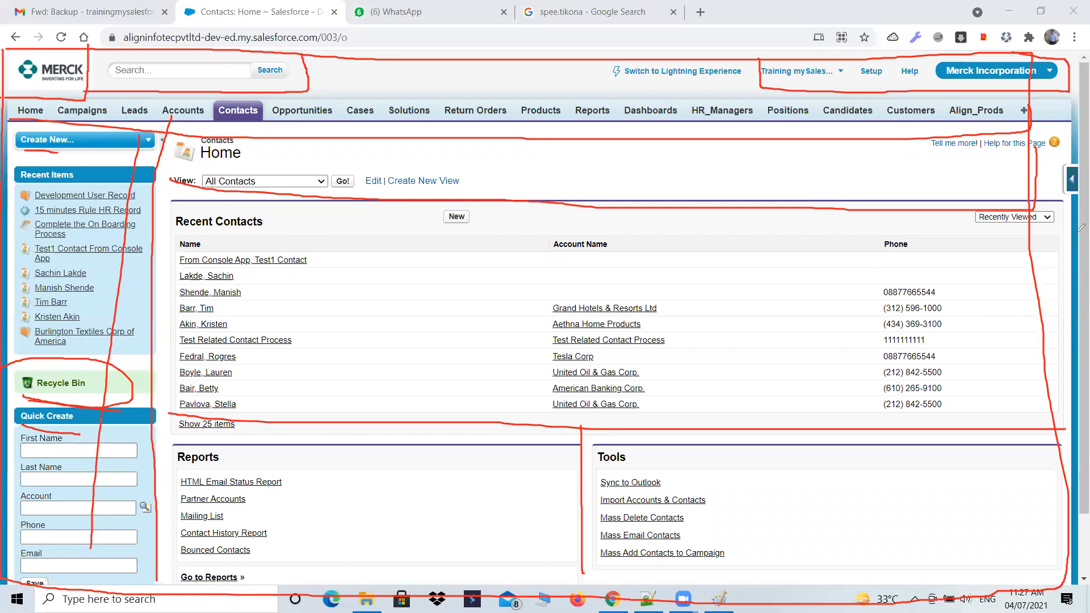
# - Mark the collapsed side panel handle and the header section in red, then clear all the annotations
pyautogui.moveTo(1038, 199)
pyautogui.mouseDown()
pyautogui.moveTo(1078, 190)
pyautogui.moveTo(1085, 160)
pyautogui.mouseUp()
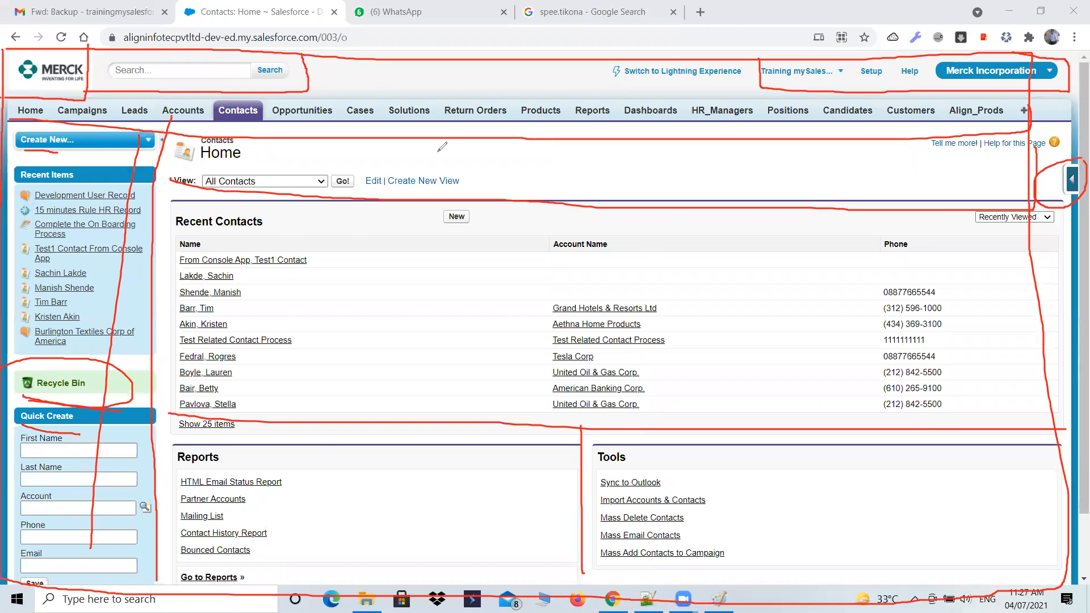
pyautogui.click(668, 57)
pyautogui.moveTo(217, 52)
pyautogui.mouseDown()
pyautogui.moveTo(90, 43)
pyautogui.moveTo(282, 148)
pyautogui.moveTo(58, 148)
pyautogui.moveTo(107, 445)
pyautogui.moveTo(26, 437)
pyautogui.moveTo(227, 278)
pyautogui.moveTo(518, 343)
pyautogui.moveTo(1008, 258)
pyautogui.moveTo(1026, 212)
pyautogui.moveTo(824, 89)
pyautogui.moveTo(1027, 76)
pyautogui.mouseUp()
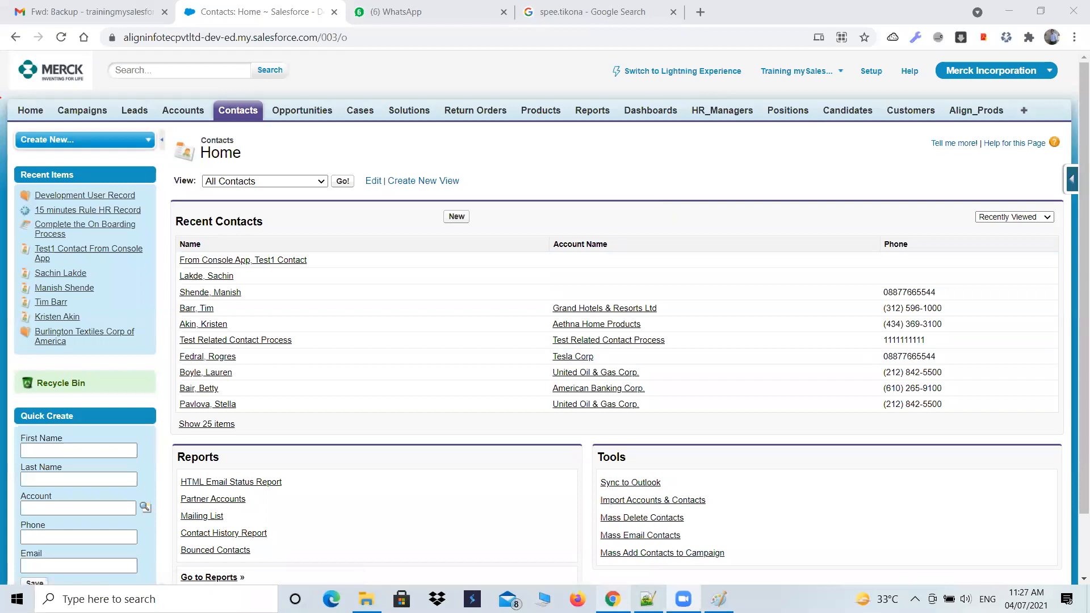
# - Change the current Salesforce app to Align Talent Acquisition
pyautogui.moveTo(612, 599)
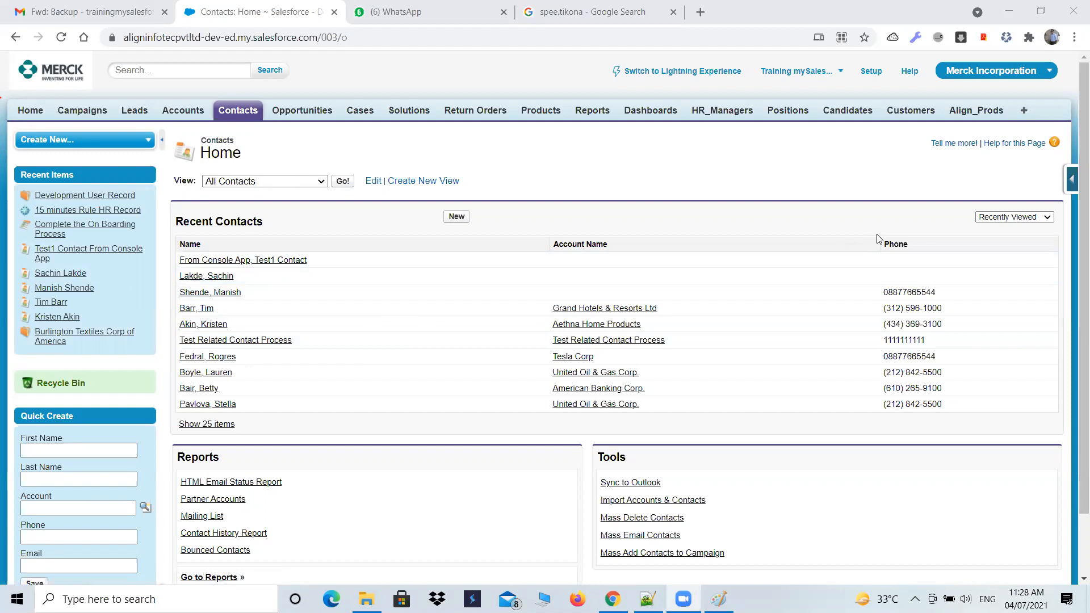
pyautogui.click(1032, 72)
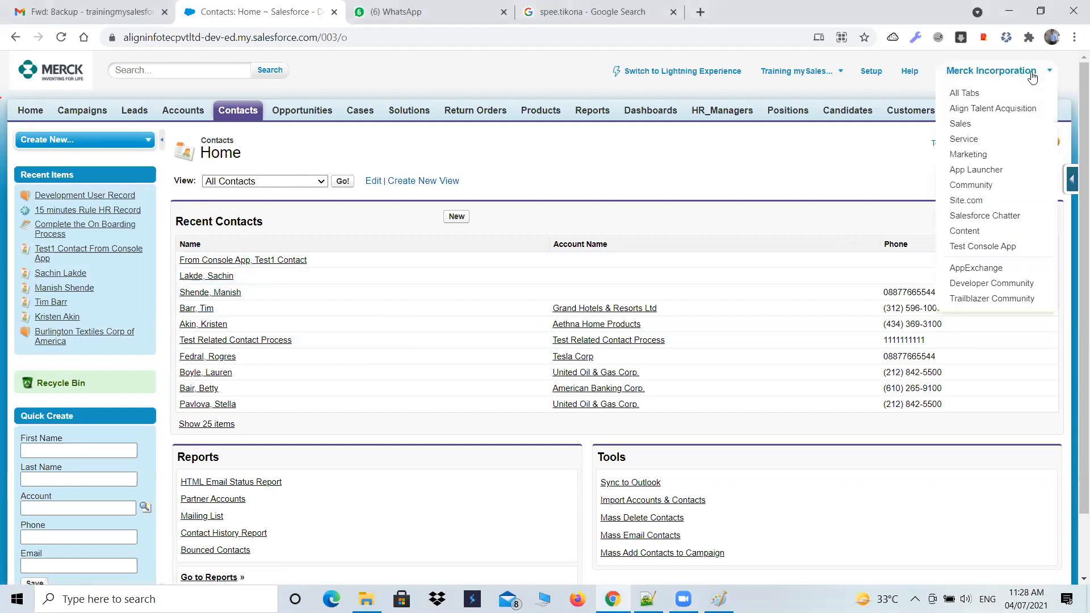
pyautogui.click(1004, 108)
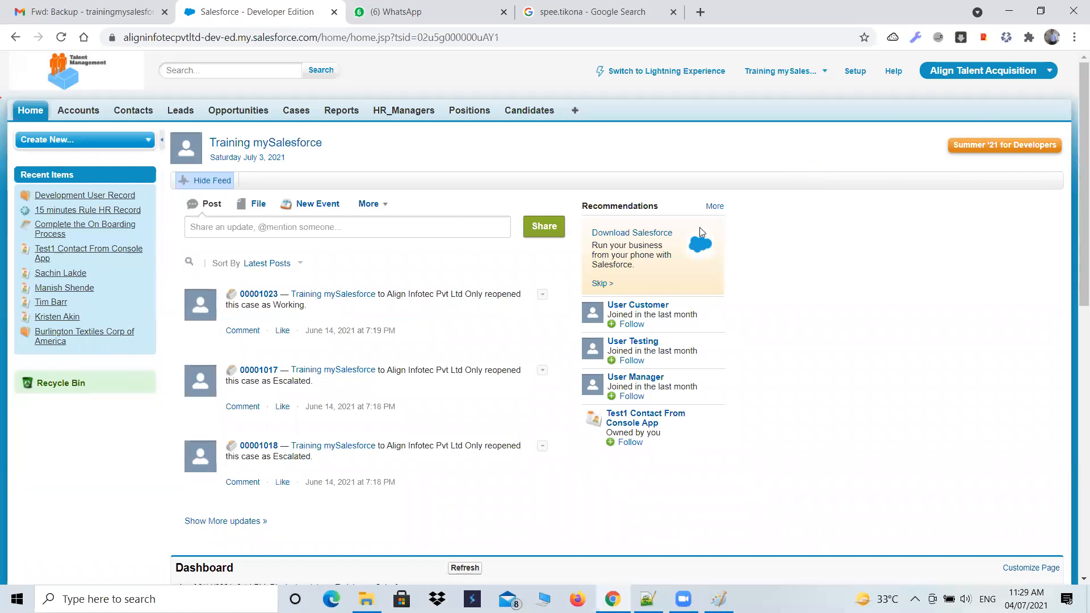
# - Open the list of available Salesforce apps
pyautogui.click(1002, 84)
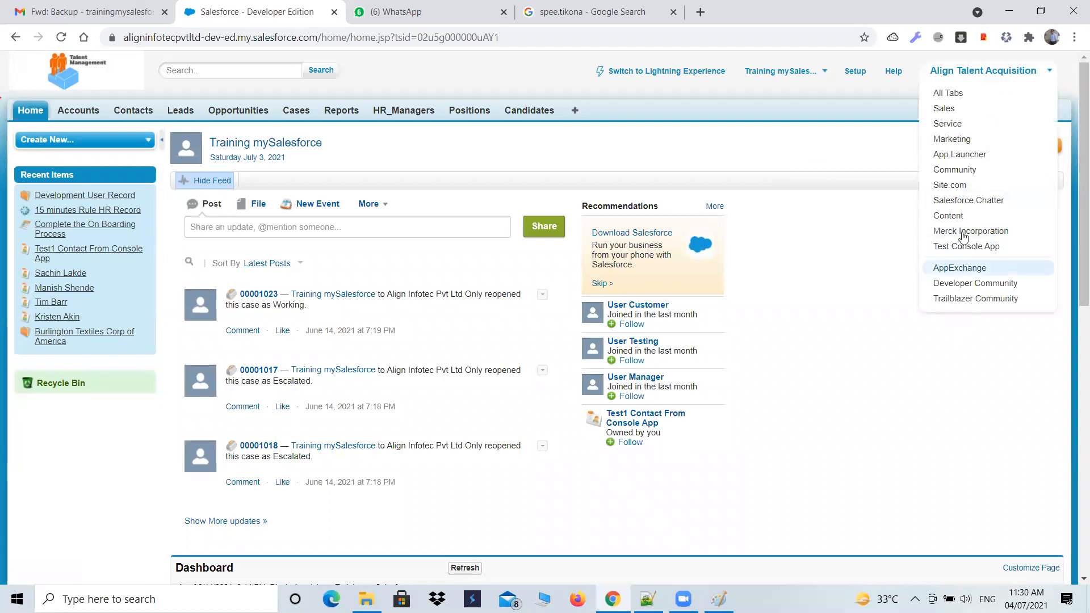
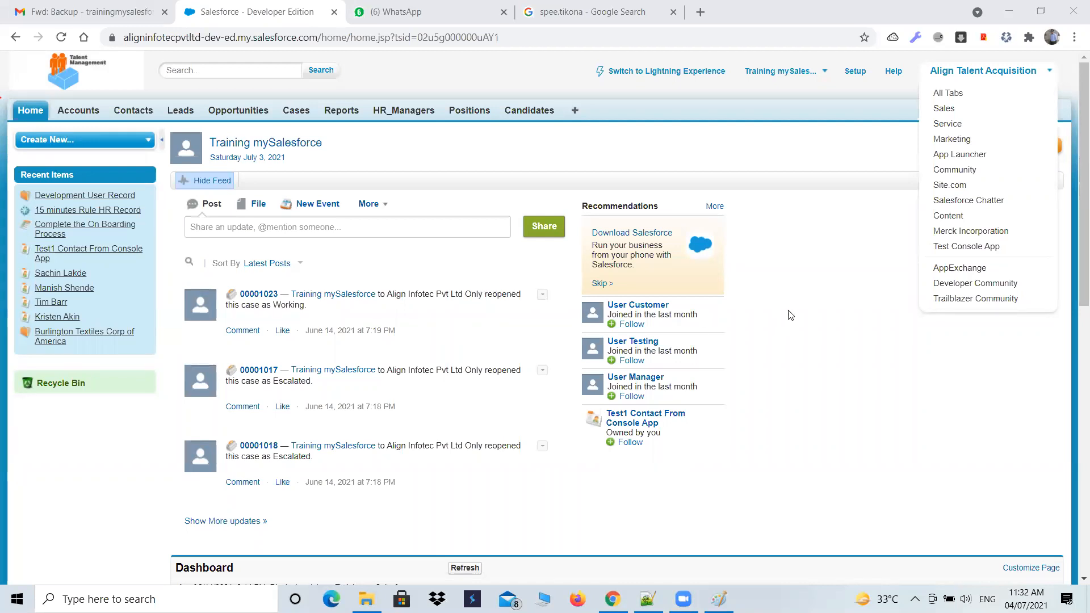
# - Close the app list and look over the Accounts home page
pyautogui.click(765, 170)
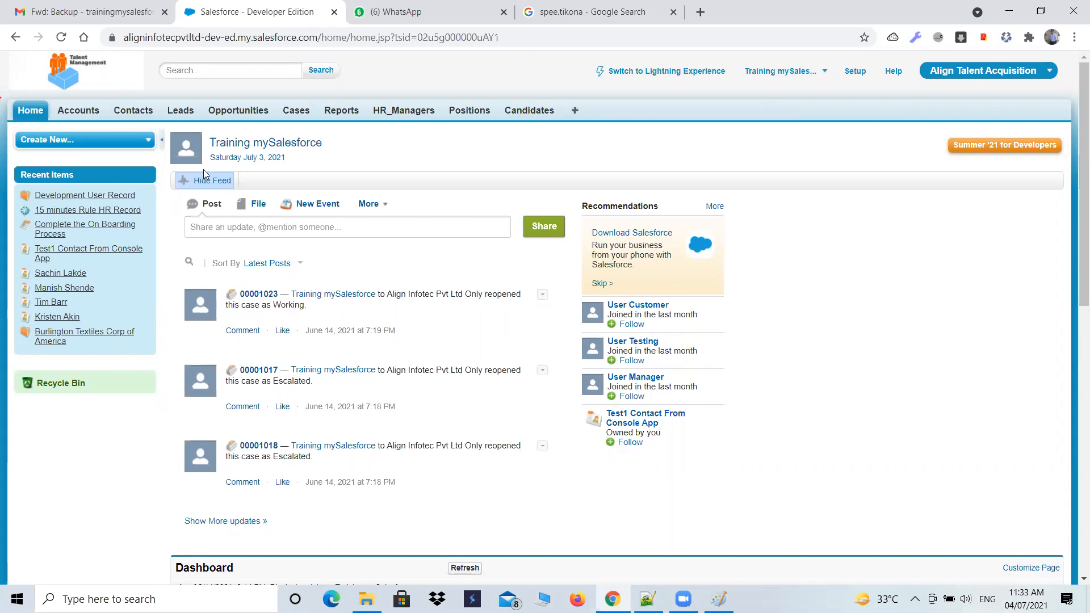
pyautogui.click(76, 111)
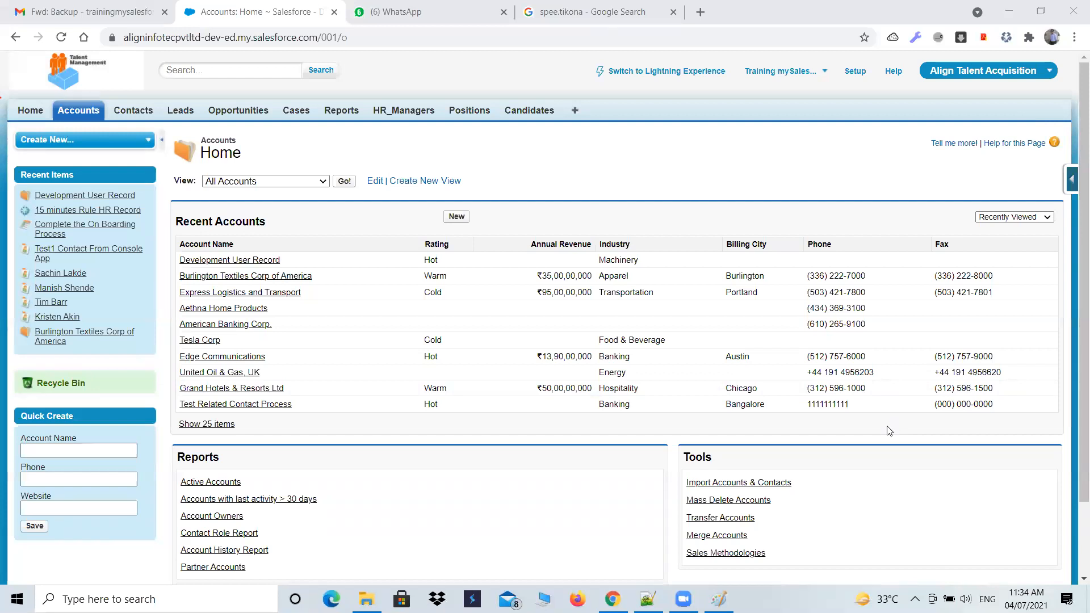
pyautogui.moveTo(1074, 425); pyautogui.dragTo(1074, 489)
pyautogui.scroll(2, 1074, 489)
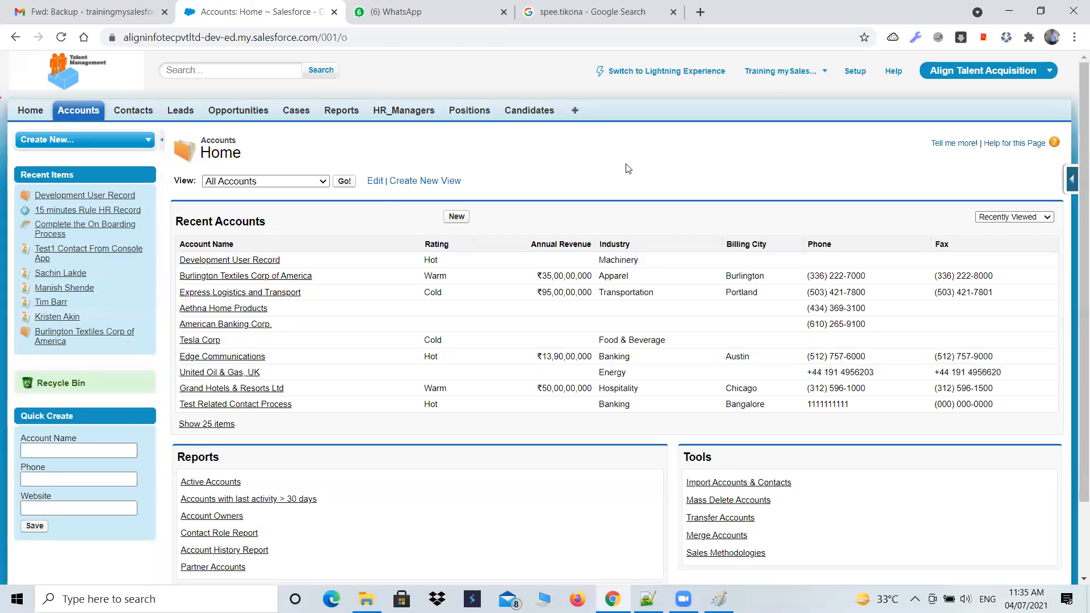
# - Open the Apps page under Build > Create in Setup
pyautogui.click(856, 72)
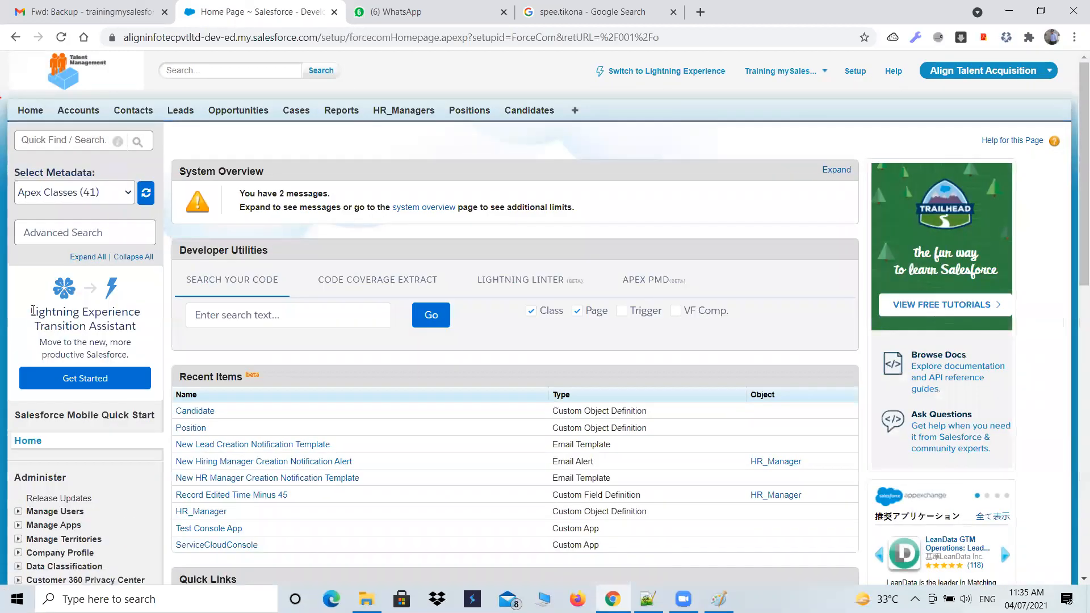
pyautogui.scroll(-9, 33, 310)
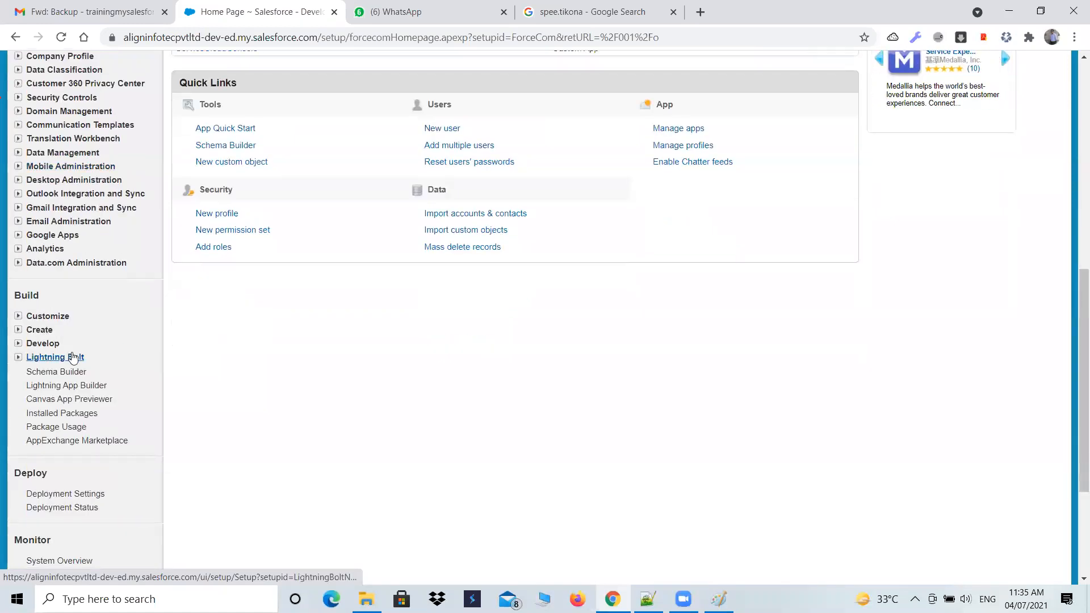
pyautogui.click(18, 330)
pyautogui.click(42, 344)
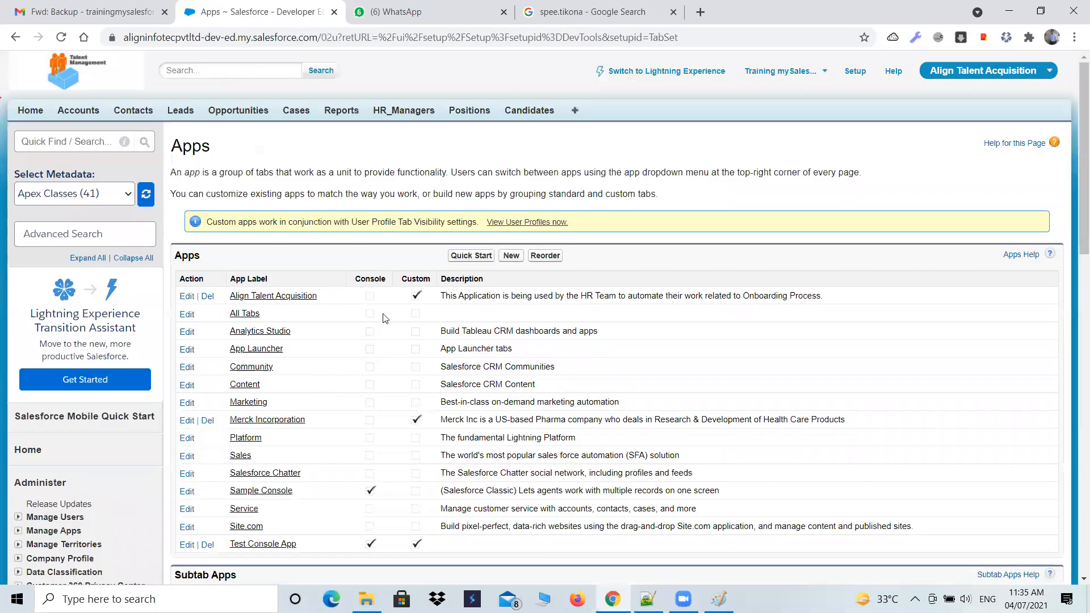
pyautogui.click(510, 256)
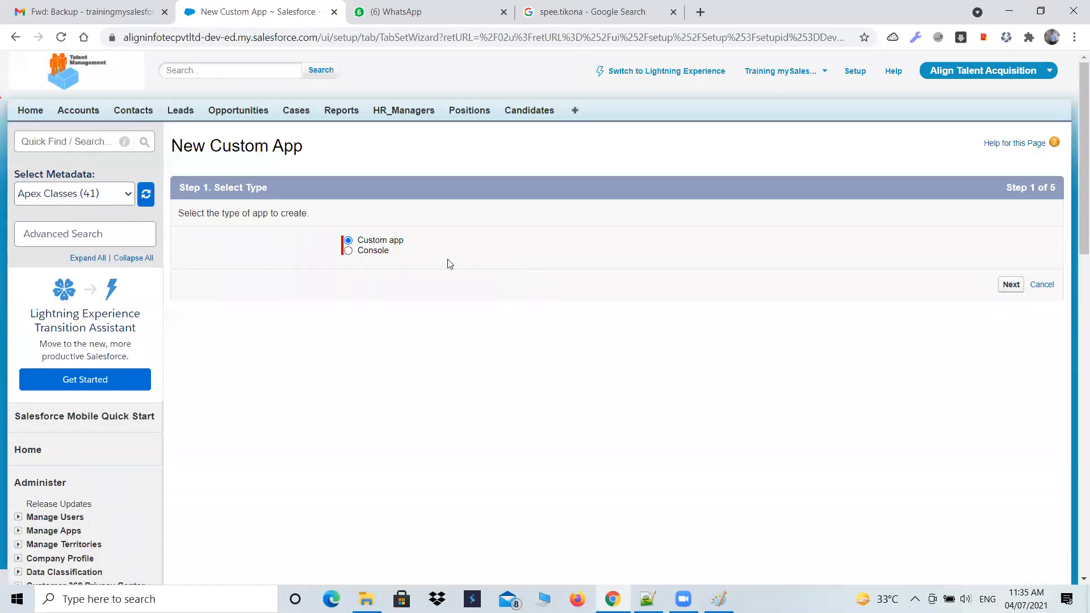
pyautogui.click(362, 253)
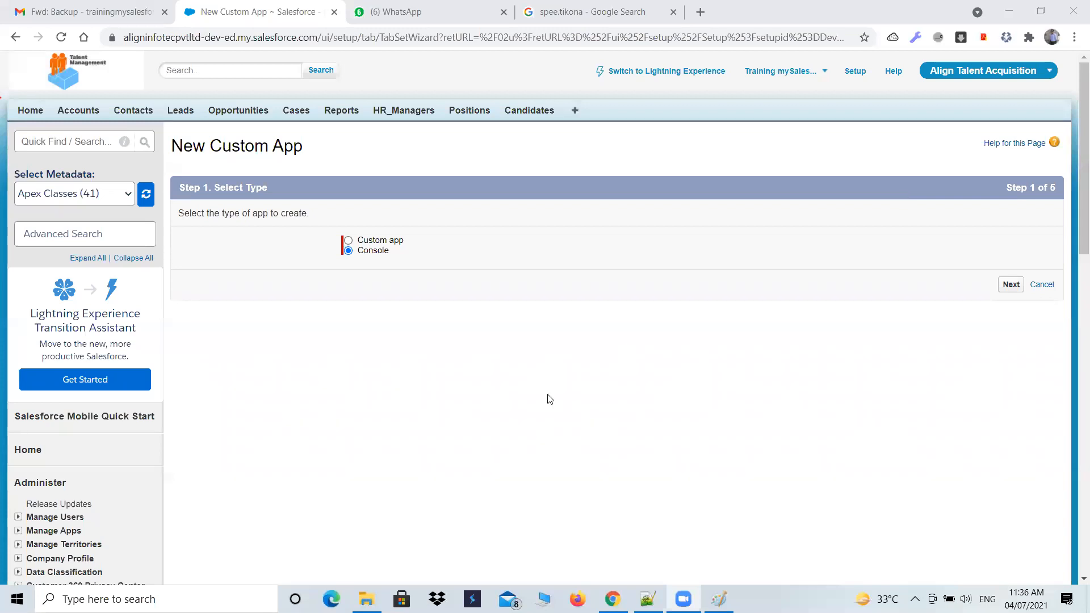
pyautogui.click(1008, 284)
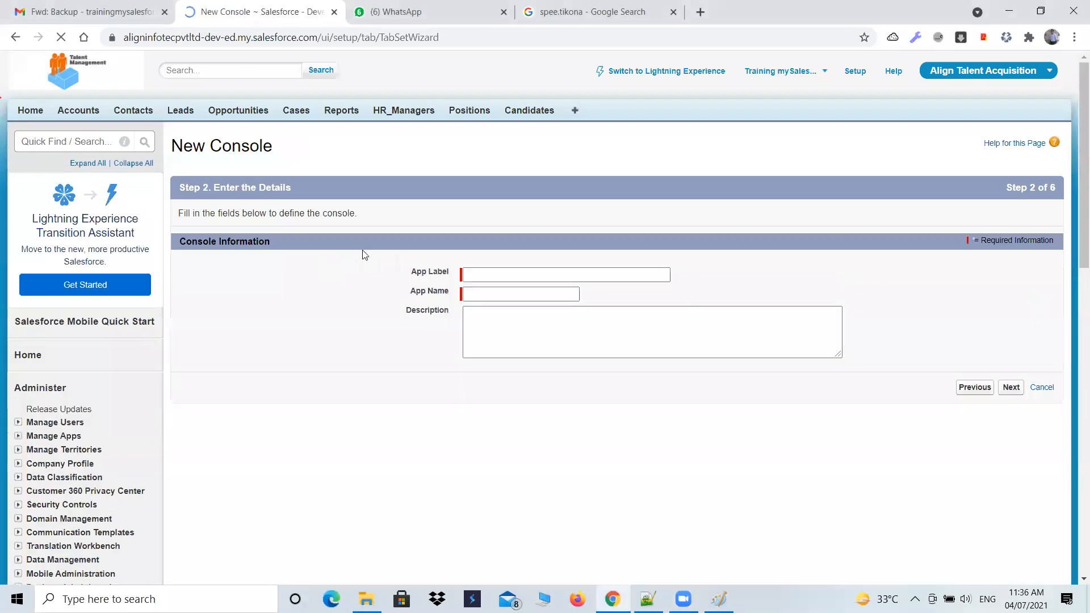
pyautogui.click(15, 38)
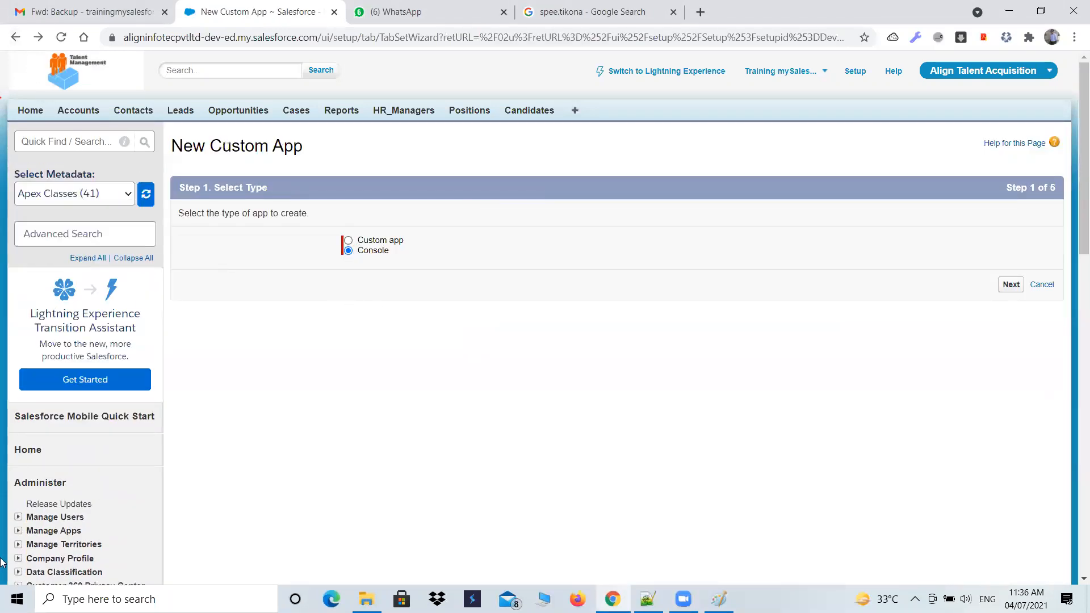
pyautogui.scroll(-6, 34, 539)
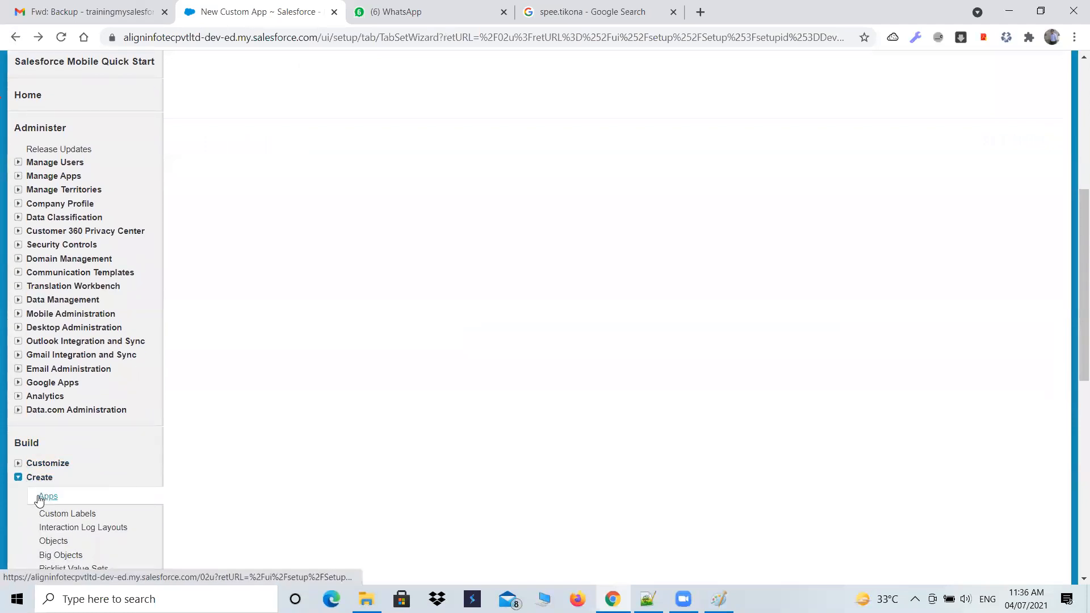
pyautogui.click(59, 502)
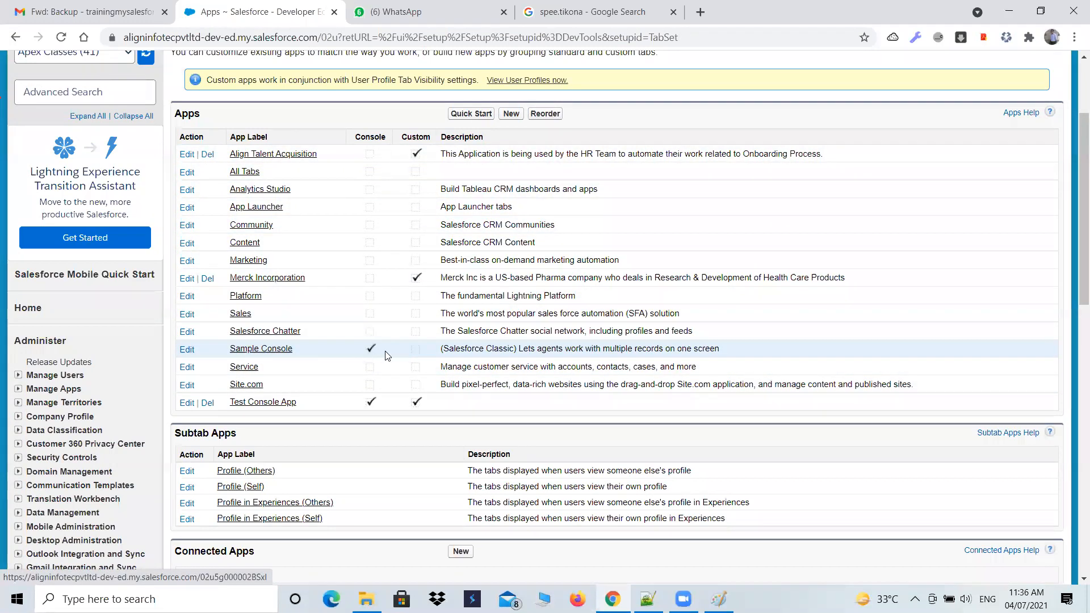
pyautogui.click(252, 352)
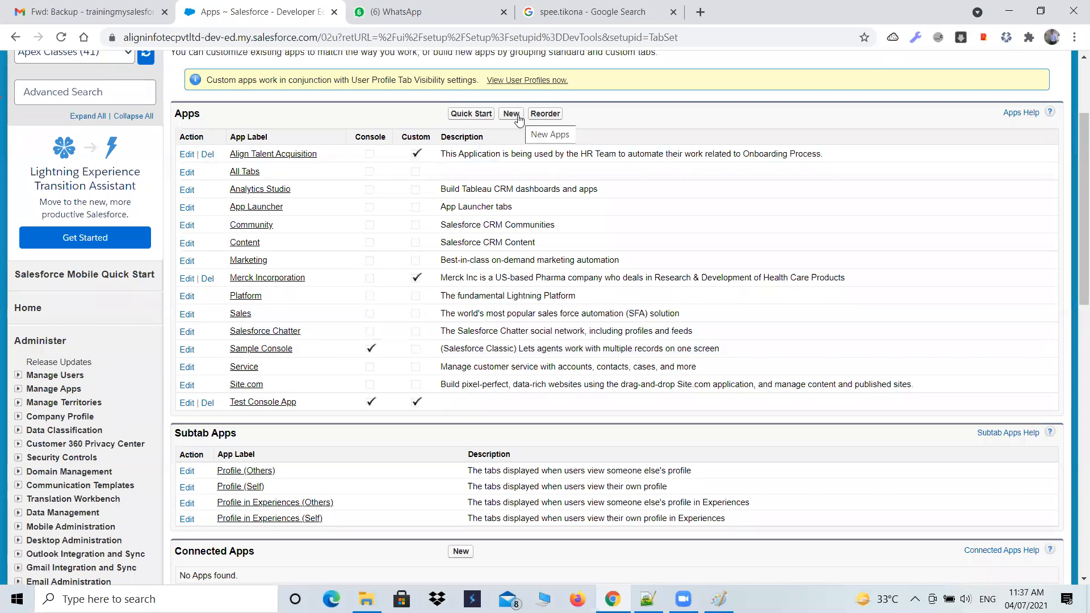
# - Start a new app of the Console type and continue to its details
pyautogui.click(512, 114)
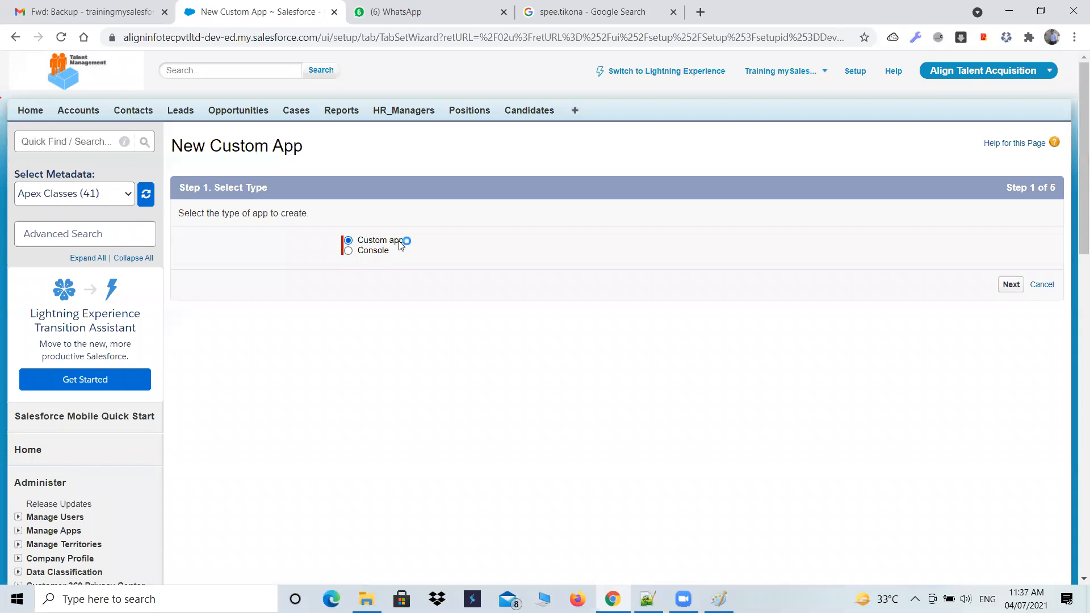
pyautogui.click(350, 250)
pyautogui.click(1011, 285)
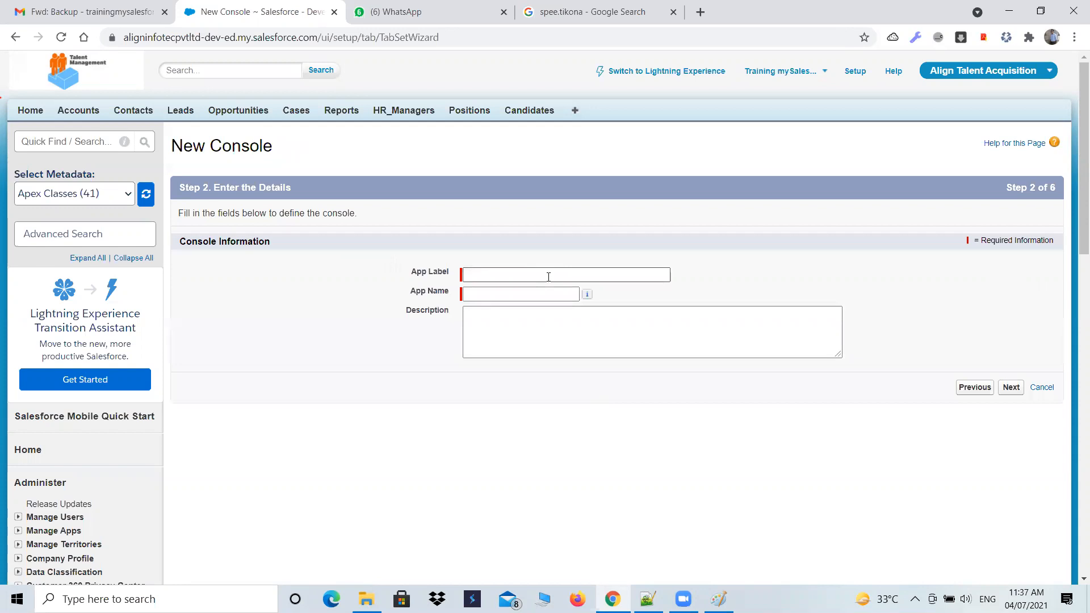
# - Set the console's app label to "Biogen Pharama SnapRx", keep the generated app name, and continue to the logo step
pyautogui.click(548, 277)
pyautogui.write('Biog')
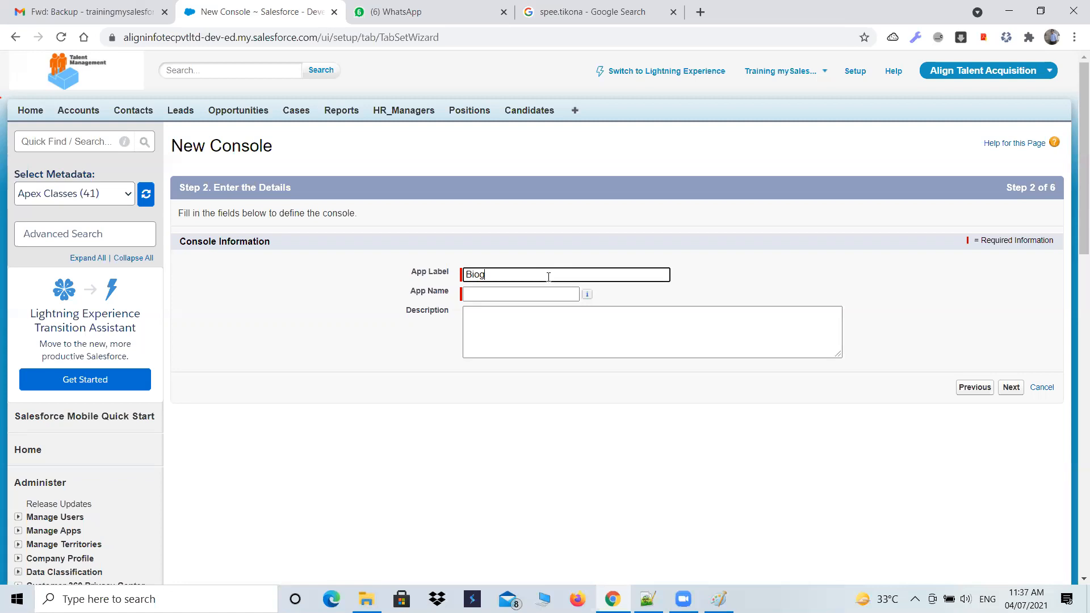
pyautogui.write('en Pharam SnapRx')
pyautogui.press('Tab')
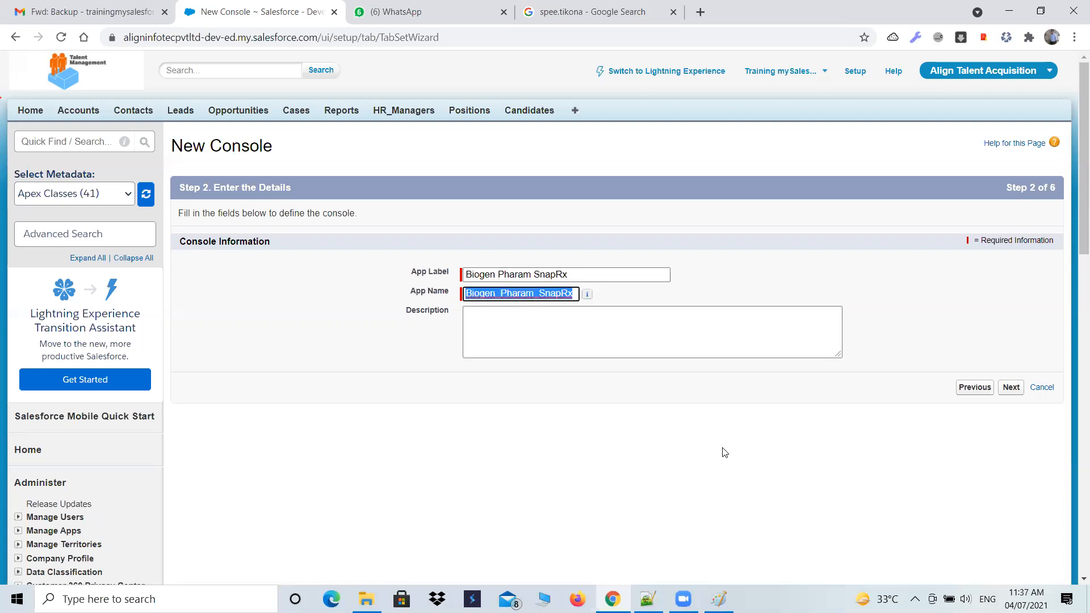
pyautogui.click(531, 274)
pyautogui.write('a')
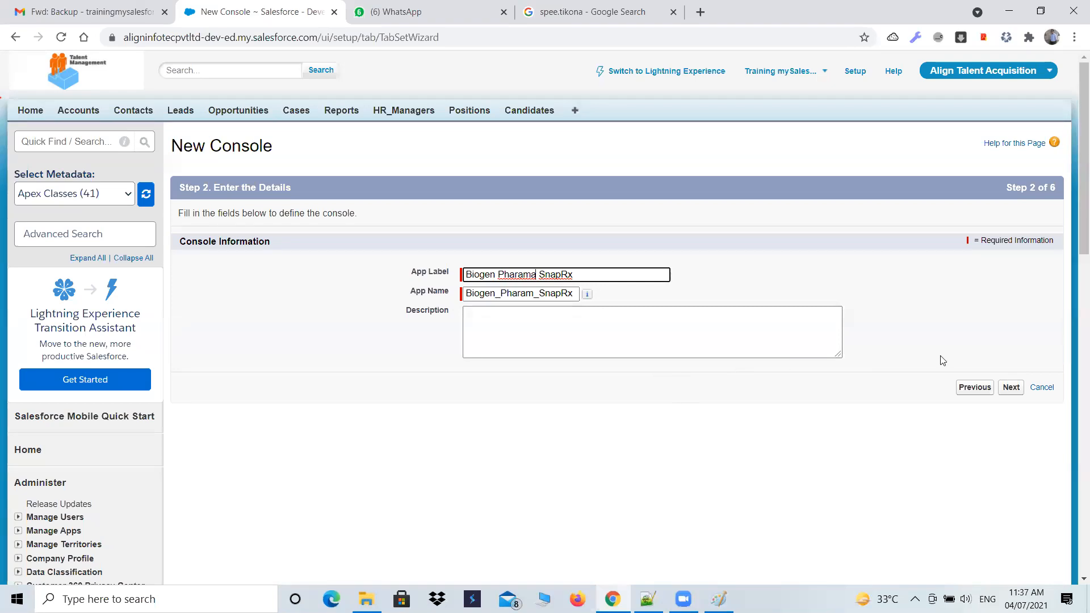
pyautogui.click(1012, 387)
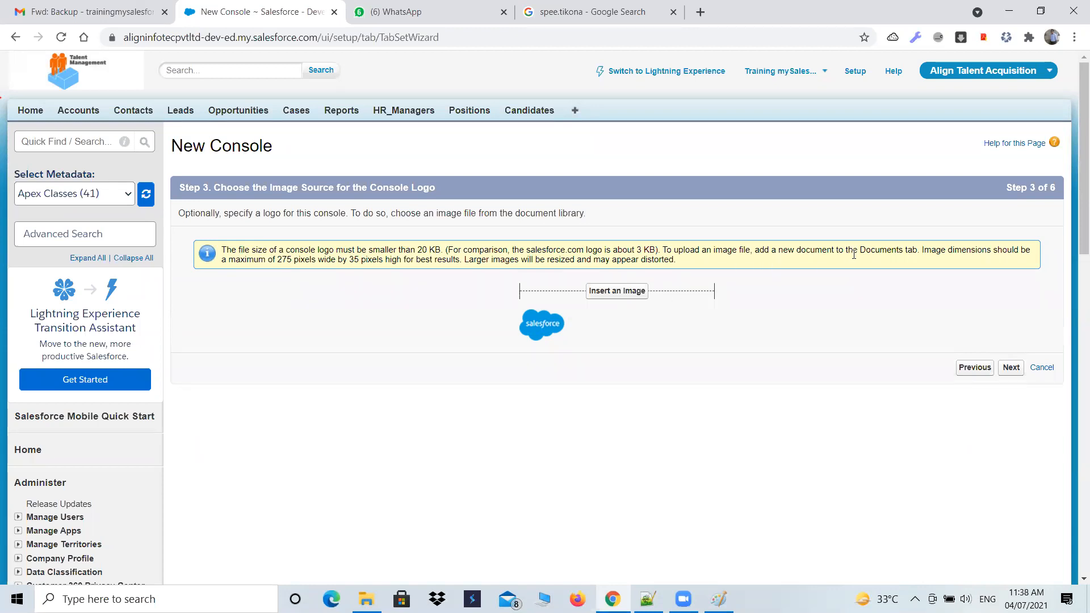
# - Highlight the word Documents in the logo instructions, outline the header logo in red, and clear the annotations
pyautogui.moveTo(859, 250); pyautogui.dragTo(908, 251)
pyautogui.click(530, 589)
pyautogui.moveTo(15, 96)
pyautogui.mouseDown()
pyautogui.moveTo(166, 96)
pyautogui.moveTo(135, 49)
pyautogui.moveTo(25, 50)
pyautogui.moveTo(21, 89)
pyautogui.mouseUp()
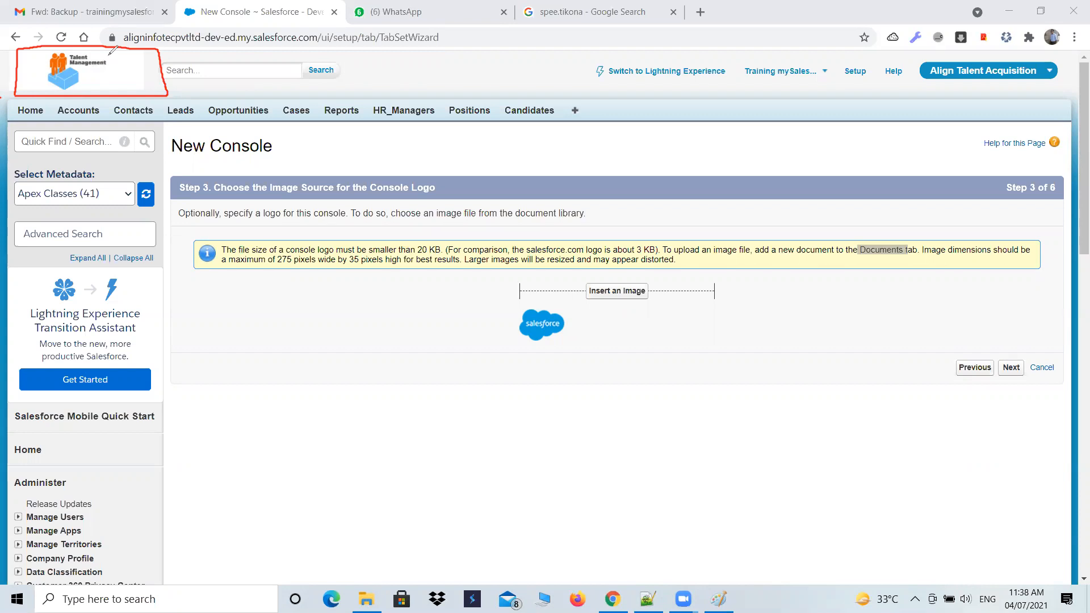
pyautogui.click(877, 263)
pyautogui.click(854, 262)
pyautogui.moveTo(907, 256); pyautogui.dragTo(854, 261)
pyautogui.click(686, 97)
pyautogui.click(686, 97)
pyautogui.click(801, 84)
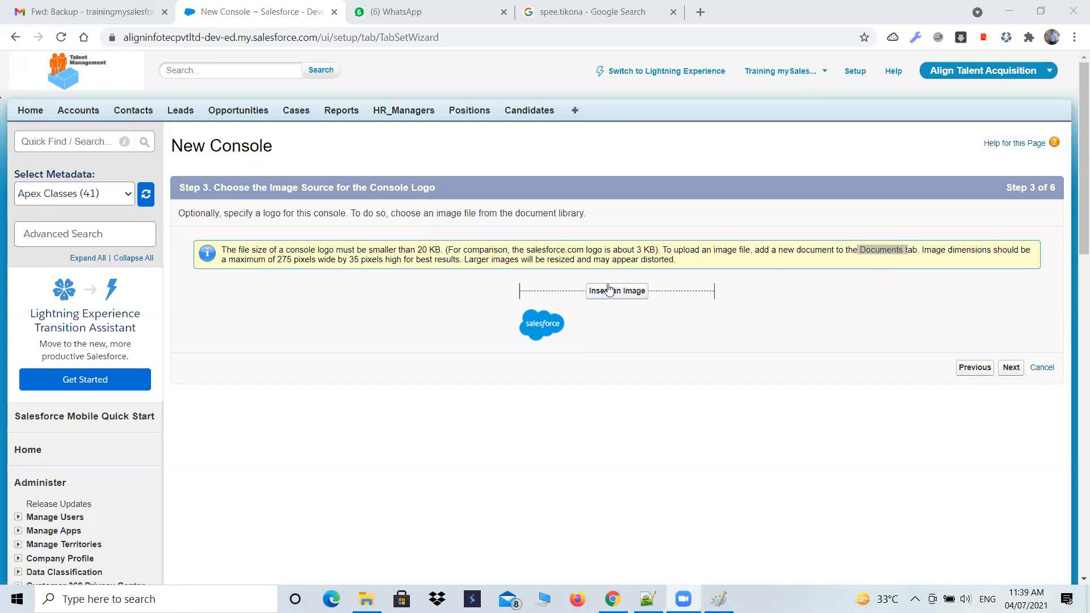
# - Highlight the 20 KB size limit and the Documents tab mention, and continue without inserting a logo
pyautogui.moveTo(418, 250); pyautogui.dragTo(441, 251)
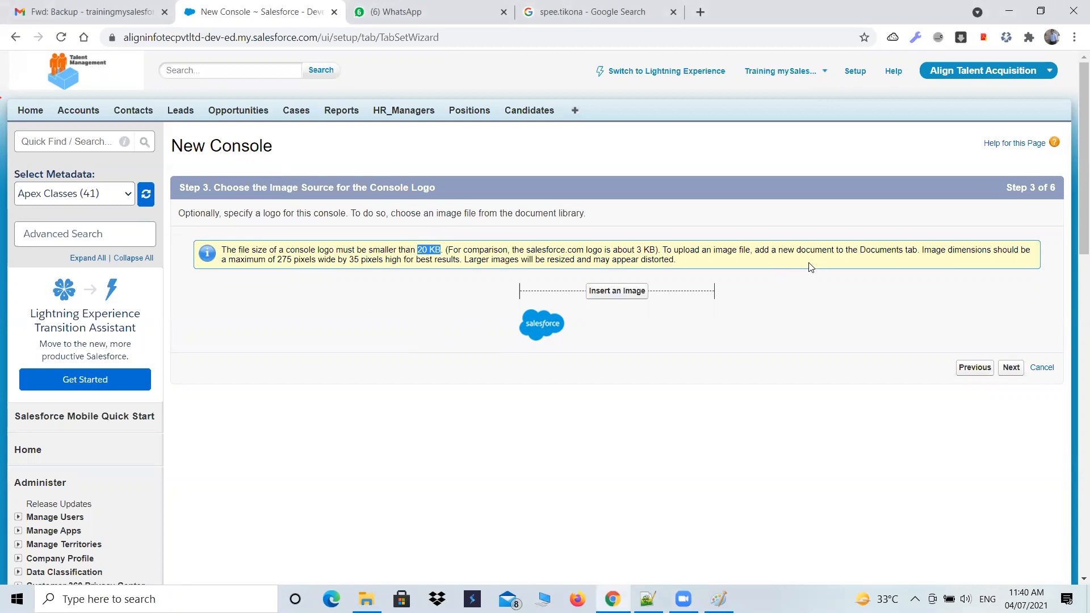
pyautogui.moveTo(858, 252); pyautogui.dragTo(912, 253)
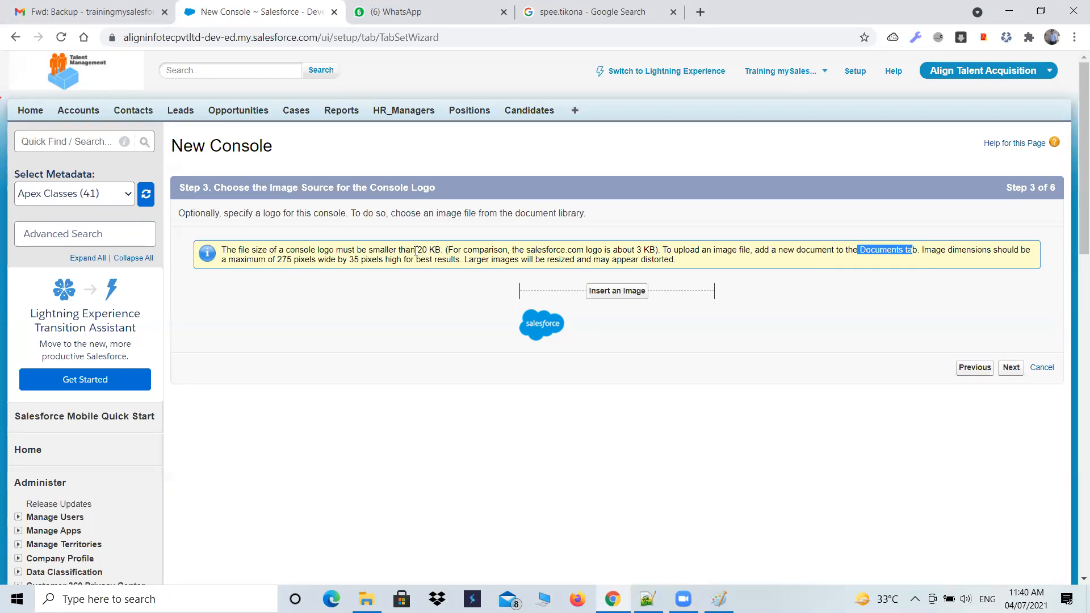
pyautogui.moveTo(416, 251); pyautogui.dragTo(433, 252)
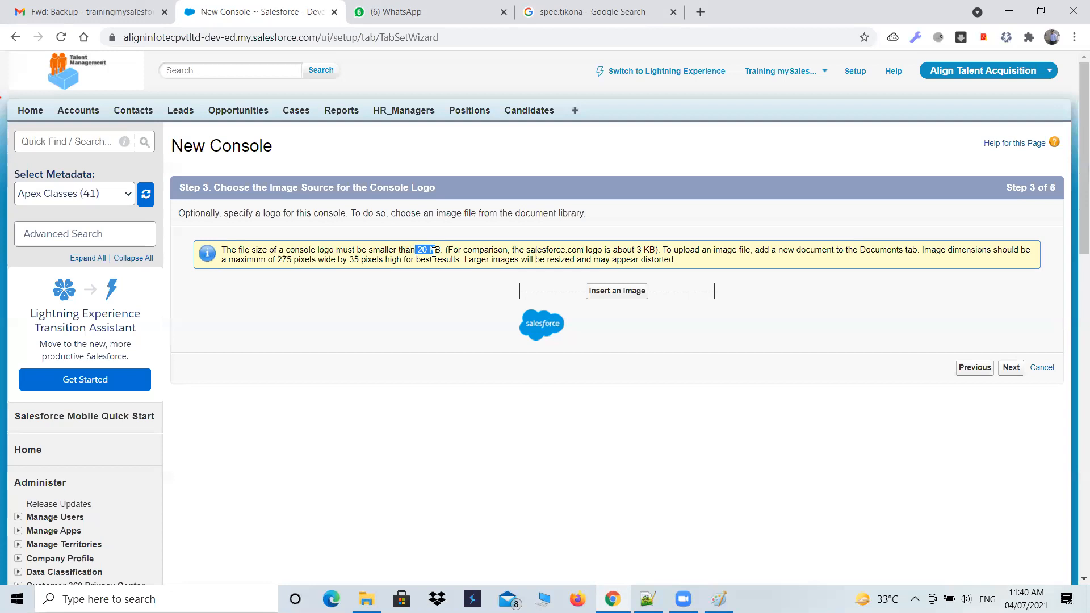
pyautogui.moveTo(433, 251); pyautogui.dragTo(435, 251)
pyautogui.click(1011, 368)
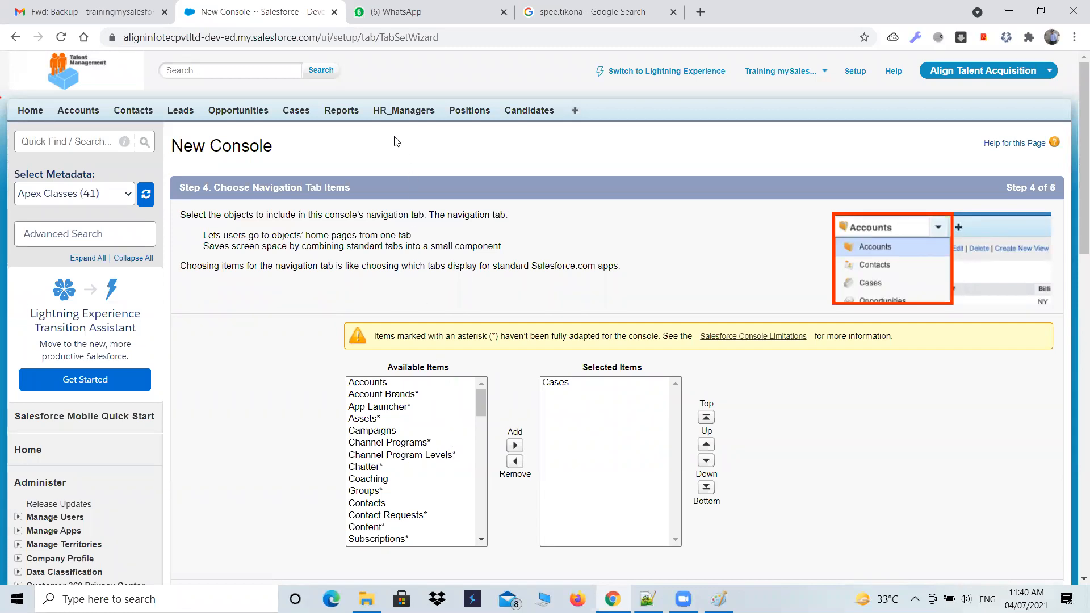
# - Outline the tab bar from Home to Candidates in red and draw dividing lines between its tabs
pyautogui.moveTo(479, 401)
pyautogui.mouseDown()
pyautogui.moveTo(485, 516)
pyautogui.moveTo(495, 399)
pyautogui.mouseUp()
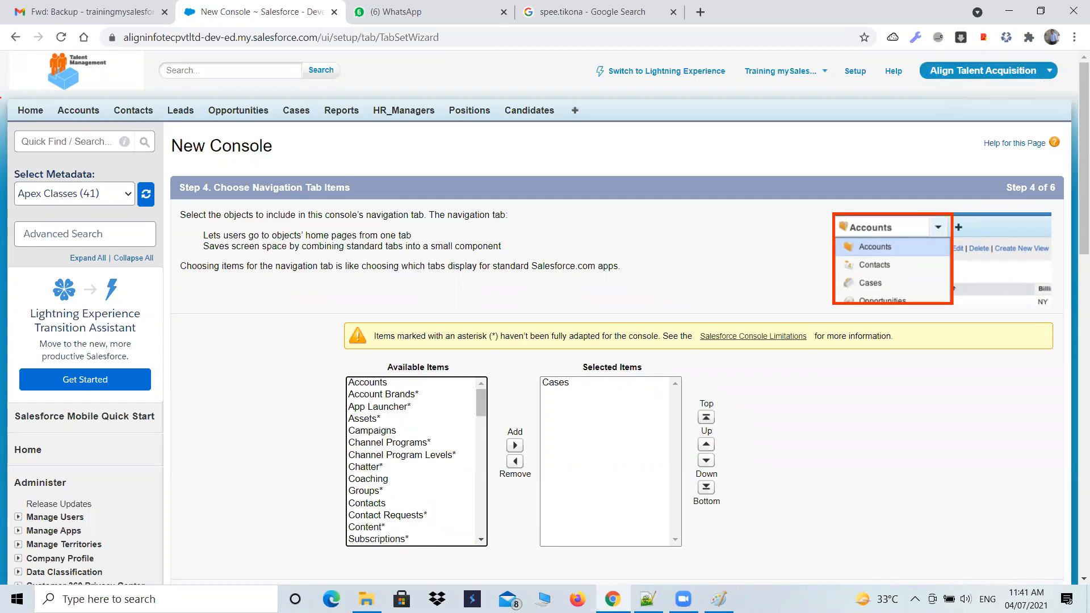
pyautogui.click(568, 586)
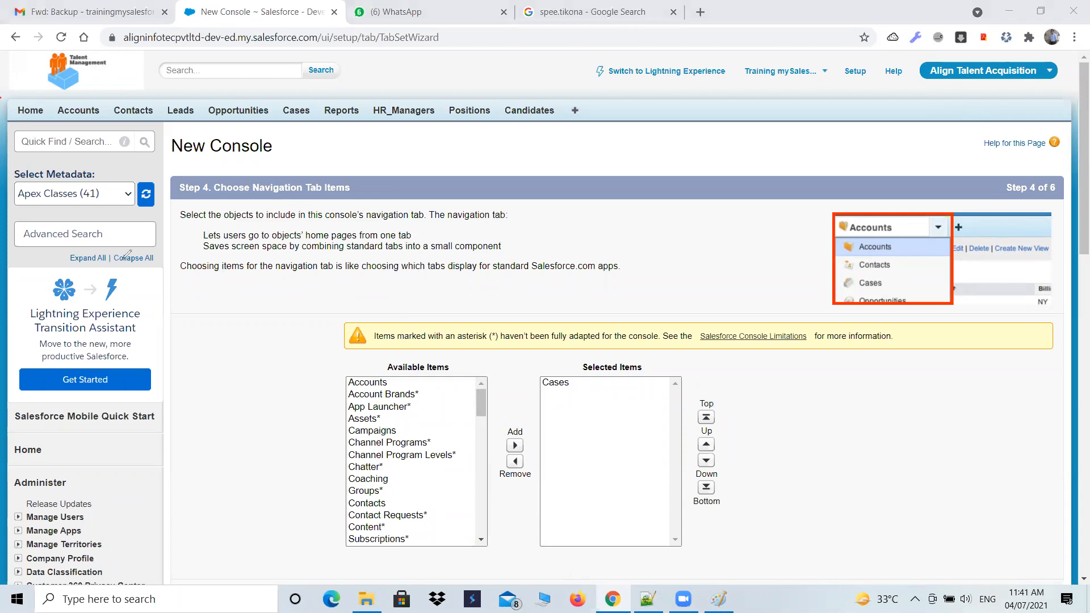
pyautogui.moveTo(10, 122)
pyautogui.mouseDown()
pyautogui.moveTo(572, 125)
pyautogui.moveTo(569, 102)
pyautogui.moveTo(11, 99)
pyautogui.moveTo(13, 120)
pyautogui.moveTo(107, 121)
pyautogui.mouseUp()
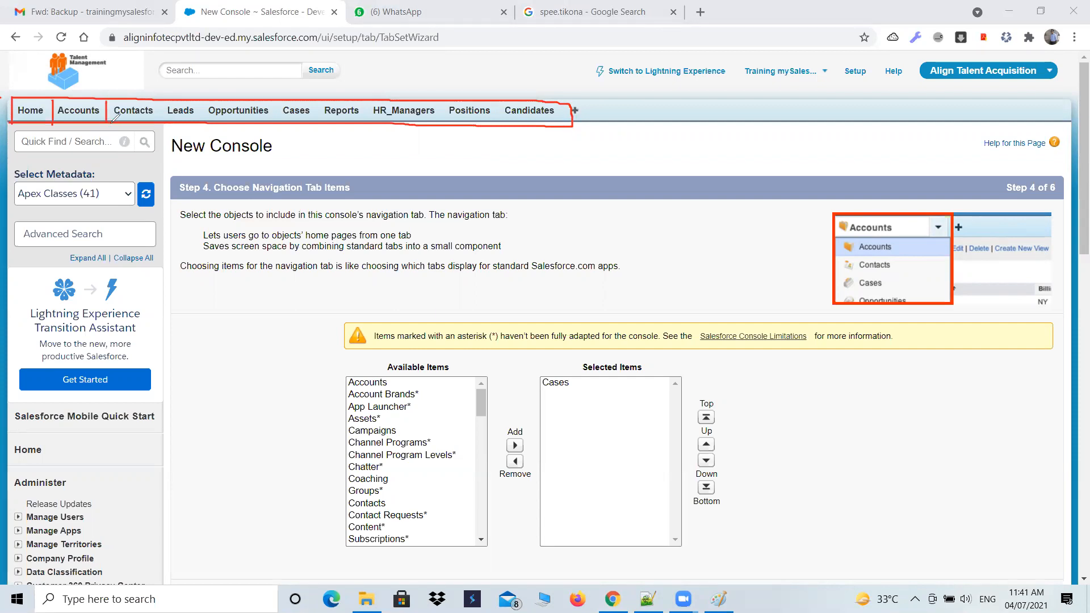
pyautogui.moveTo(157, 105)
pyautogui.mouseDown()
pyautogui.moveTo(156, 126)
pyautogui.moveTo(203, 129)
pyautogui.mouseUp()
pyautogui.moveTo(268, 101)
pyautogui.mouseDown()
pyautogui.moveTo(270, 126)
pyautogui.moveTo(367, 119)
pyautogui.mouseUp()
pyautogui.moveTo(443, 102); pyautogui.dragTo(443, 131)
pyautogui.moveTo(499, 103); pyautogui.dragTo(500, 124)
# - Mark the tabs' left-to-right order with red arcs, a long arrow and the letters L and R, and clear all annotations
pyautogui.moveTo(39, 96)
pyautogui.mouseDown()
pyautogui.moveTo(43, 85)
pyautogui.moveTo(64, 96)
pyautogui.moveTo(73, 79)
pyautogui.moveTo(132, 96)
pyautogui.moveTo(128, 79)
pyautogui.moveTo(144, 76)
pyautogui.moveTo(174, 96)
pyautogui.mouseUp()
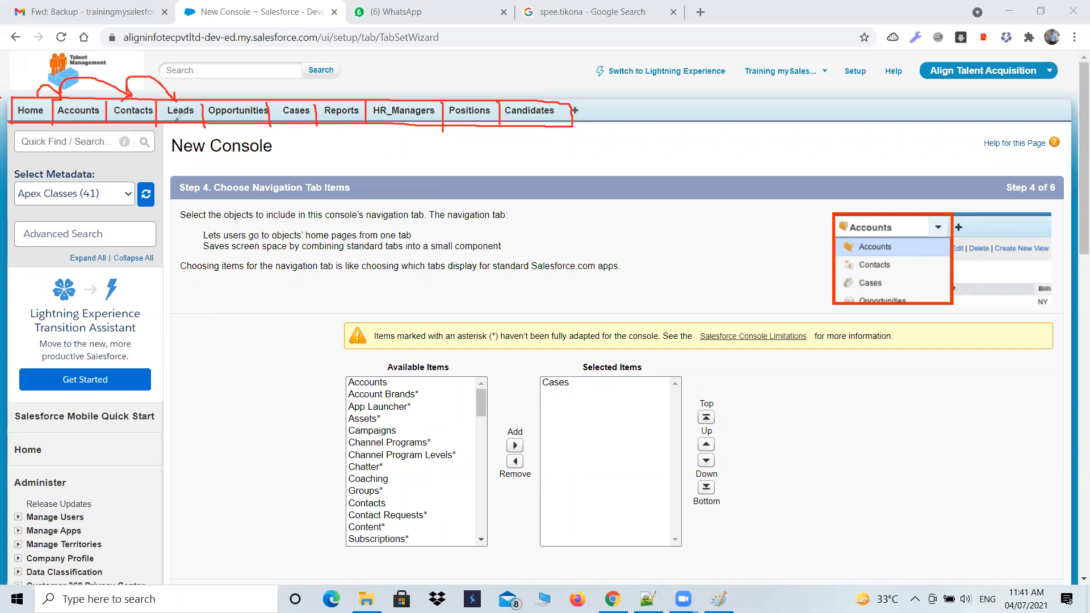
pyautogui.moveTo(5, 139)
pyautogui.mouseDown()
pyautogui.moveTo(558, 138)
pyautogui.moveTo(532, 148)
pyautogui.mouseUp()
pyautogui.moveTo(26, 157); pyautogui.dragTo(56, 170)
pyautogui.moveTo(507, 153)
pyautogui.mouseDown()
pyautogui.moveTo(507, 176)
pyautogui.moveTo(525, 145)
pyautogui.moveTo(505, 163)
pyautogui.moveTo(528, 176)
pyautogui.mouseUp()
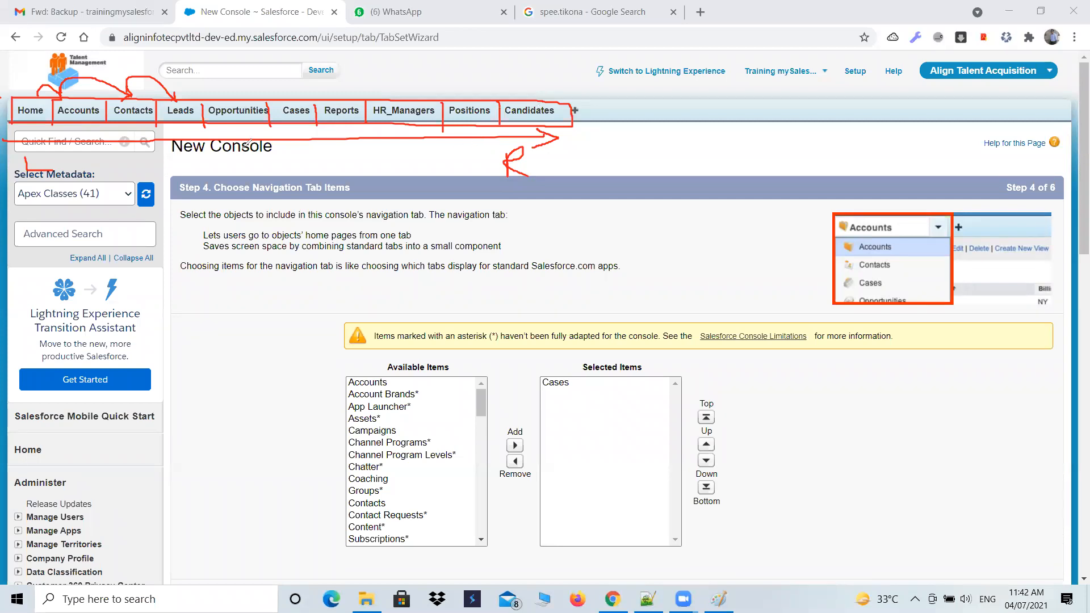
pyautogui.moveTo(547, 114)
pyautogui.mouseDown()
pyautogui.moveTo(457, 195)
pyautogui.moveTo(489, 106)
pyautogui.moveTo(500, 118)
pyautogui.moveTo(371, 107)
pyautogui.moveTo(333, 123)
pyautogui.moveTo(271, 111)
pyautogui.moveTo(185, 121)
pyautogui.moveTo(198, 120)
pyautogui.moveTo(180, 153)
pyautogui.moveTo(155, 93)
pyautogui.moveTo(105, 95)
pyautogui.moveTo(98, 123)
pyautogui.moveTo(60, 85)
pyautogui.moveTo(45, 164)
pyautogui.moveTo(24, 168)
pyautogui.mouseUp()
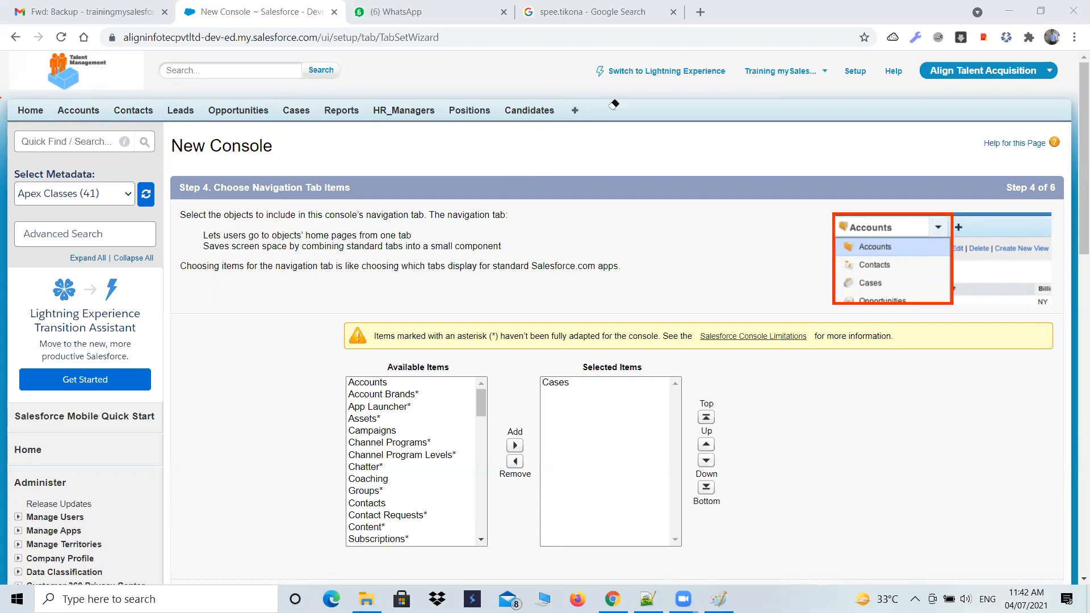
pyautogui.click(820, 86)
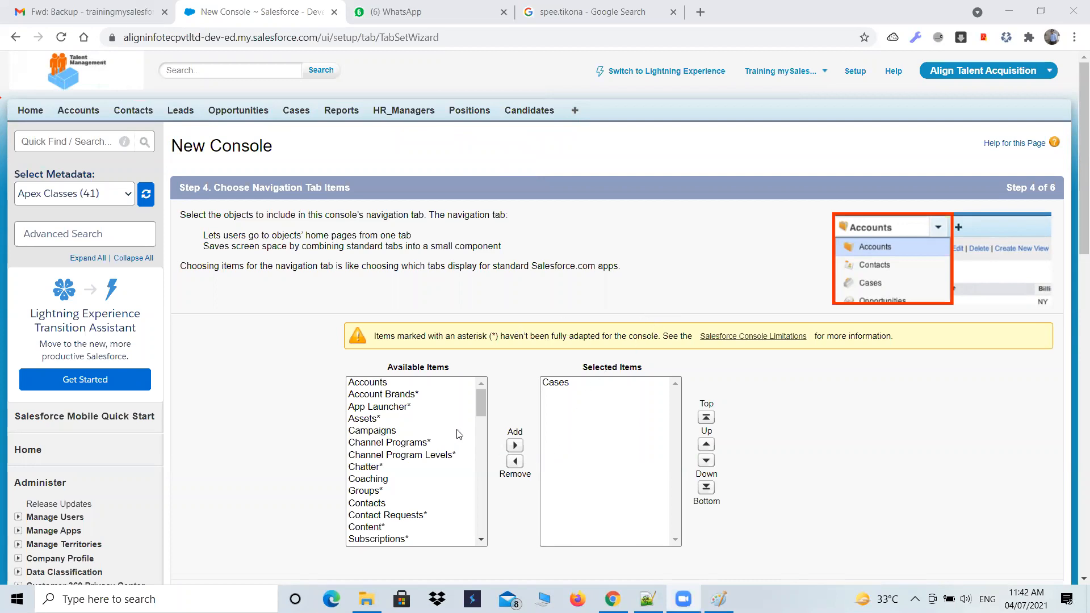
# - Select Accounts, Campaigns, Contacts and Opportunities together among the available navigation items of the console app
pyautogui.click(383, 383)
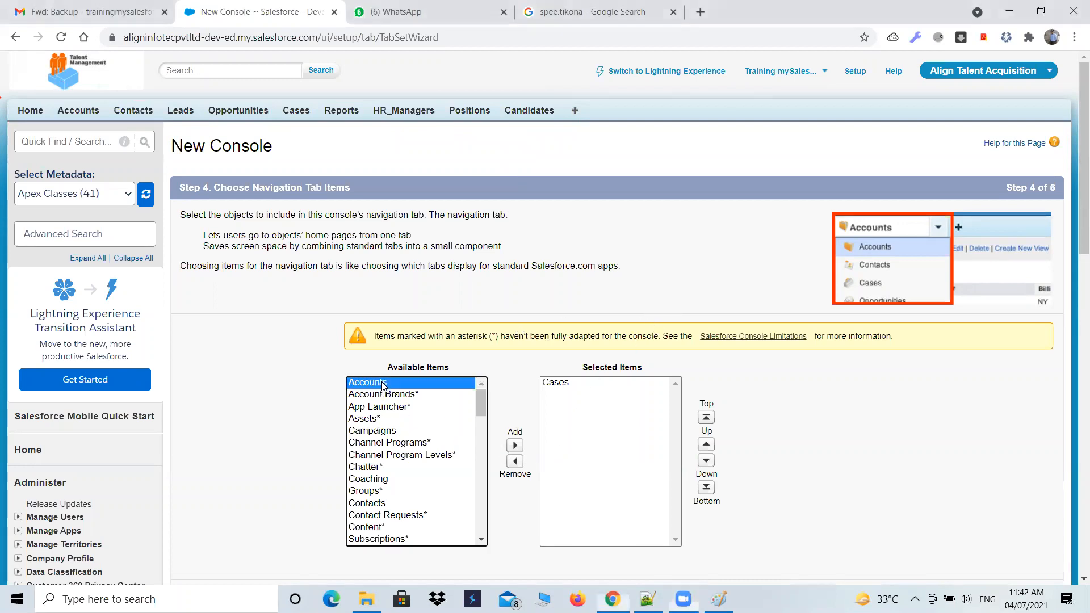
pyautogui.keyDown('ctrl'); pyautogui.click(379, 432); pyautogui.keyUp('ctrl')
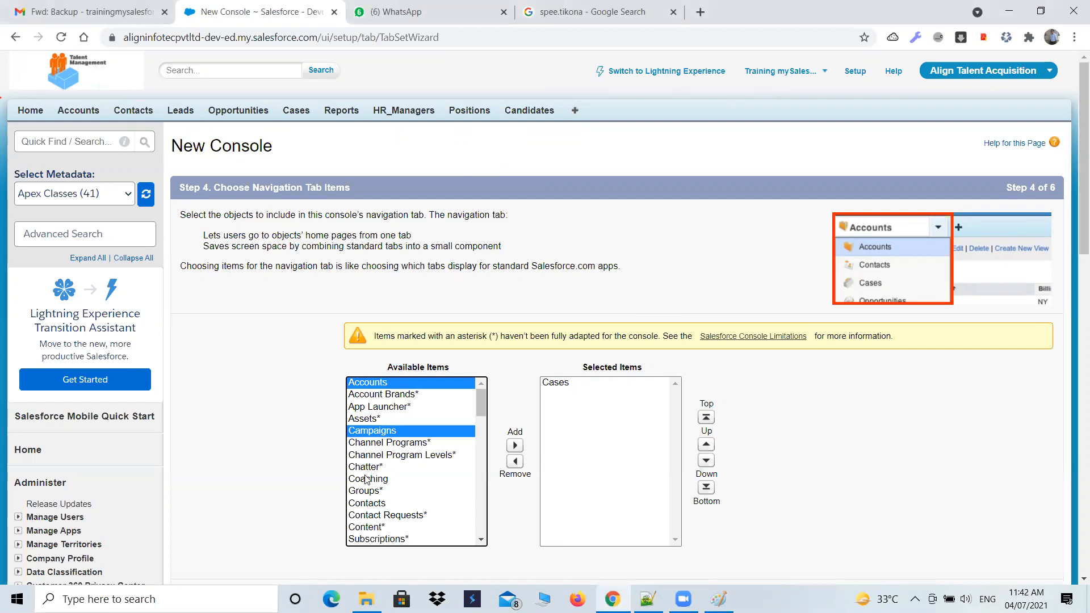
pyautogui.keyDown('ctrl'); pyautogui.click(361, 504); pyautogui.keyUp('ctrl')
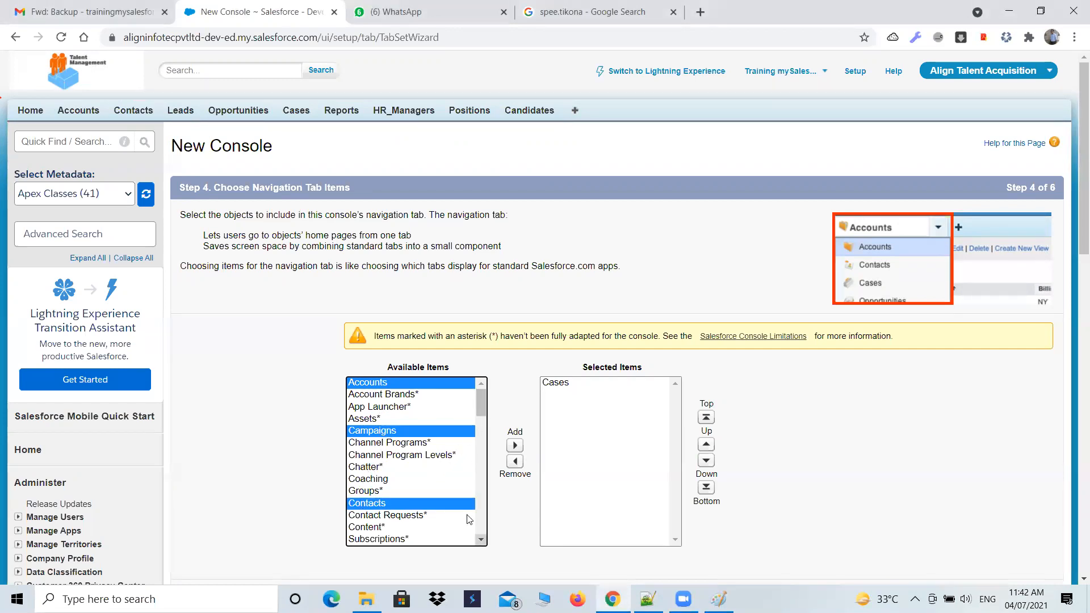
pyautogui.scroll(-5, 460, 511)
pyautogui.scroll(-2, 452, 500)
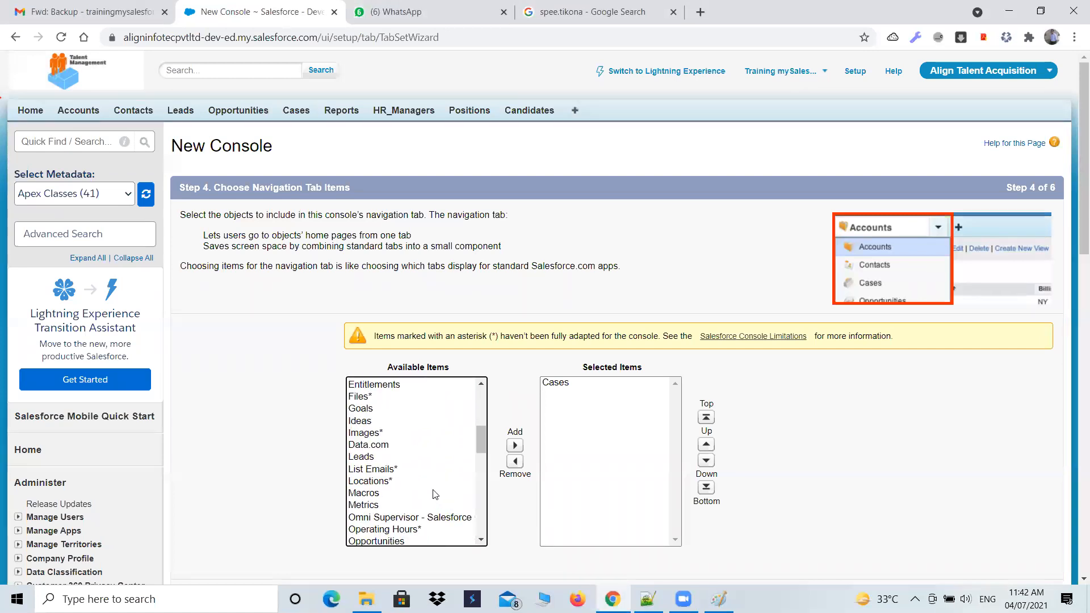
pyautogui.scroll(-2, 414, 450)
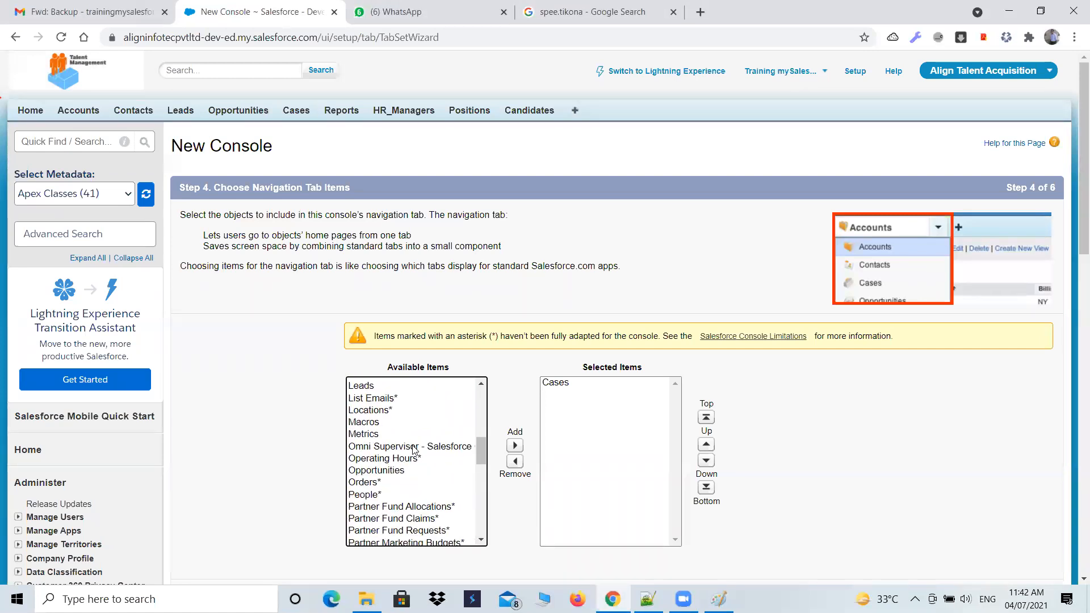
pyautogui.scroll(-2, 388, 489)
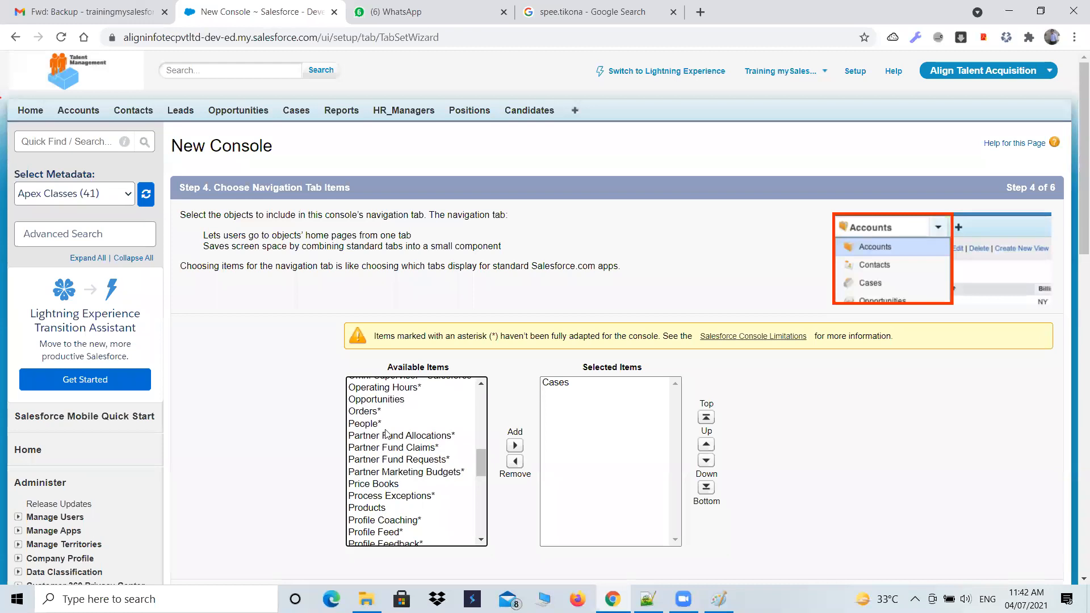
# - Extend the selection with HR_Managers, Positions, Candidates and Customers, and add all eight items to the console's selected navigation items
pyautogui.scroll(-2, 401, 459)
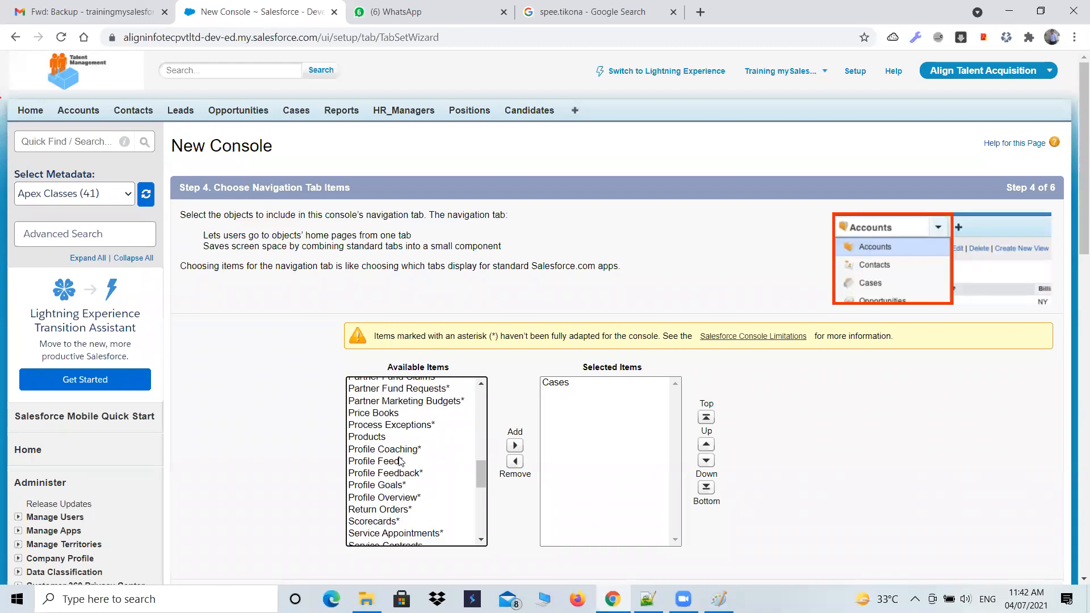
pyautogui.scroll(-6, 393, 454)
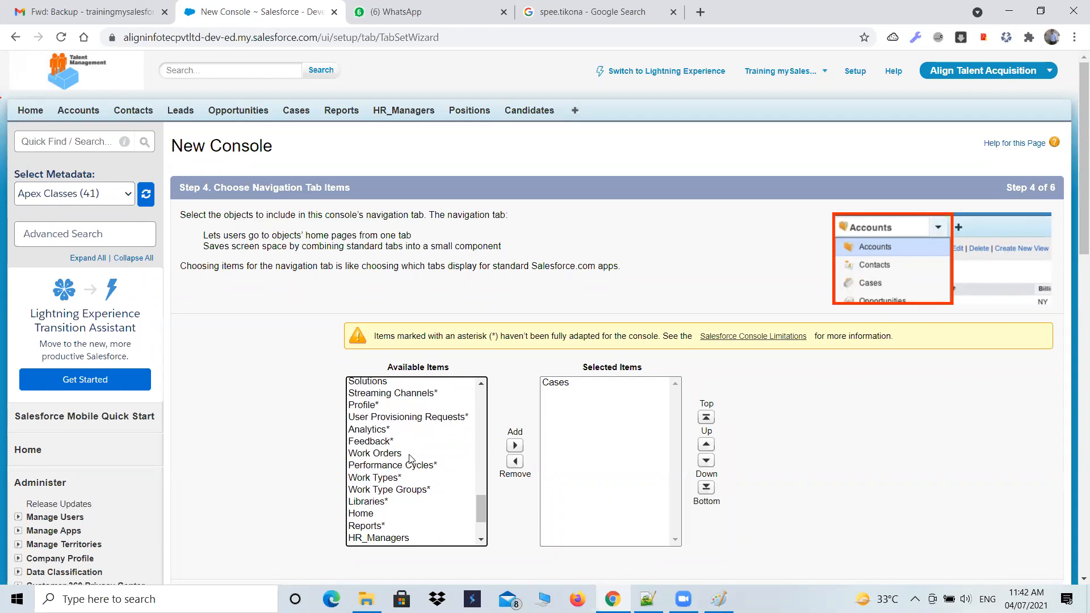
pyautogui.scroll(-2, 410, 459)
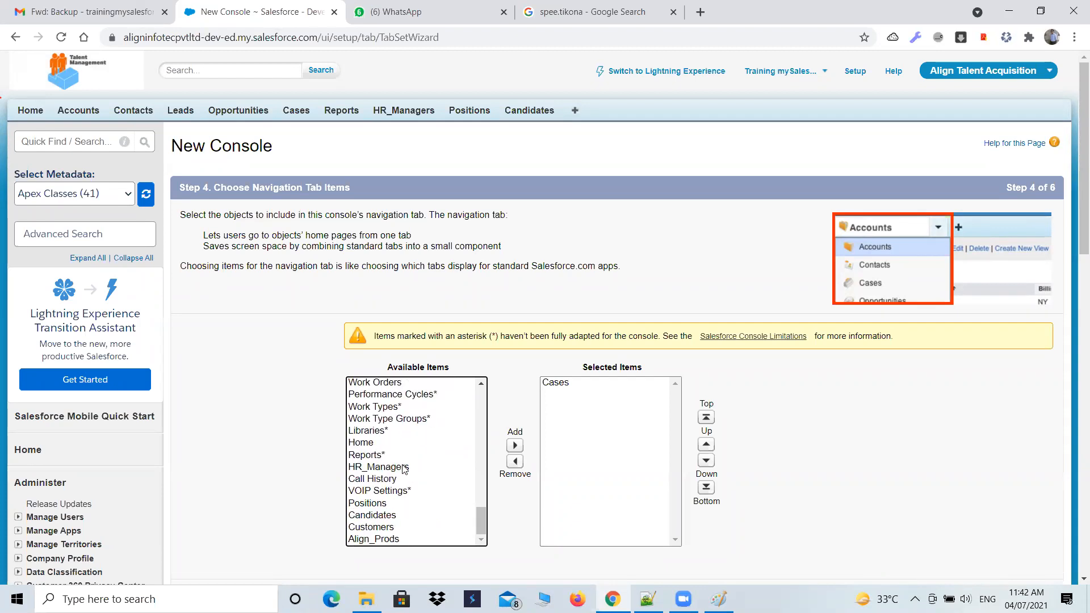
pyautogui.click(406, 466)
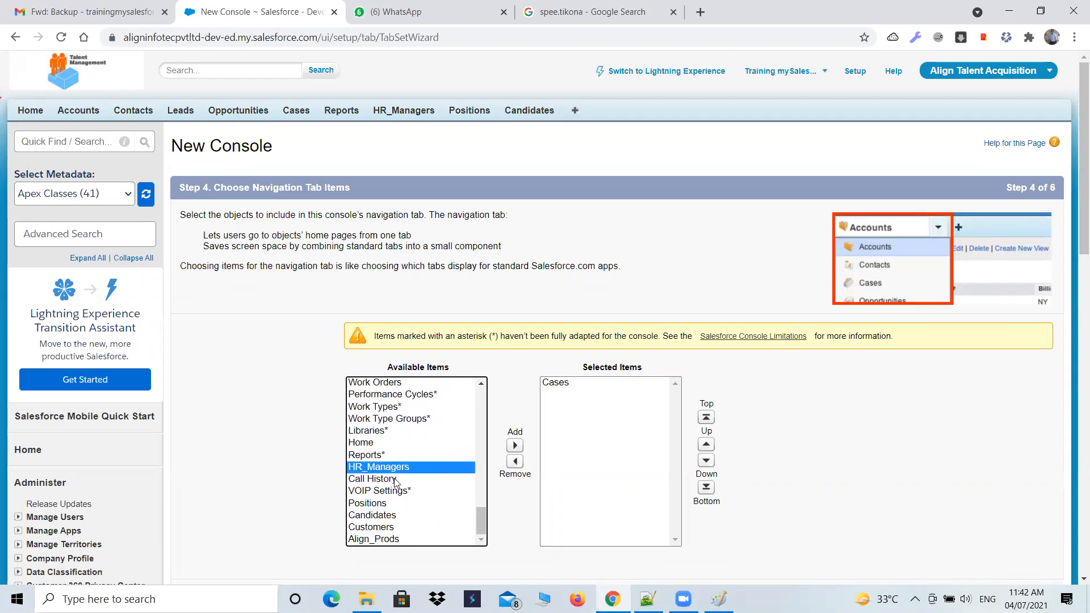
pyautogui.keyDown('ctrl'); pyautogui.click(376, 504); pyautogui.keyUp('ctrl')
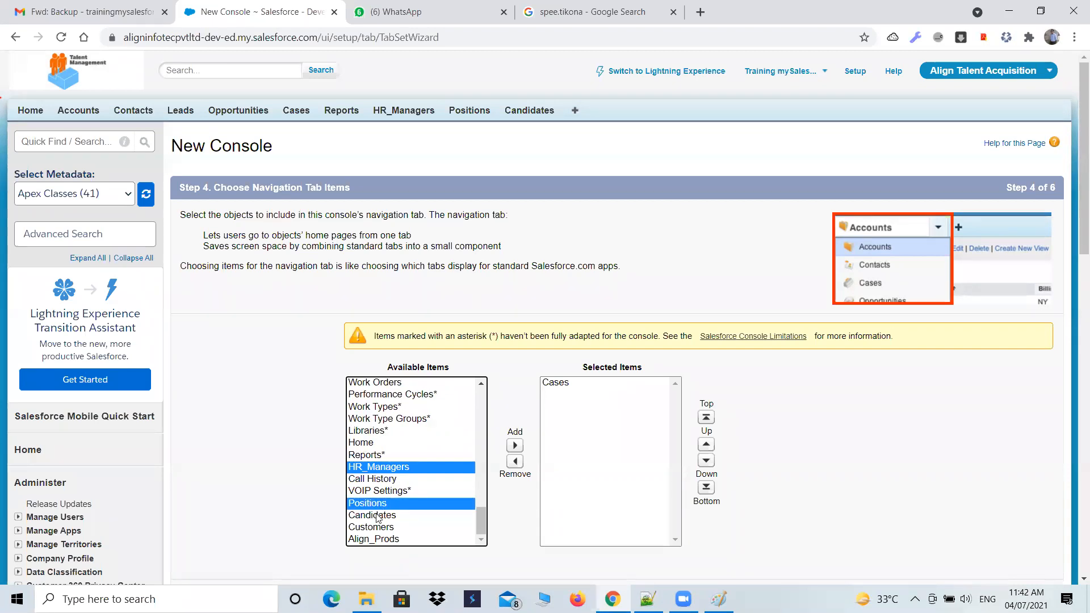
pyautogui.keyDown('ctrl'); pyautogui.click(373, 516); pyautogui.keyUp('ctrl')
pyautogui.keyDown('ctrl'); pyautogui.click(372, 527); pyautogui.keyUp('ctrl')
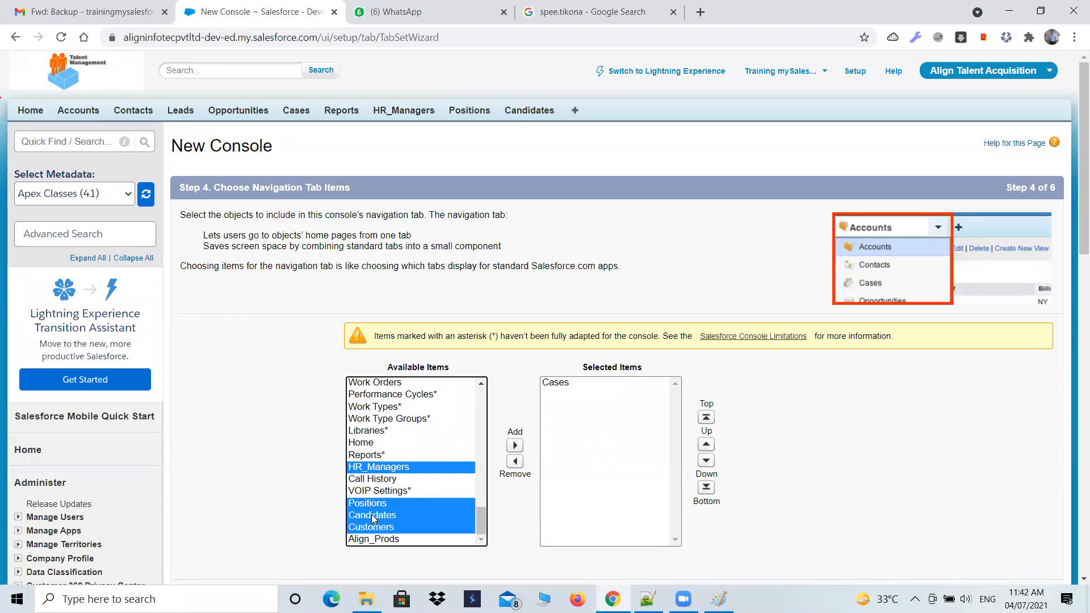
pyautogui.scroll(-1, 403, 511)
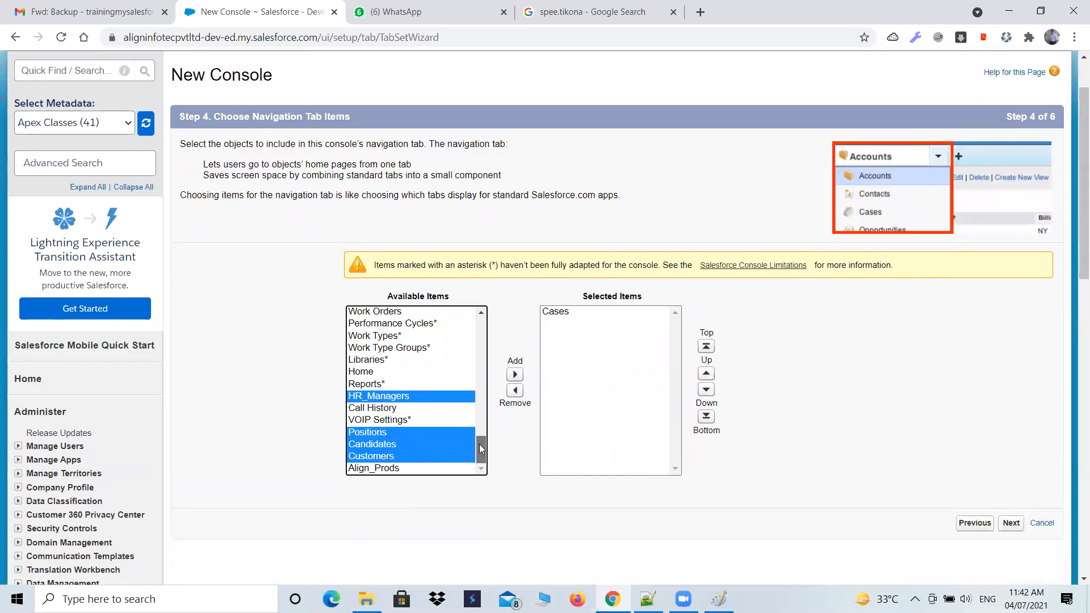
pyautogui.moveTo(479, 444); pyautogui.dragTo(480, 327)
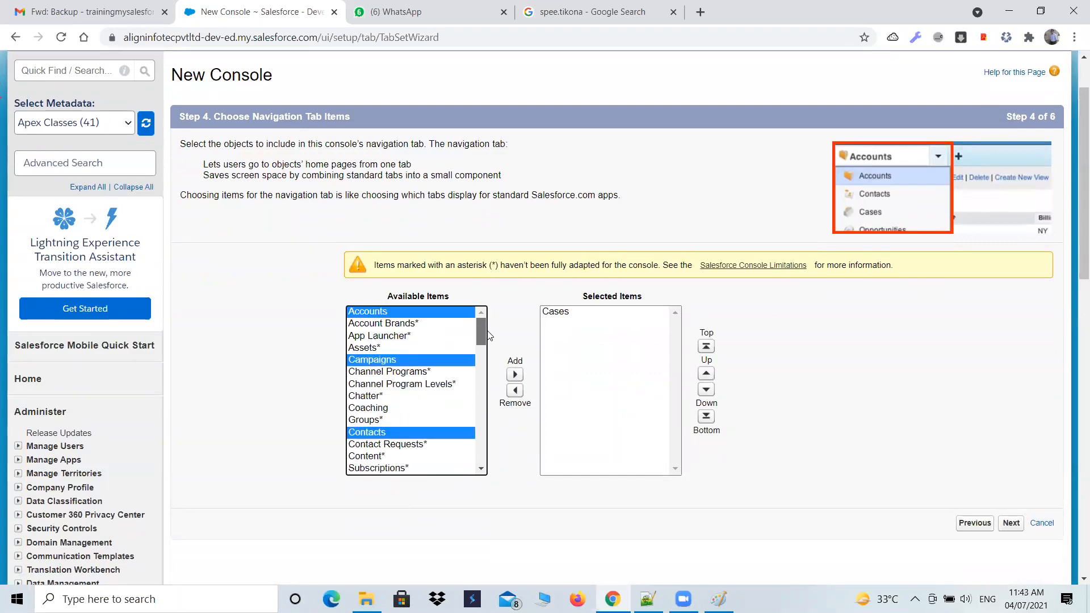
pyautogui.click(516, 375)
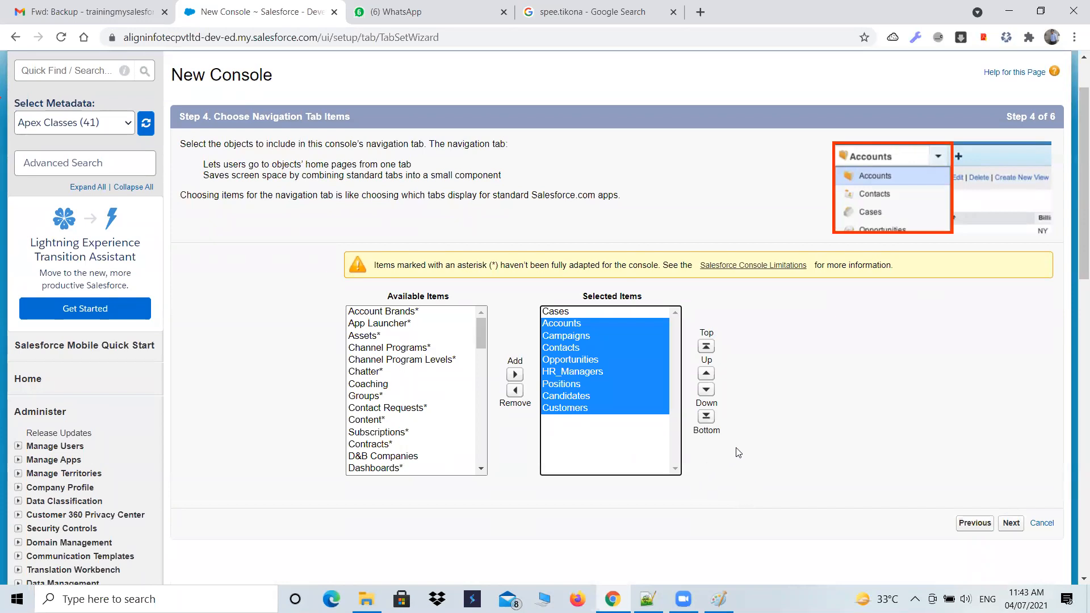
# - Open Setup in a separate browser tab and bring up the list of apps
pyautogui.scroll(1, 652, 180)
pyautogui.scroll(1, 652, 180)
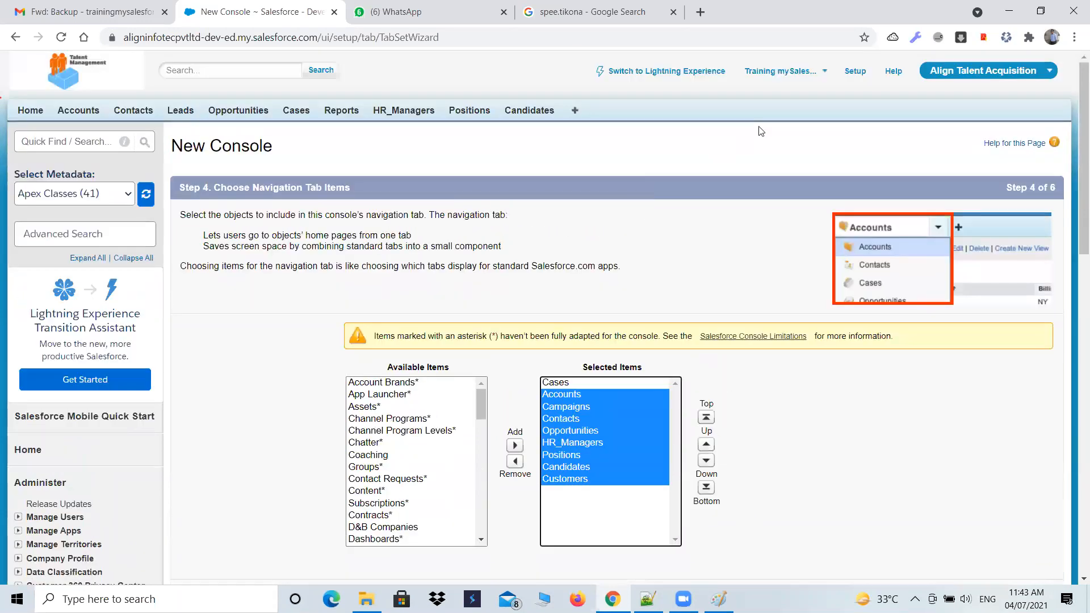
pyautogui.click(855, 72)
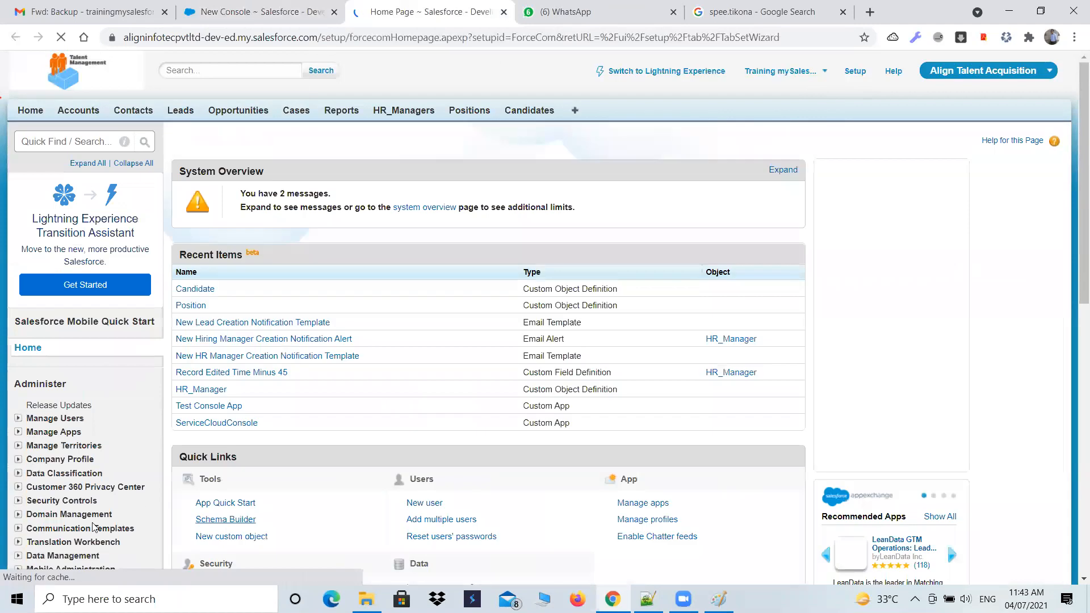
pyautogui.scroll(-8, 94, 527)
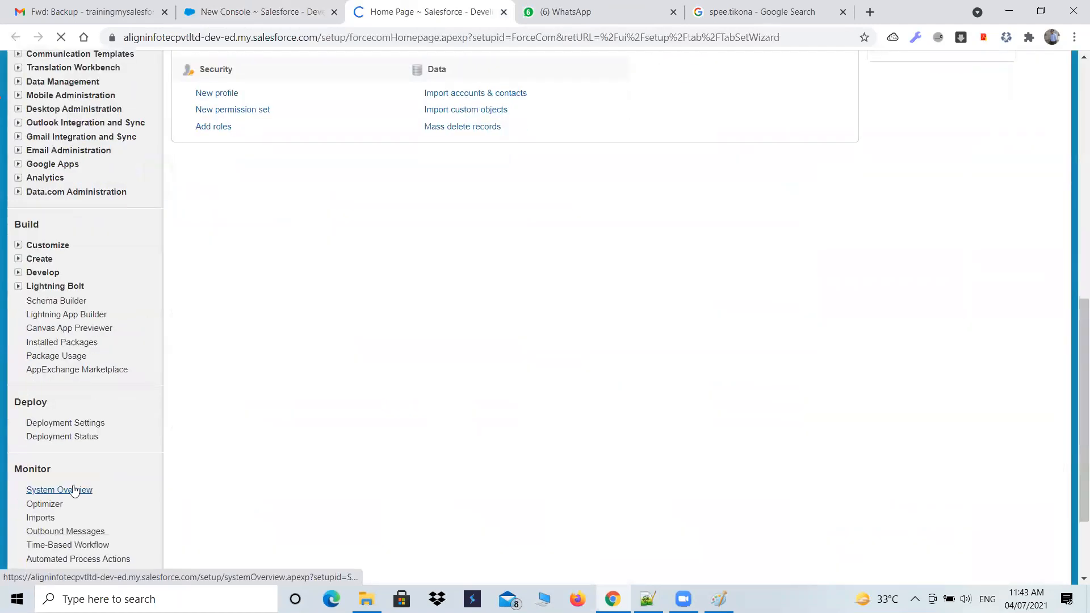
pyautogui.click(18, 246)
pyautogui.click(18, 245)
pyautogui.click(18, 259)
pyautogui.click(49, 274)
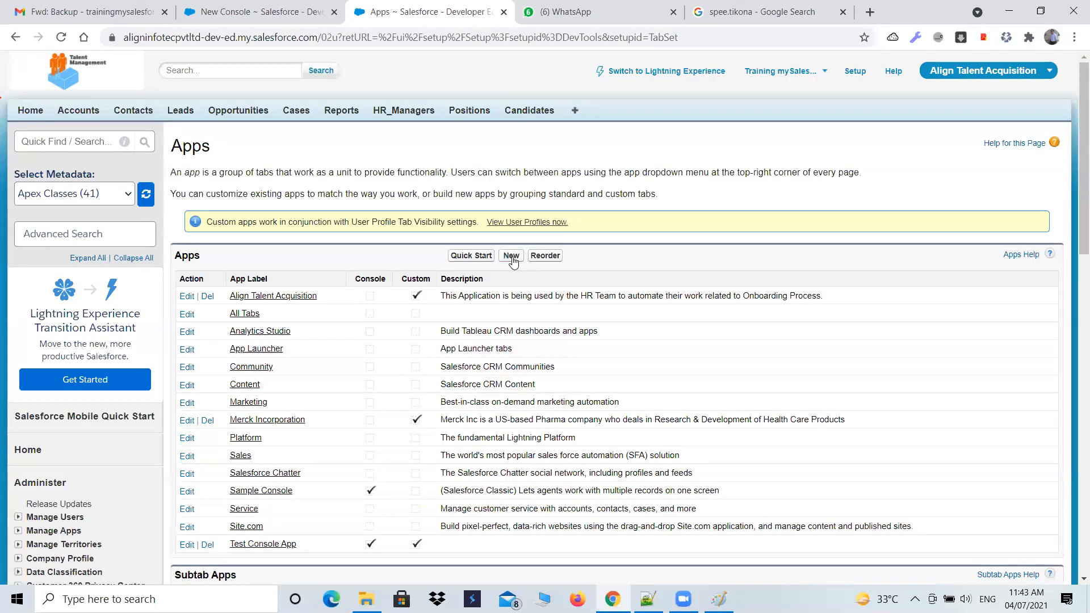
# - Start a new app of type Custom app labelled Smsapl and continue without a logo to choosing its tabs
pyautogui.click(511, 256)
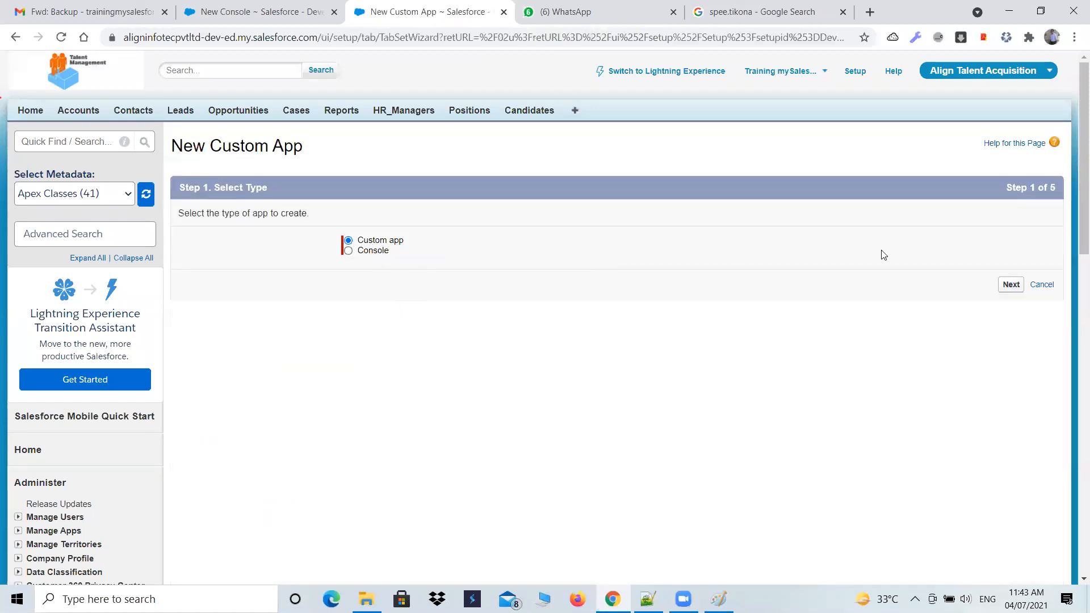
pyautogui.click(1011, 286)
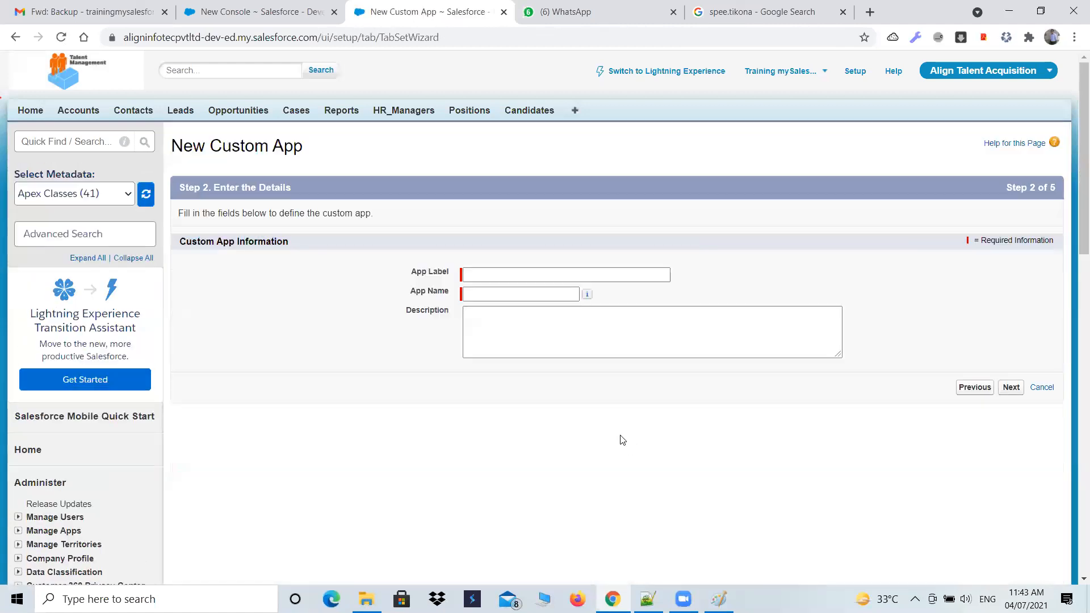
pyautogui.click(610, 272)
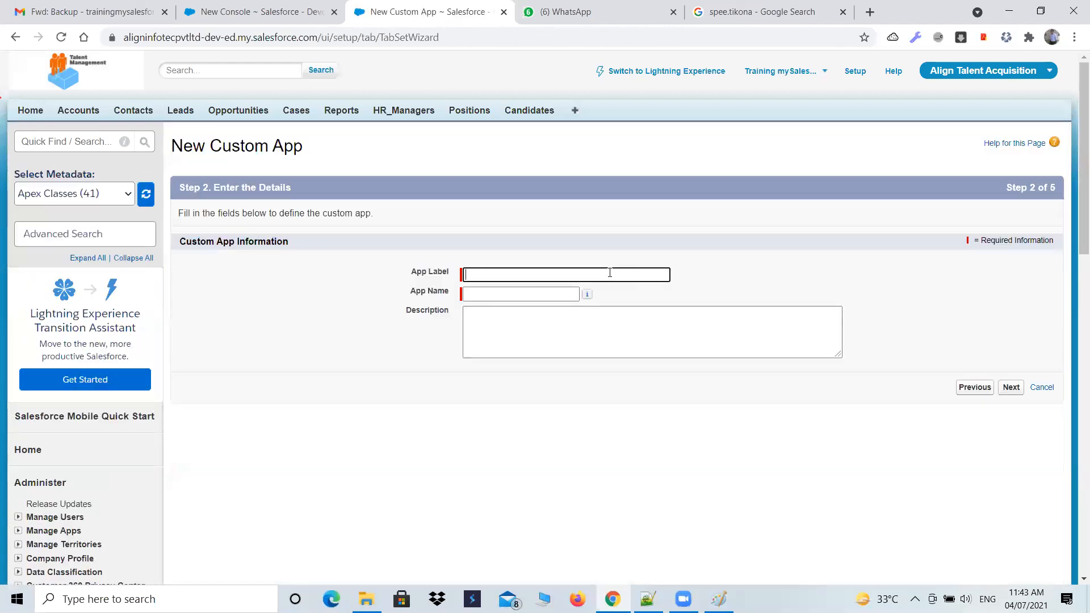
pyautogui.write('Smsapl')
pyautogui.press('Tab')
pyautogui.click(1008, 385)
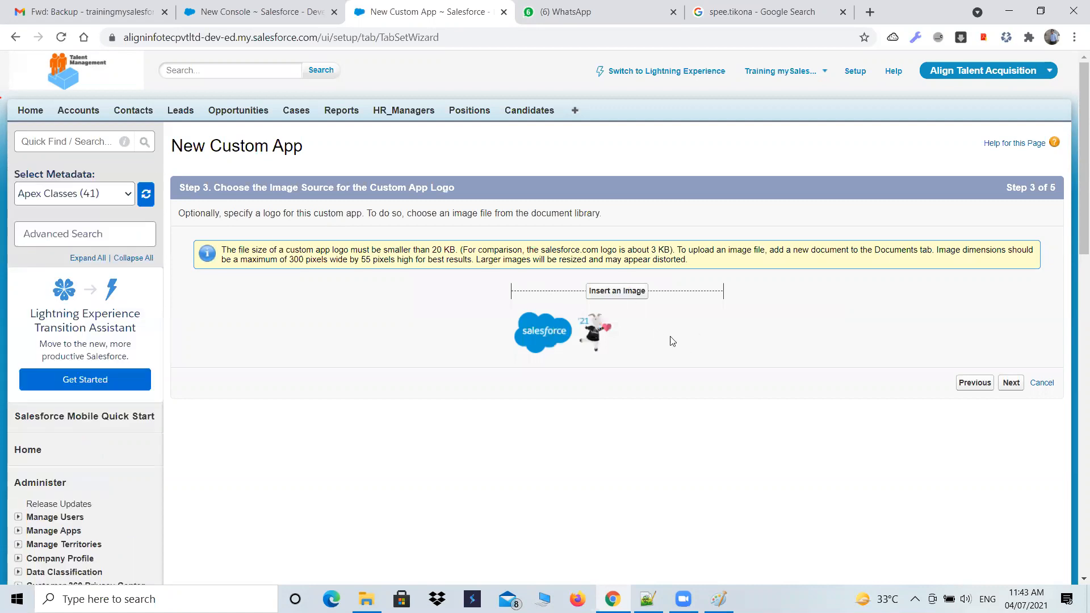
pyautogui.click(1011, 385)
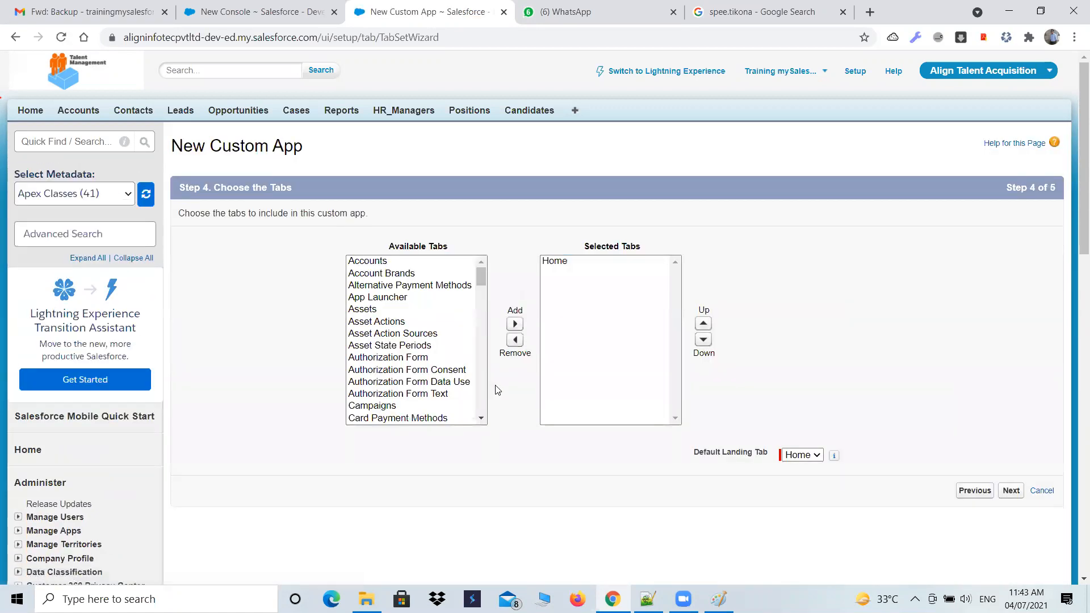
# - Add Accounts, Campaigns, Contacts, Contact Point Consent, Contact Requests, Content, Subscriptions and the last Communication Subscription entry to the custom app's selected tabs
pyautogui.click(266, 12)
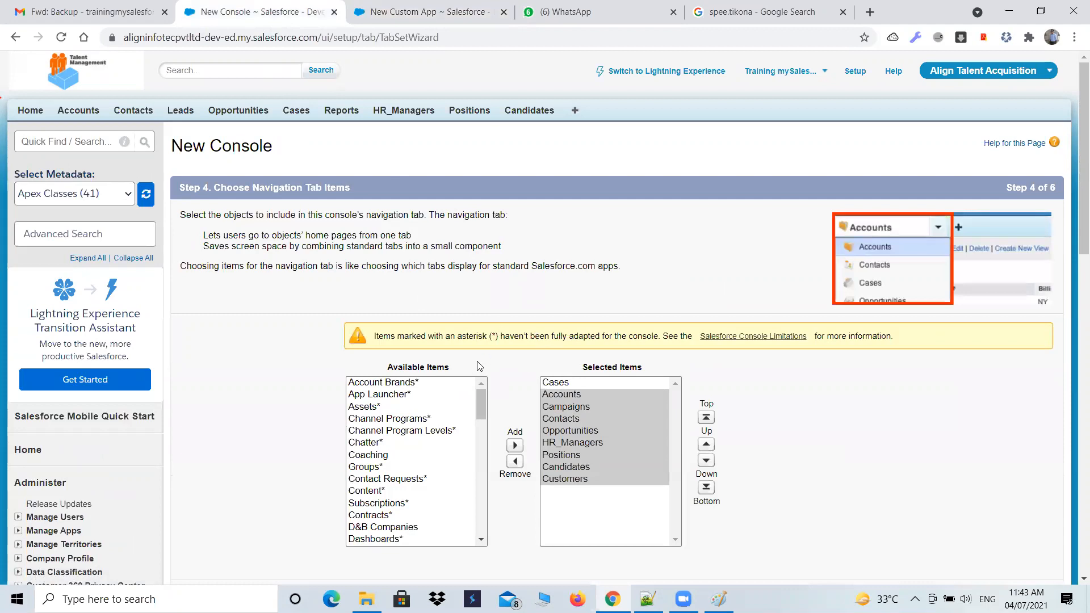
pyautogui.click(421, 12)
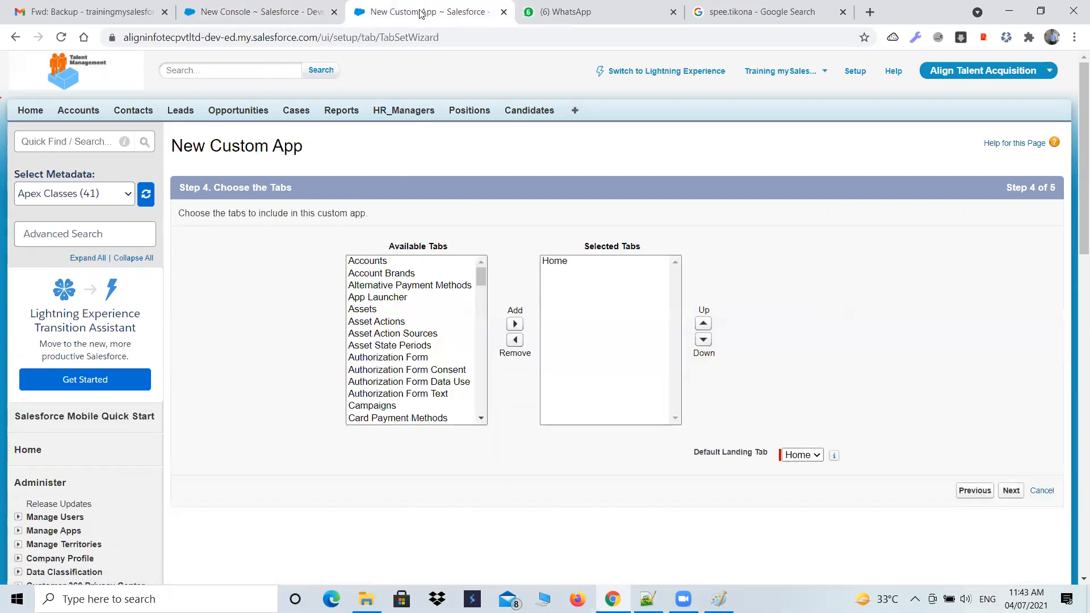
pyautogui.click(366, 260)
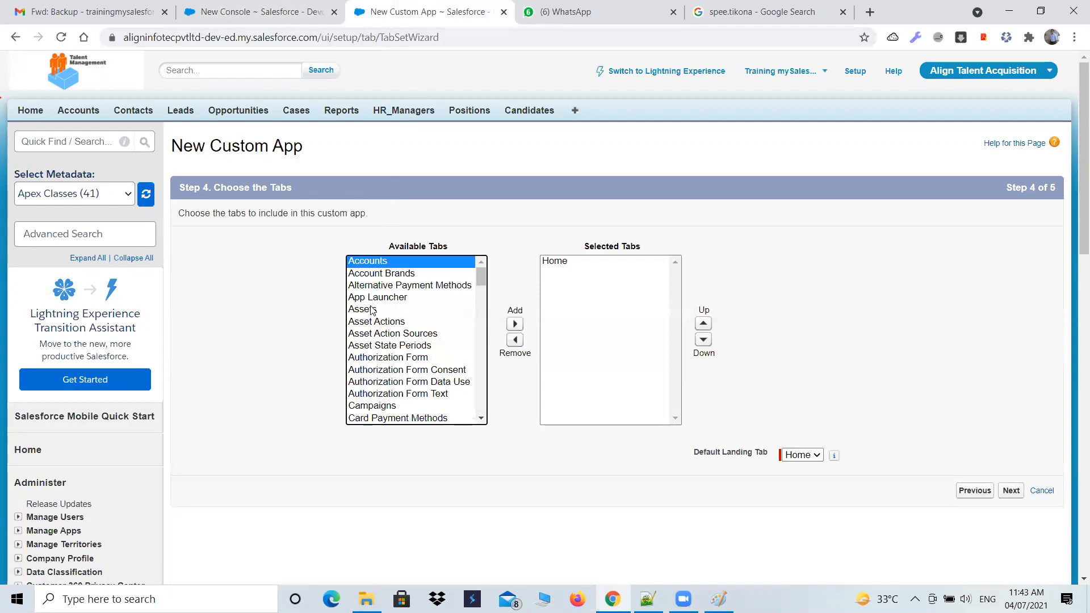
pyautogui.click(360, 407)
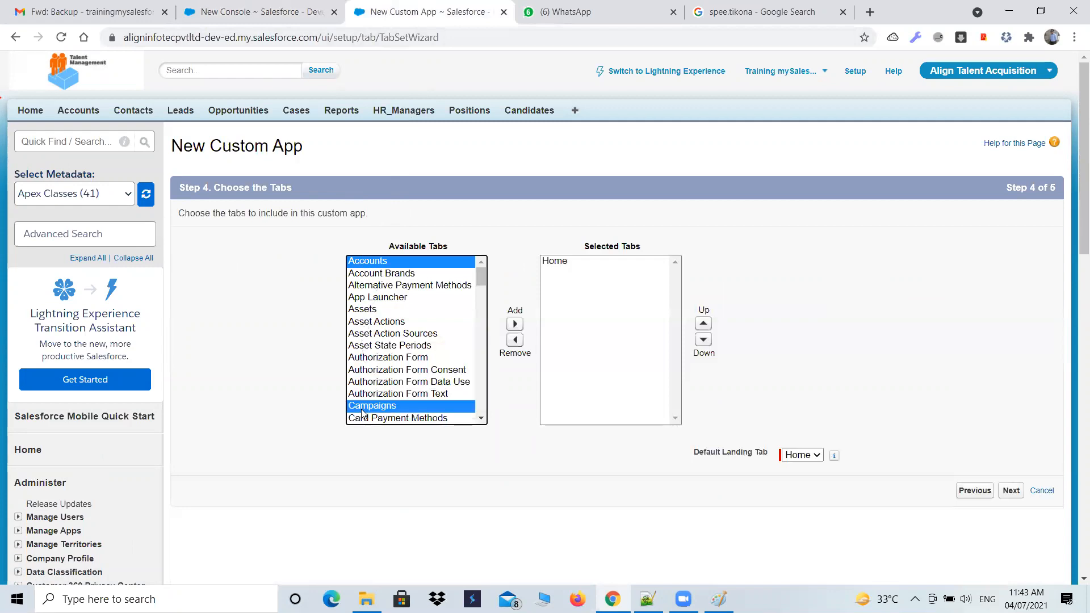
pyautogui.scroll(-4, 389, 397)
pyautogui.click(390, 326)
pyautogui.keyDown('ctrl'); pyautogui.click(380, 362); pyautogui.keyUp('ctrl')
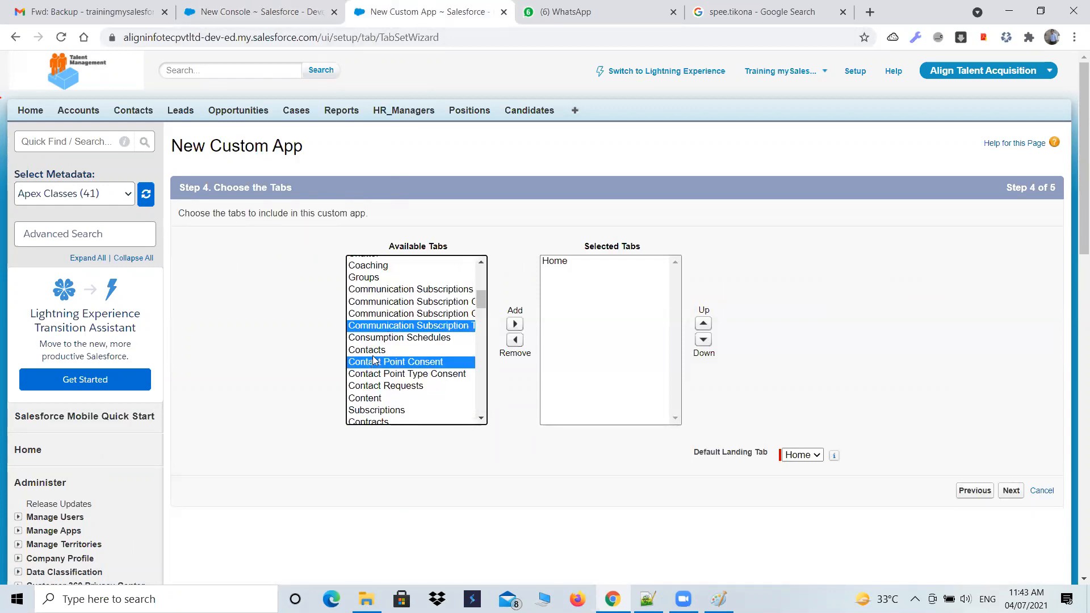
pyautogui.keyDown('ctrl'); pyautogui.click(375, 349); pyautogui.keyUp('ctrl')
pyautogui.keyDown('ctrl'); pyautogui.click(370, 386); pyautogui.keyUp('ctrl')
pyautogui.keyDown('ctrl'); pyautogui.click(366, 398); pyautogui.keyUp('ctrl')
pyautogui.keyDown('ctrl'); pyautogui.click(362, 410); pyautogui.keyUp('ctrl')
pyautogui.keyDown('ctrl'); pyautogui.scroll(-1, 389, 380); pyautogui.keyUp('ctrl')
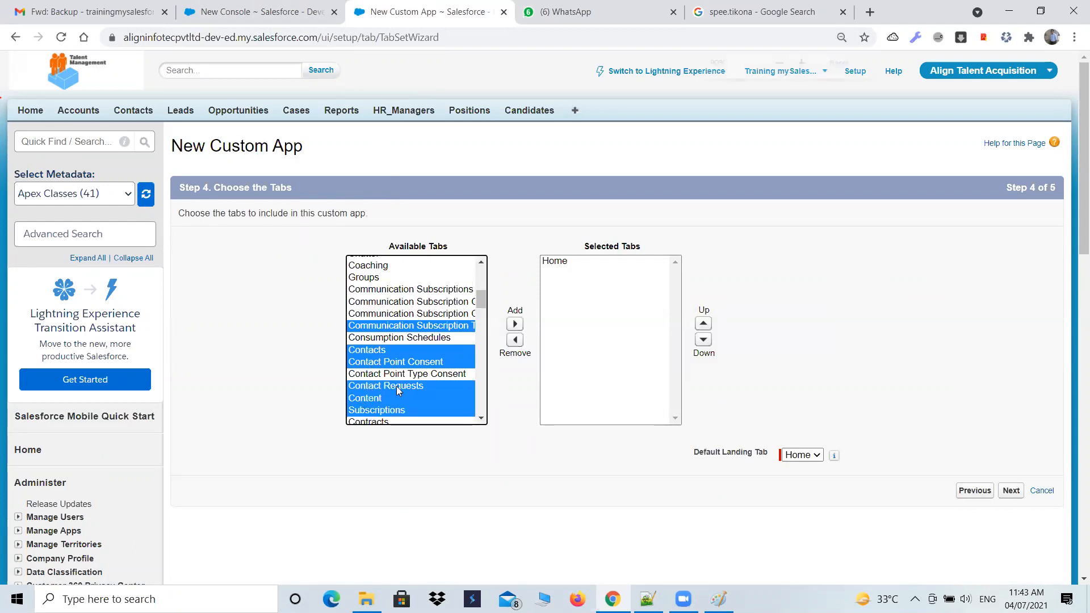
pyautogui.scroll(-2, 390, 380)
pyautogui.click(484, 152)
pyautogui.scroll(3, 462, 462)
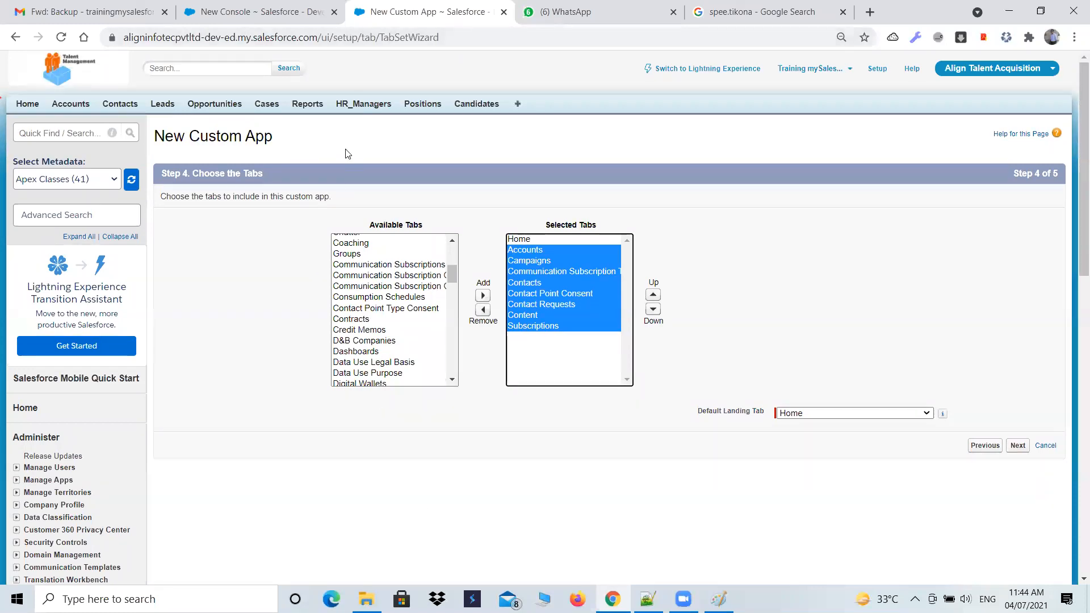
# - Compare the console's selected navigation items with the custom app's selected tabs, highlighting Home in the custom app, and return to the console wizard
pyautogui.click(271, 7)
pyautogui.click(404, 10)
pyautogui.click(222, 19)
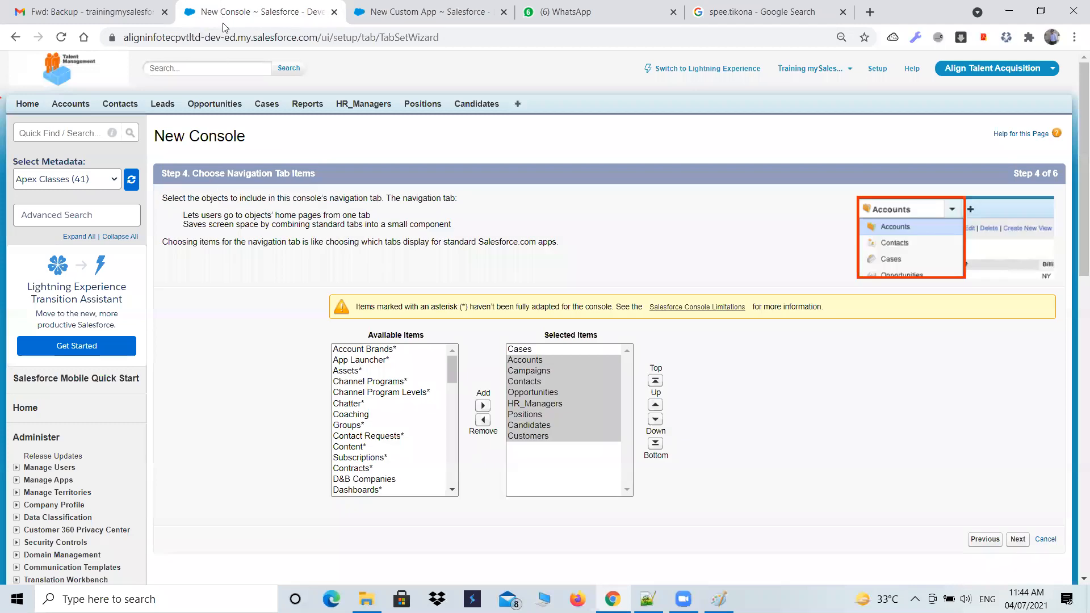
pyautogui.click(405, 12)
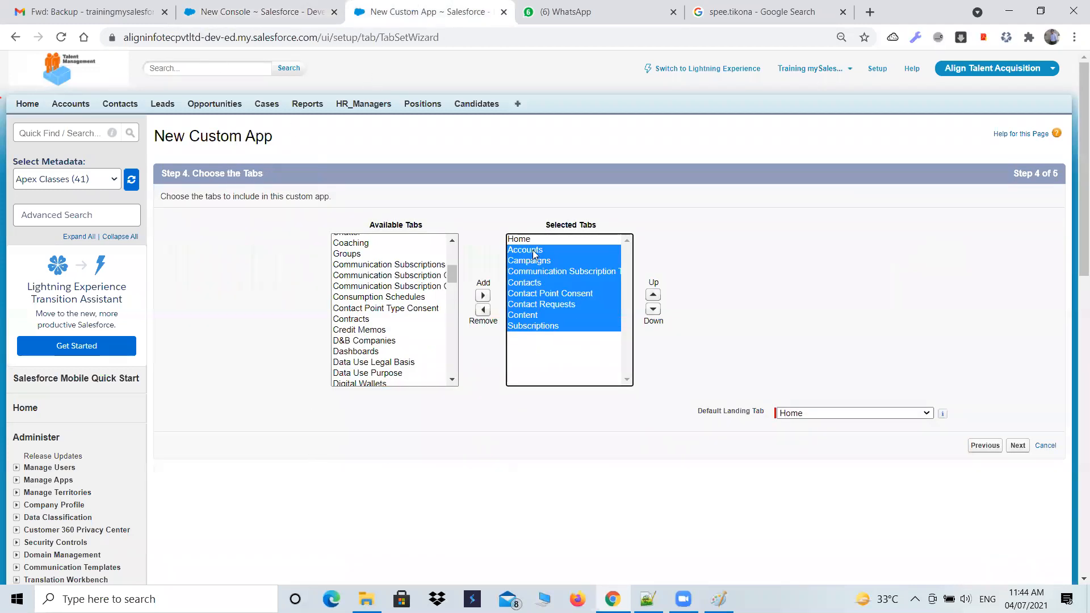
pyautogui.click(517, 238)
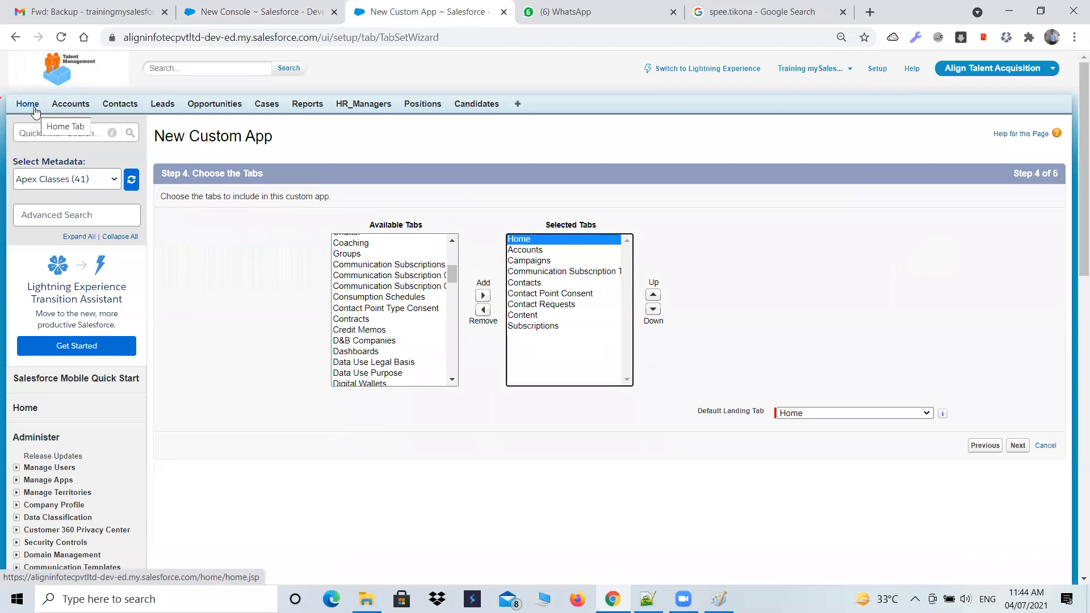
pyautogui.click(210, 12)
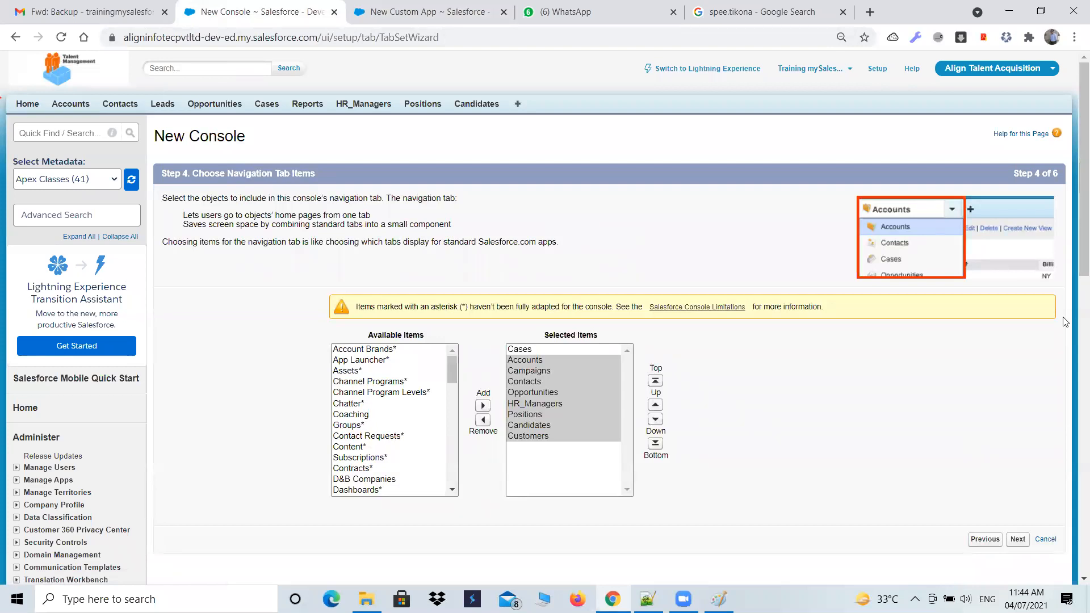
# - Compare the console's selected navigation items with the custom app's selected tabs
pyautogui.scroll(-1, 1065, 321)
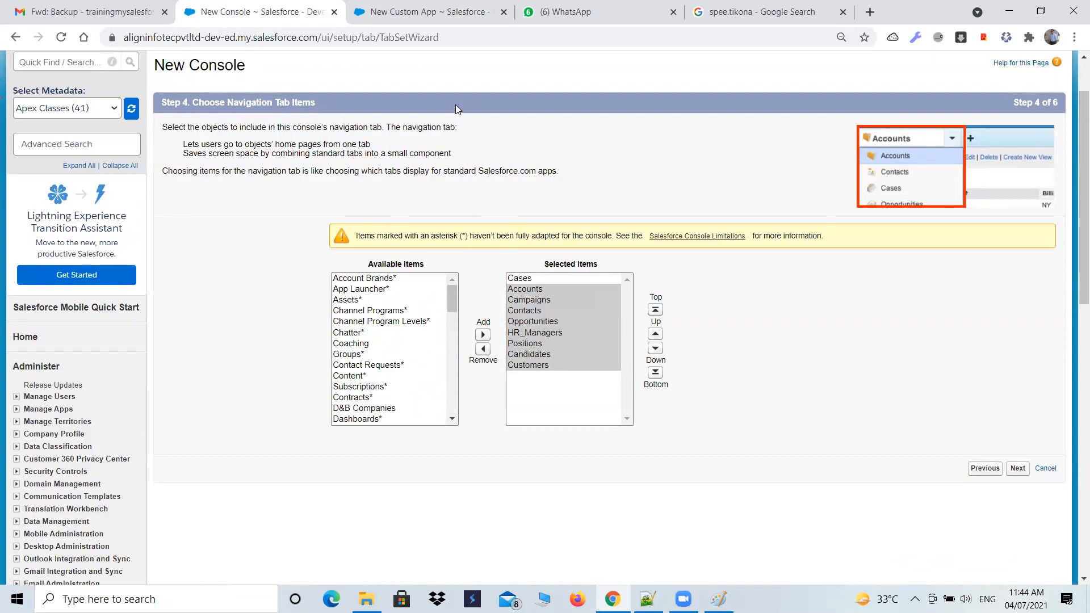
pyautogui.click(415, 10)
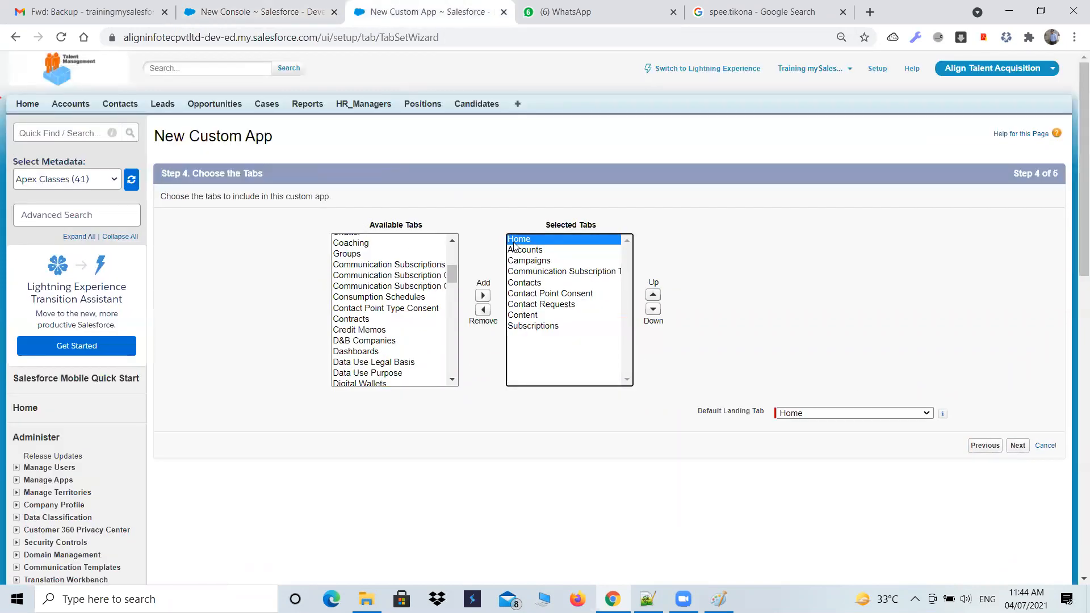
pyautogui.click(239, 8)
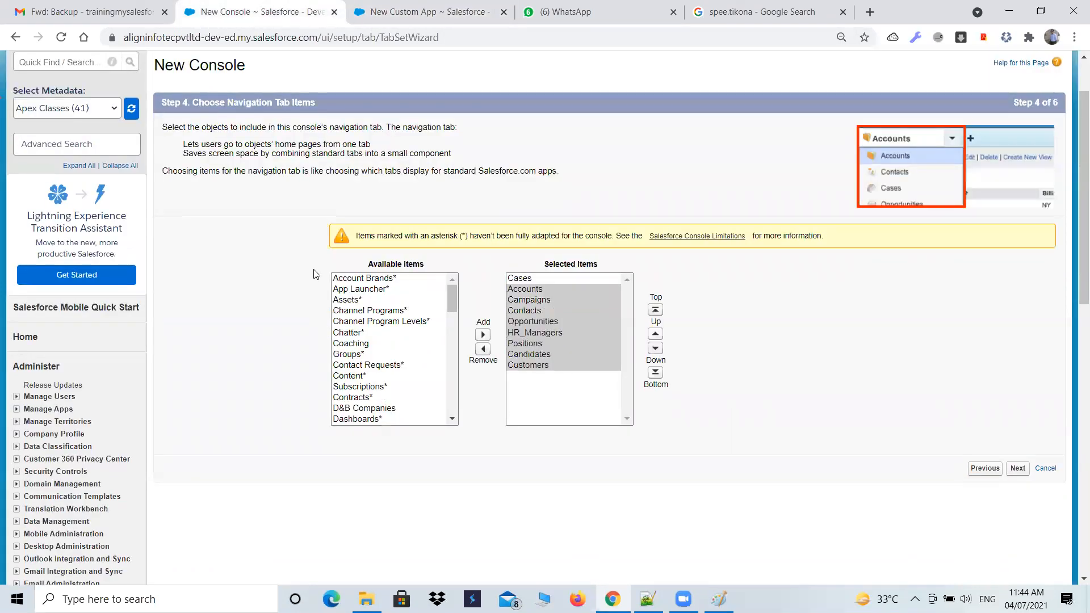
# - Highlight the custom app's Default Landing Tab setting, choose Home for it and review the other available options
pyautogui.click(466, 23)
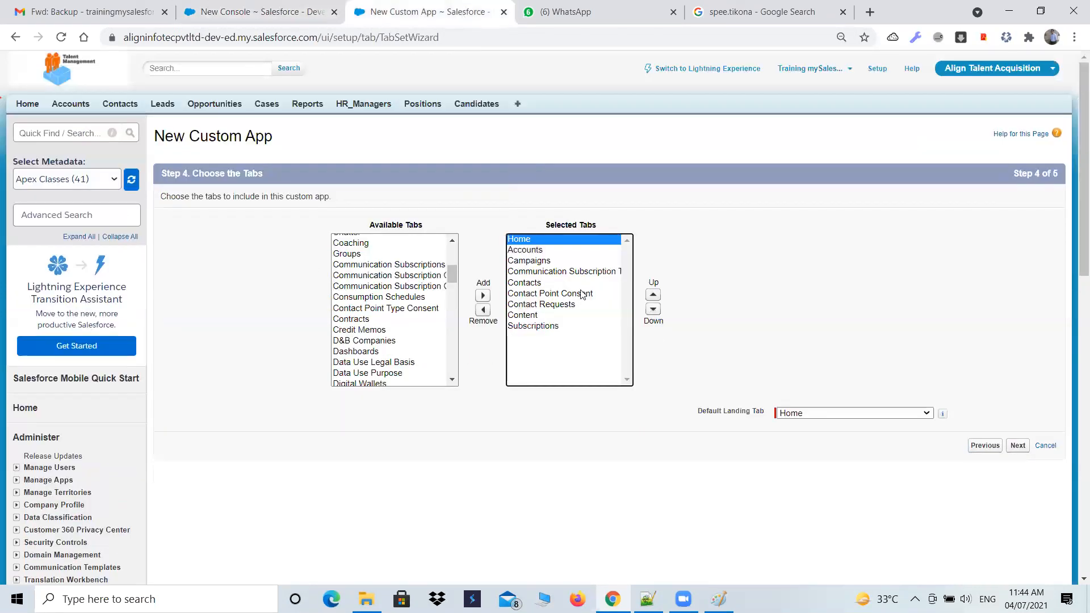
pyautogui.moveTo(700, 421); pyautogui.dragTo(767, 424)
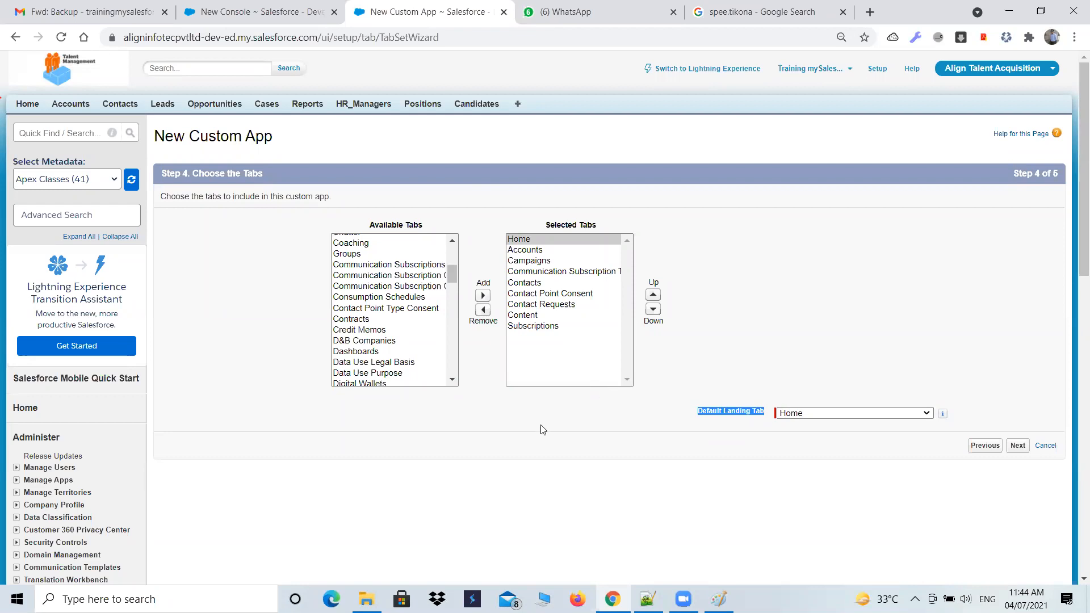
pyautogui.click(845, 418)
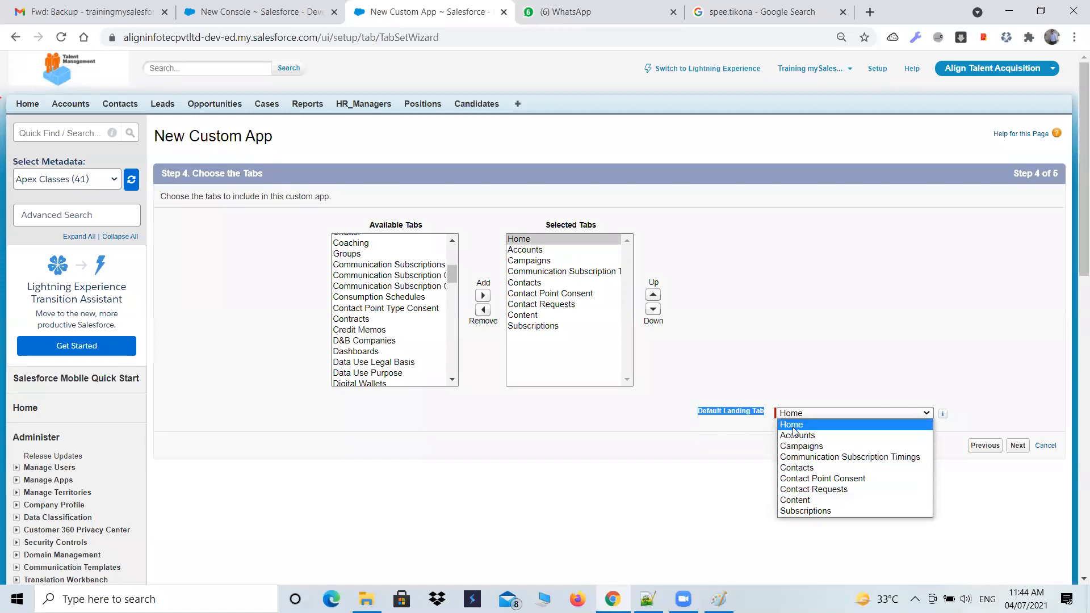
pyautogui.click(794, 423)
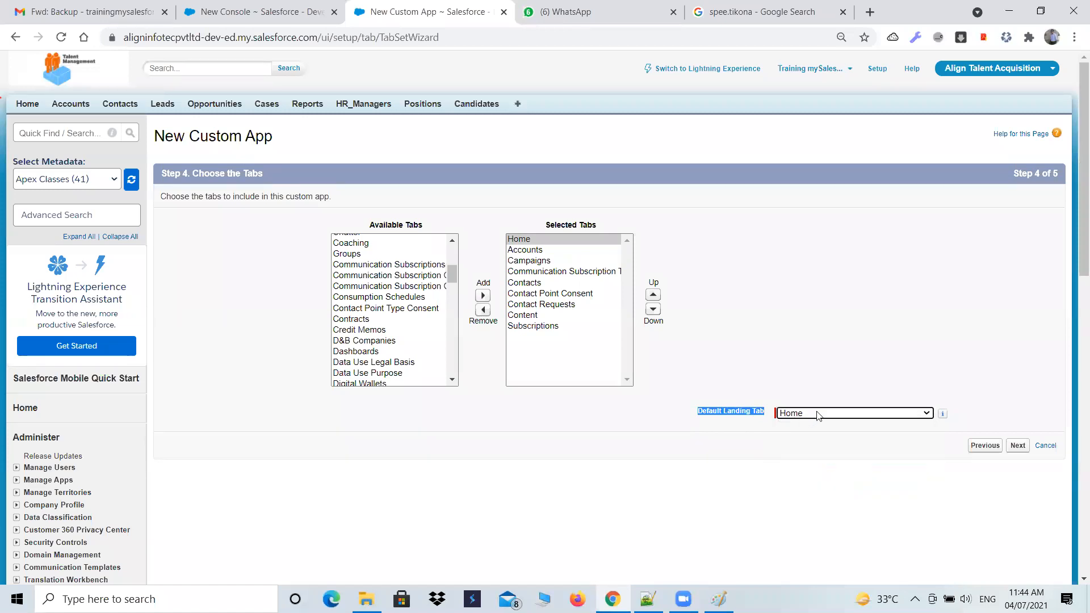
pyautogui.click(818, 416)
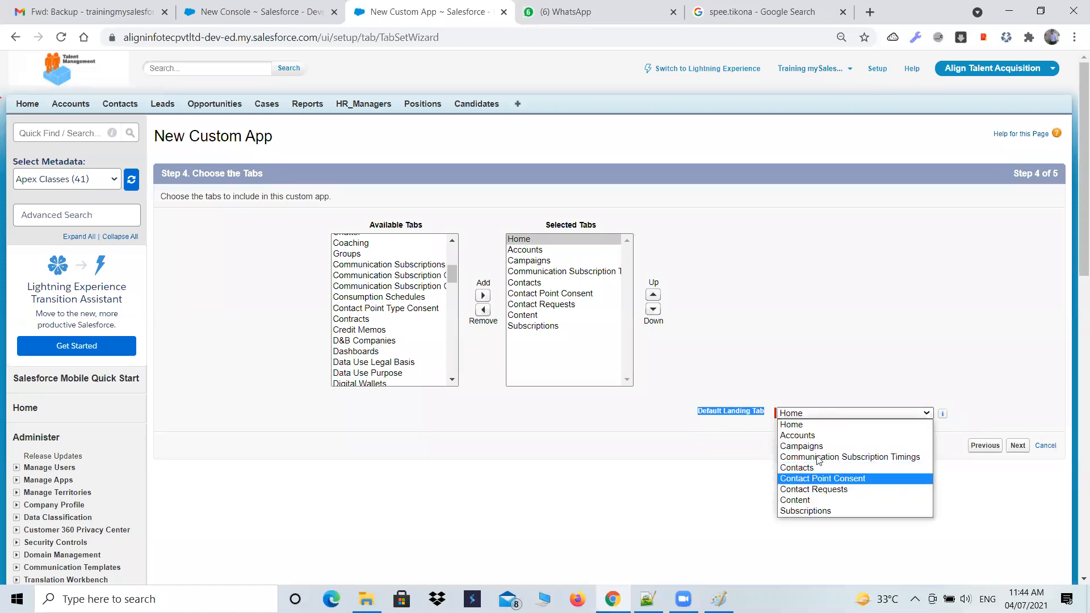
# - Return to the console wizard, review its selected navigation items and continue to choosing how lists and records display
pyautogui.click(269, 15)
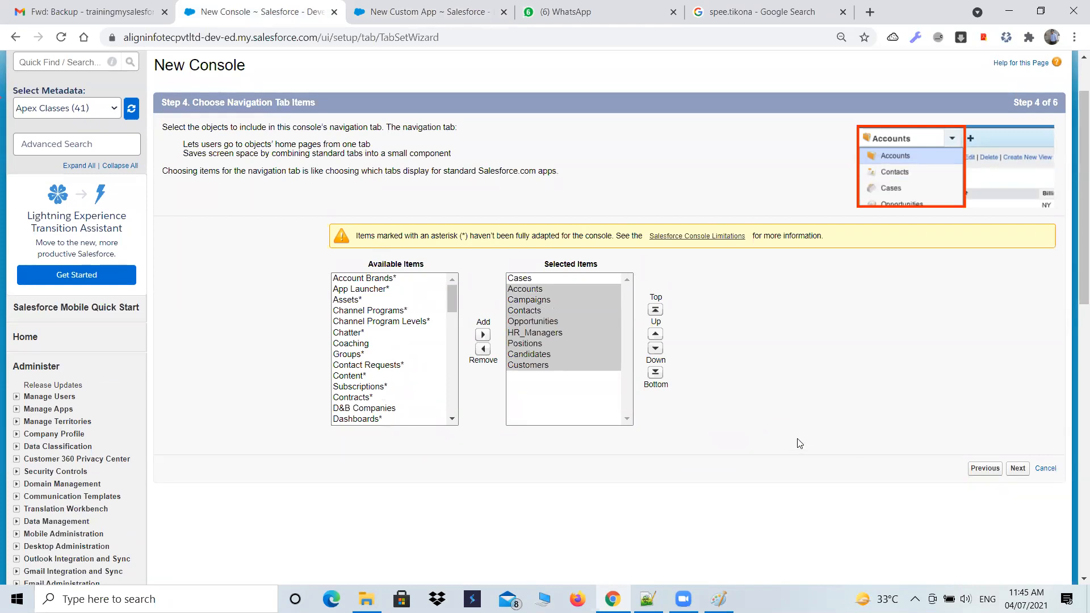
pyautogui.click(572, 368)
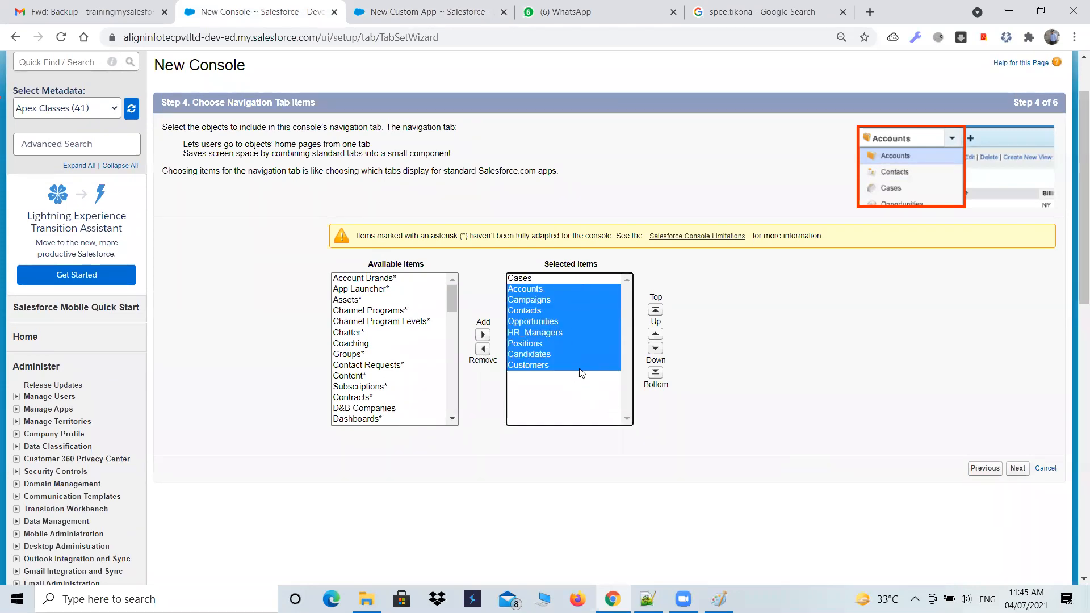
pyautogui.click(767, 368)
pyautogui.click(534, 311)
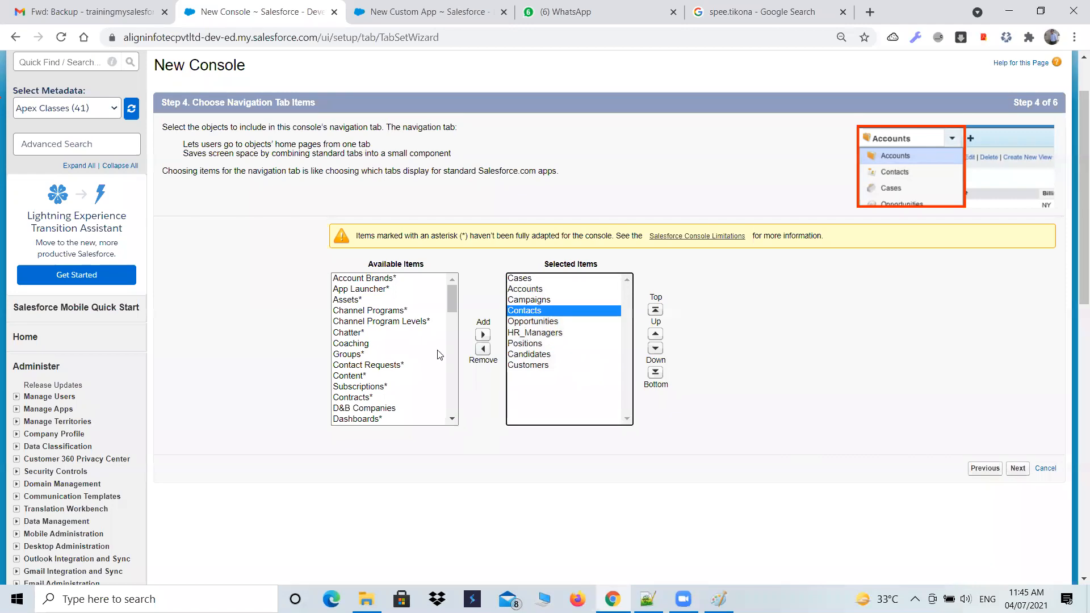
pyautogui.scroll(1, 437, 355)
pyautogui.scroll(-1, 823, 419)
pyautogui.click(1016, 468)
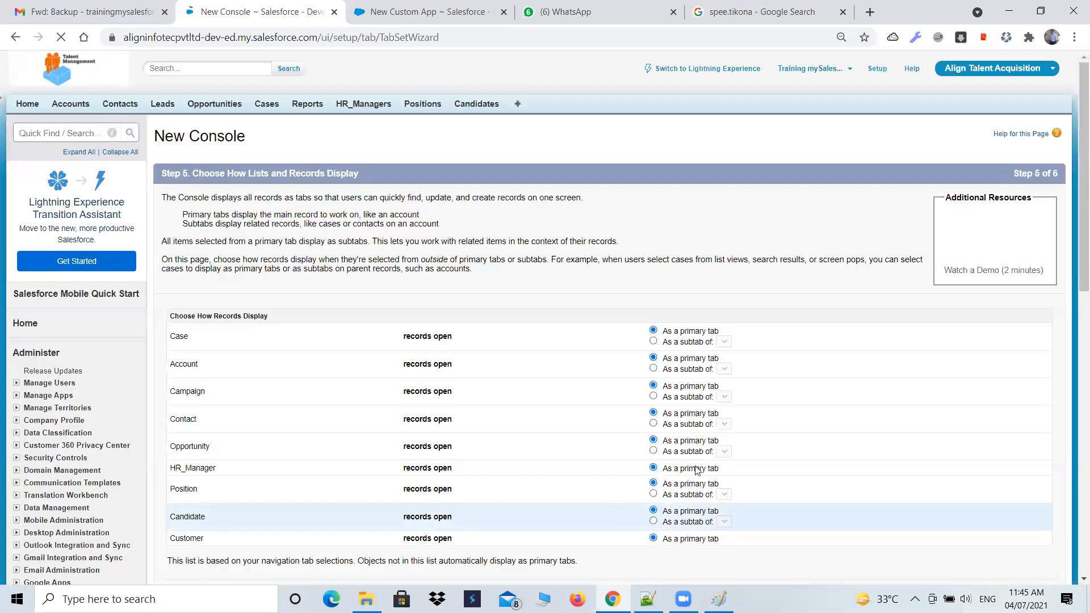
# - Continue the custom app wizard to profile assignment and make the app visible to all profiles
pyautogui.click(448, 12)
pyautogui.click(1013, 446)
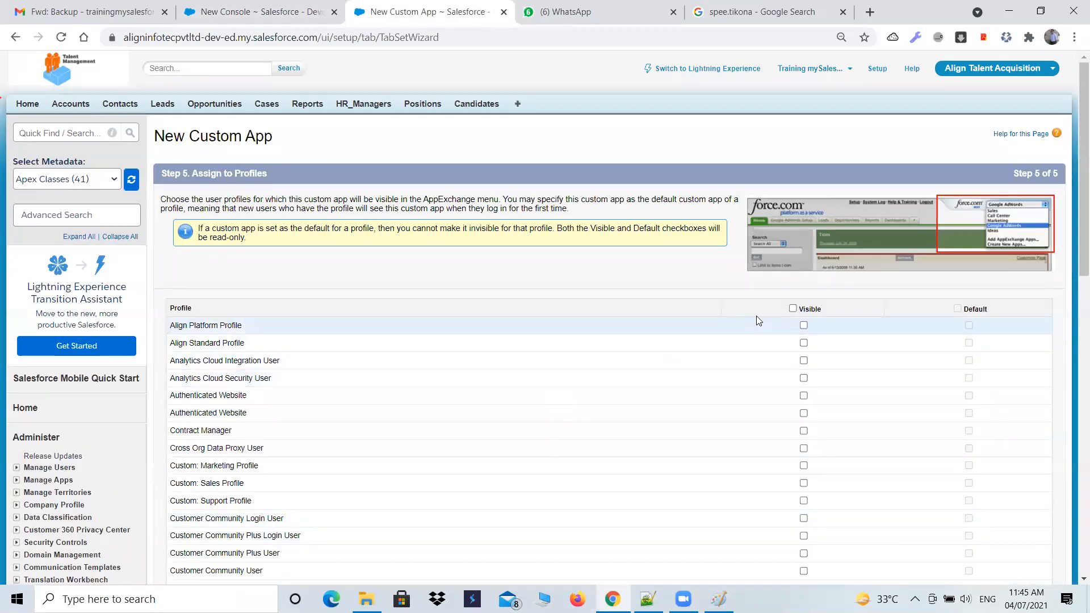
pyautogui.click(793, 308)
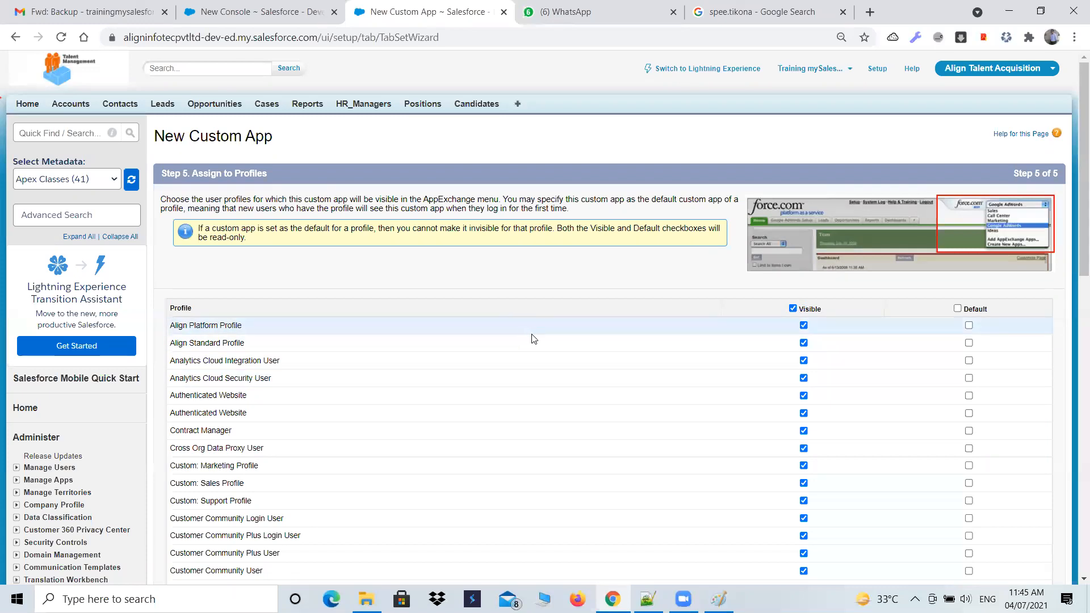
pyautogui.scroll(-1, 531, 336)
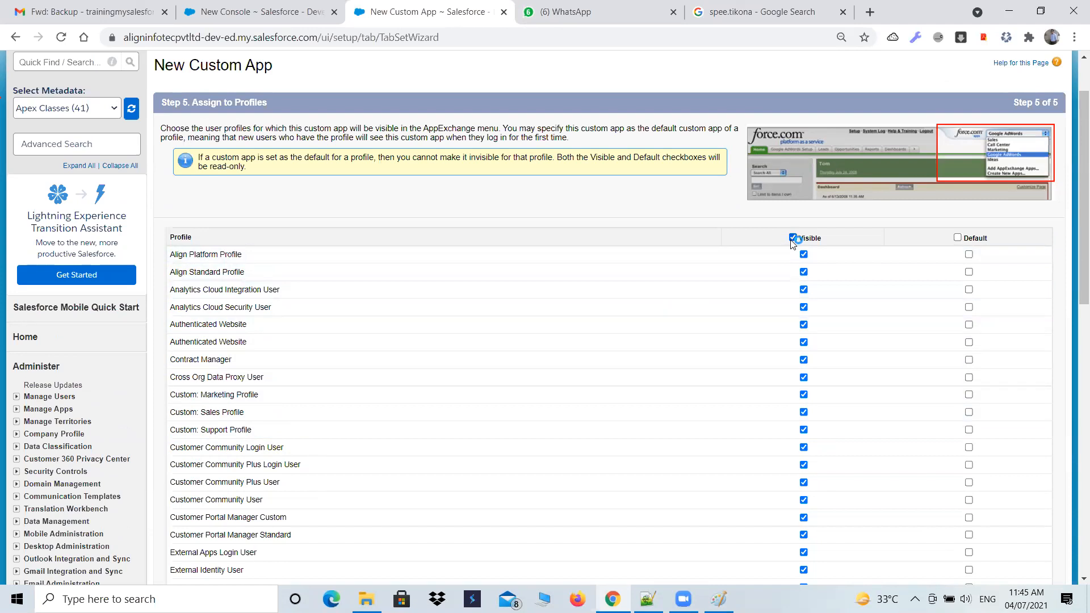
# - Compare the console's record display options with the custom app's profile step, keep all records as primary tabs, and continue to the console's profile assignment
pyautogui.click(237, 11)
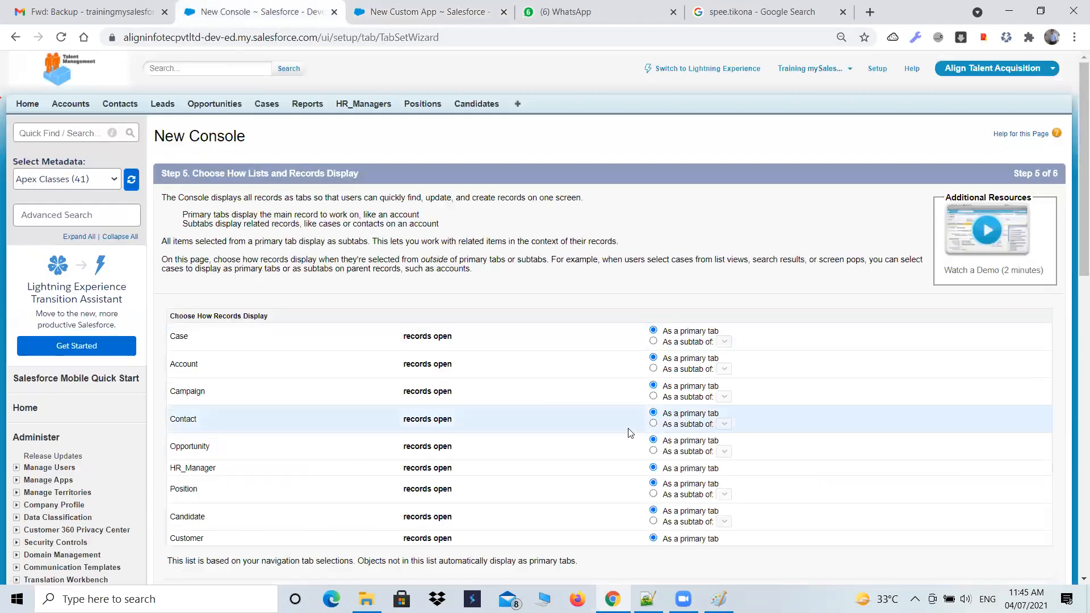
pyautogui.scroll(-1, 628, 433)
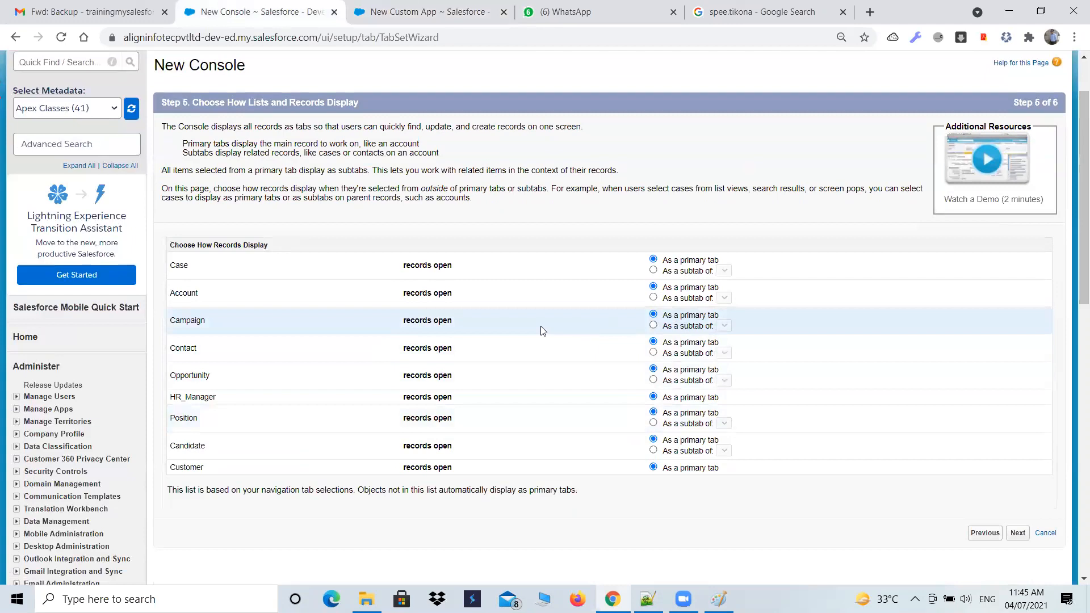
pyautogui.scroll(-2, 504, 409)
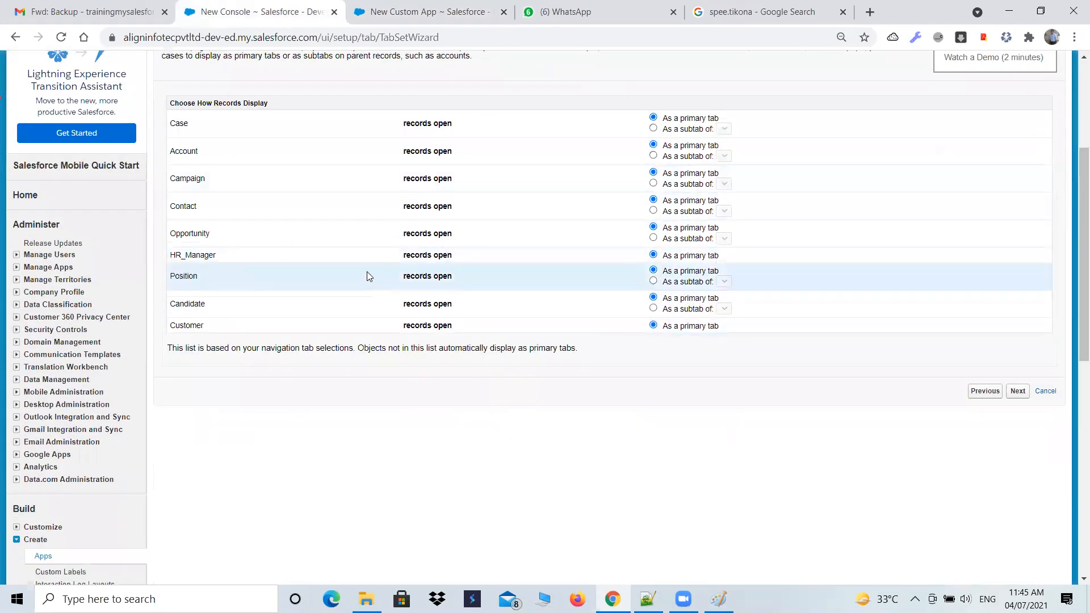
pyautogui.scroll(1, 414, 253)
pyautogui.click(410, 9)
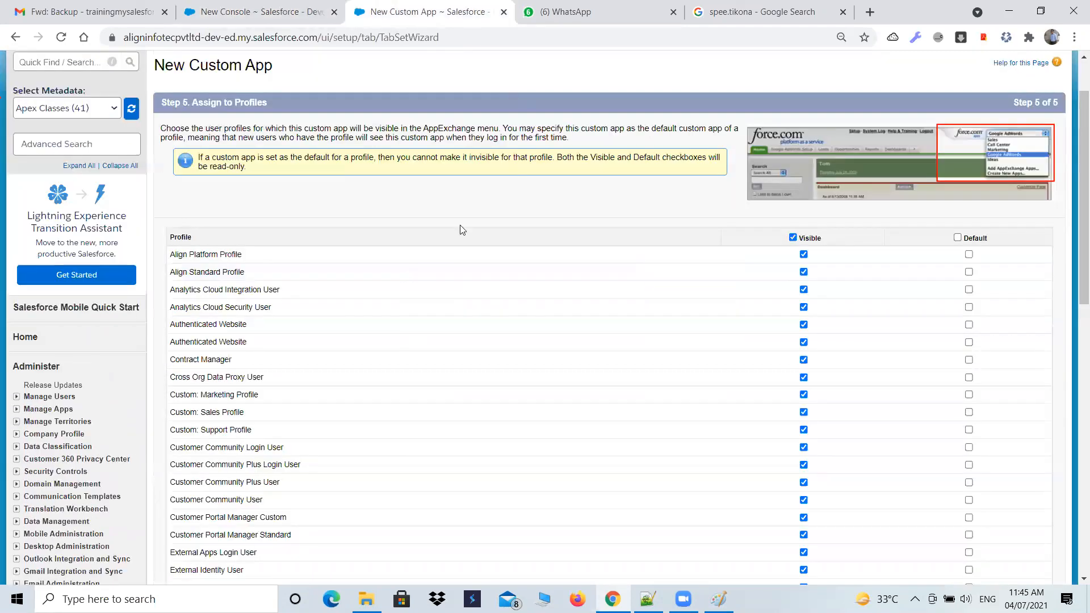
pyautogui.click(227, 7)
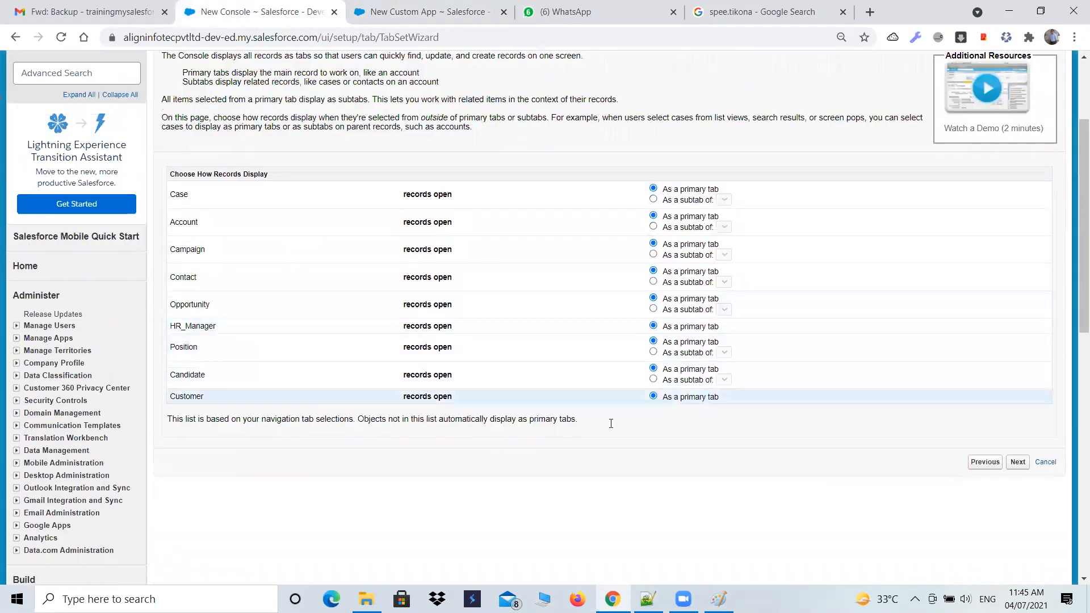
pyautogui.click(1017, 462)
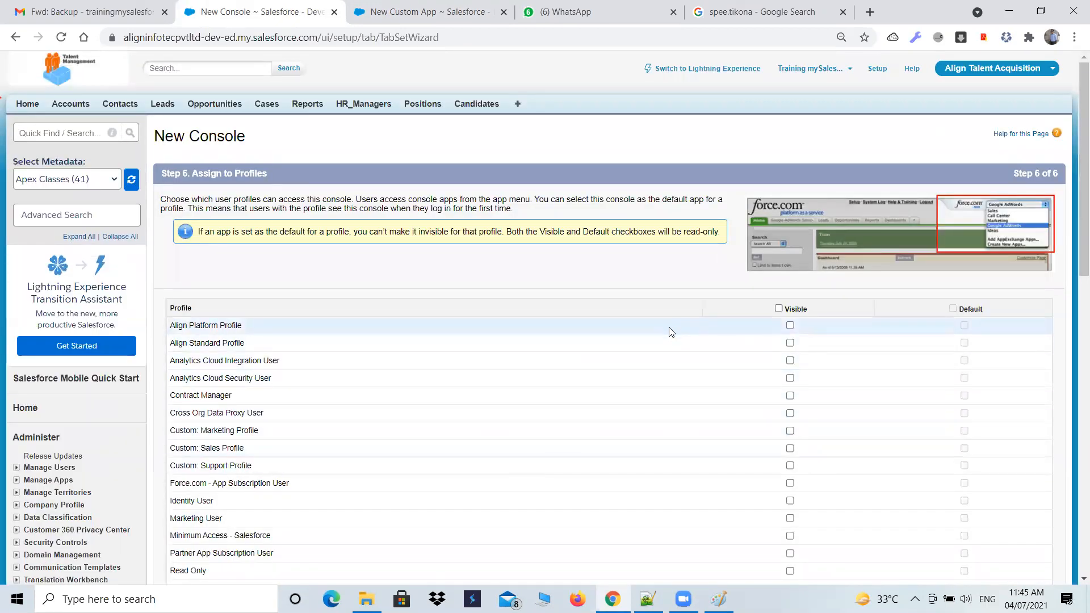
# - Make the console app visible to all listed profiles and save it
pyautogui.click(434, 6)
pyautogui.click(256, 11)
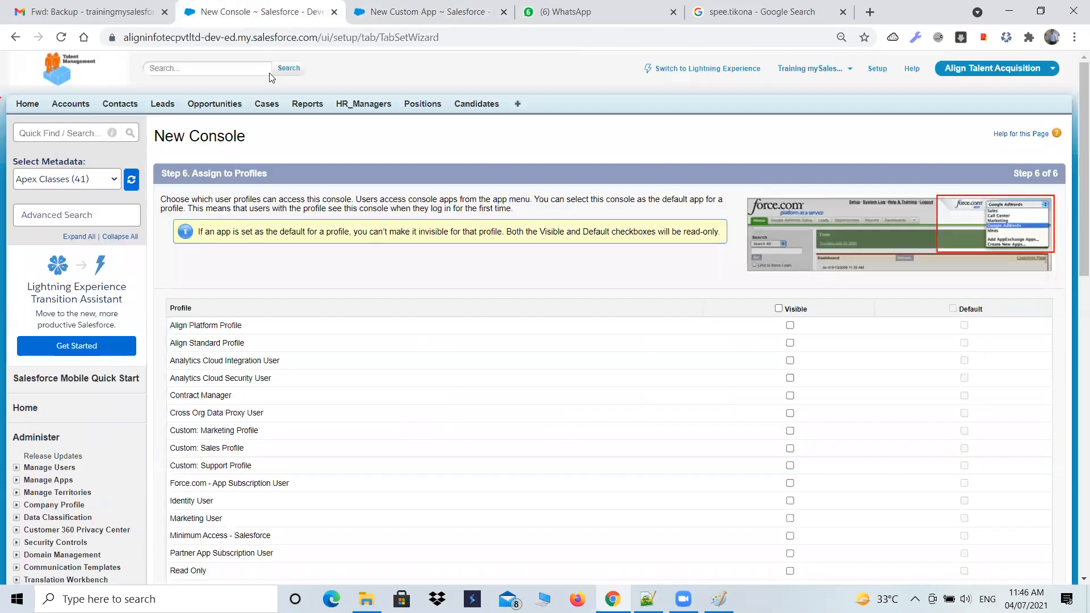
pyautogui.scroll(-3, 417, 417)
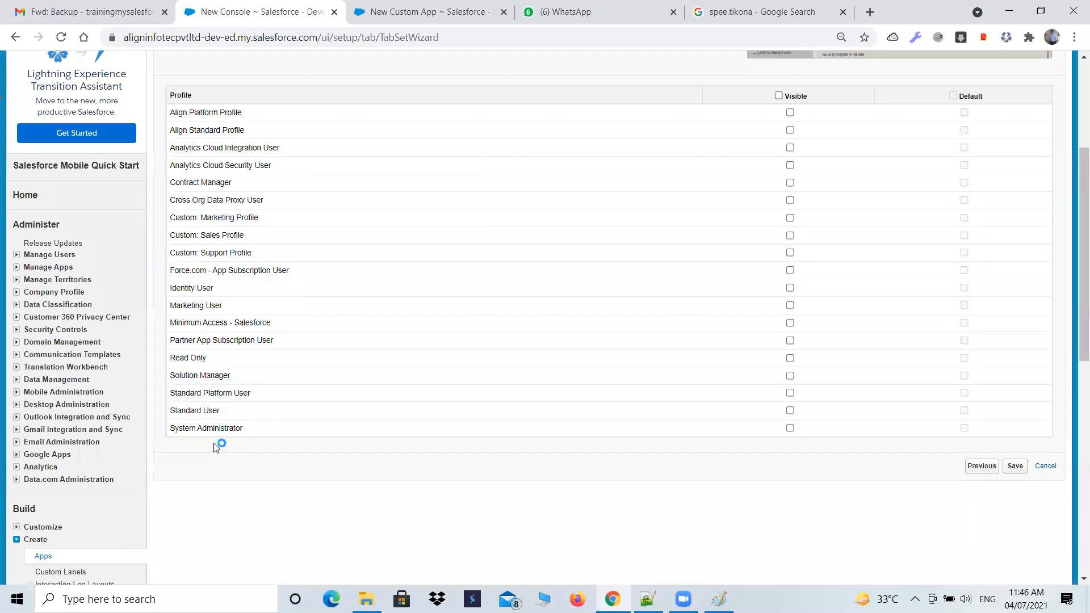
pyautogui.click(778, 96)
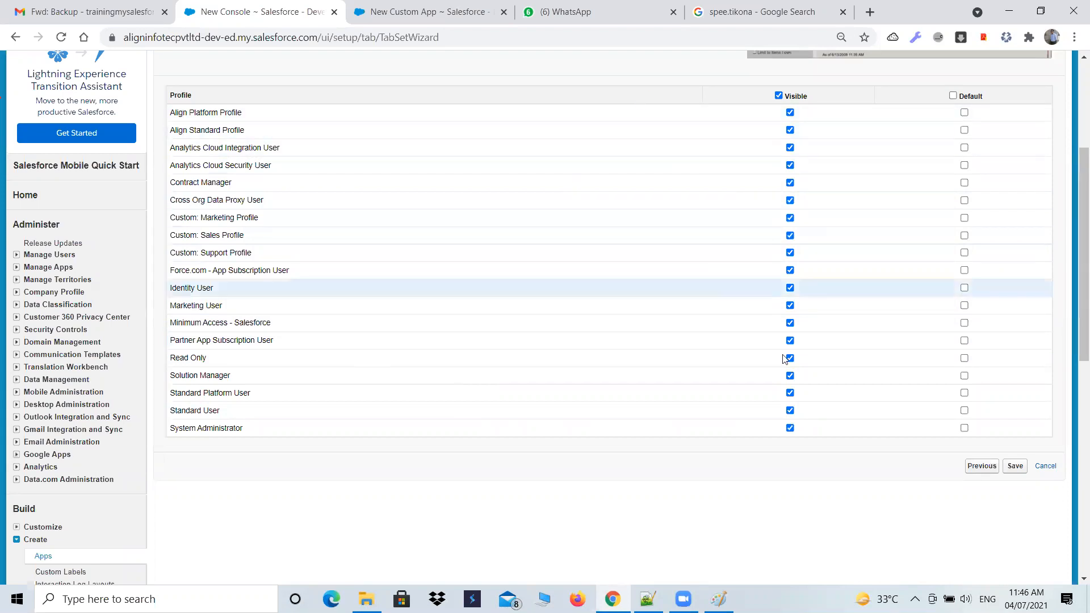
pyautogui.click(1023, 471)
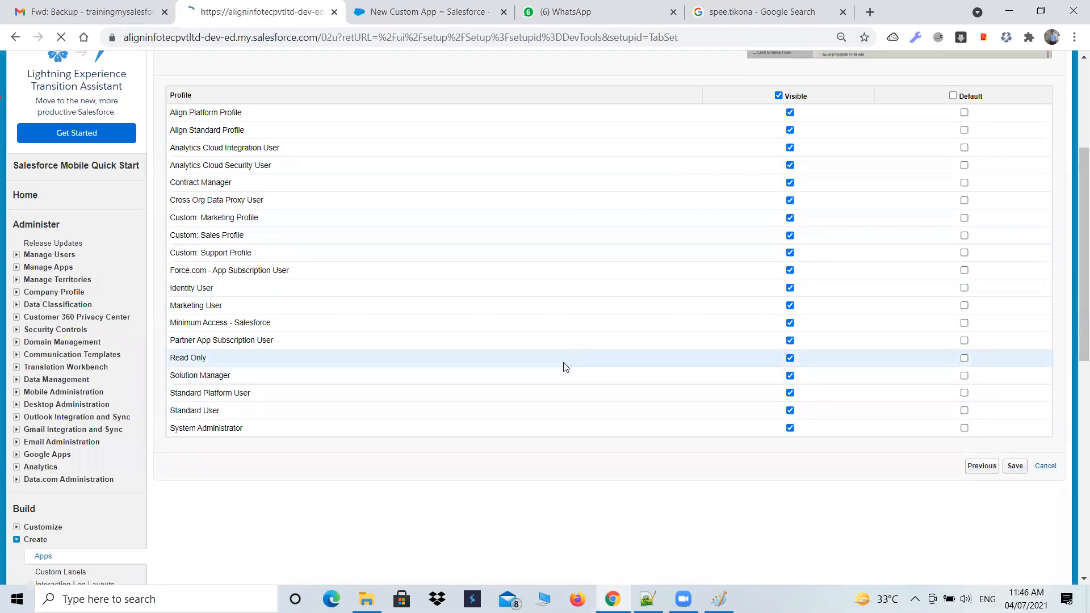
# - Return to the custom app's profile assignment and save the app
pyautogui.click(461, 22)
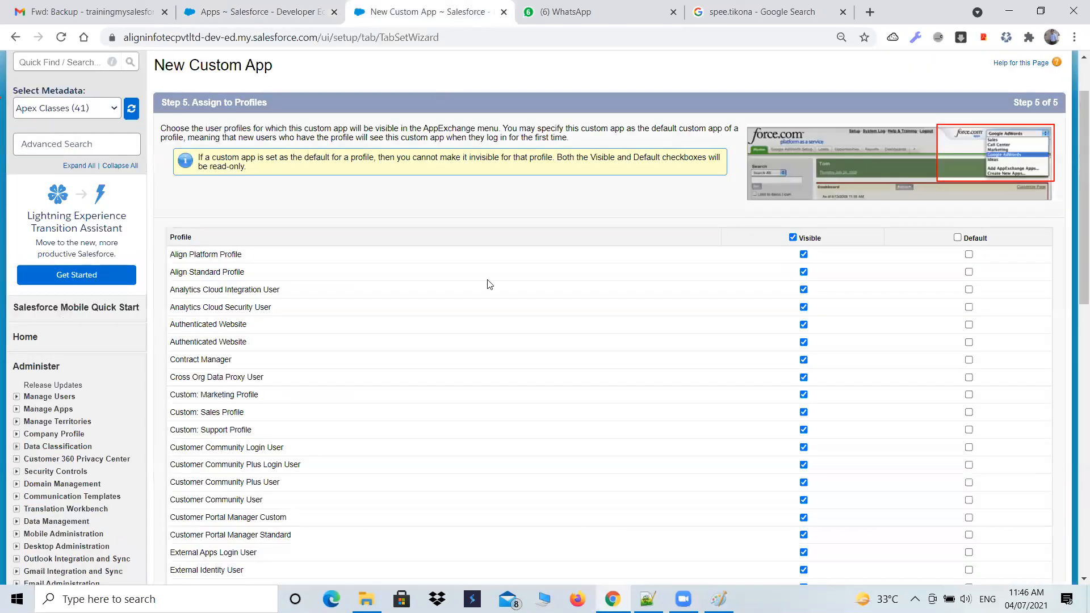
pyautogui.scroll(-8, 936, 528)
pyautogui.scroll(-3, 978, 545)
pyautogui.click(1015, 250)
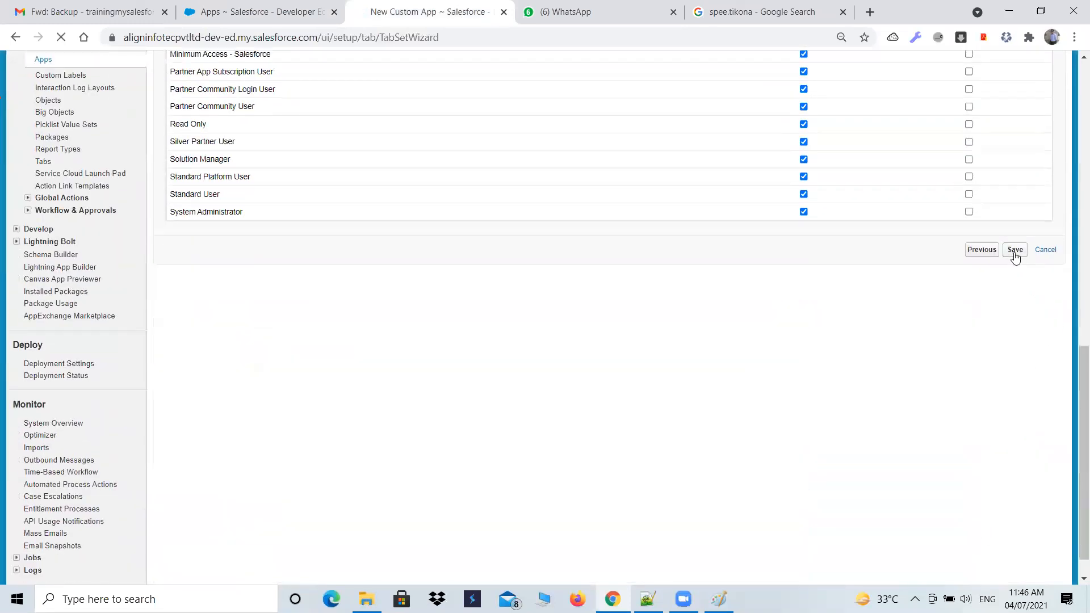
# - Check the app lists in both browser tabs for Biogen Pharama SnapRx and Smsapl and their Console and Custom marks
pyautogui.click(213, 7)
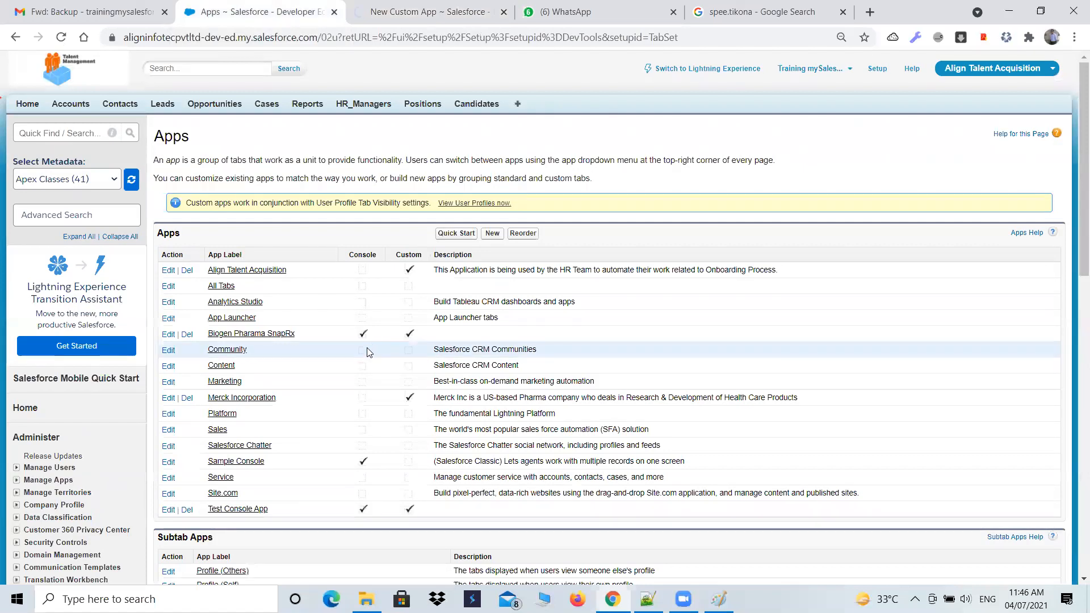
pyautogui.scroll(-3, 372, 349)
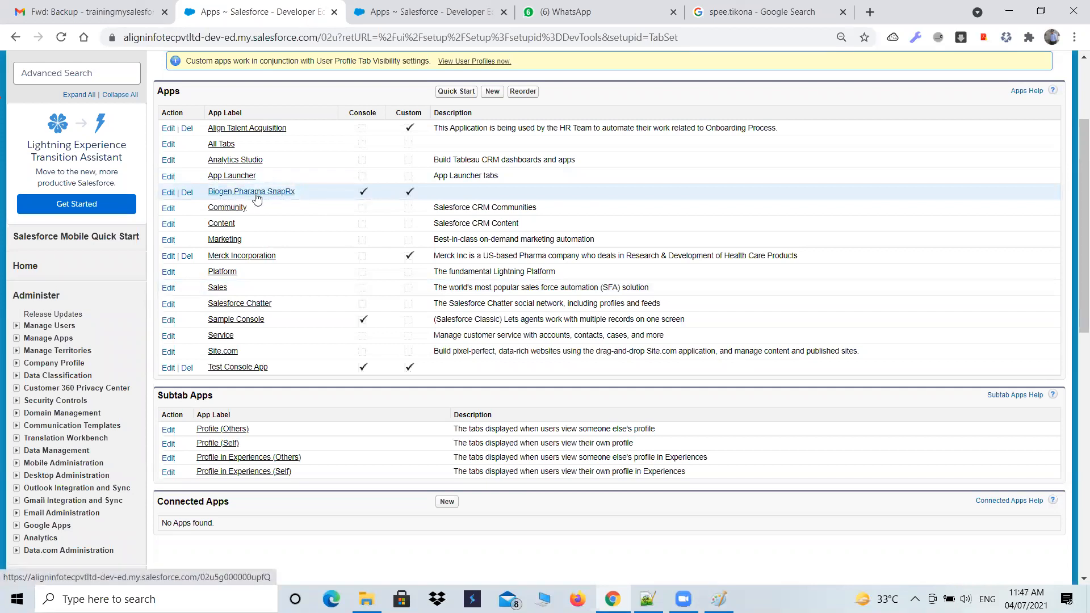
pyautogui.click(405, 16)
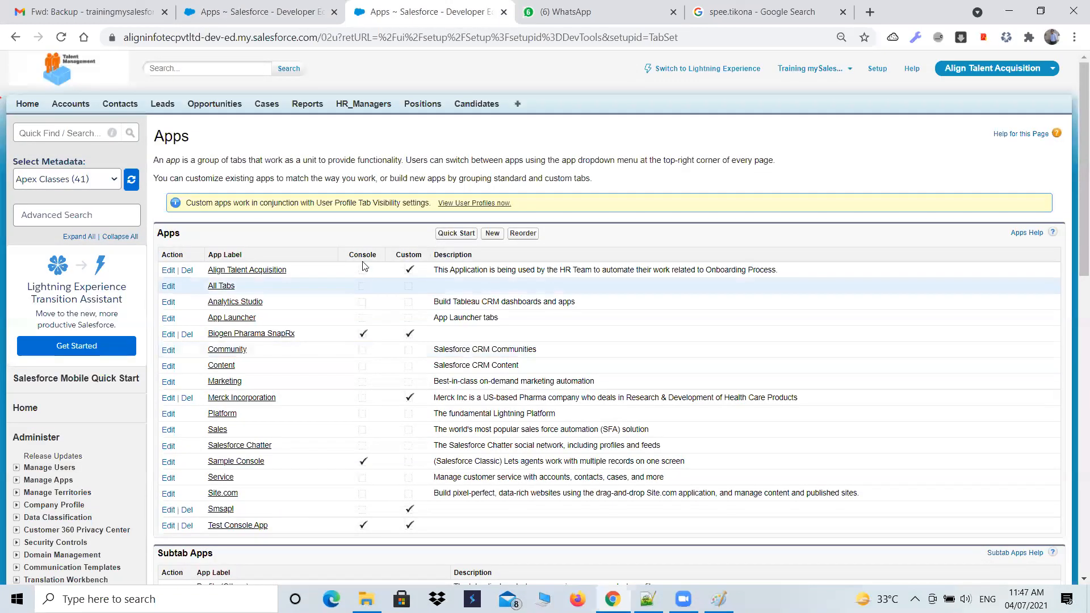
pyautogui.scroll(-3, 364, 266)
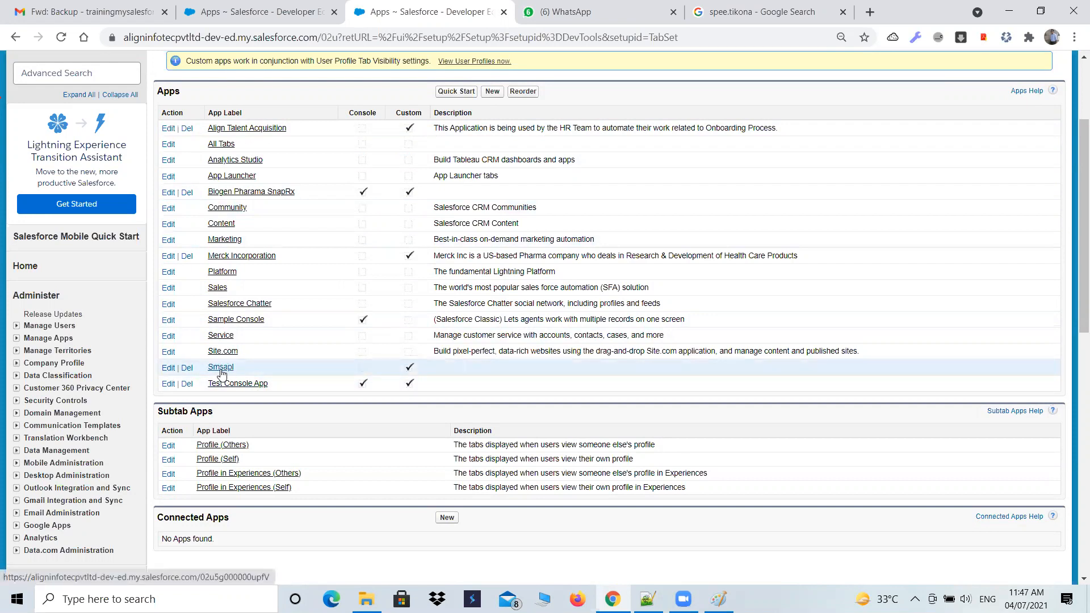
pyautogui.scroll(3, 255, 366)
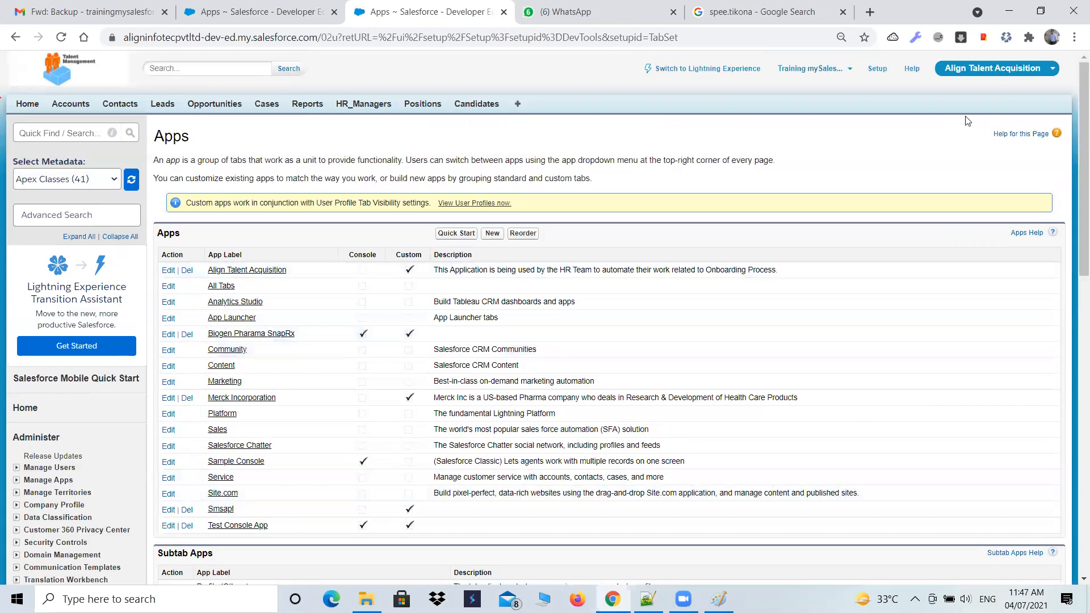
# - Switch to the Smsapl app to show its tabs, then return to the list of apps containing the console app
pyautogui.click(1036, 74)
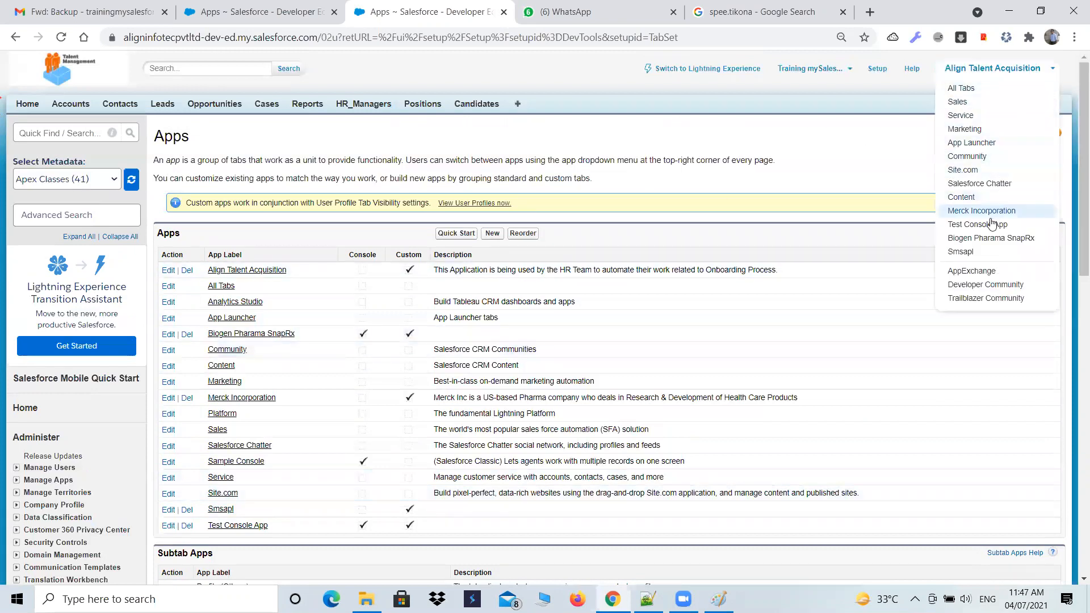
pyautogui.click(960, 252)
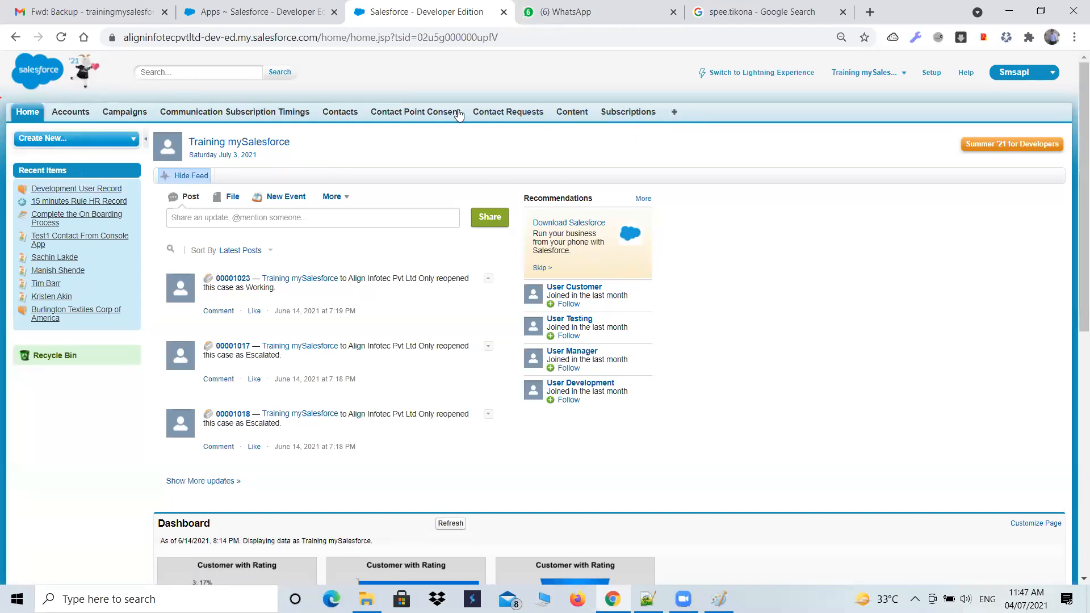
pyautogui.click(286, 18)
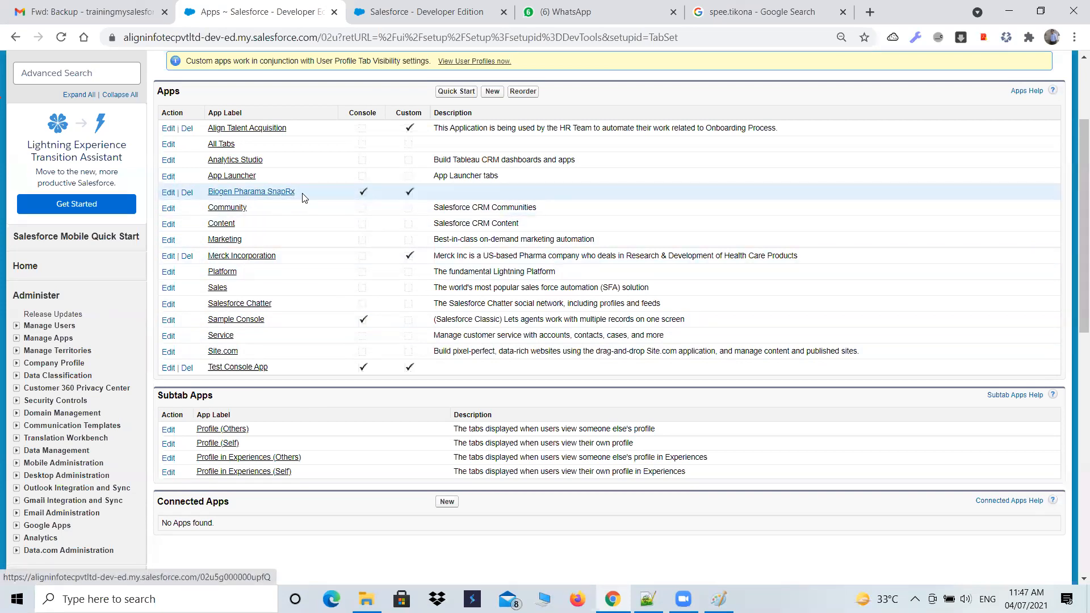
# - Switch from Align Talent Acquisition to the Biogen Pharama SnapRx console app
pyautogui.scroll(1, 704, 212)
pyautogui.scroll(1, 703, 211)
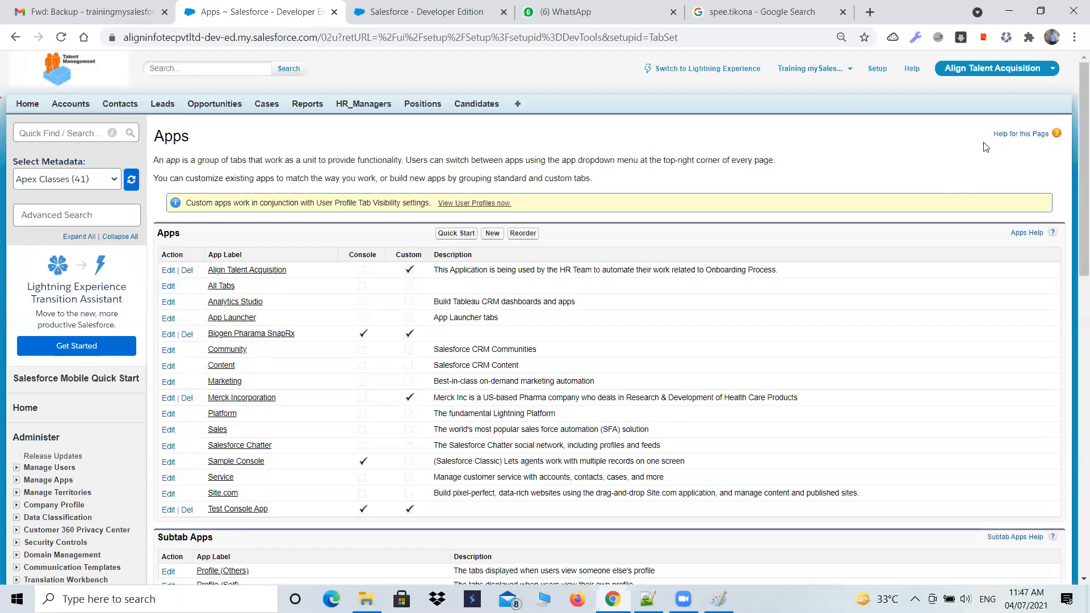
pyautogui.click(1040, 73)
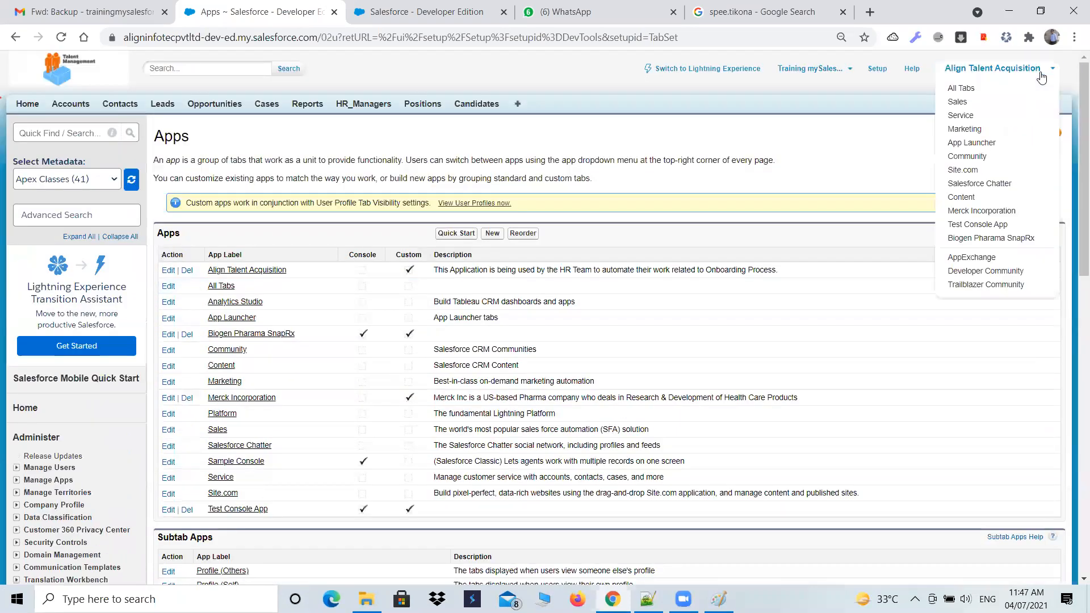
pyautogui.click(986, 239)
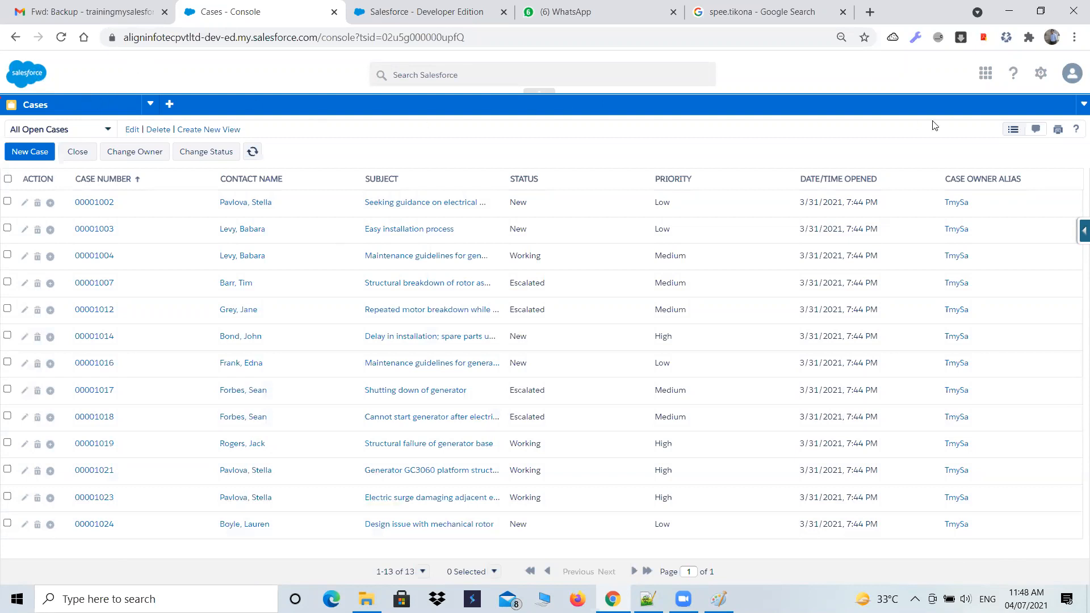
# - Review the Smsapl app's home page in the other browser tab, covering its feed, dashboard, calendar, tasks and approval items
pyautogui.click(438, 16)
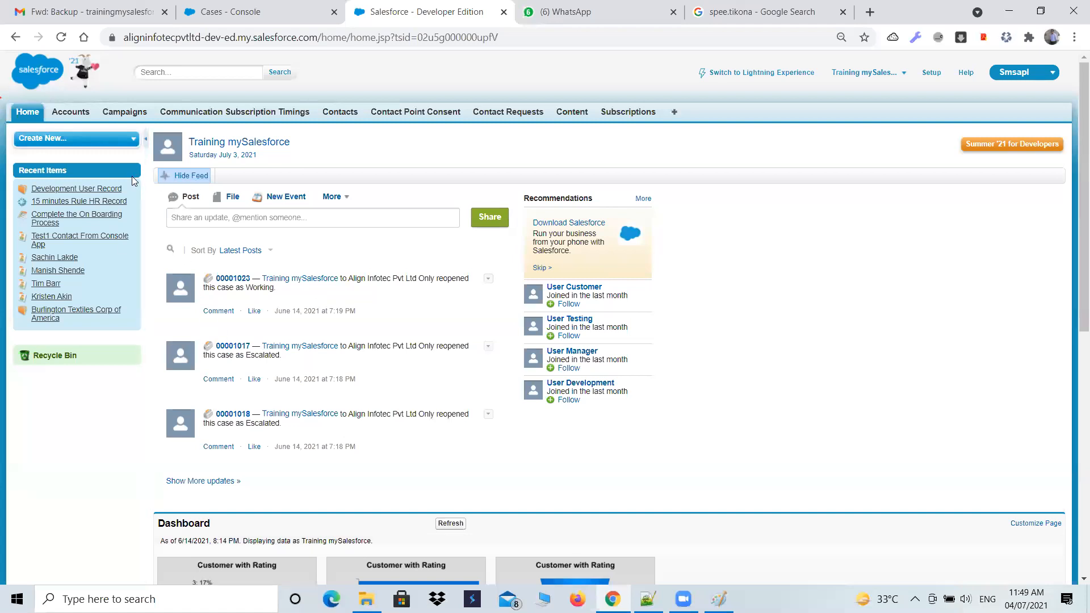
pyautogui.scroll(-8, 120, 454)
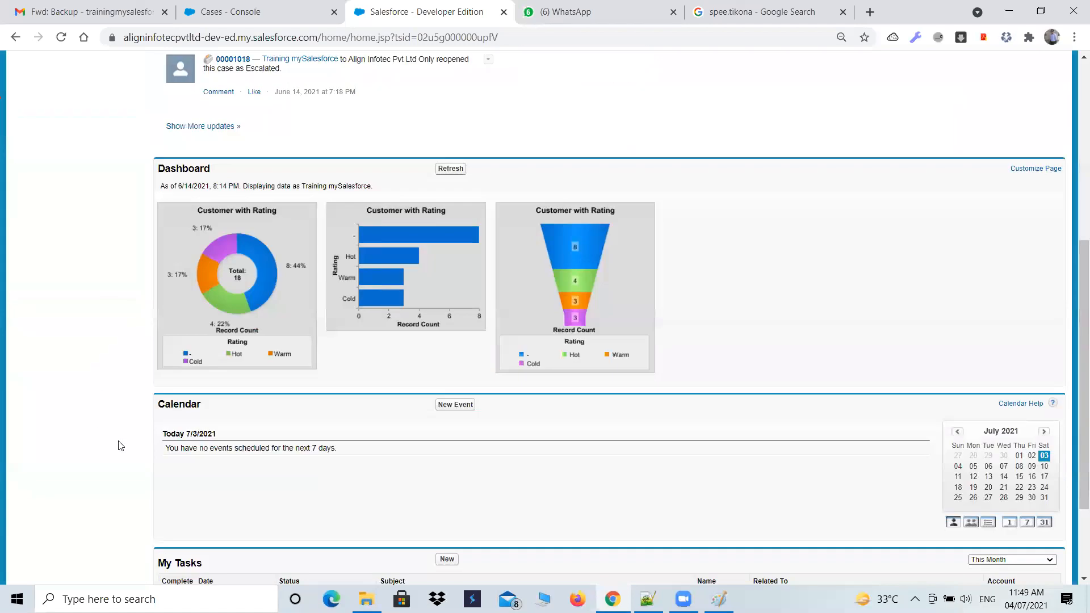
pyautogui.scroll(-3, 266, 511)
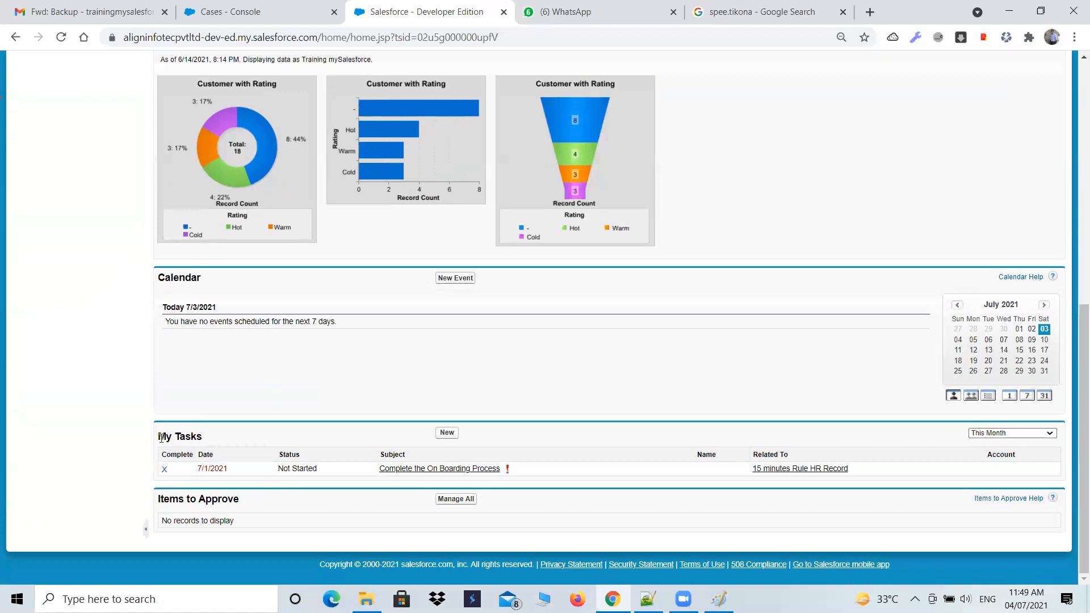
pyautogui.scroll(9, 219, 436)
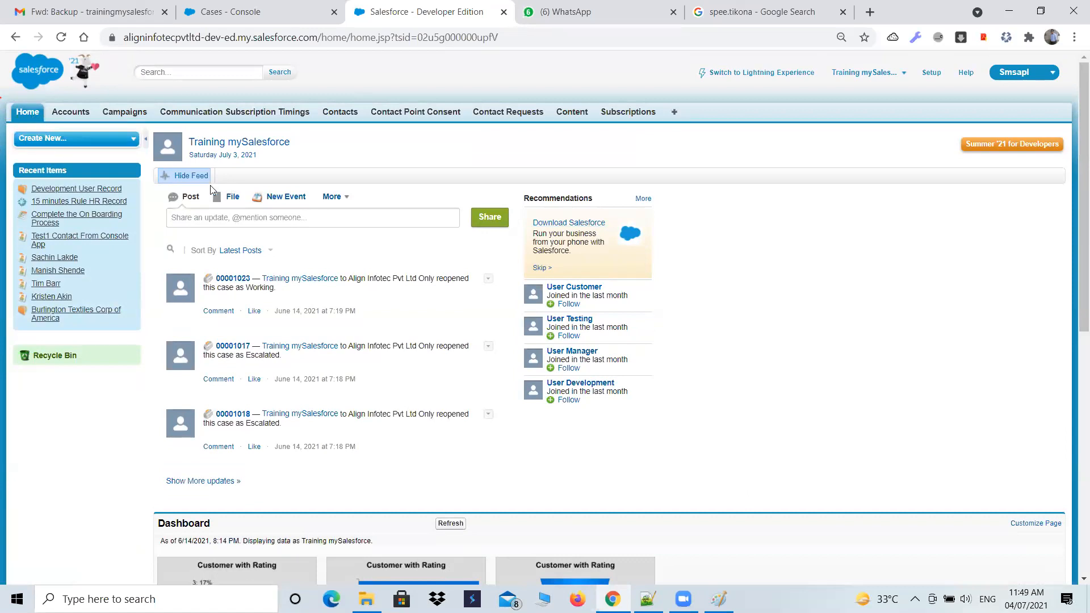
pyautogui.scroll(-5, 218, 210)
pyautogui.scroll(-3, 193, 273)
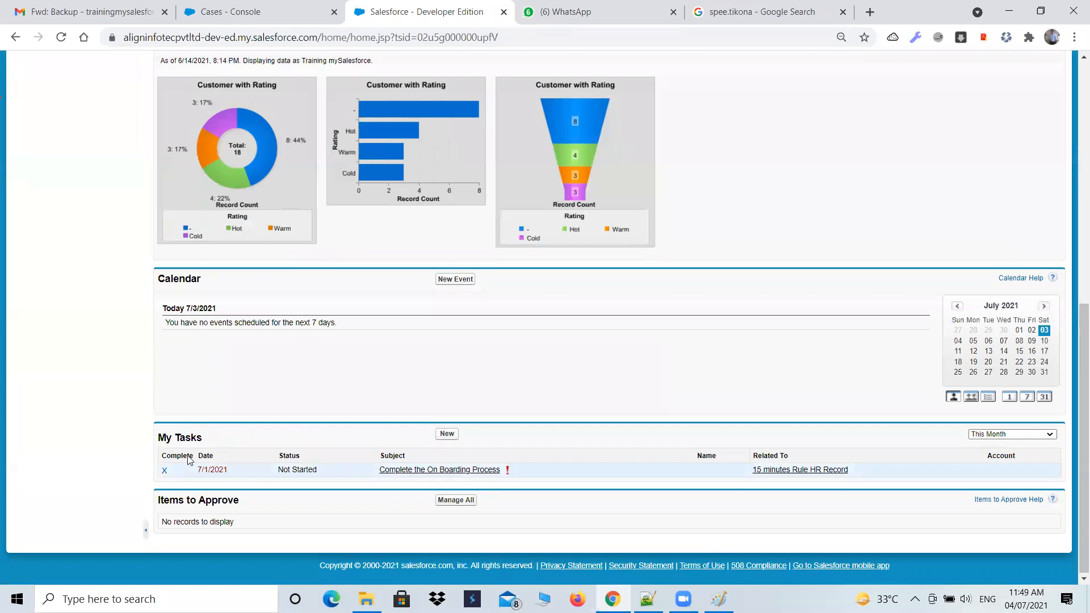
pyautogui.scroll(8, 193, 454)
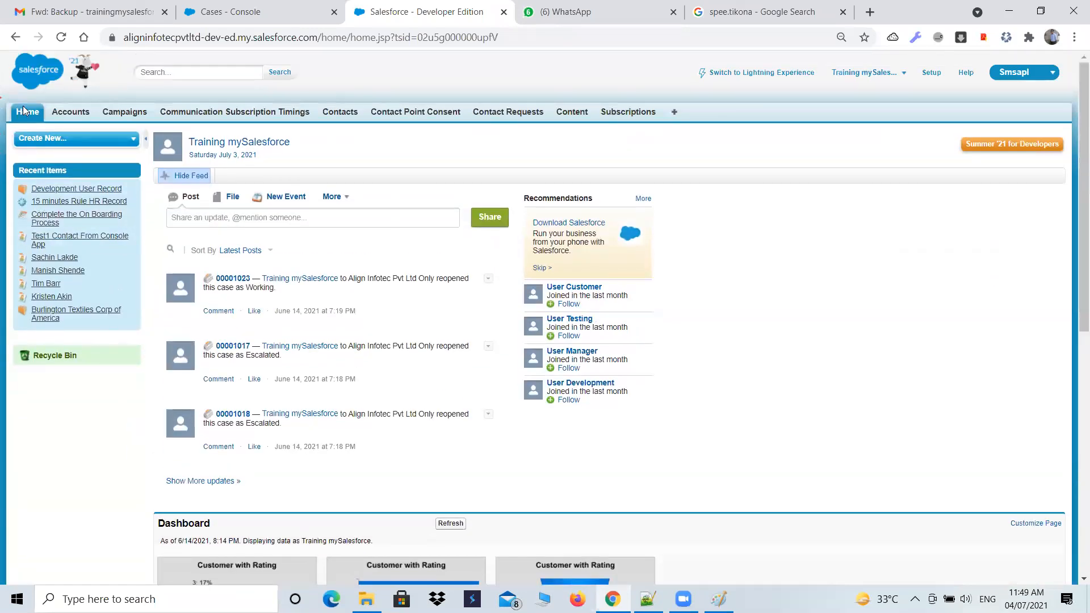
# - Open Accounts in the second browser tab and switch that tab to the Align Talent Acquisition app
pyautogui.click(69, 112)
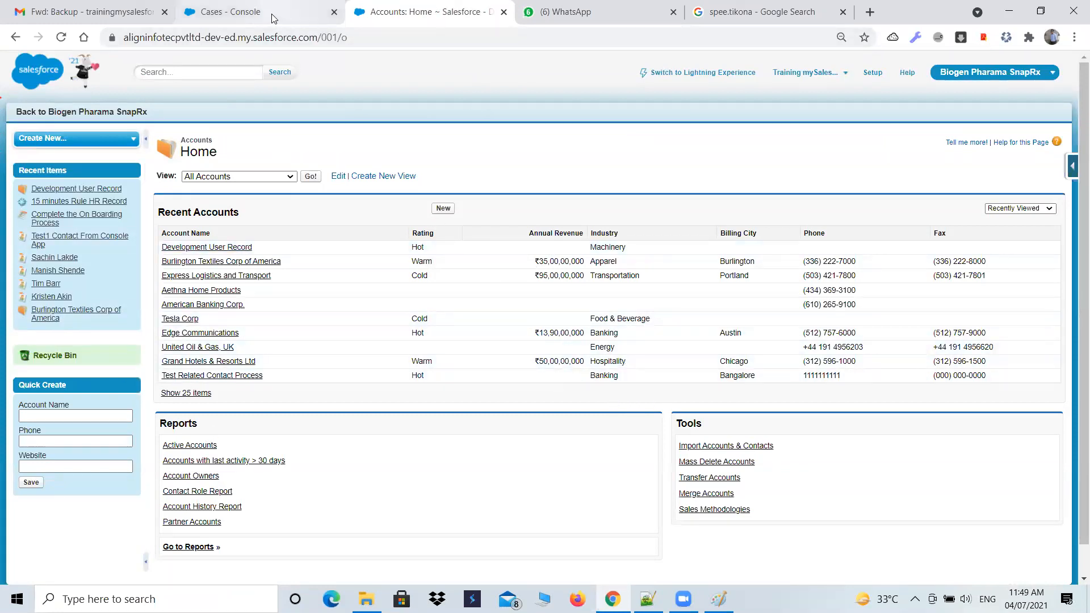
pyautogui.click(1001, 72)
pyautogui.click(966, 107)
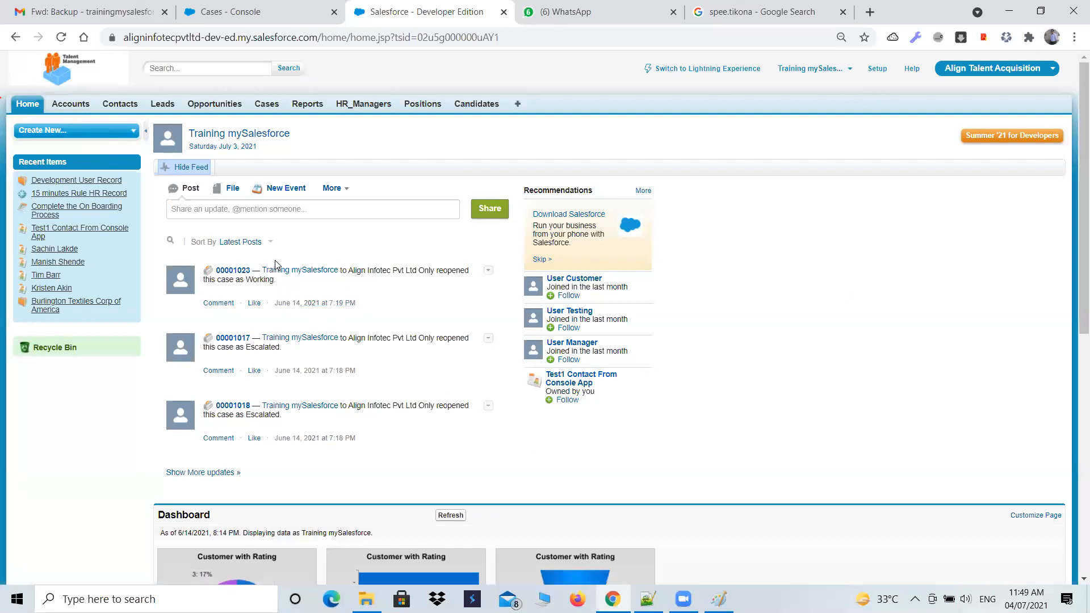
# - Compare the console app's Cases page with the Align Talent Acquisition home page across the two browser tabs
pyautogui.click(233, 10)
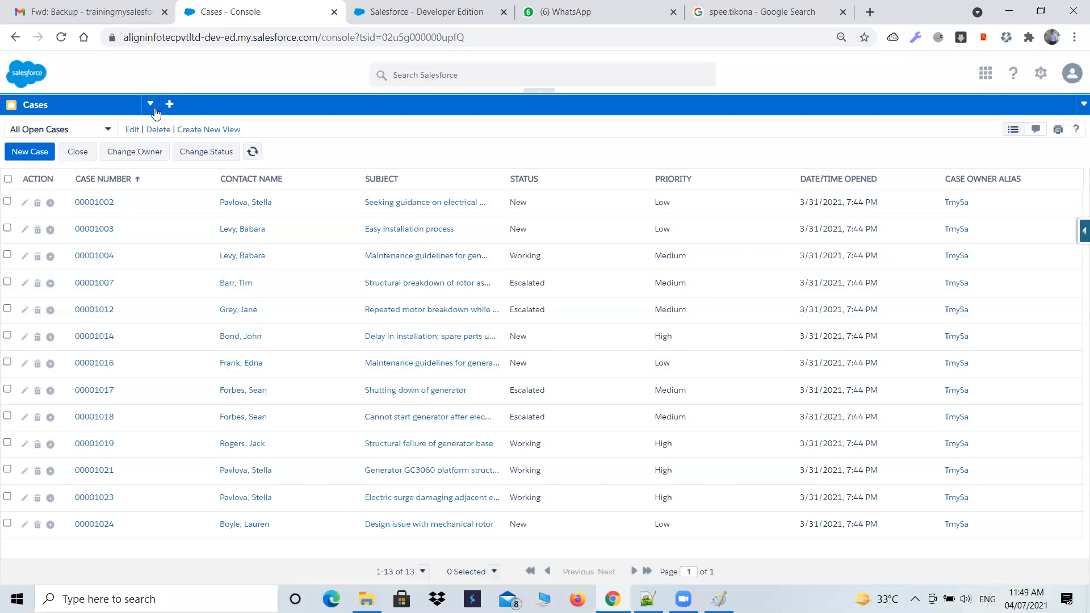
pyautogui.click(383, 17)
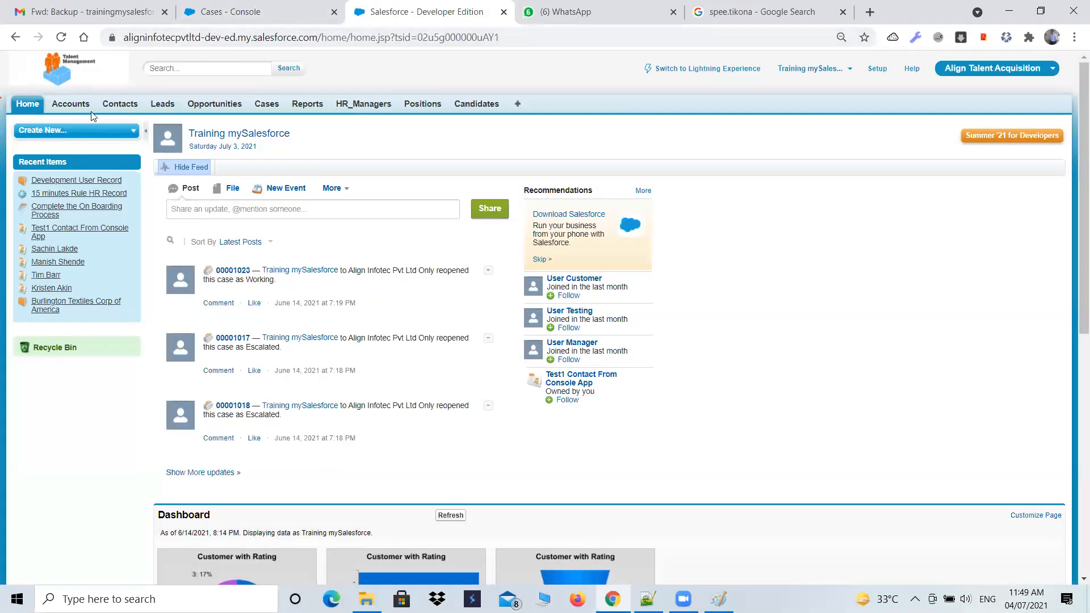
pyautogui.click(273, 6)
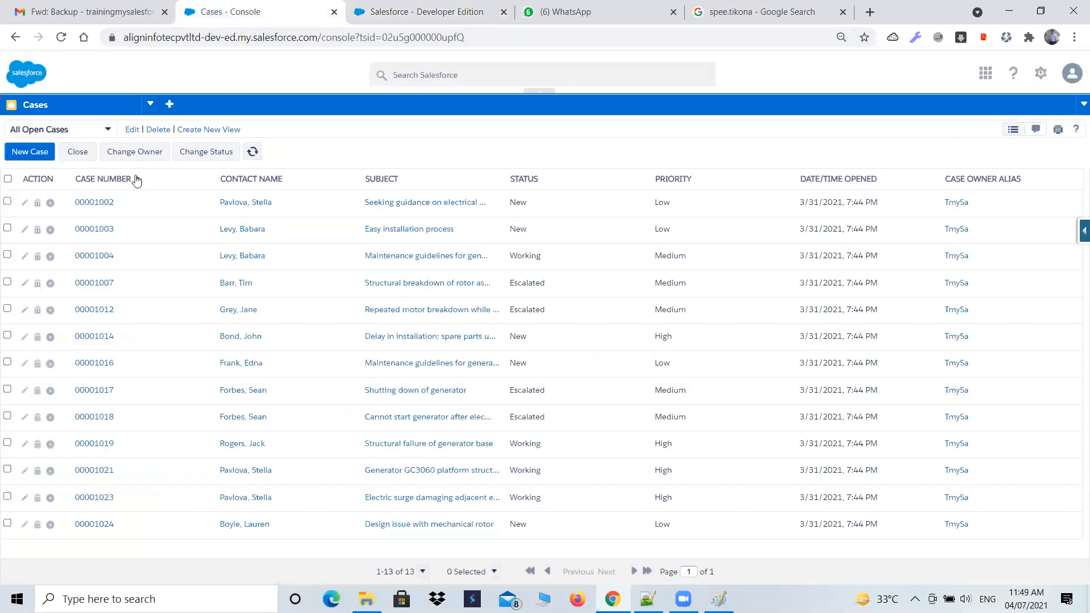
# - Show the HR_Managers list in the console and view the 15 minutes Rule HR Record in its own console tab before closing it
pyautogui.click(150, 104)
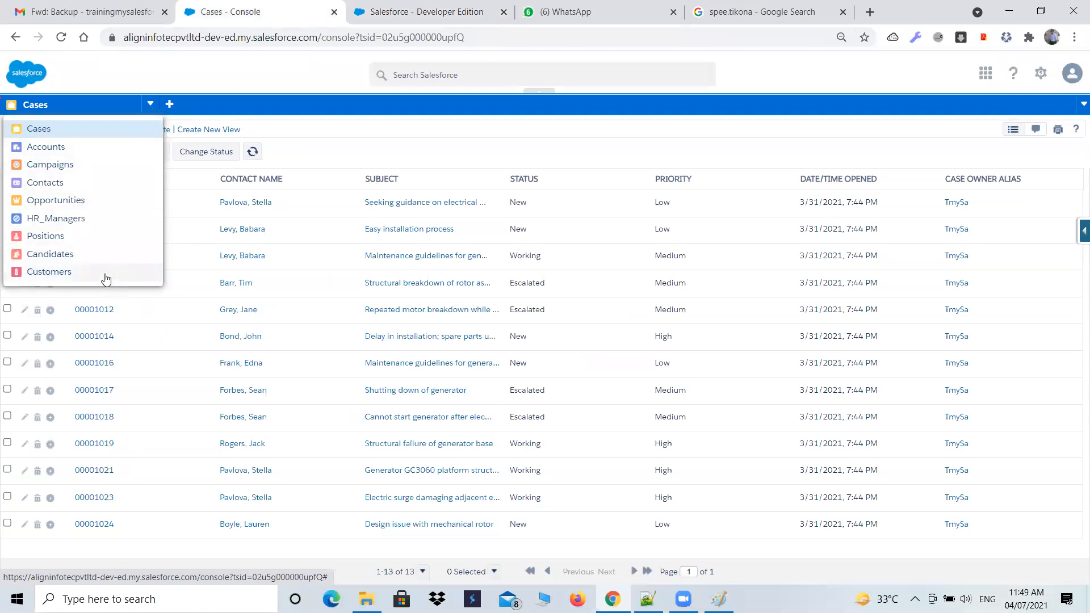
pyautogui.click(57, 217)
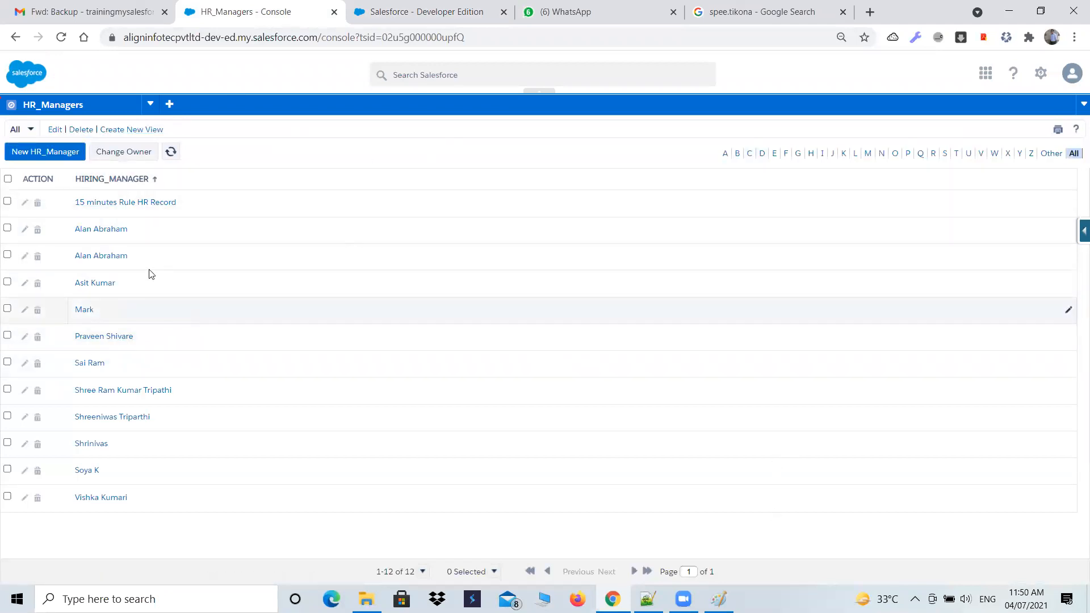
pyautogui.click(159, 204)
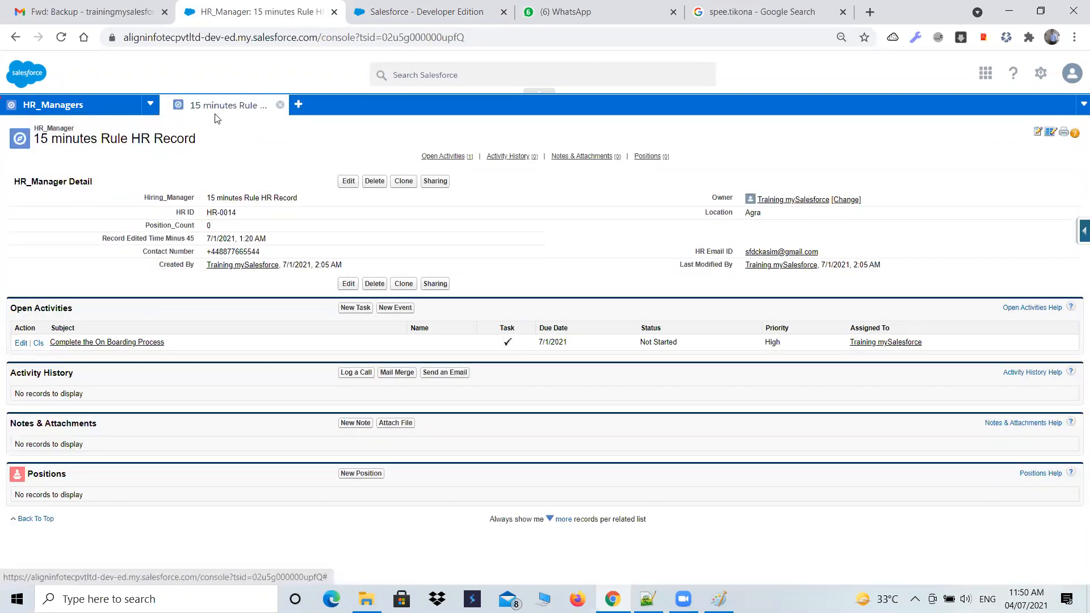
pyautogui.click(279, 104)
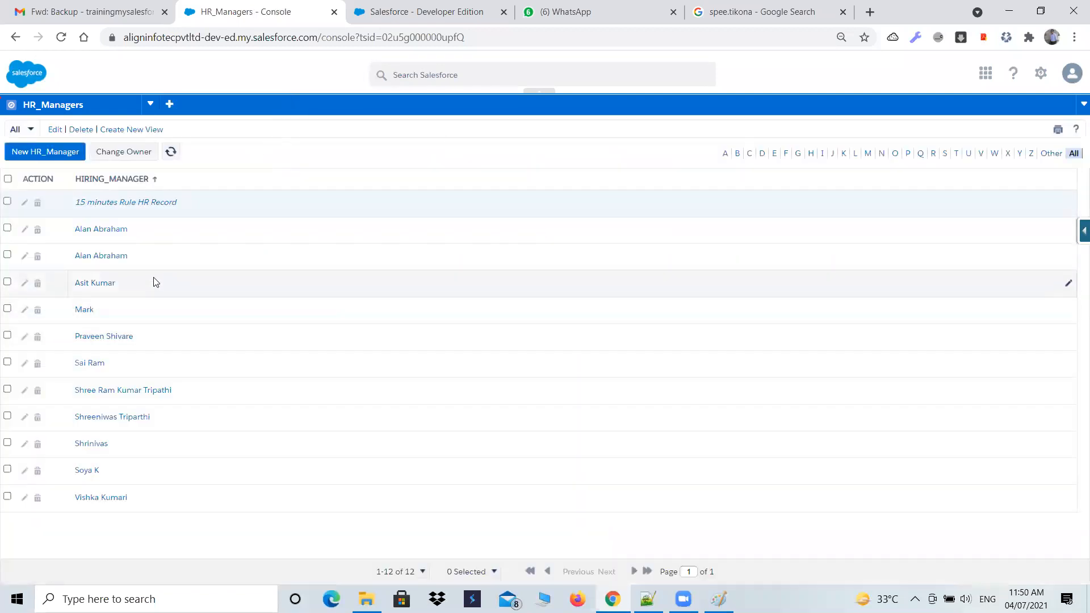
# - Browse the console's Accounts and Campaigns lists, viewing and closing the DM Campaign to Top Customers record
pyautogui.click(151, 104)
pyautogui.click(69, 149)
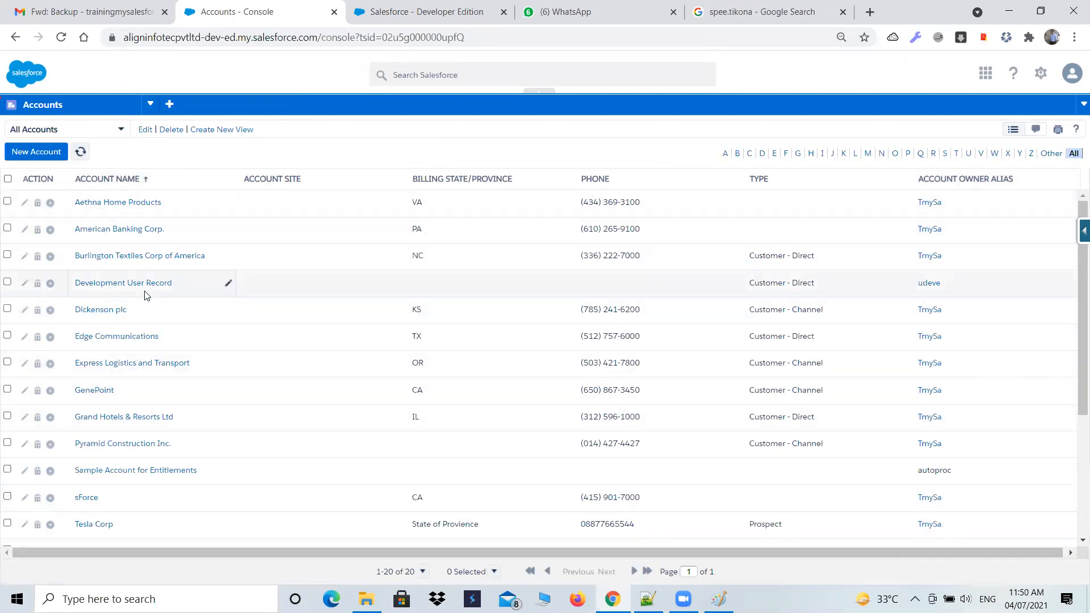
pyautogui.click(150, 106)
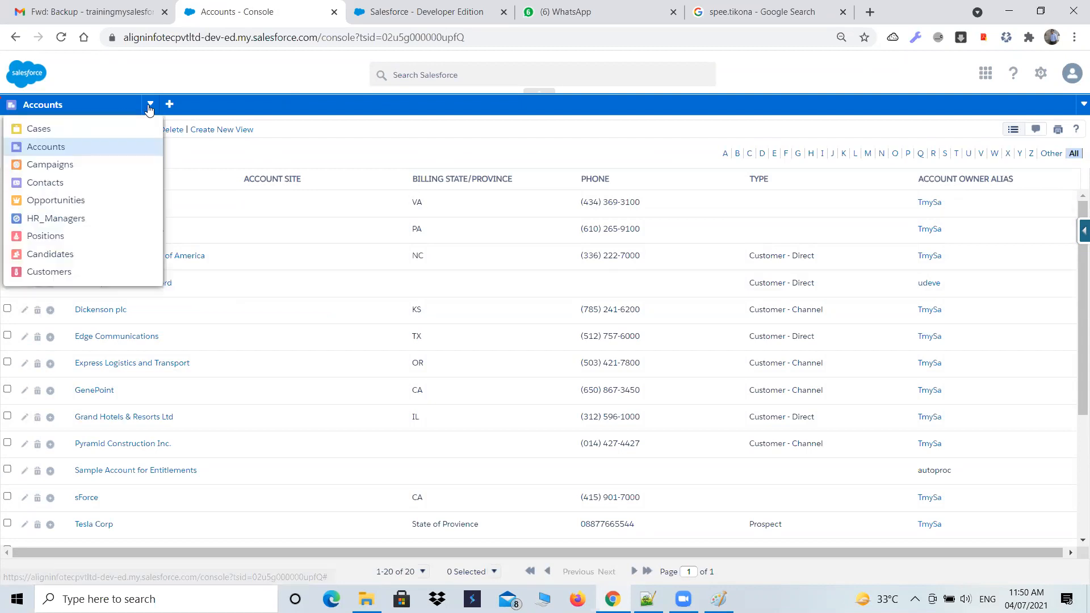
pyautogui.click(50, 164)
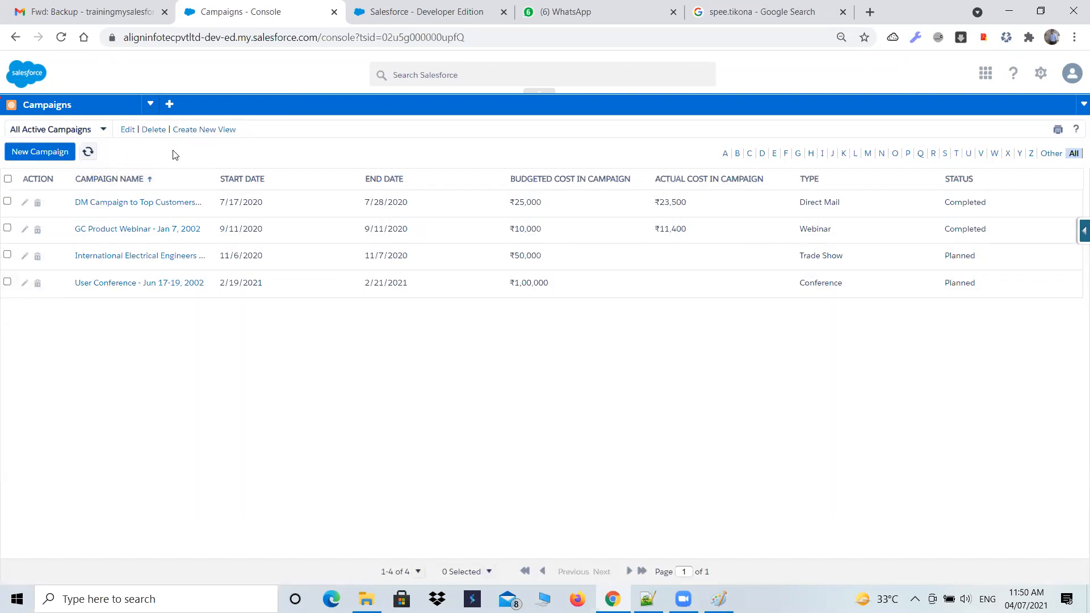
pyautogui.click(114, 204)
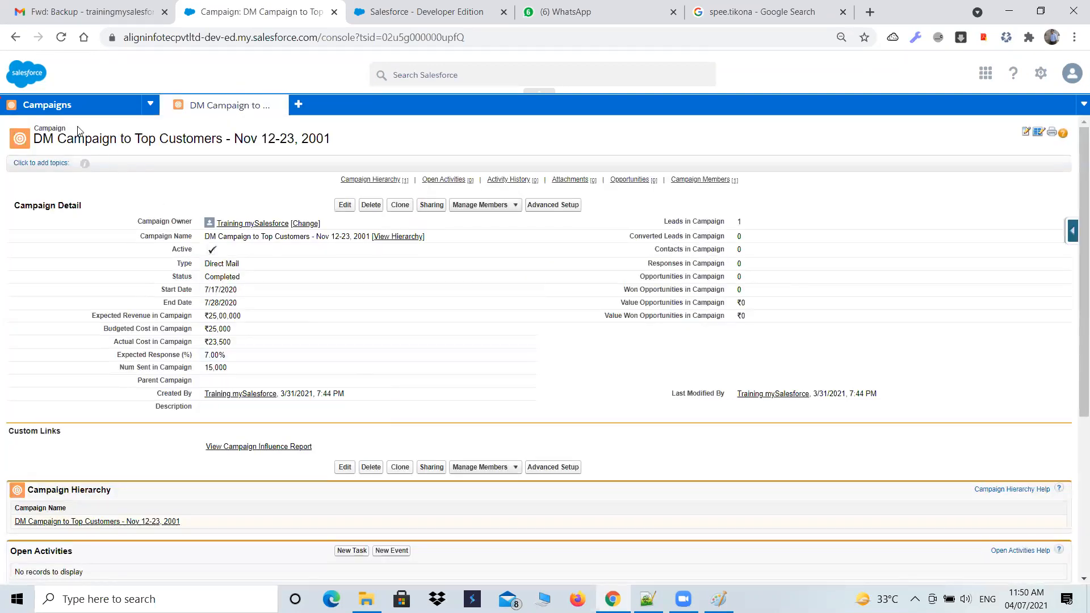
pyautogui.click(280, 105)
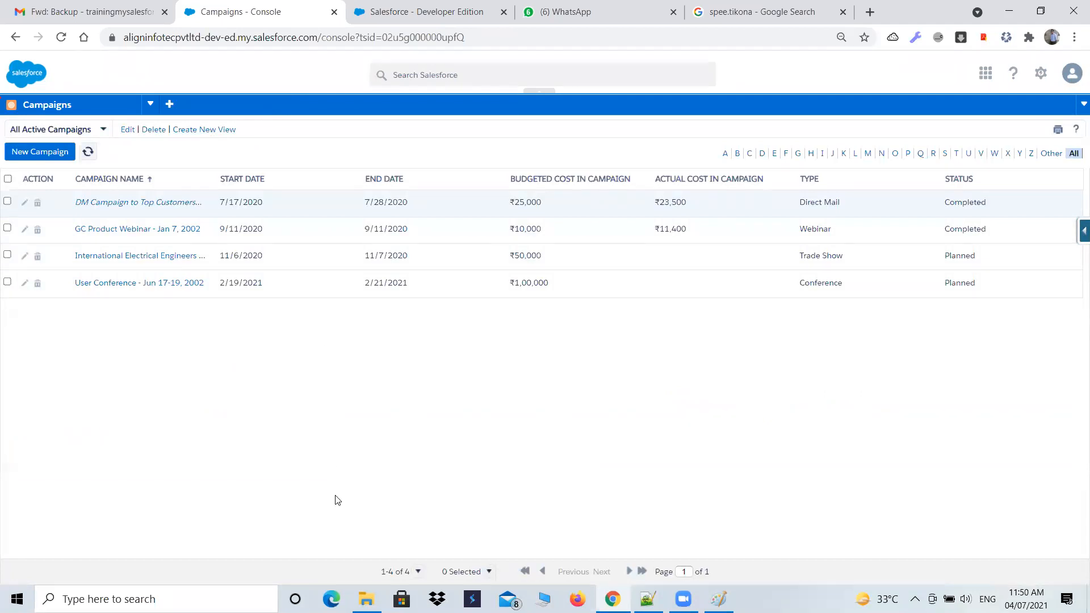
# - Compare the console's object navigation list with the tab bar of the Align Talent Acquisition app
pyautogui.click(351, 11)
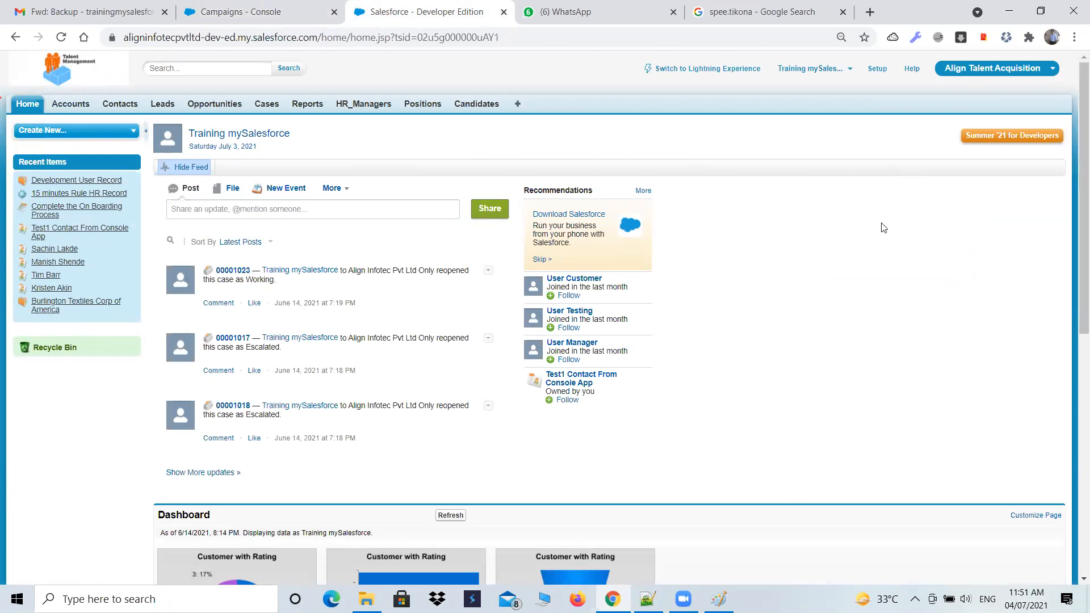
pyautogui.click(264, 12)
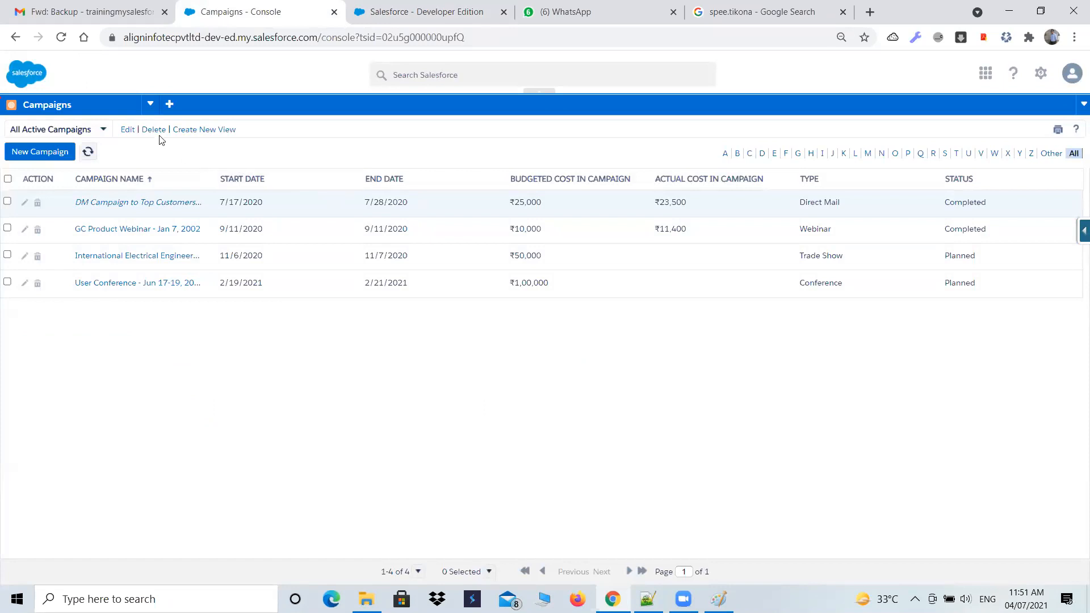
pyautogui.click(149, 105)
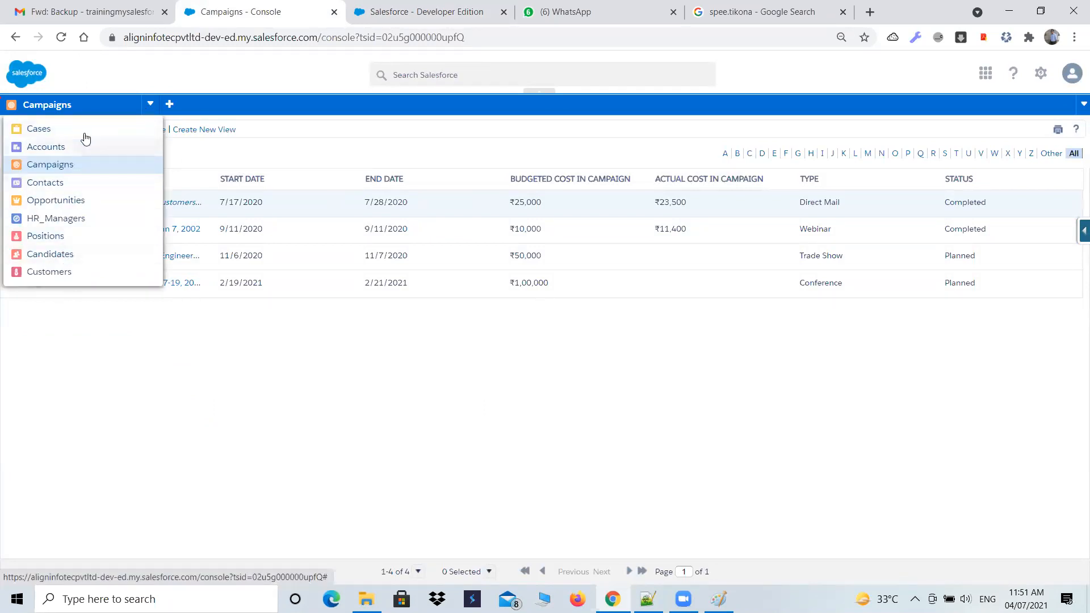
pyautogui.click(378, 11)
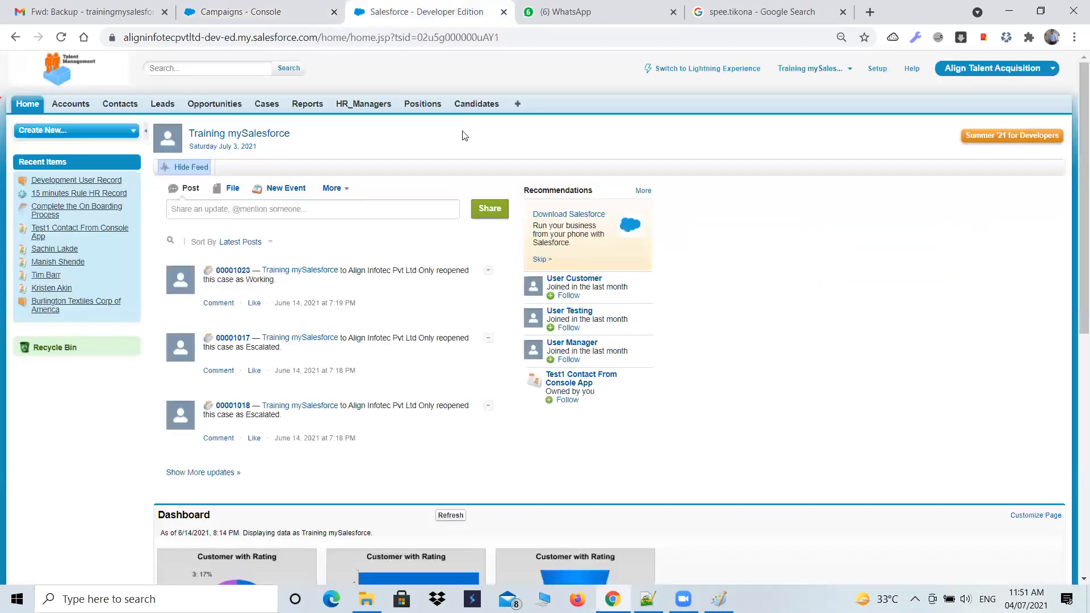
# - Switch the Align Talent Acquisition session to Lightning Experience and open the Accounts list in the Sales app
pyautogui.click(746, 71)
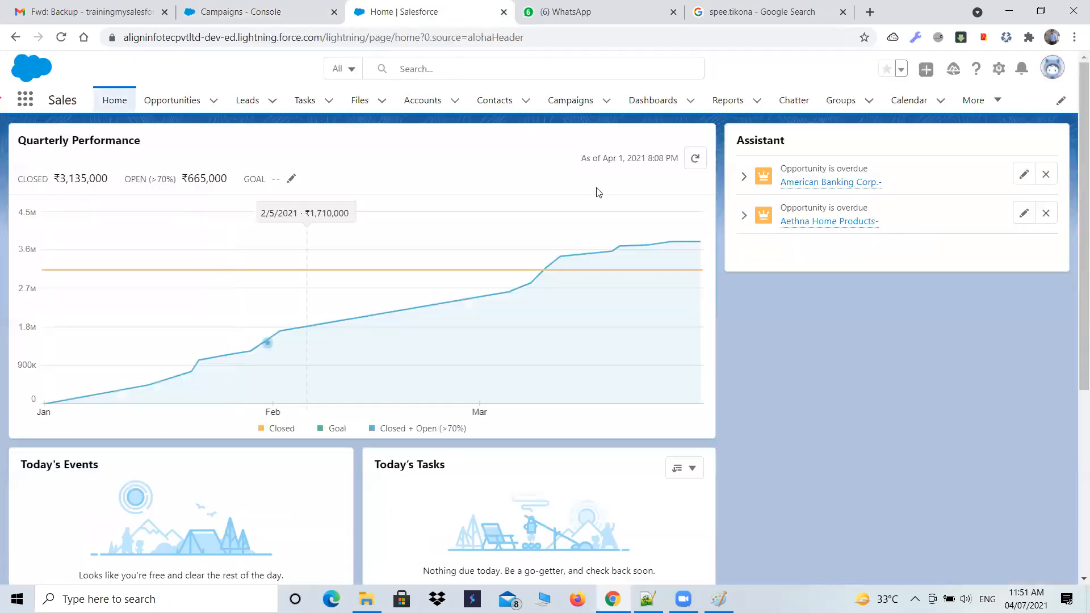
pyautogui.click(284, 119)
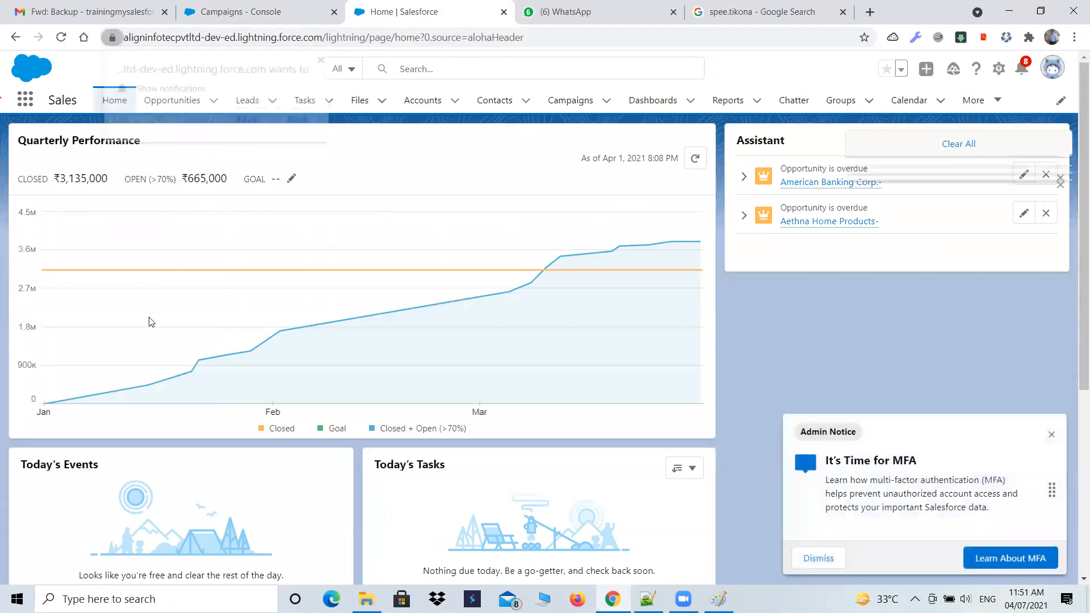
pyautogui.click(420, 101)
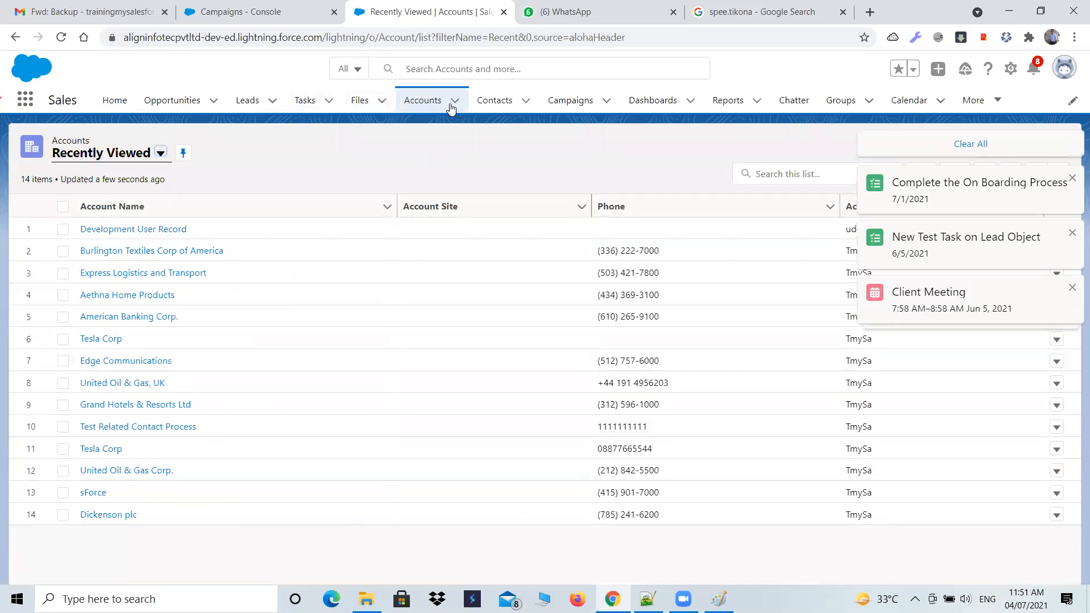
# - Compare the Lightning Accounts page with the console's Campaigns page and check the available campaign list views
pyautogui.click(268, 12)
pyautogui.click(165, 387)
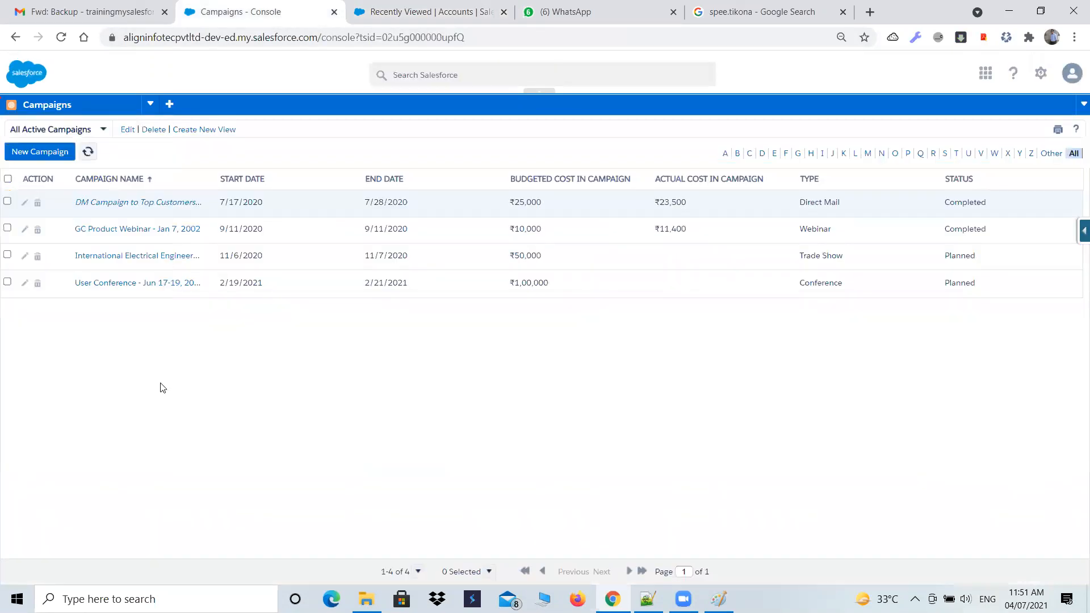
pyautogui.click(476, 11)
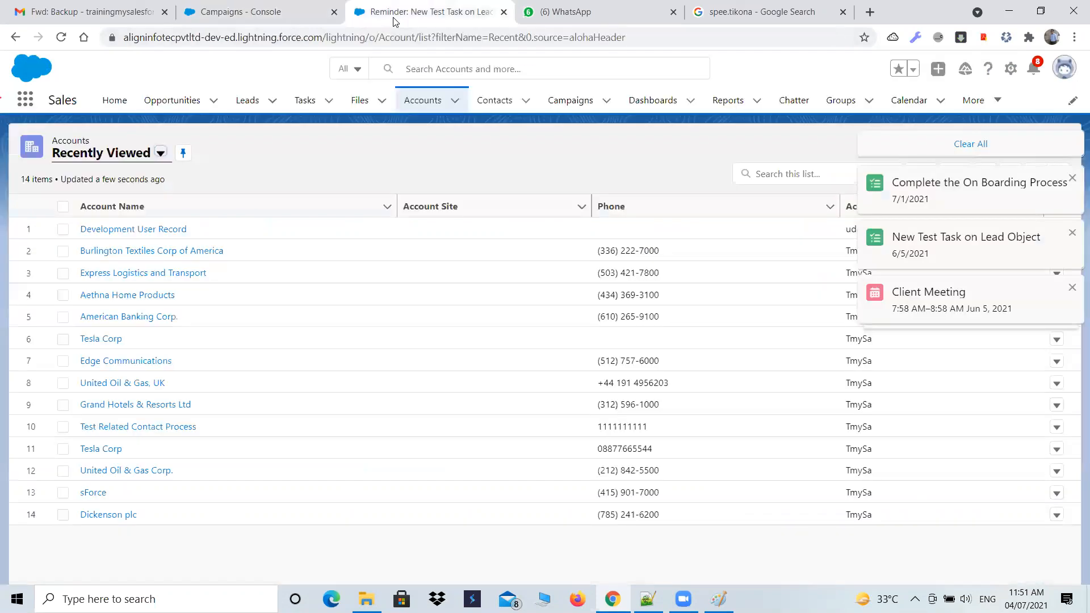
pyautogui.click(265, 17)
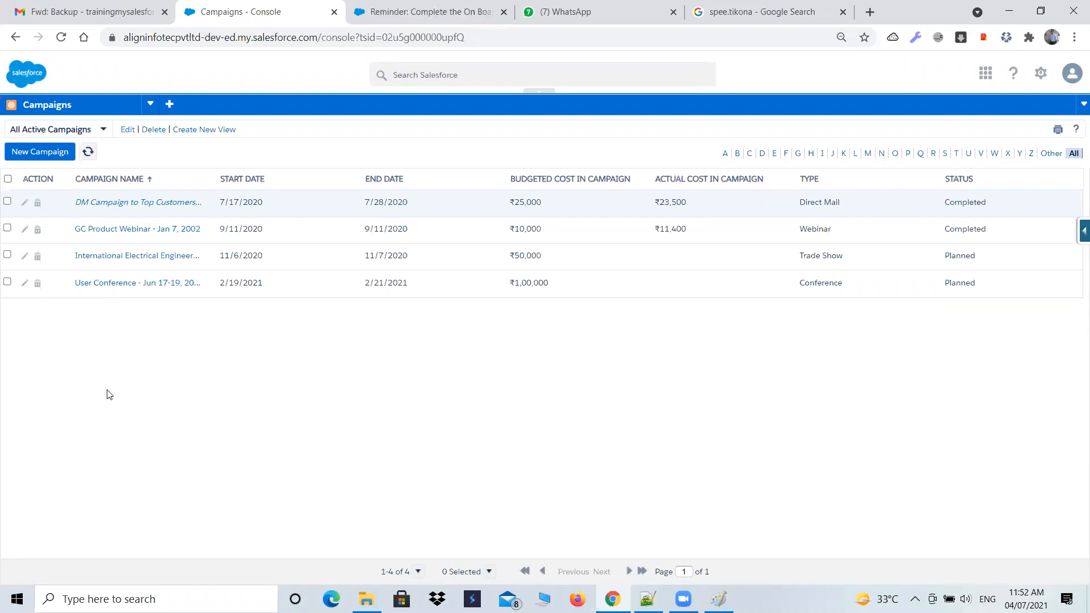
pyautogui.click(93, 130)
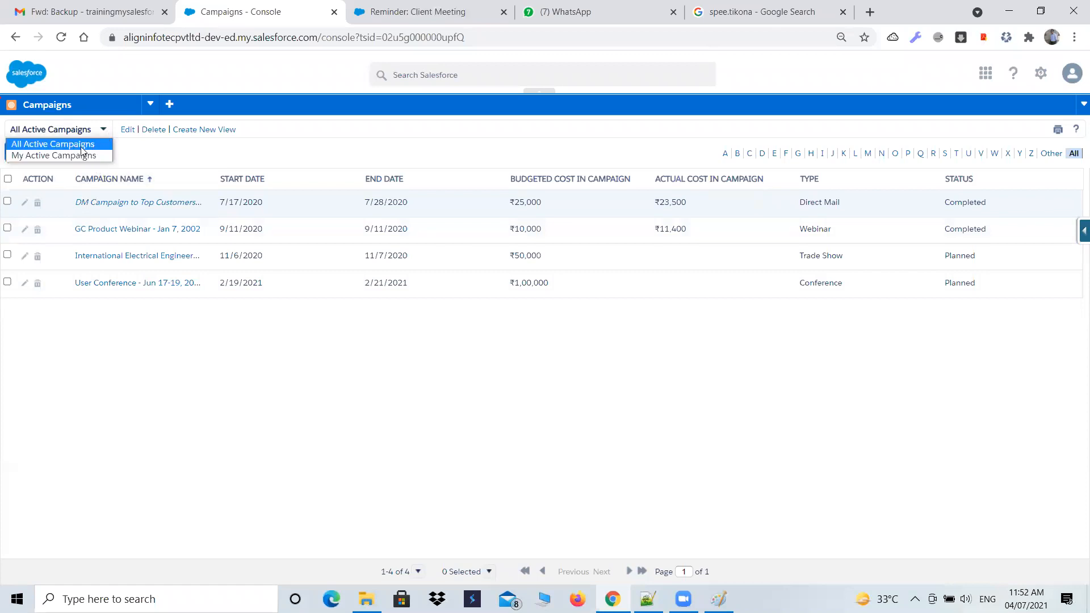
pyautogui.click(105, 129)
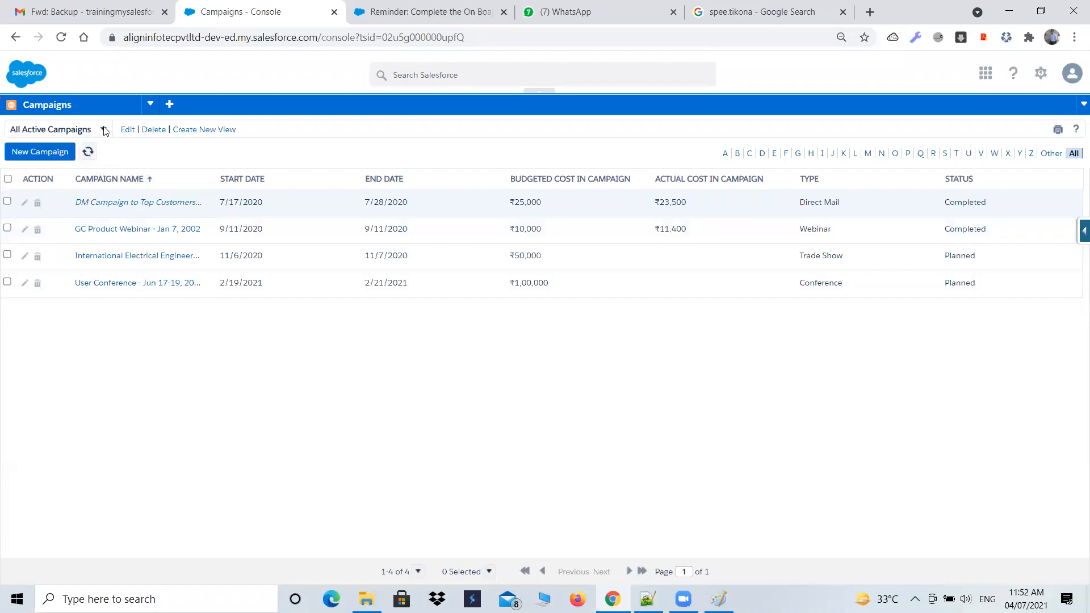
# - Browse the console's All Opportunities list and compare it with the Lightning Accounts list
pyautogui.click(147, 104)
pyautogui.click(76, 203)
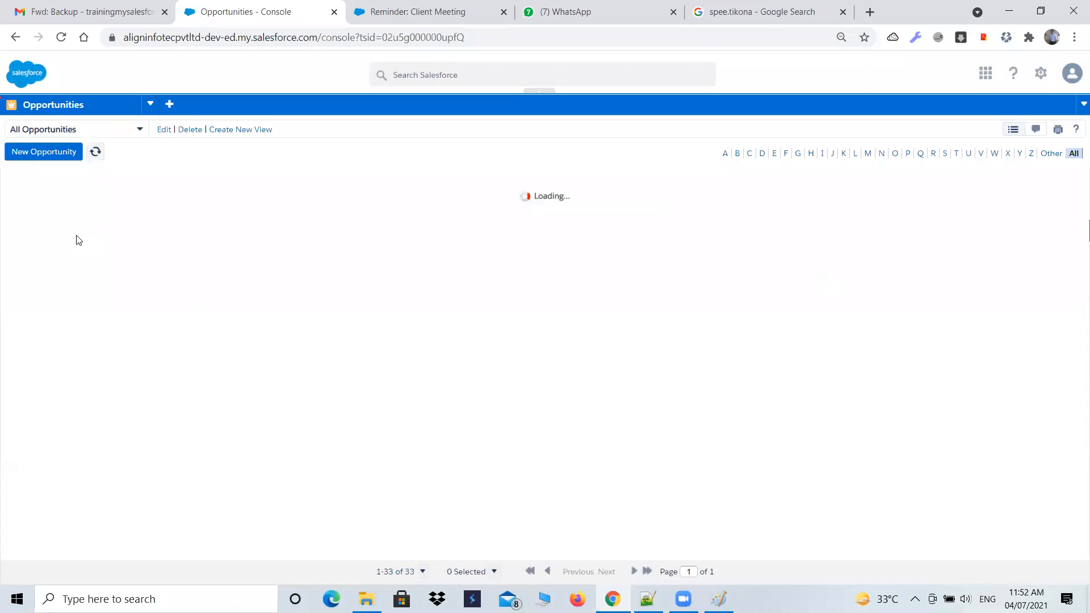
pyautogui.scroll(-2, 131, 255)
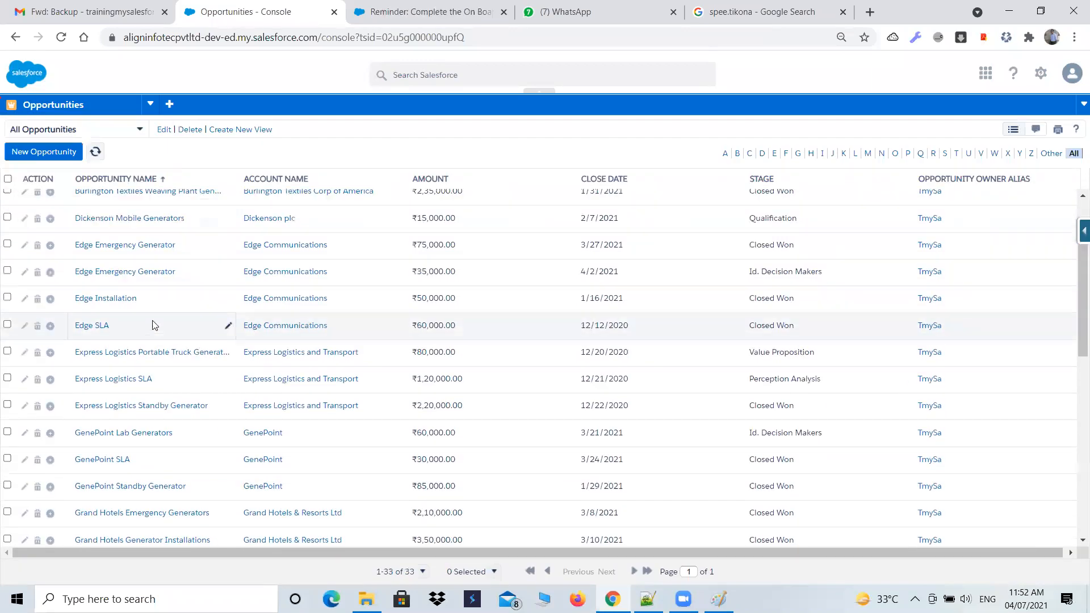
pyautogui.scroll(2, 152, 325)
pyautogui.click(398, 12)
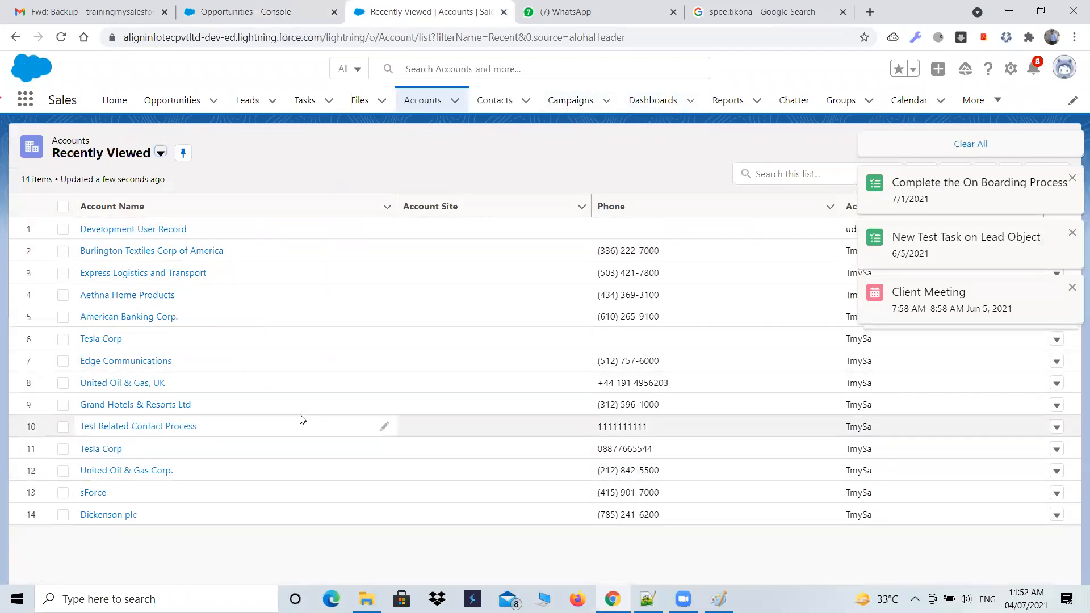
pyautogui.click(266, 10)
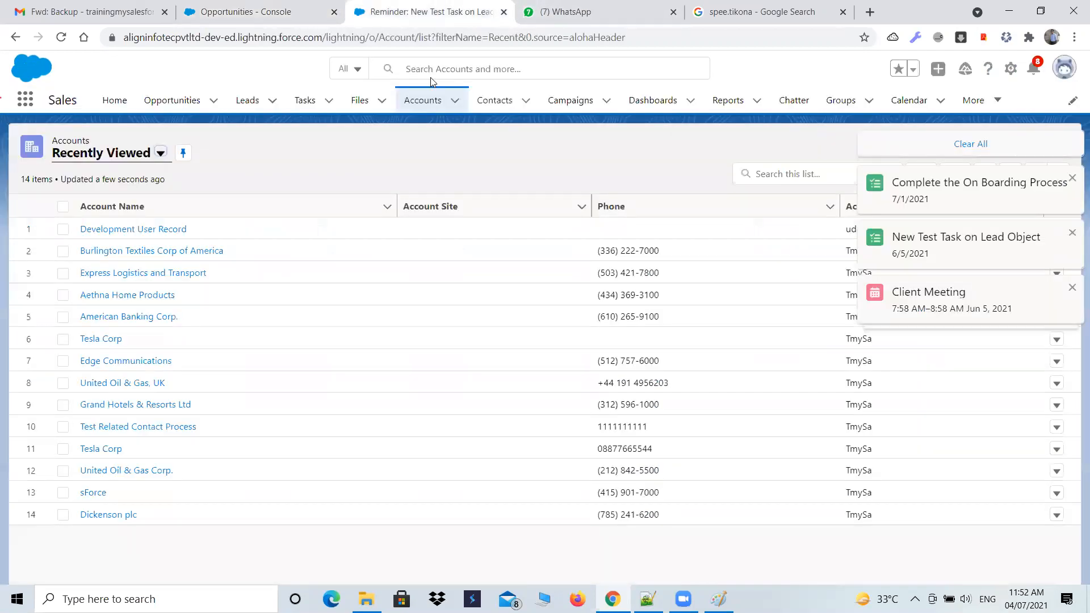
# - Switch the Lightning Sales app session back to Salesforce Classic
pyautogui.click(431, 11)
pyautogui.click(1063, 70)
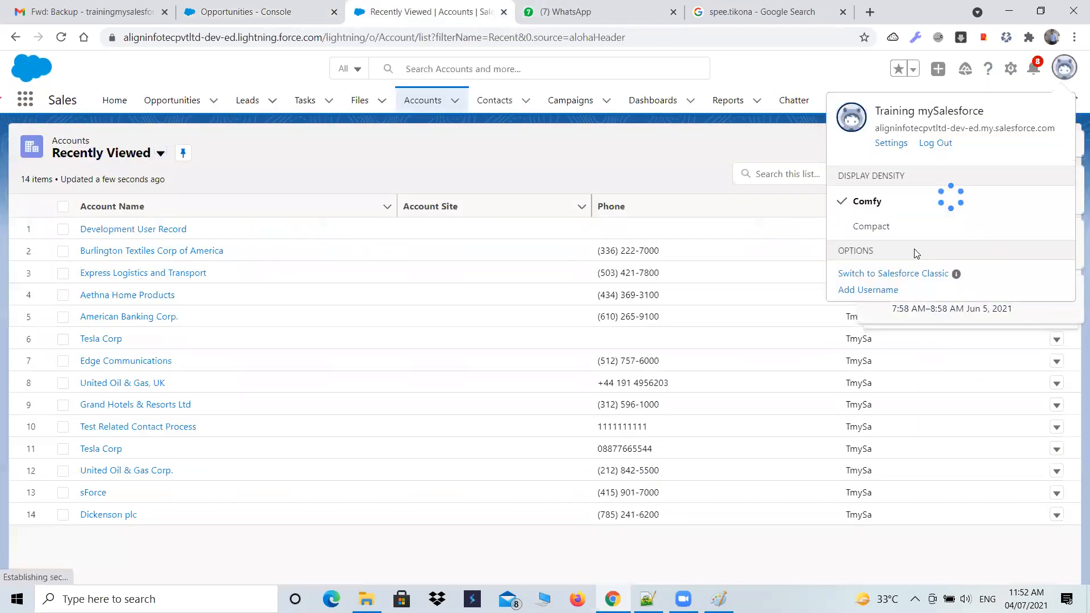
pyautogui.click(899, 276)
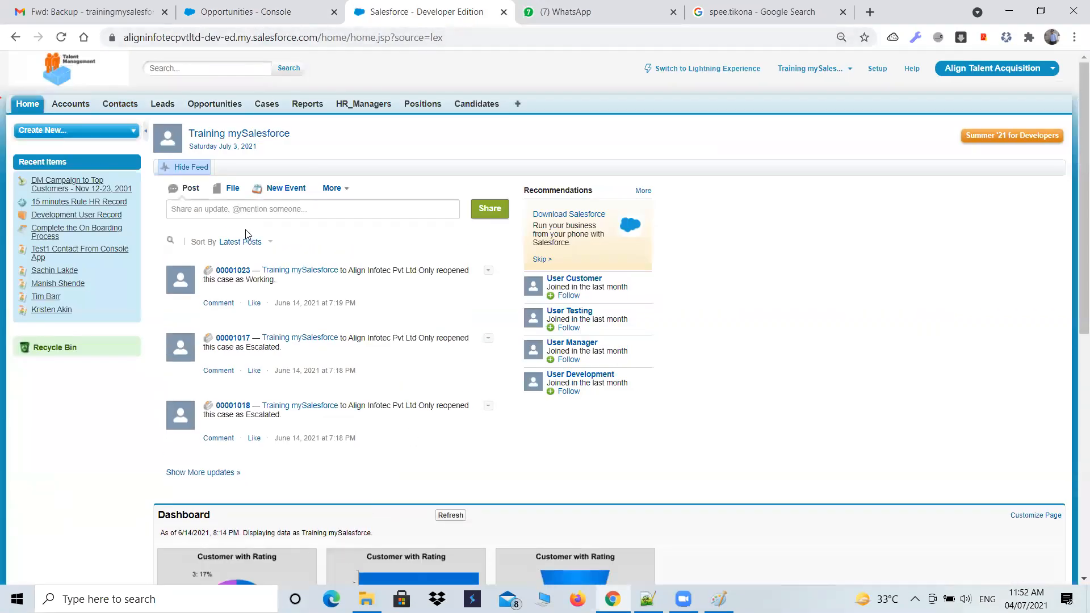
# - Compare the console's Opportunities page with the Align Talent Acquisition home page and review the console's object navigation list
pyautogui.click(204, 11)
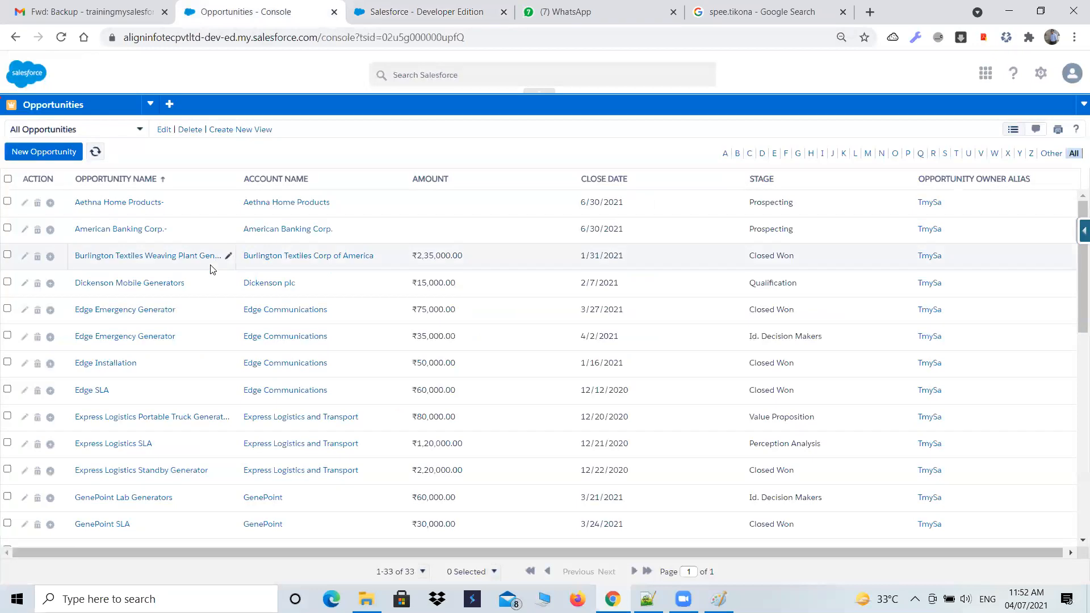
pyautogui.click(411, 7)
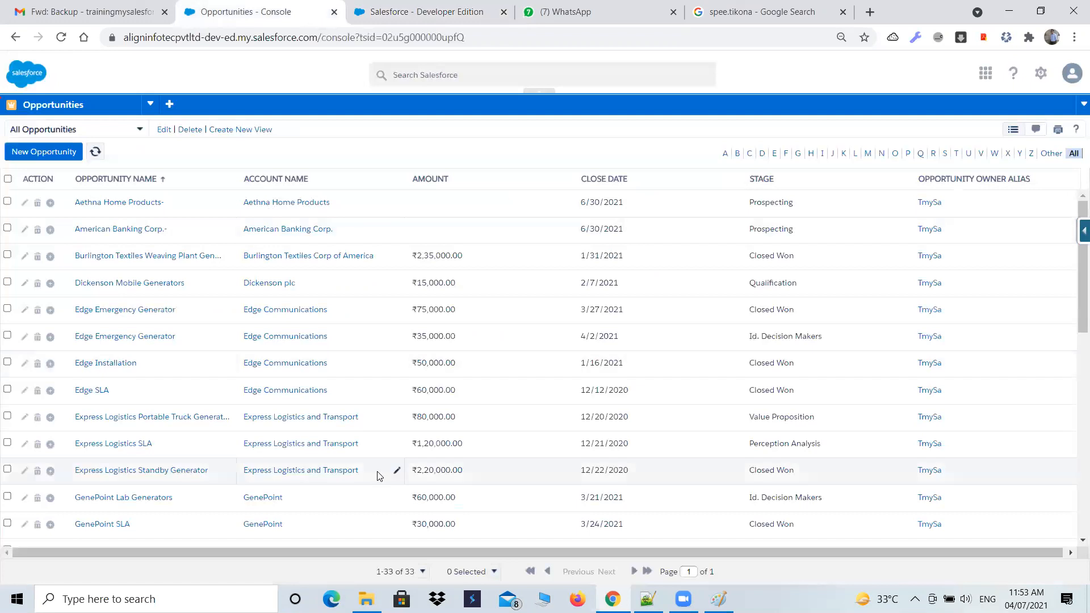
pyautogui.click(246, 12)
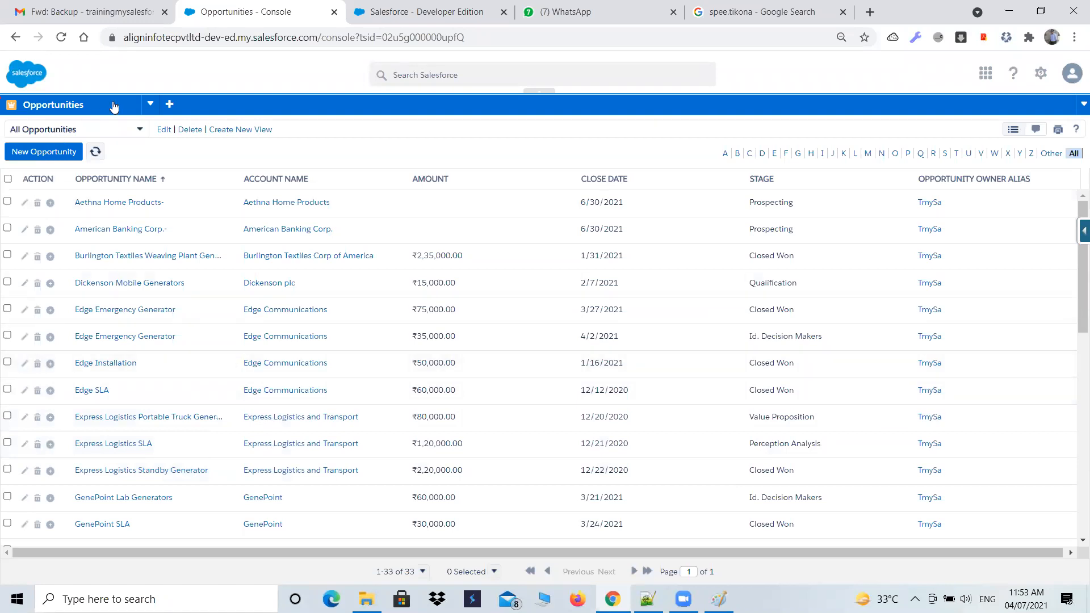
pyautogui.click(150, 105)
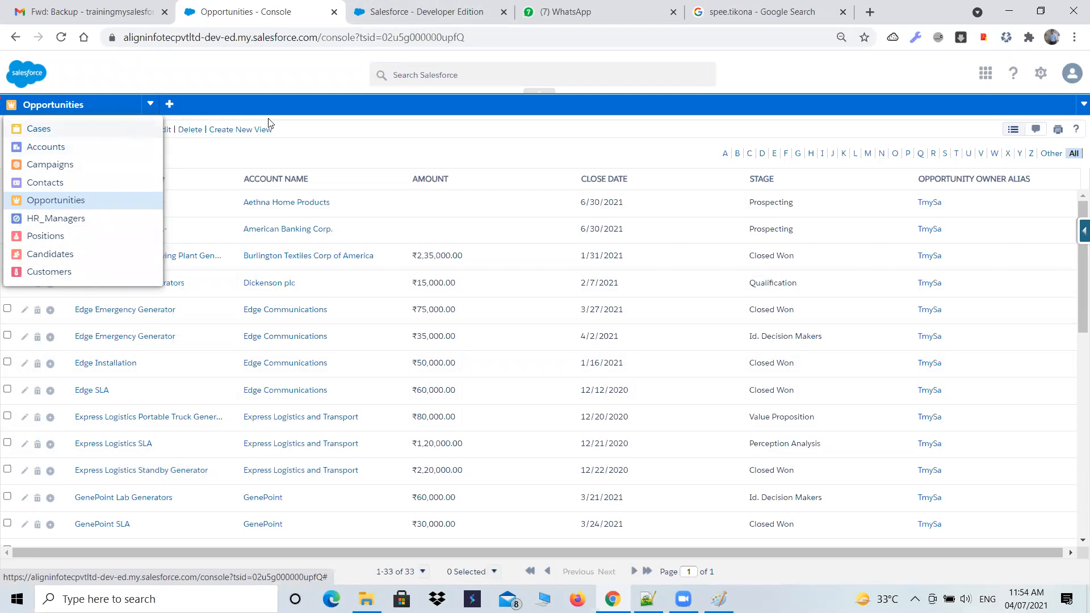
pyautogui.click(277, 105)
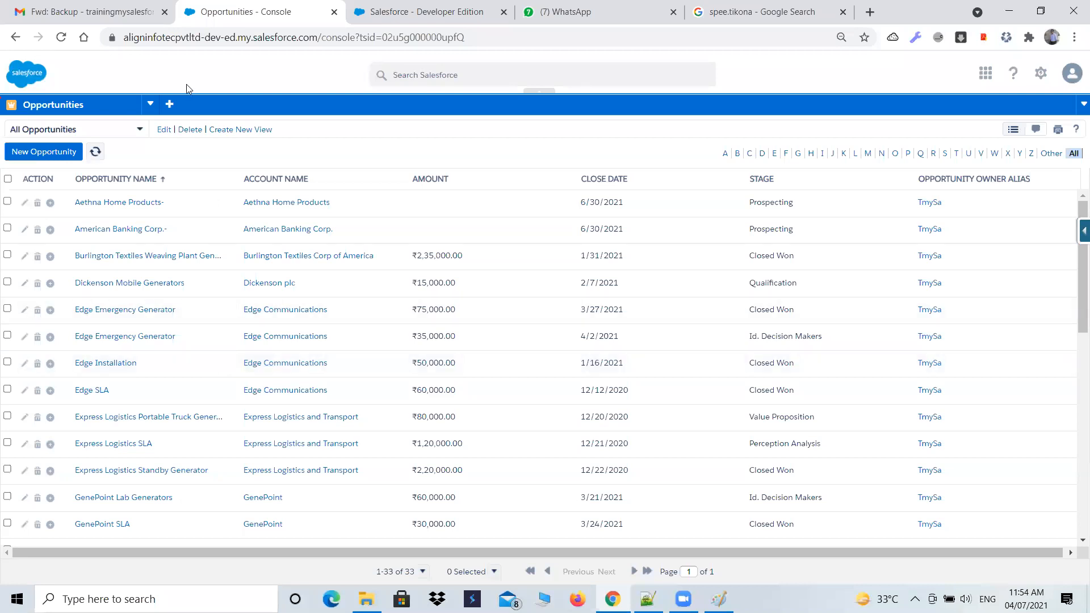
# - Outline the tab bar of the Align Talent Acquisition app with a red freehand annotation
pyautogui.click(408, 11)
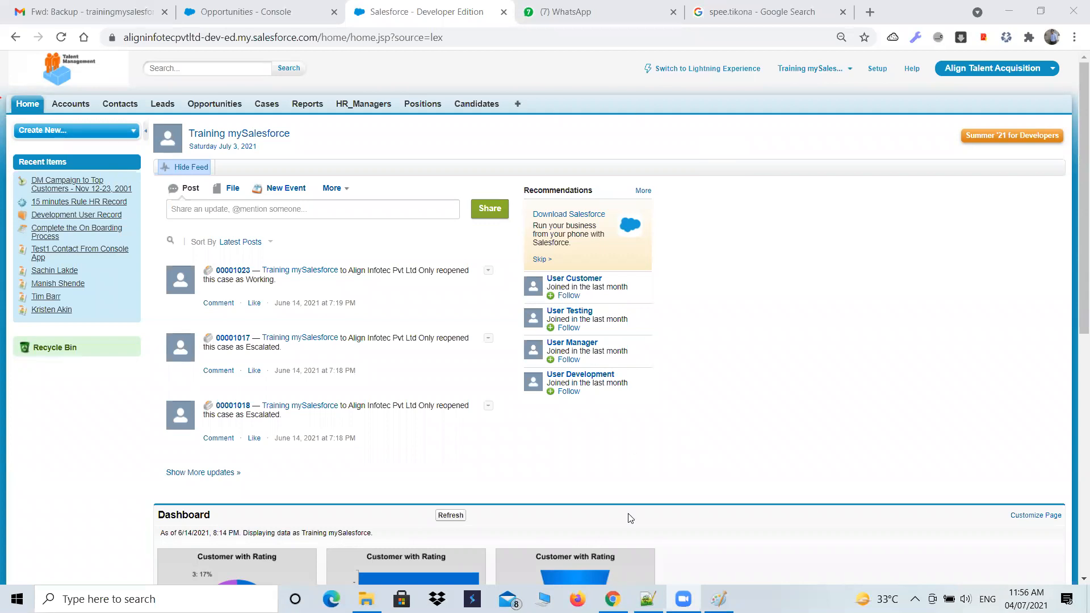
pyautogui.moveTo(57, 117)
pyautogui.mouseDown()
pyautogui.moveTo(618, 134)
pyautogui.moveTo(354, 89)
pyautogui.mouseUp()
pyautogui.moveTo(256, 89)
pyautogui.mouseDown()
pyautogui.moveTo(40, 95)
pyautogui.moveTo(56, 116)
pyautogui.mouseUp()
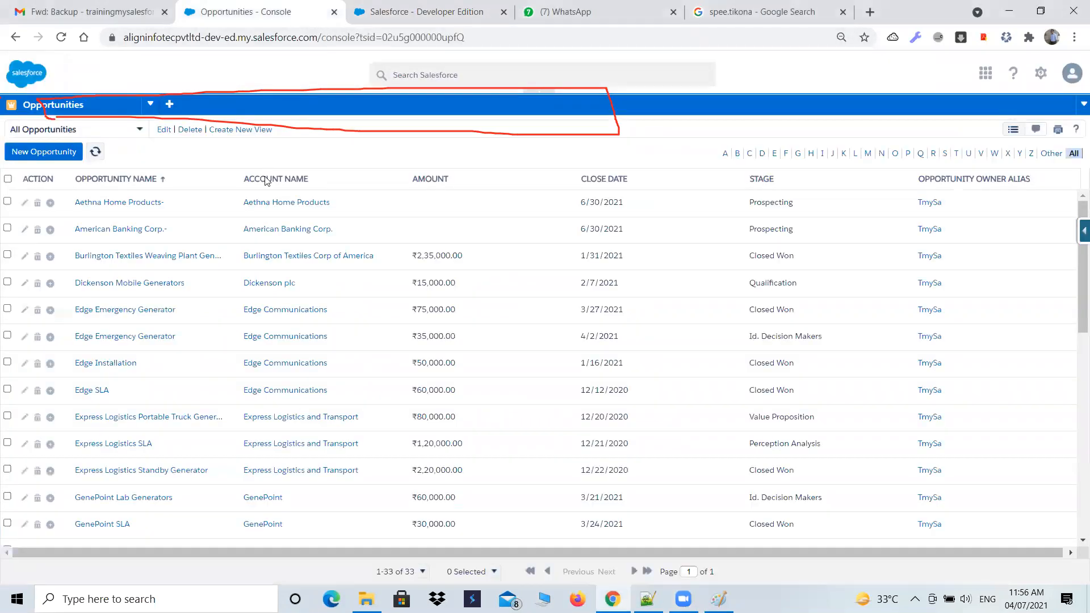
# - Open the Accounts list in the console and start a new account record
pyautogui.click(244, 12)
pyautogui.click(142, 107)
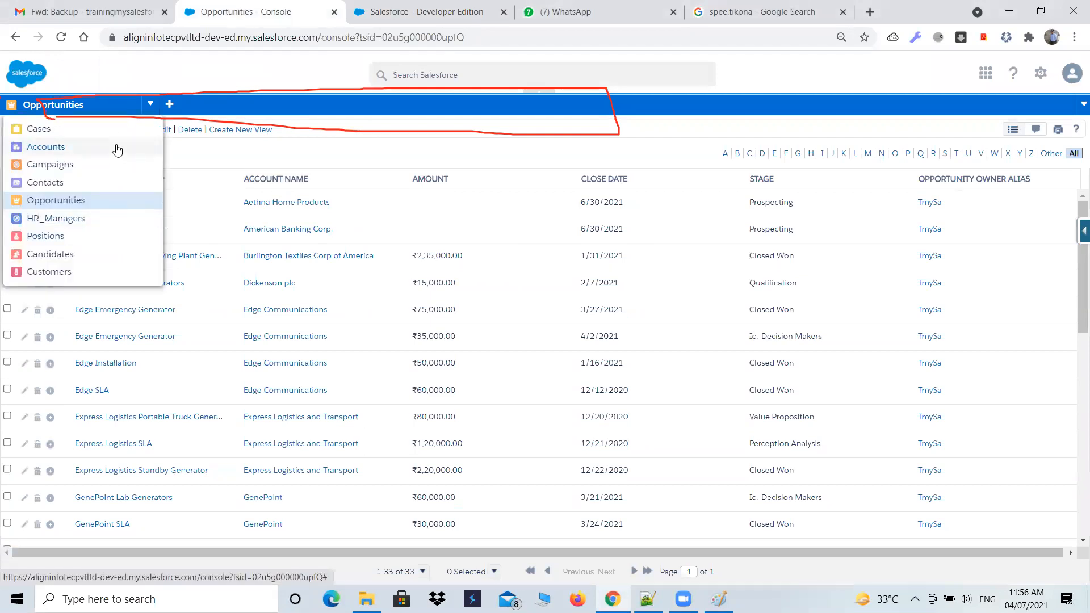
pyautogui.click(49, 147)
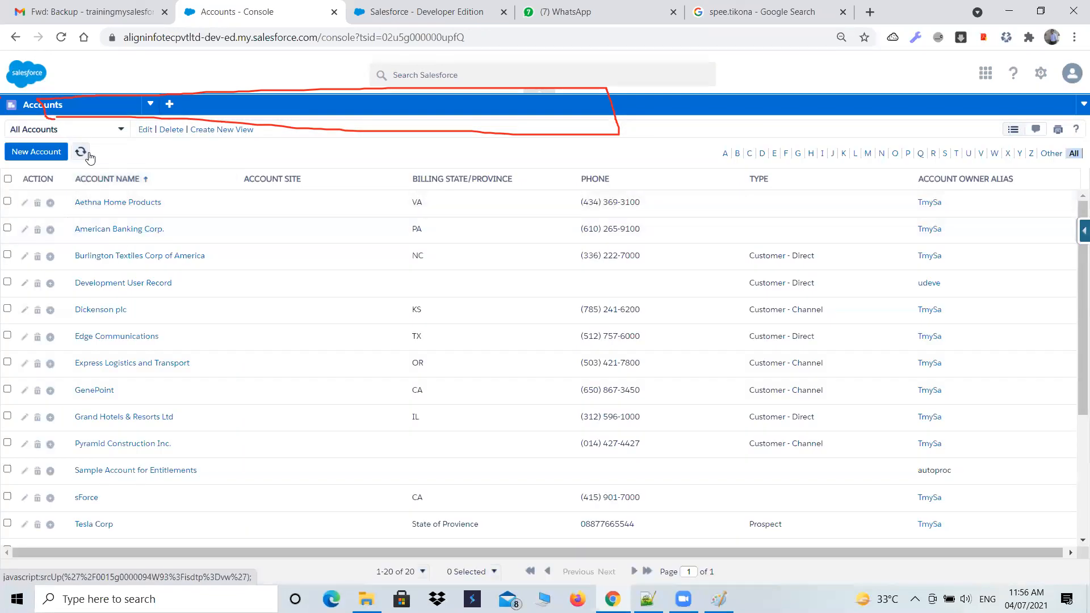
pyautogui.click(48, 154)
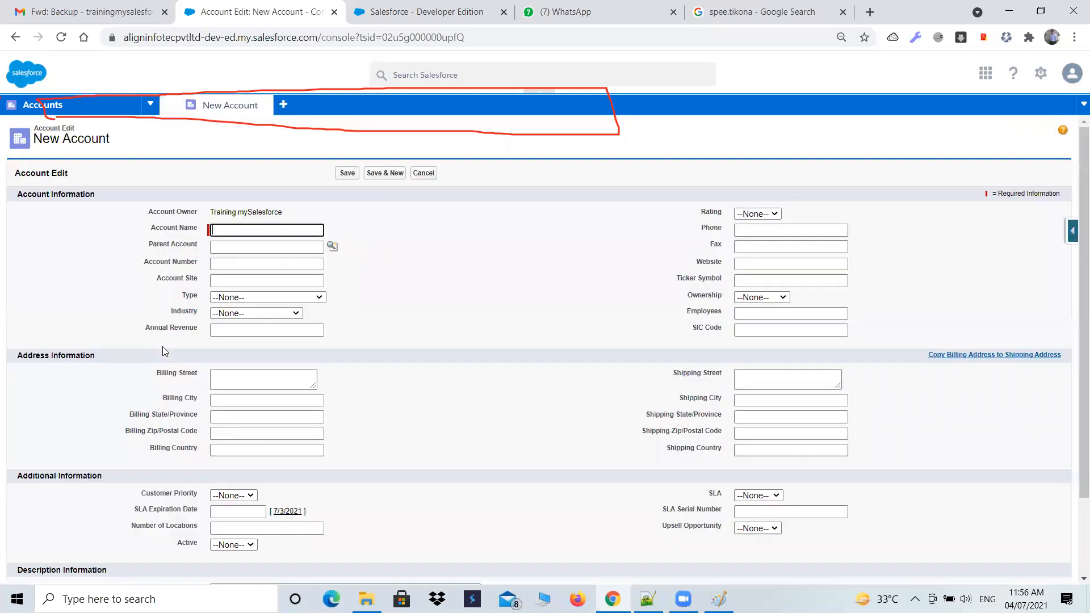
# - Look through the fields of the New Account form and erase the red outline annotation
pyautogui.scroll(-3, 331, 461)
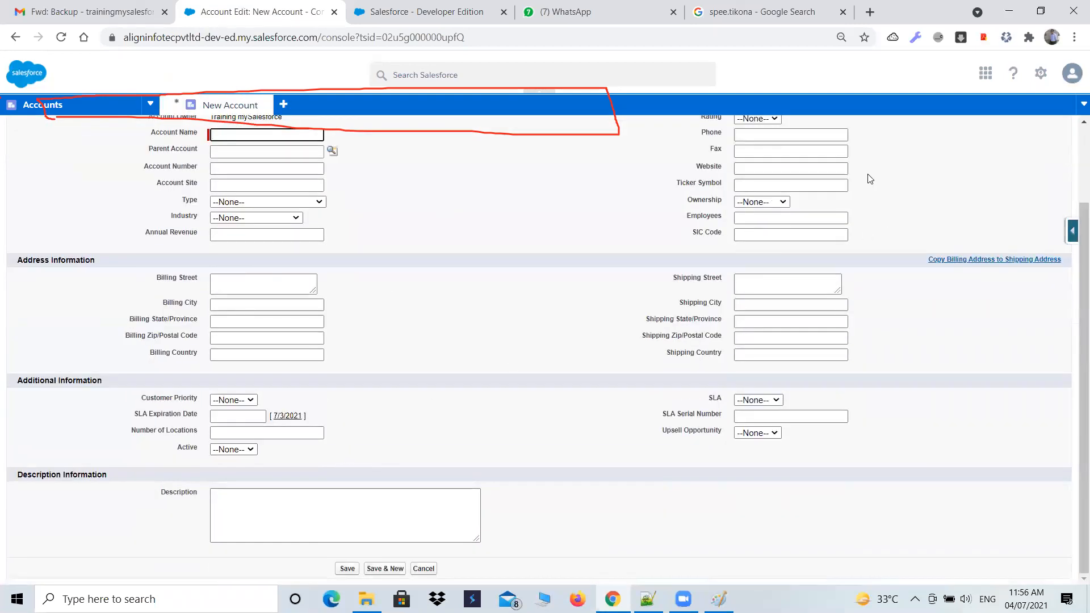
pyautogui.scroll(3, 601, 332)
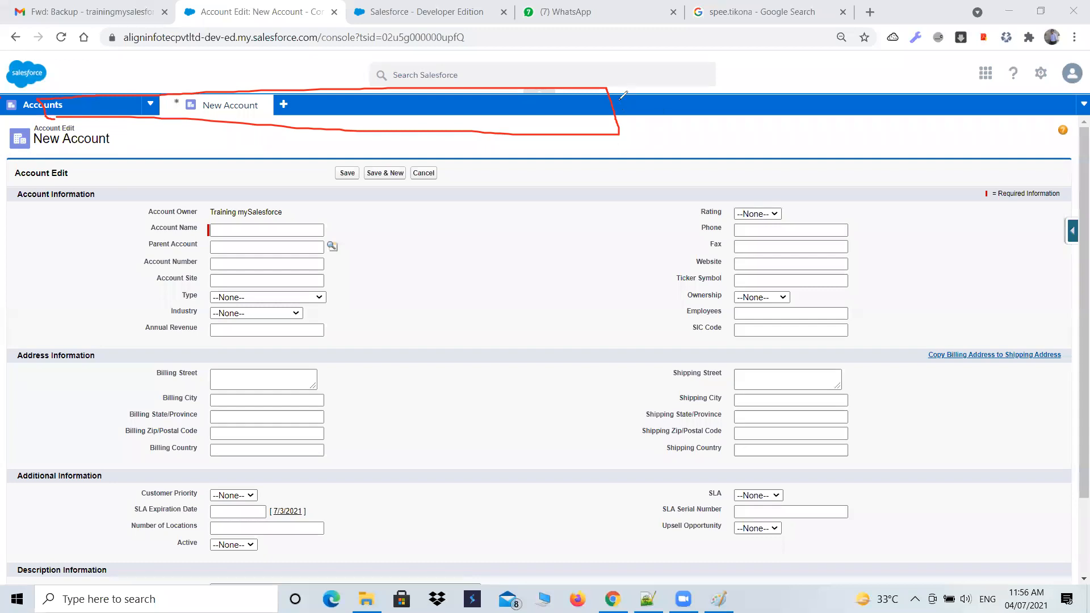
pyautogui.click(604, 128)
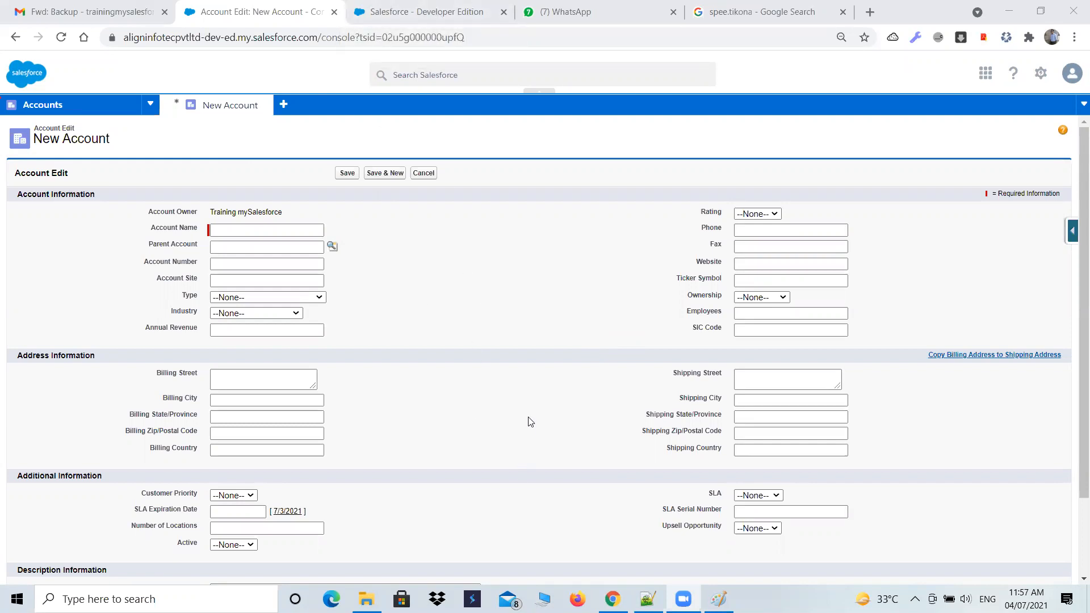
# - Compare the console's New Account page with the Align Talent Acquisition home page in Salesforce Classic
pyautogui.click(393, 11)
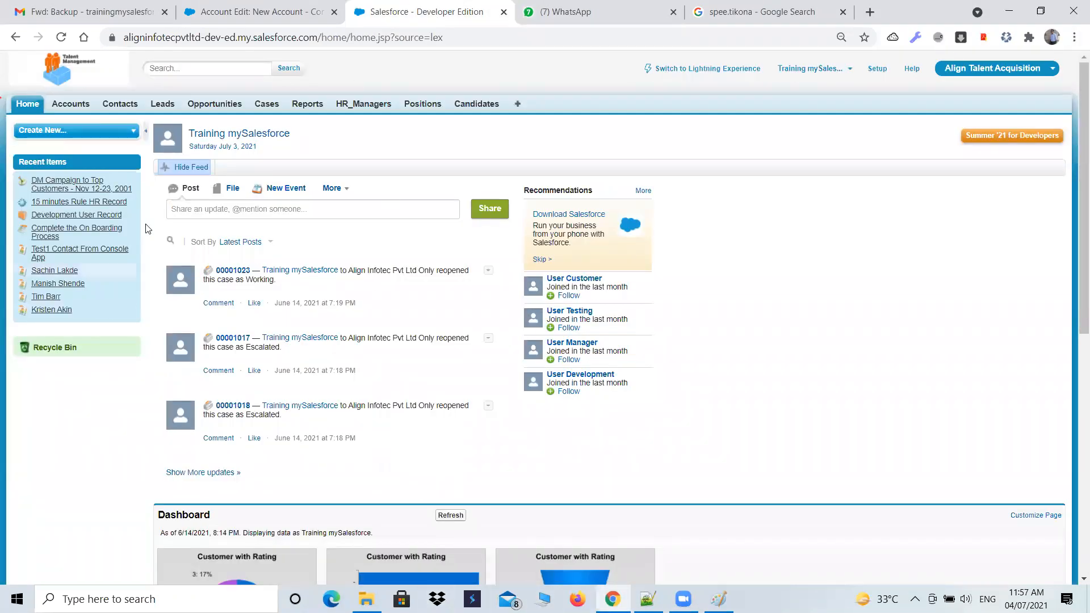
pyautogui.click(227, 11)
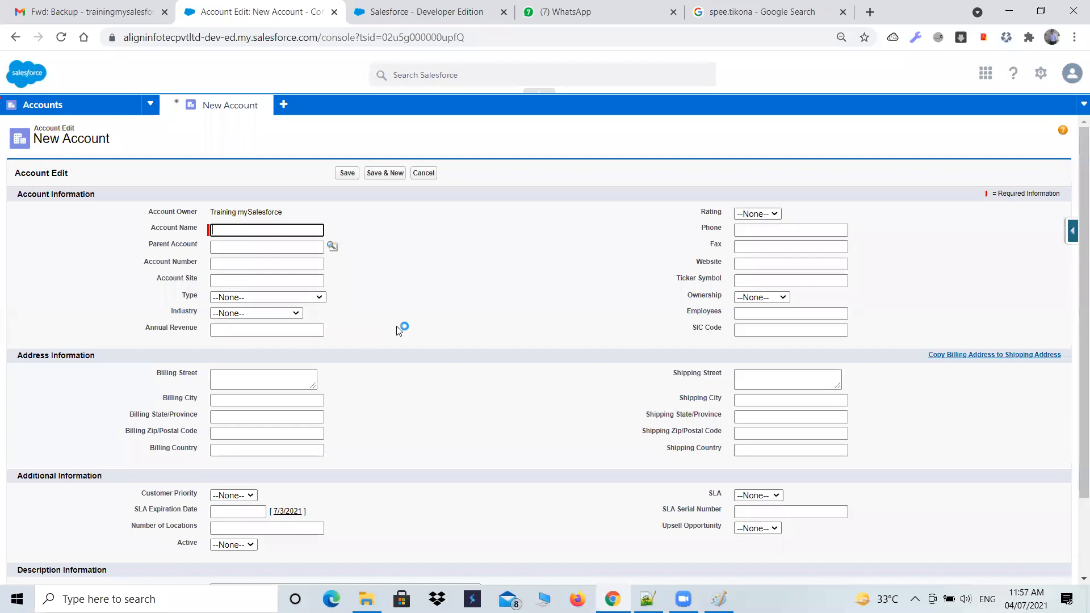
pyautogui.click(441, 9)
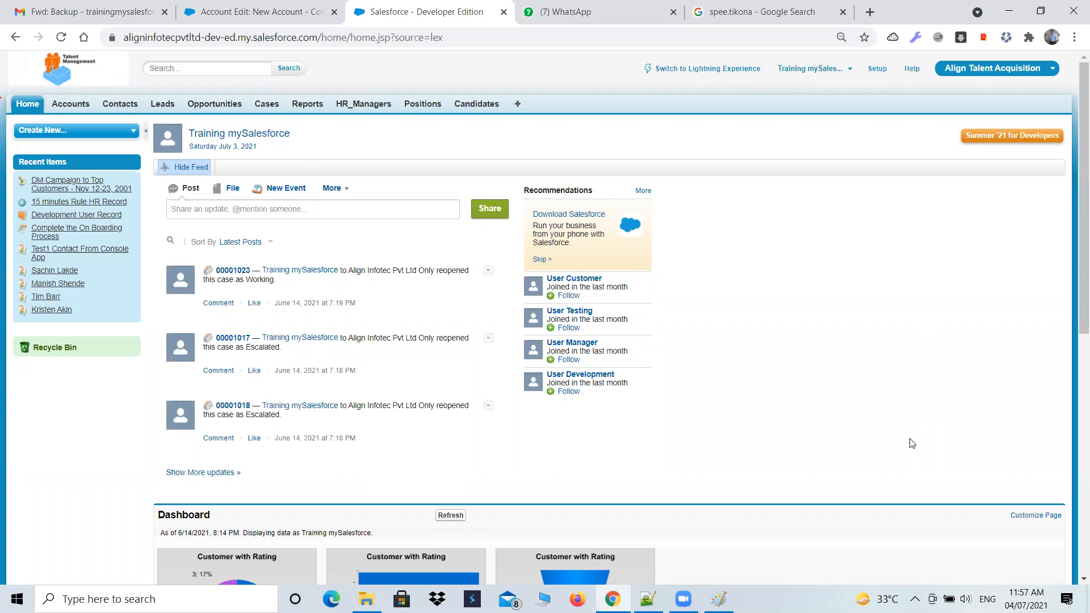
pyautogui.click(341, 8)
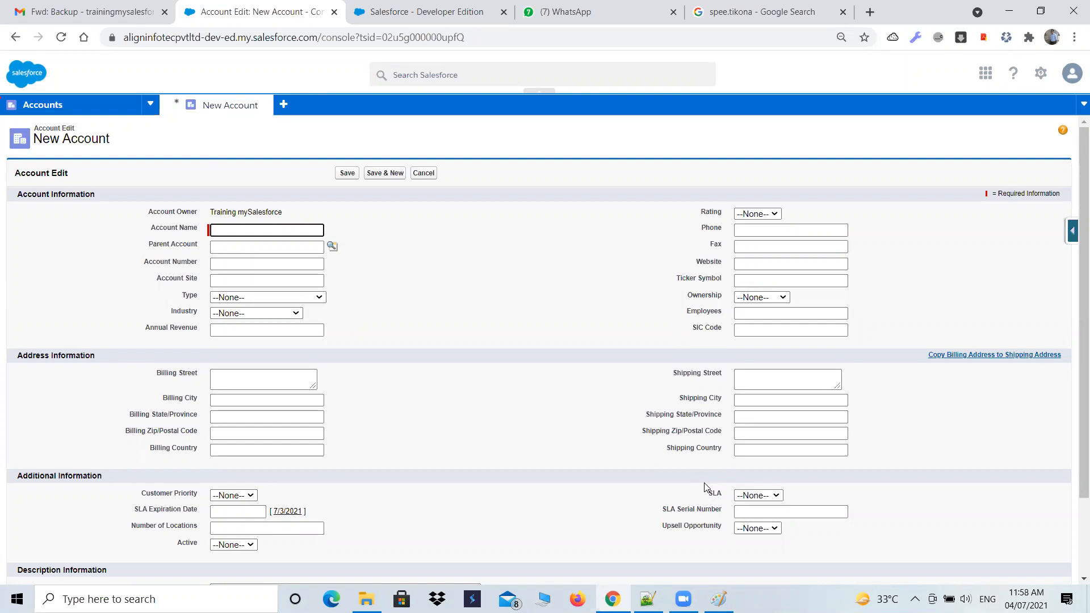
pyautogui.click(426, 12)
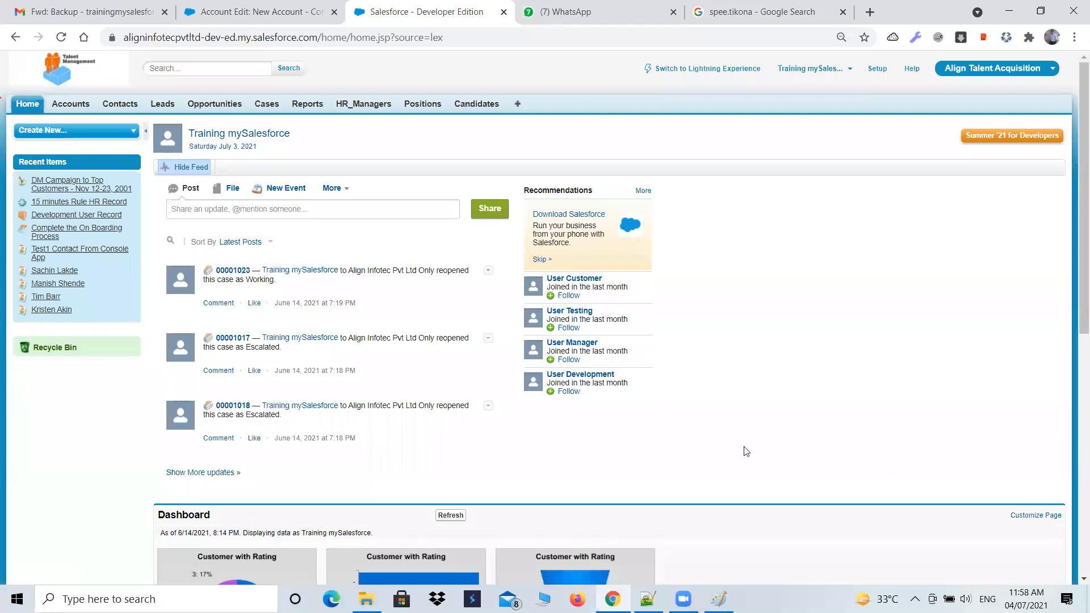
pyautogui.click(255, 11)
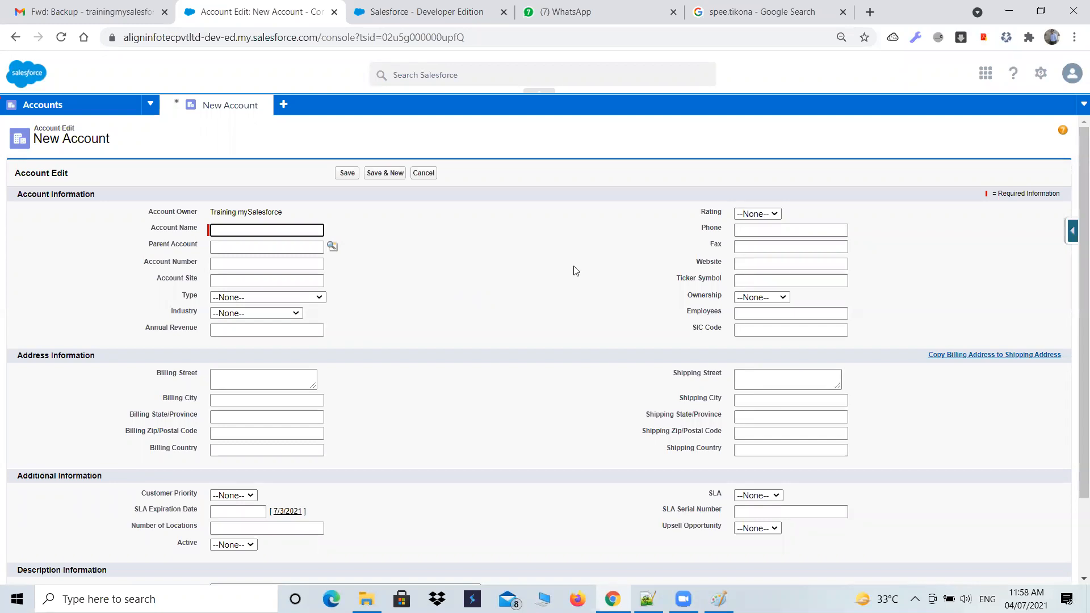
pyautogui.click(386, 7)
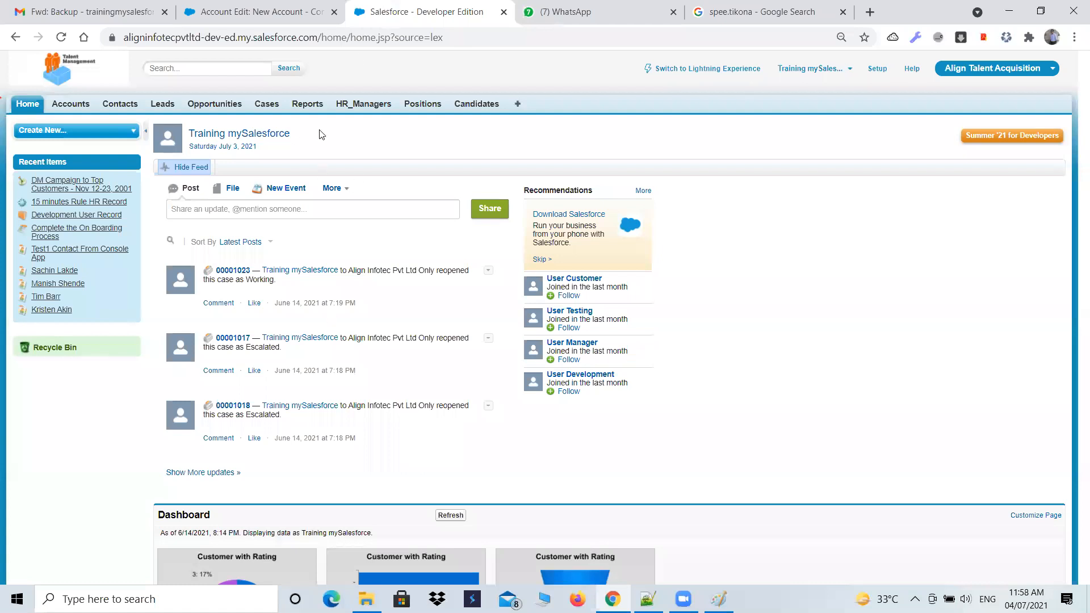